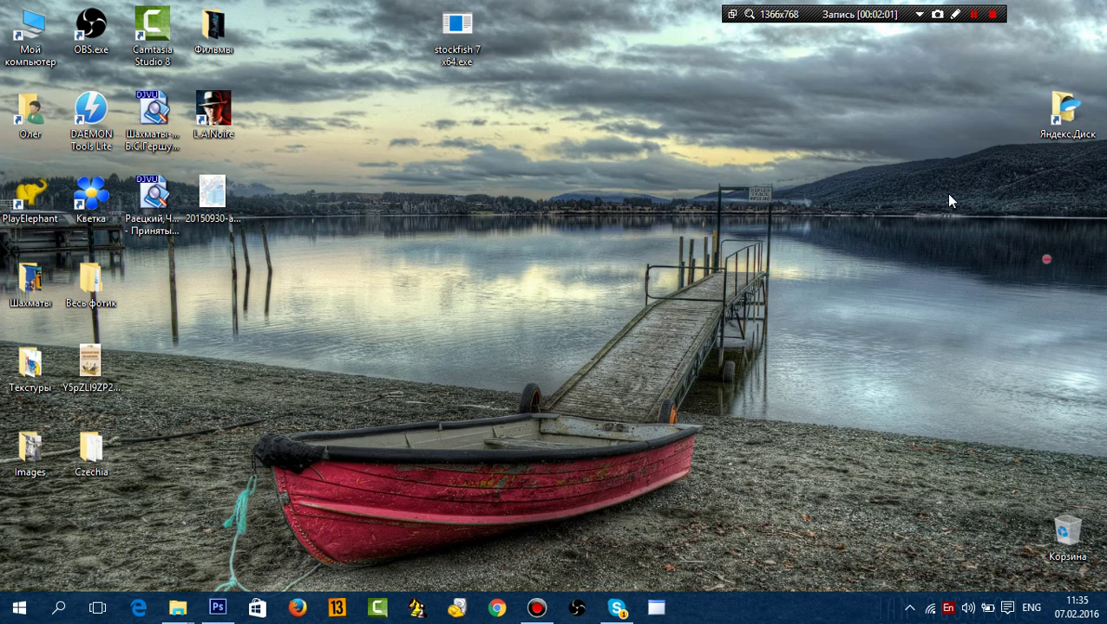
Launch ChessBase 13, look through an empty board's openings book and notation, and minimize both program windows.
left_click(336, 611)
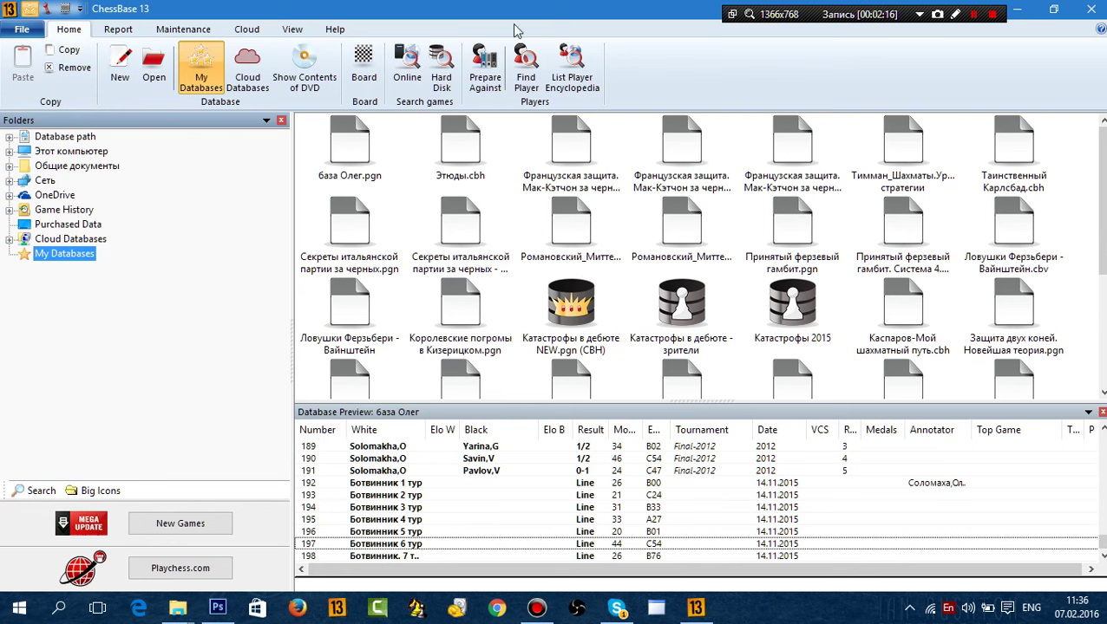
left_click(363, 65)
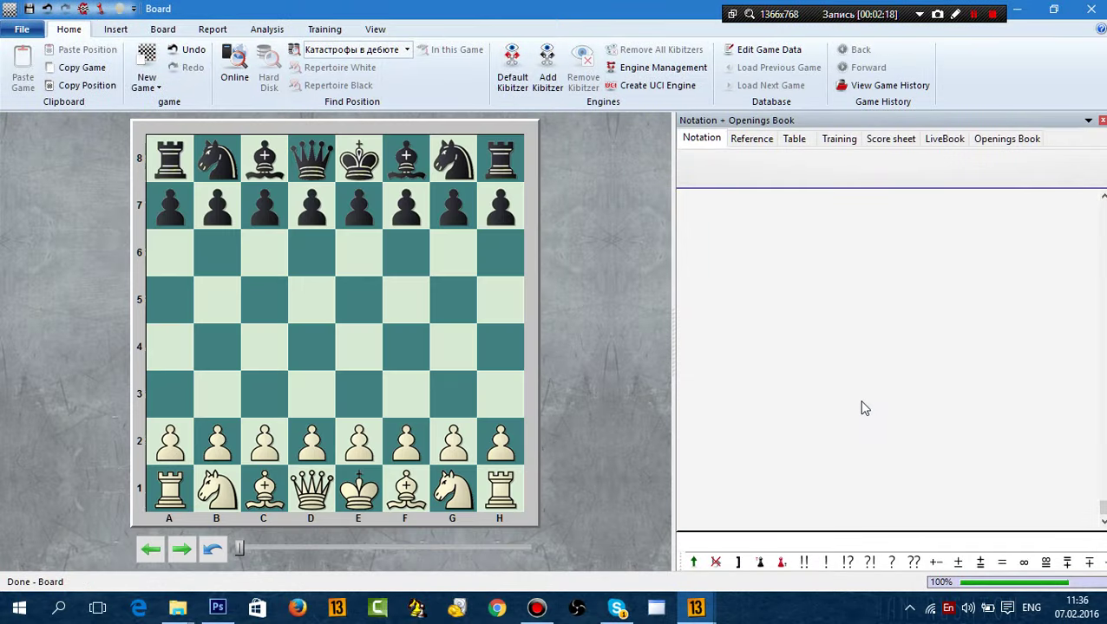
left_click(525, 73)
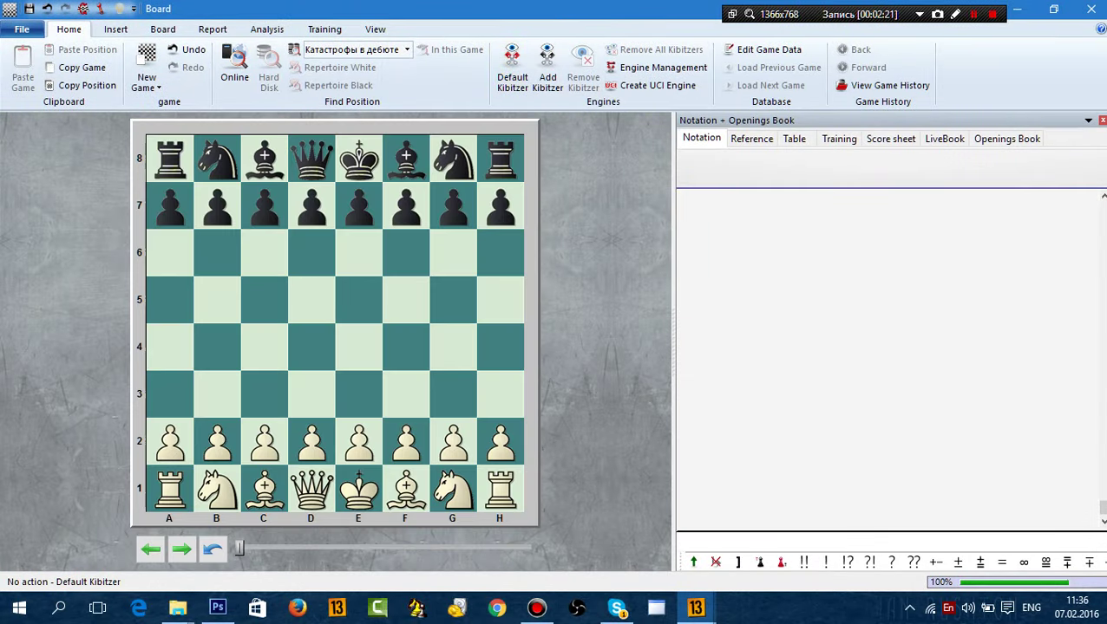
left_click(997, 141)
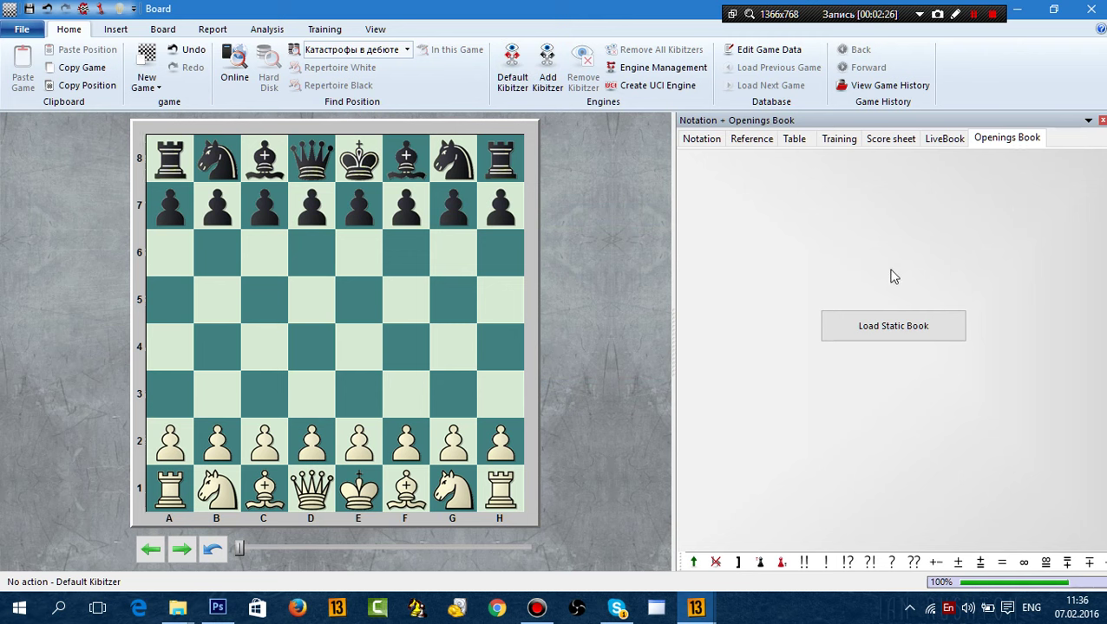
left_click(708, 141)
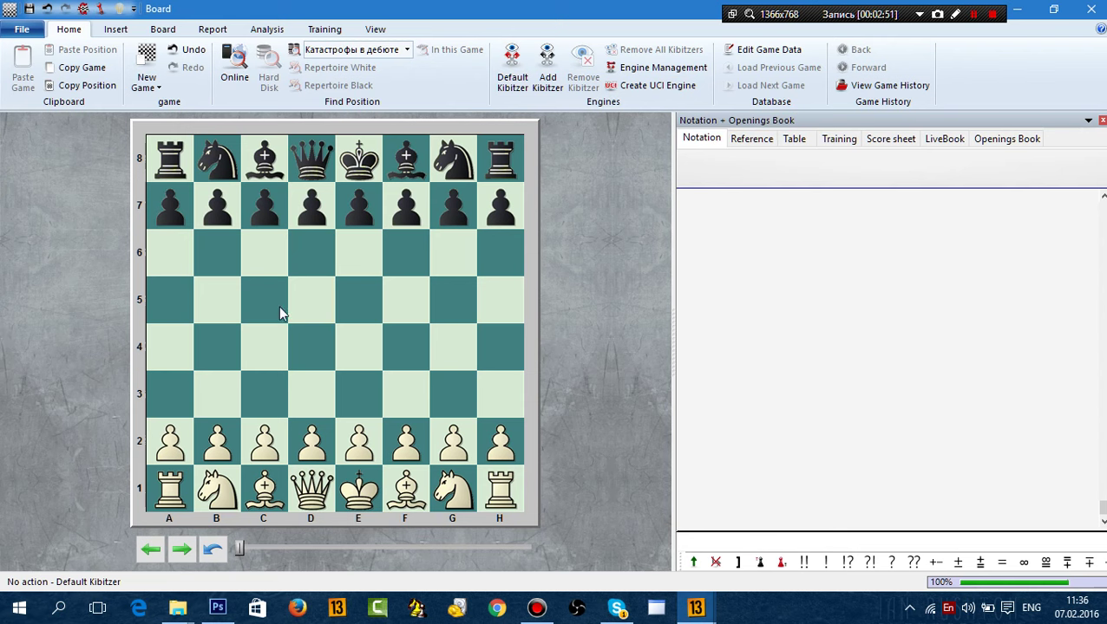
left_click(1014, 10)
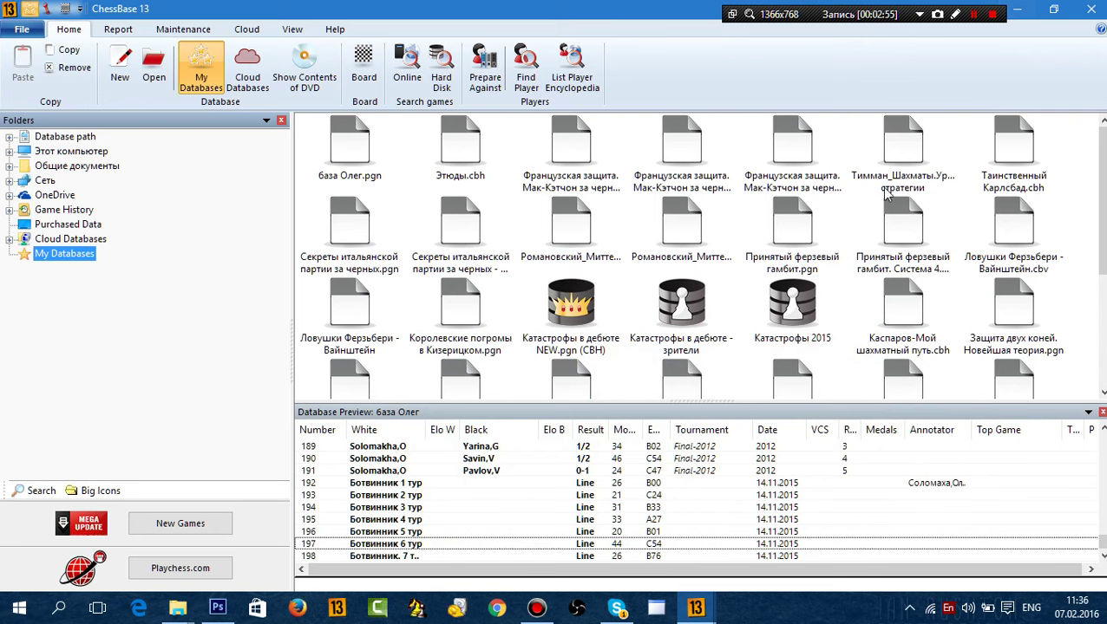
left_click(1016, 9)
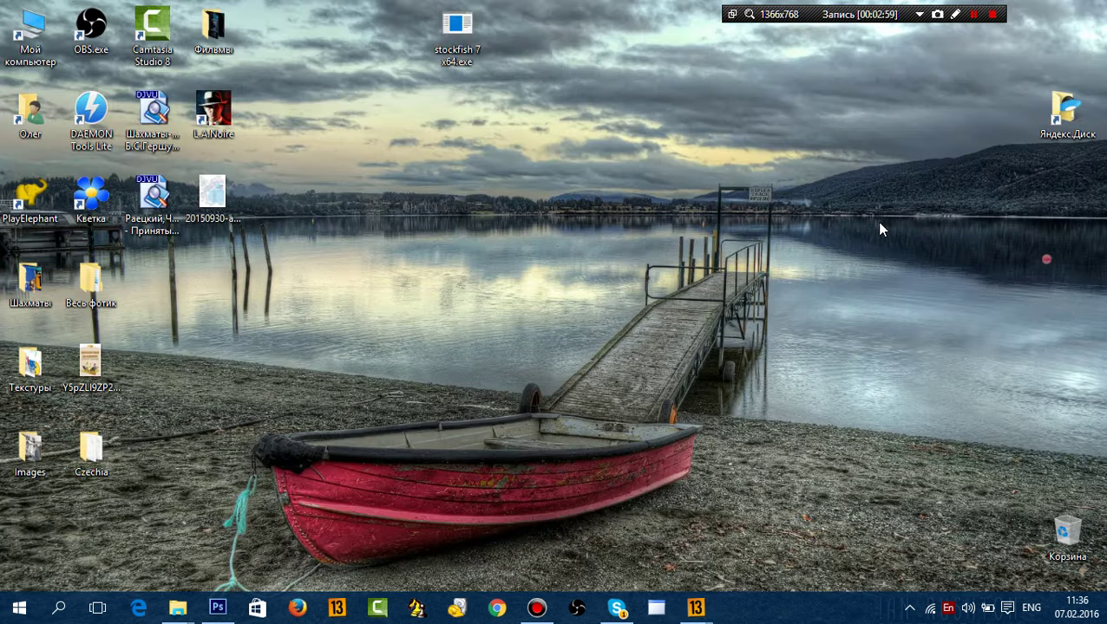
Move the Czechia folder to the middle of the desktop and inspect the language files inside it.
left_click_drag(91, 450, 584, 166)
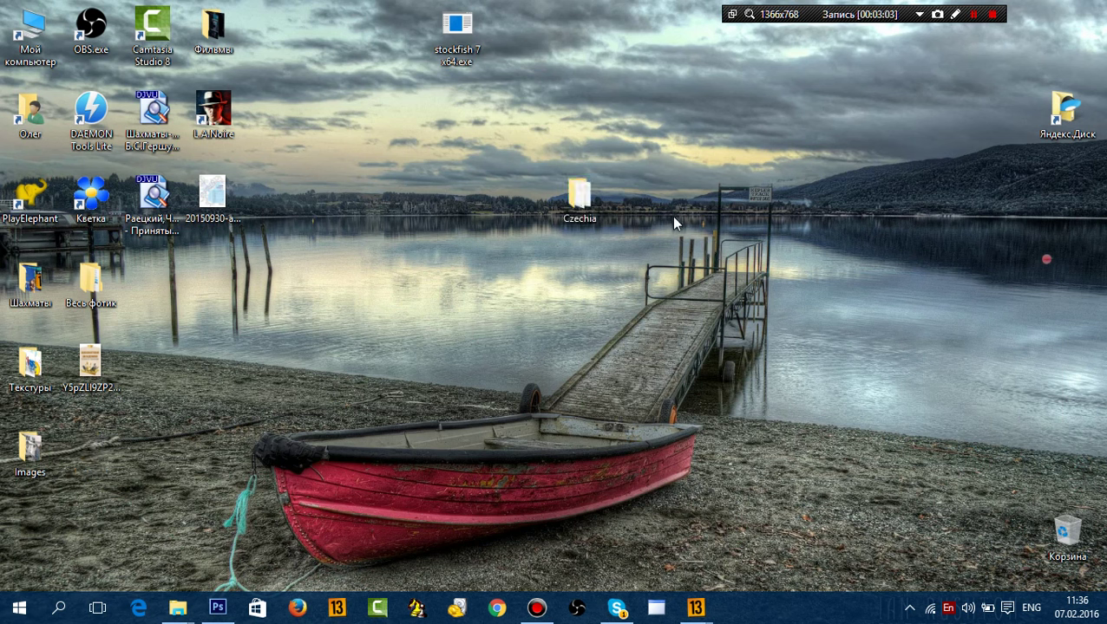
double_click(579, 195)
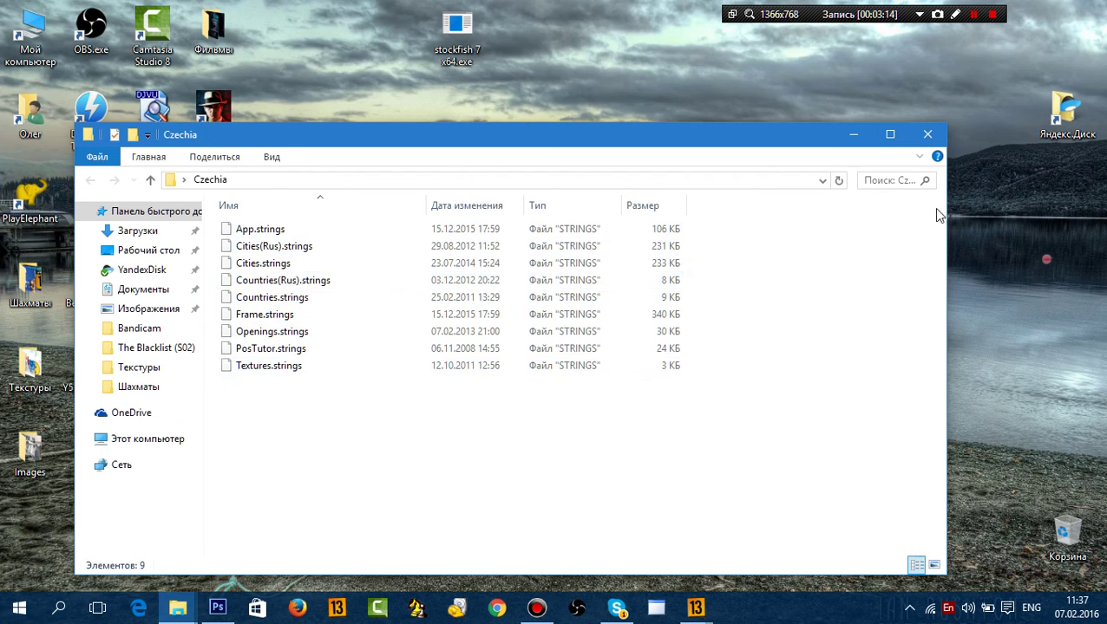
left_click(927, 135)
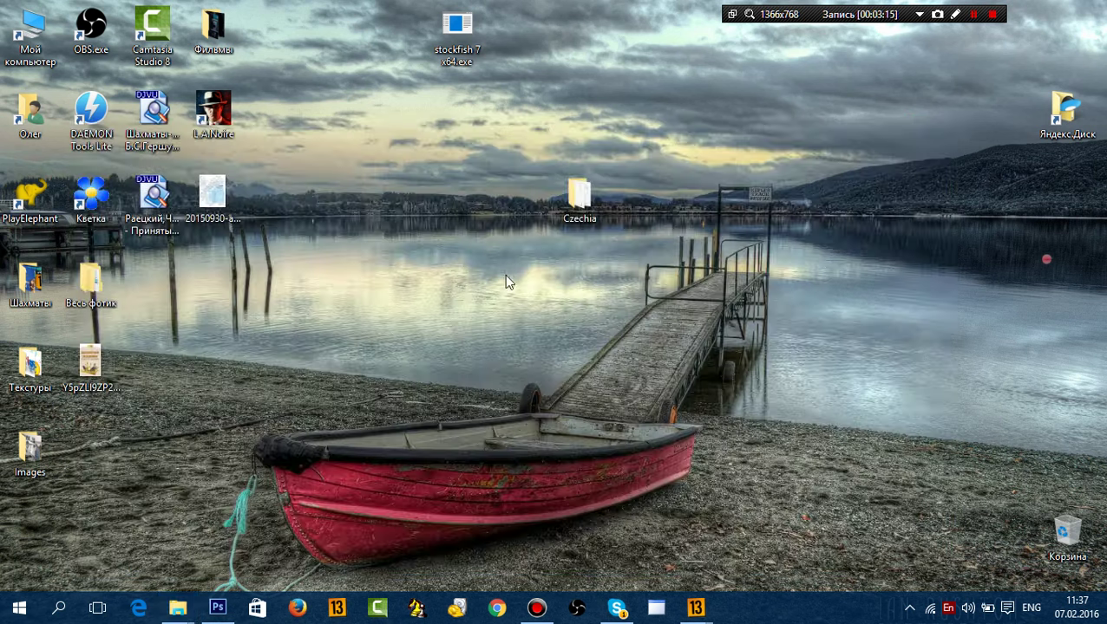
Copy the Czechia folder from the desktop and open Program Files on the Windows (C:) drive.
right_click(577, 198)
left_click(618, 495)
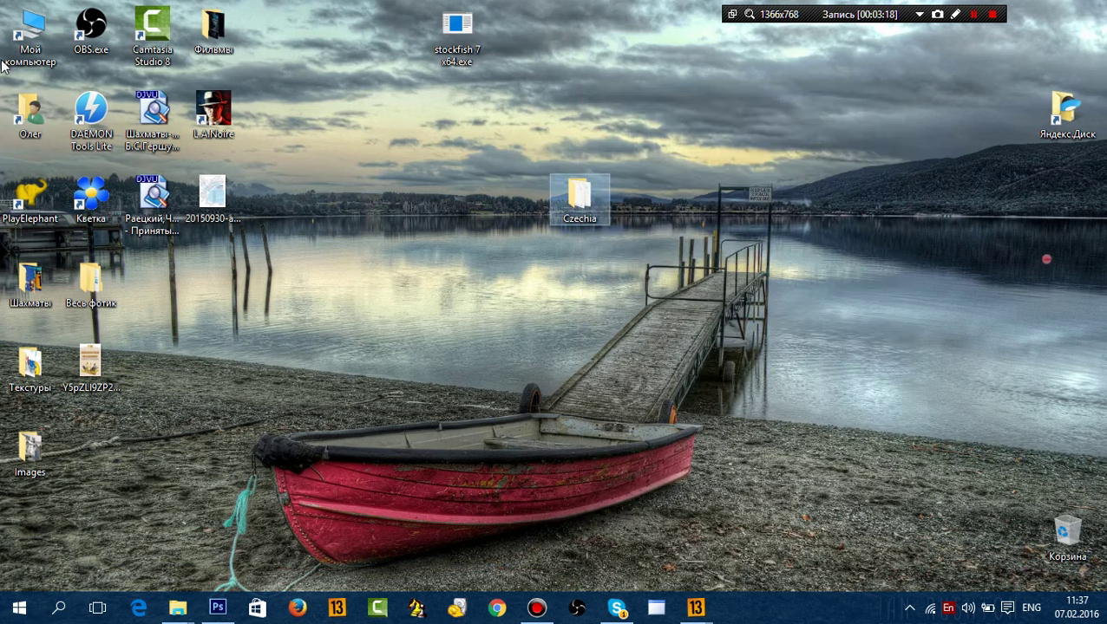
double_click(19, 35)
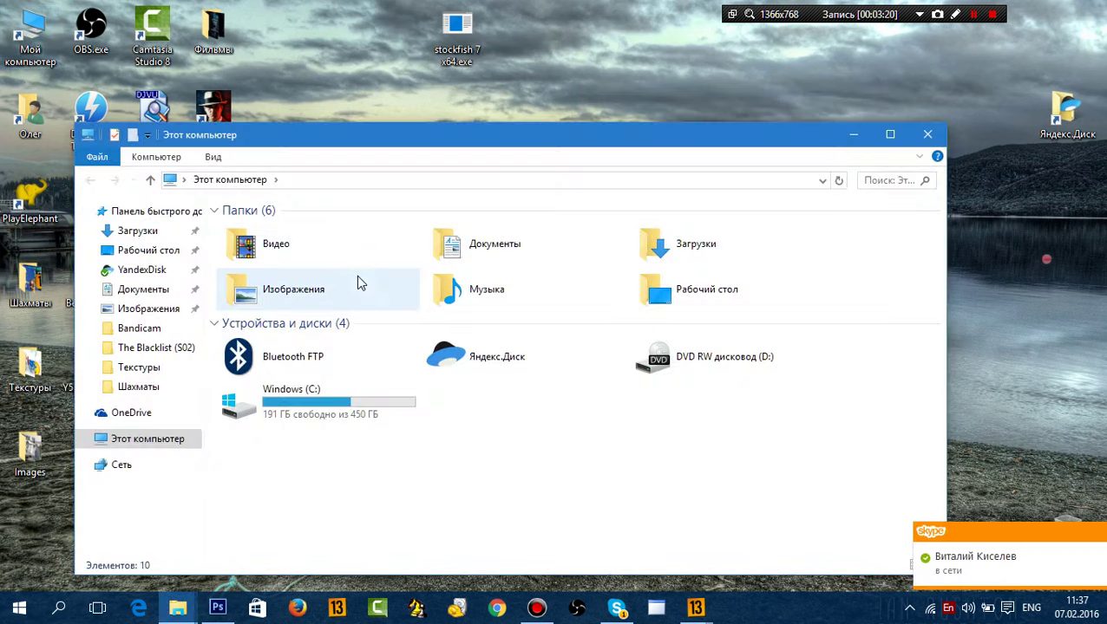
double_click(324, 415)
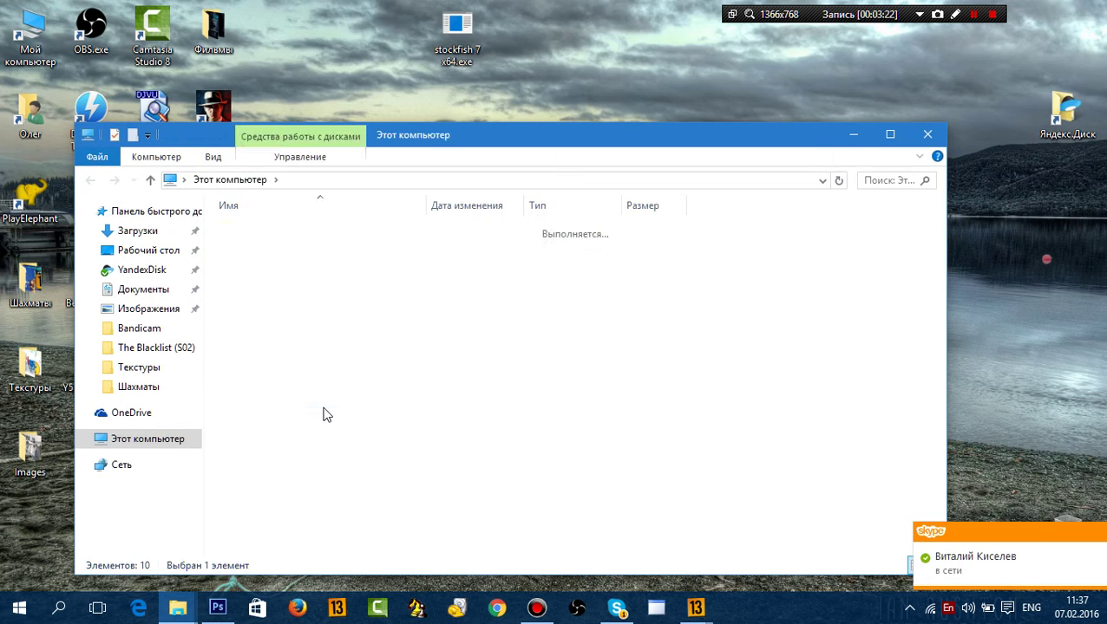
double_click(280, 314)
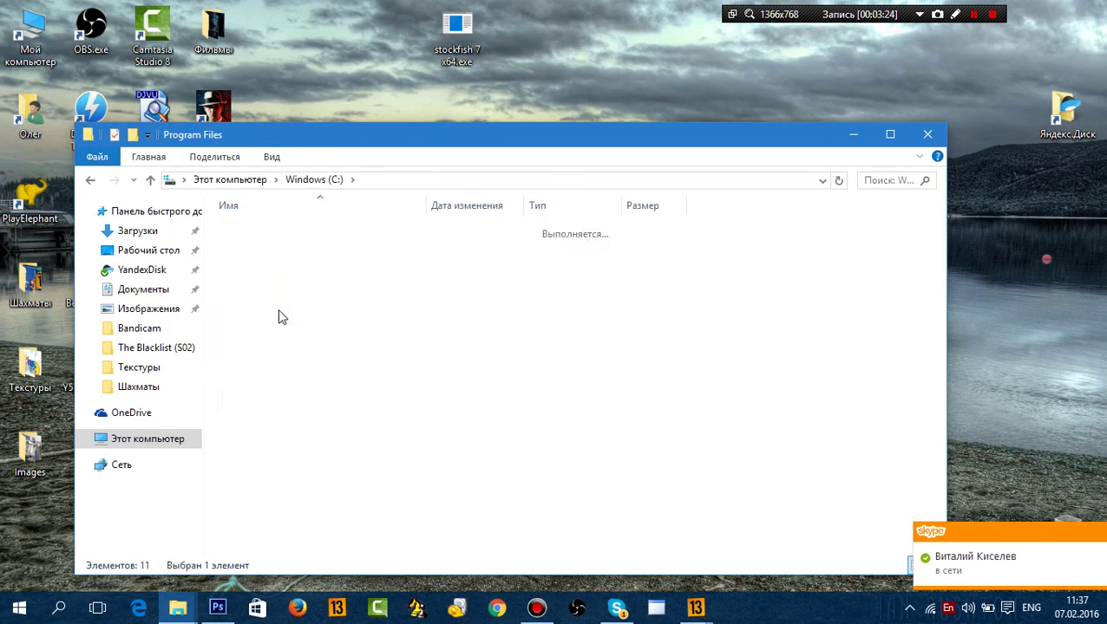
left_click(91, 179)
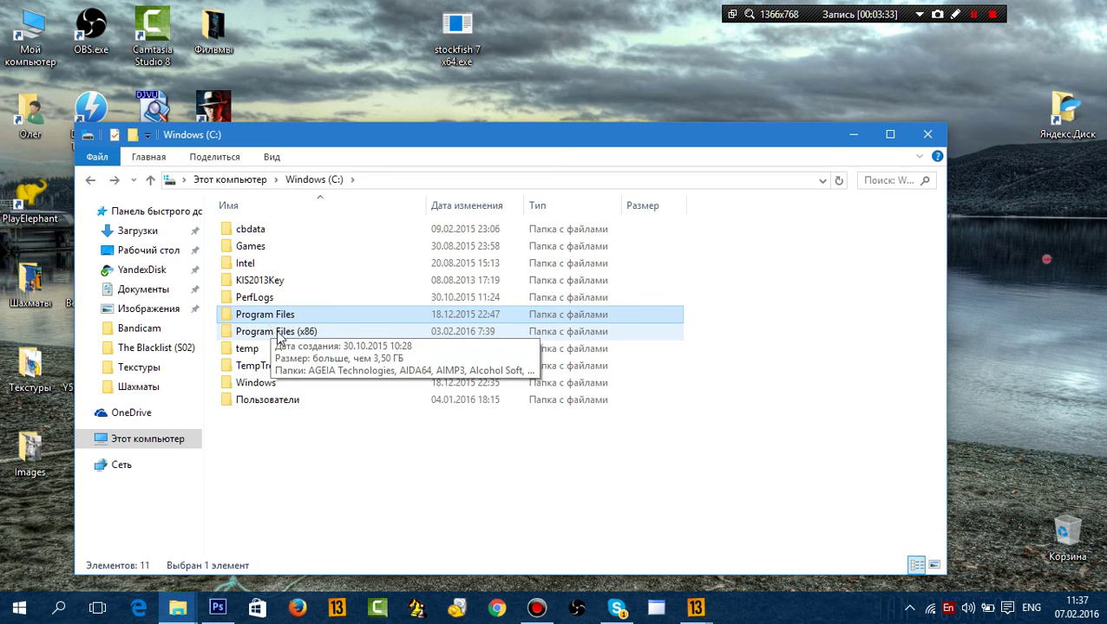
left_click(294, 339)
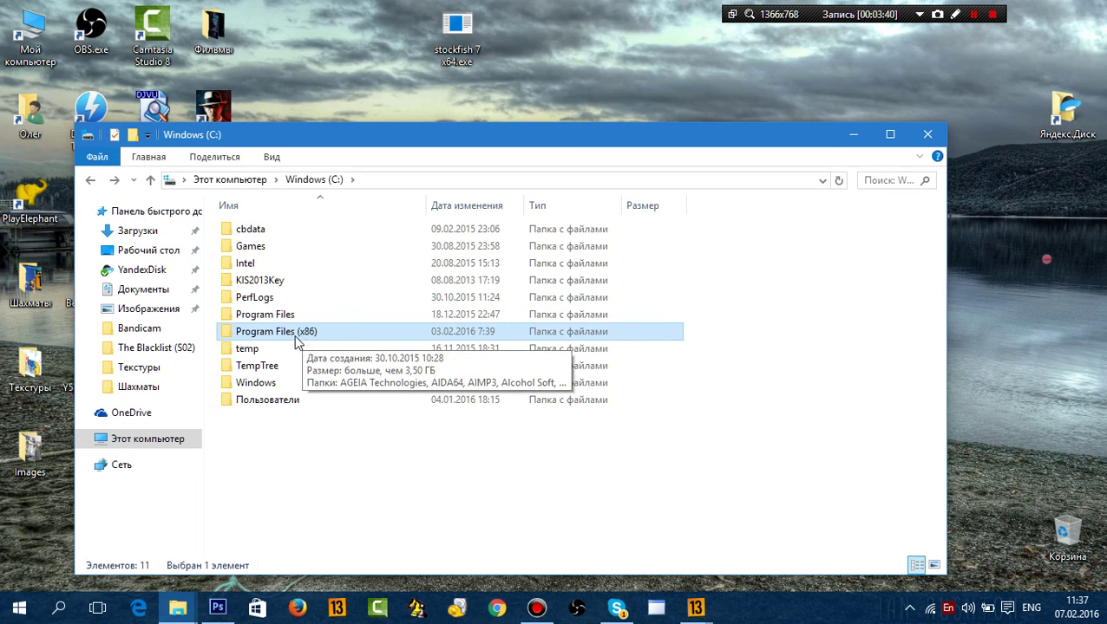
left_click(270, 320)
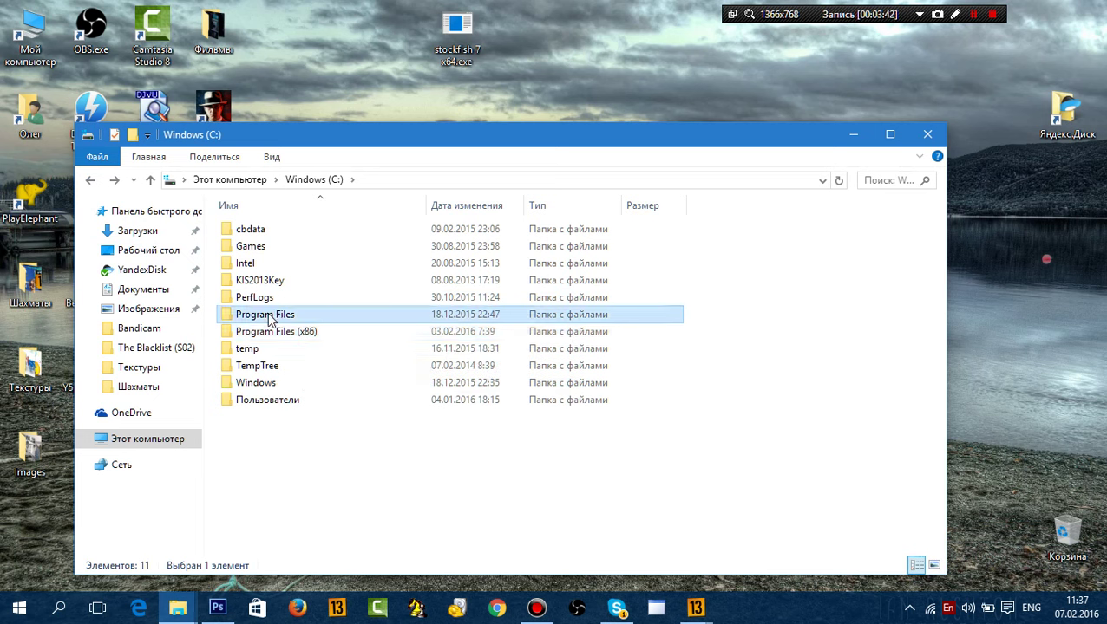
double_click(269, 320)
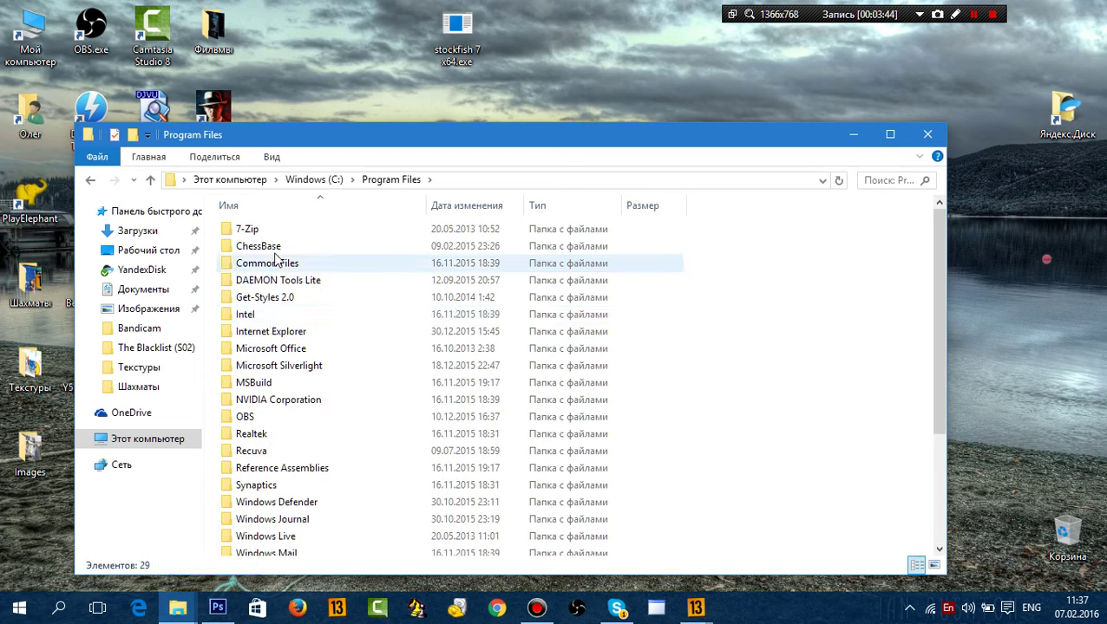
Paste the copied Czechia folder into ChessBase\CBase13\Messages with administrator permission and close the folder window.
left_click(274, 251)
double_click(274, 251)
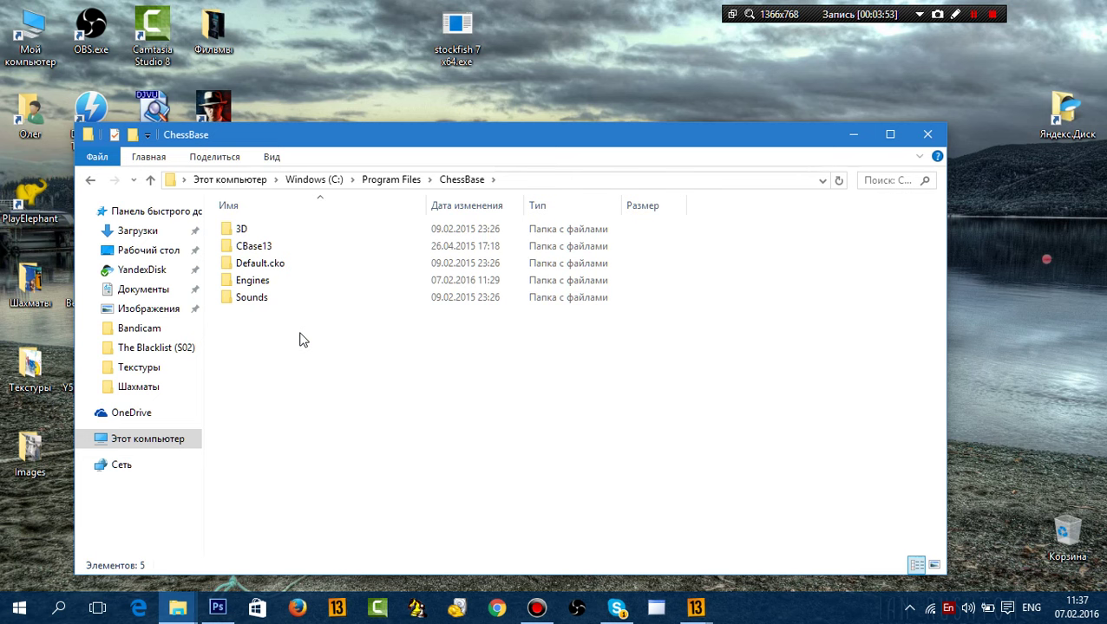
double_click(258, 251)
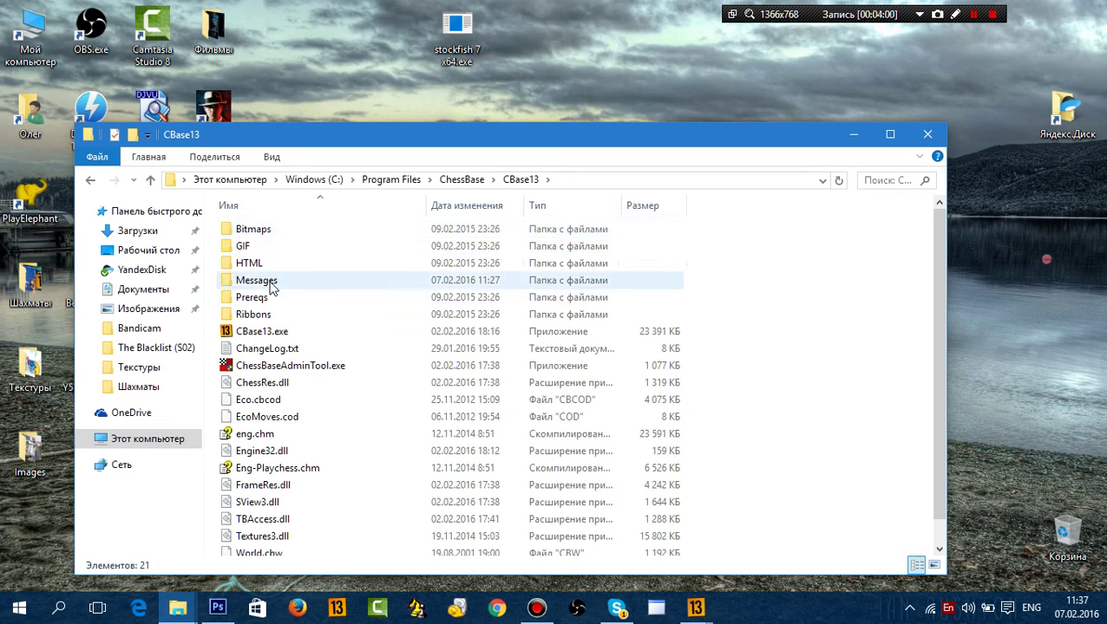
left_click(269, 285)
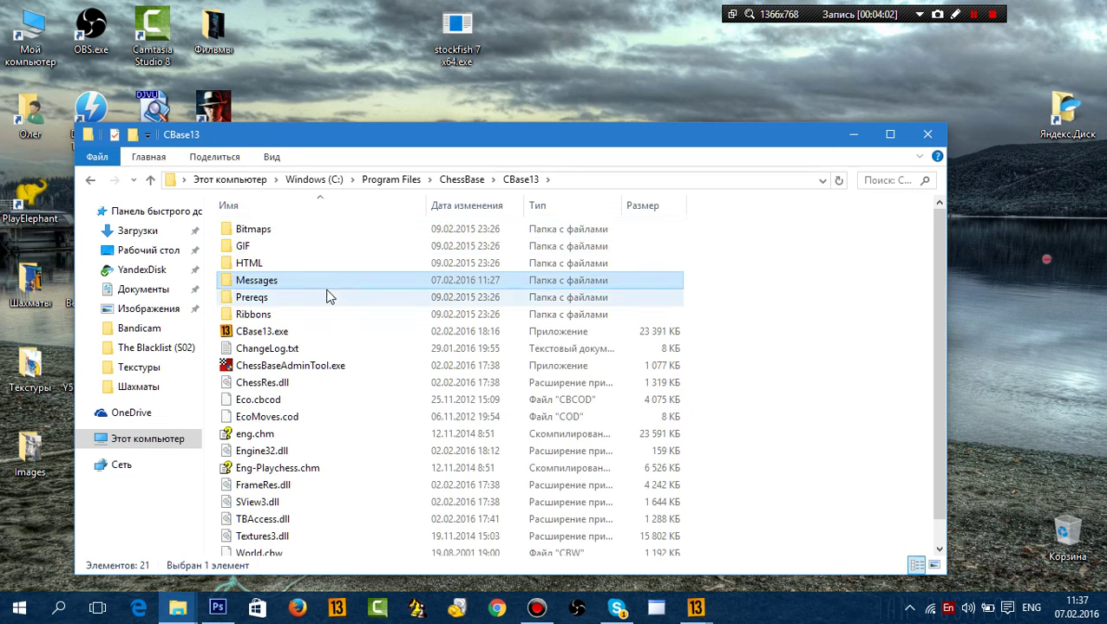
double_click(263, 282)
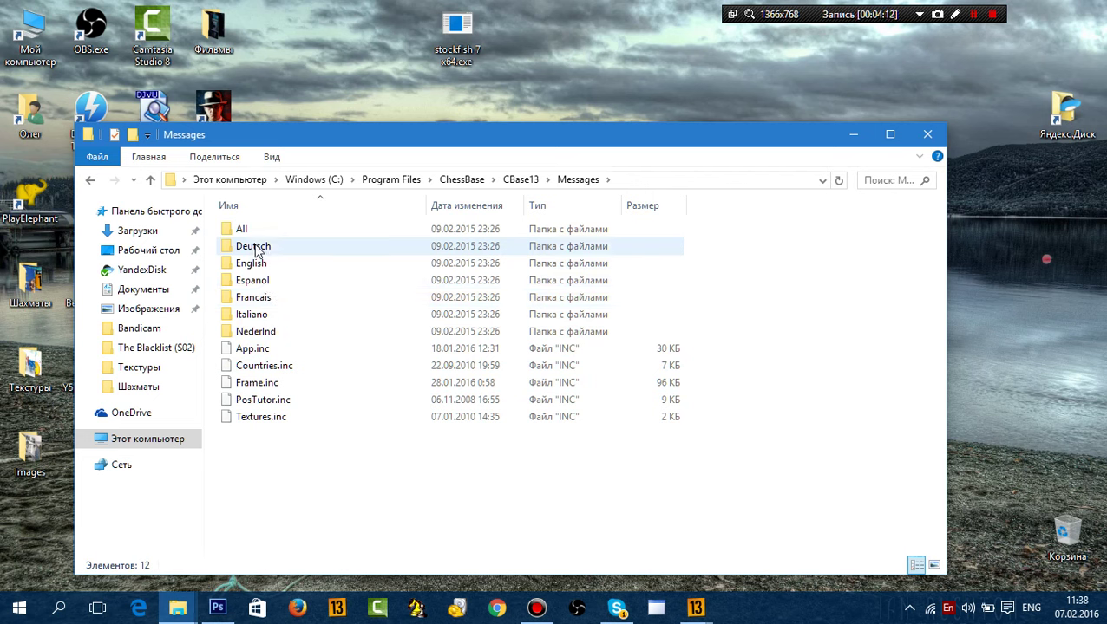
right_click(328, 464)
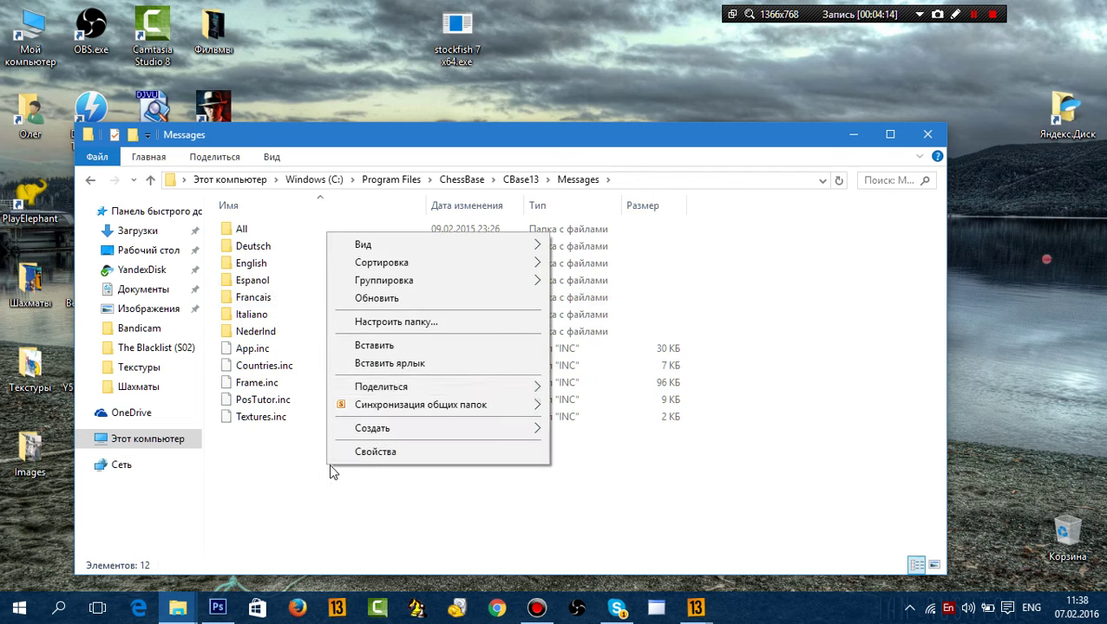
left_click(378, 347)
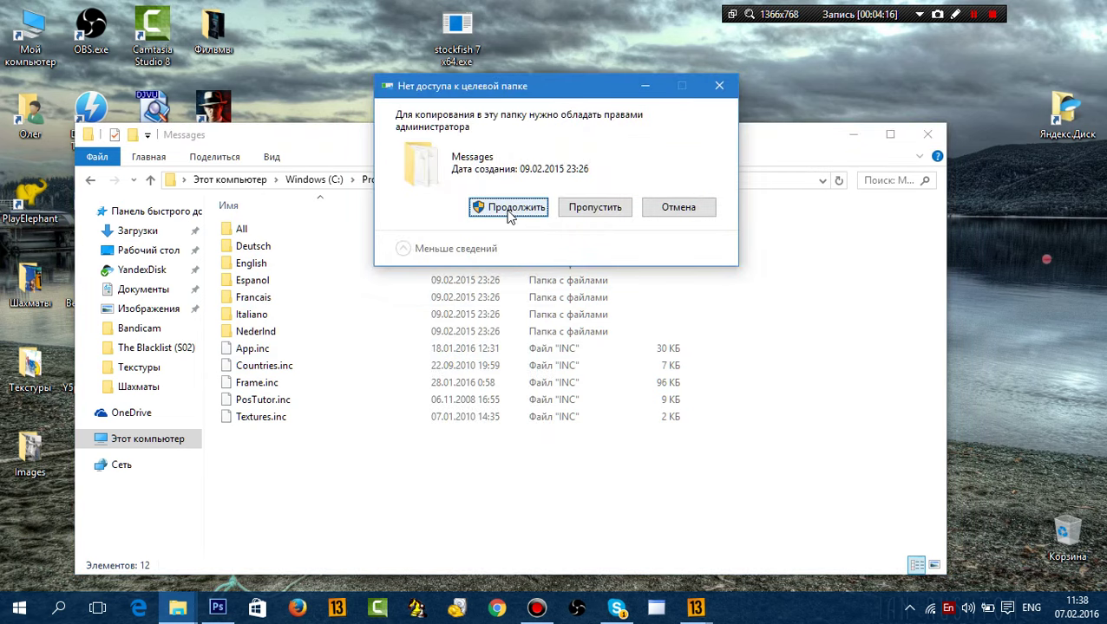
left_click(509, 210)
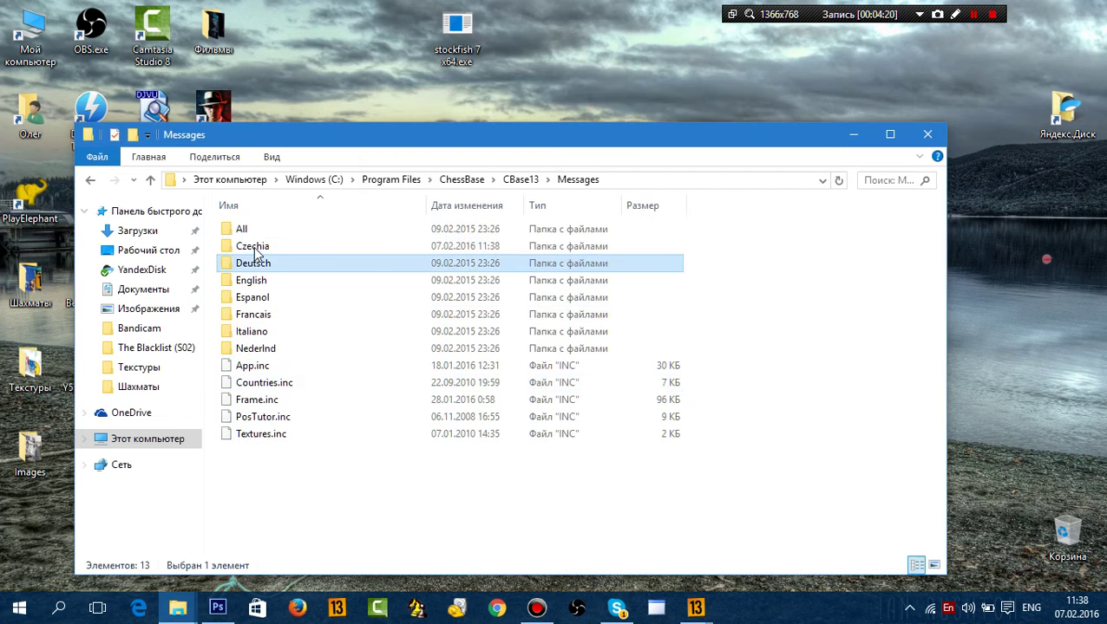
left_click(928, 134)
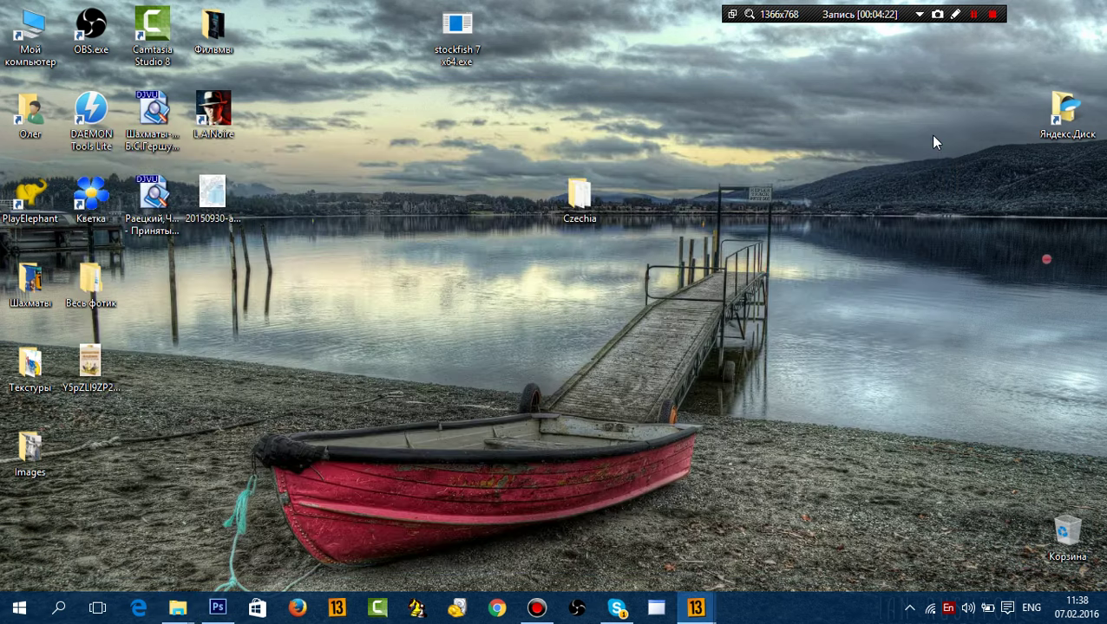
Close the open board and main ChessBase windows, and relaunch ChessBase 13.
left_click(713, 604)
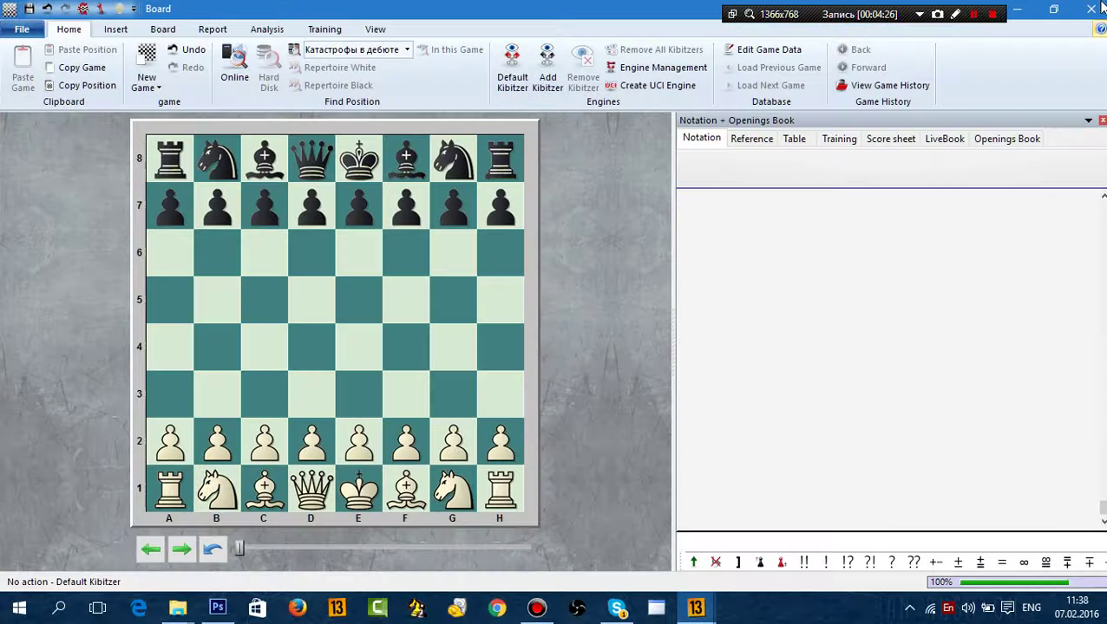
key("alt+F4")
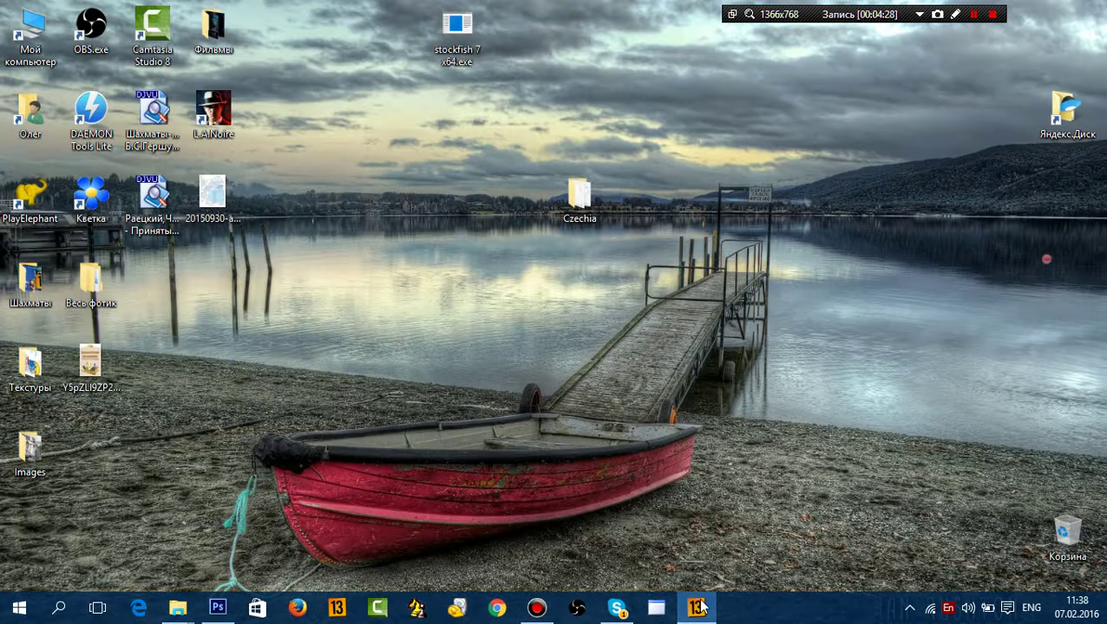
left_click(696, 607)
left_click(1096, 7)
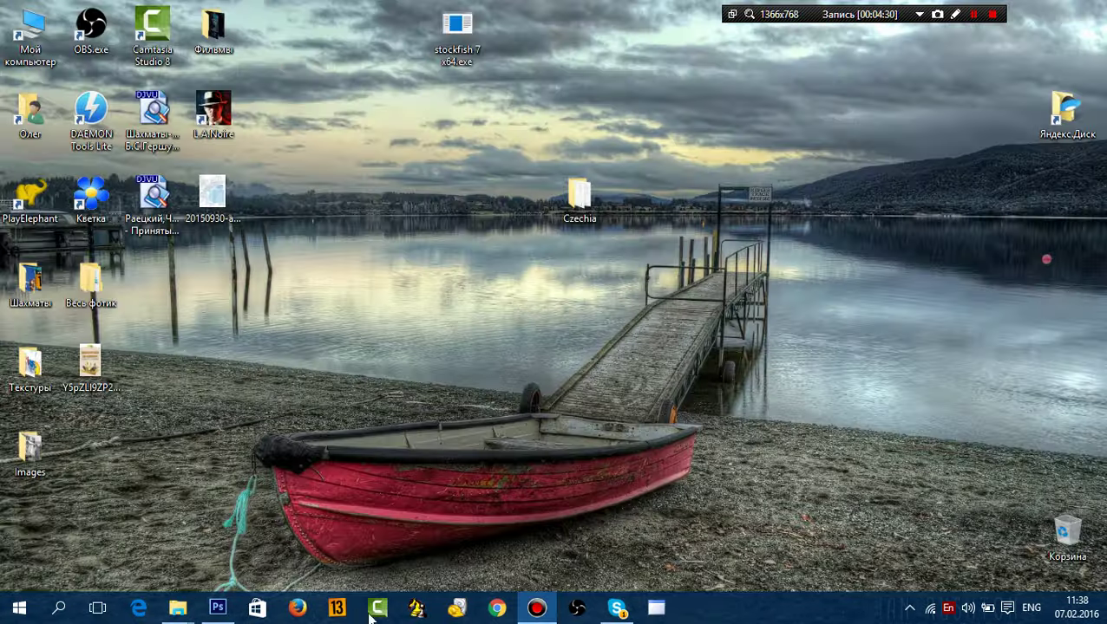
left_click(341, 612)
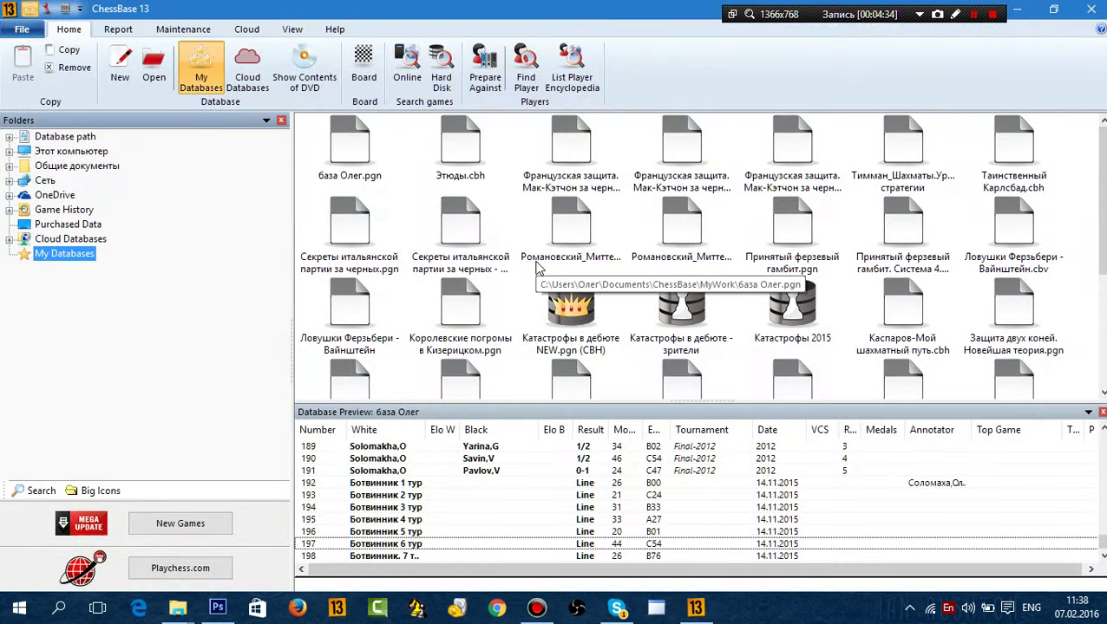
Open the program options, look over the notation settings and return to the language settings.
left_click(22, 29)
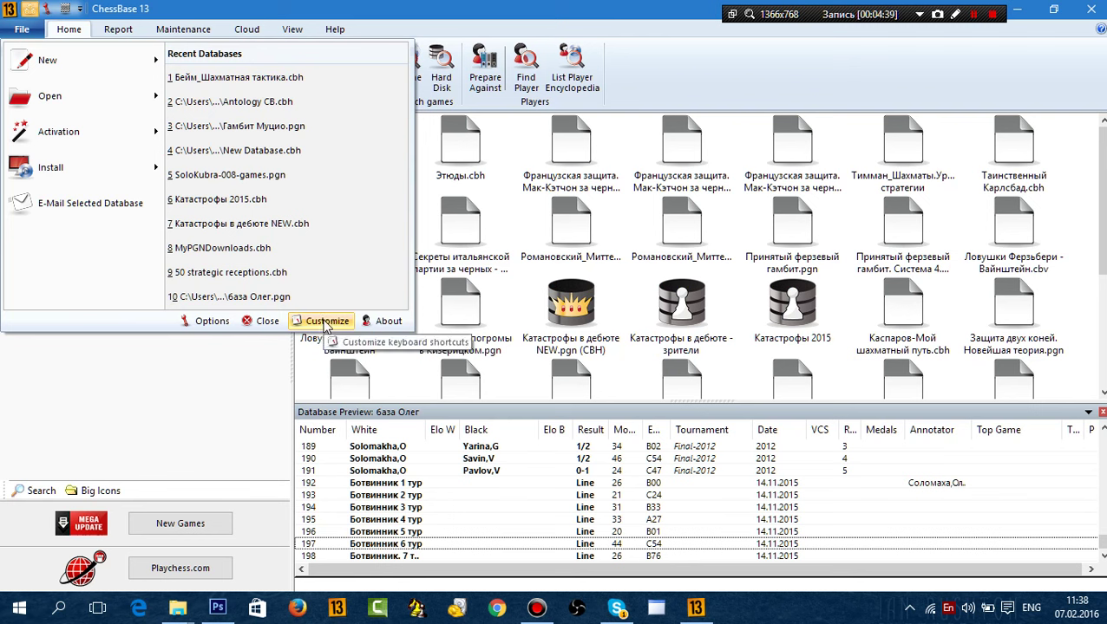
left_click(208, 322)
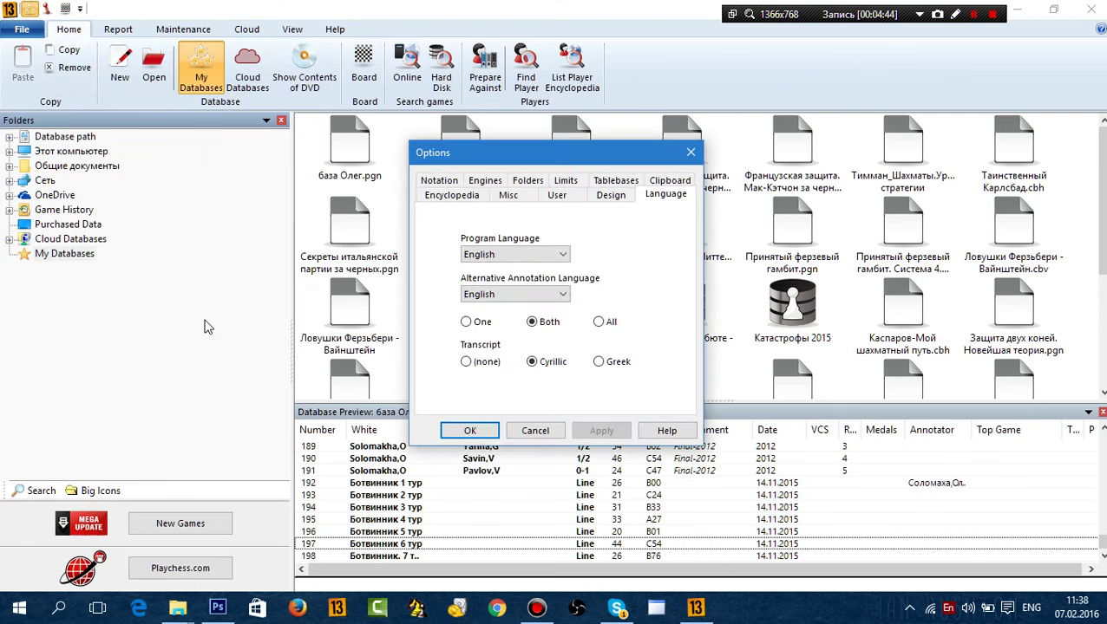
left_click_drag(520, 149, 503, 123)
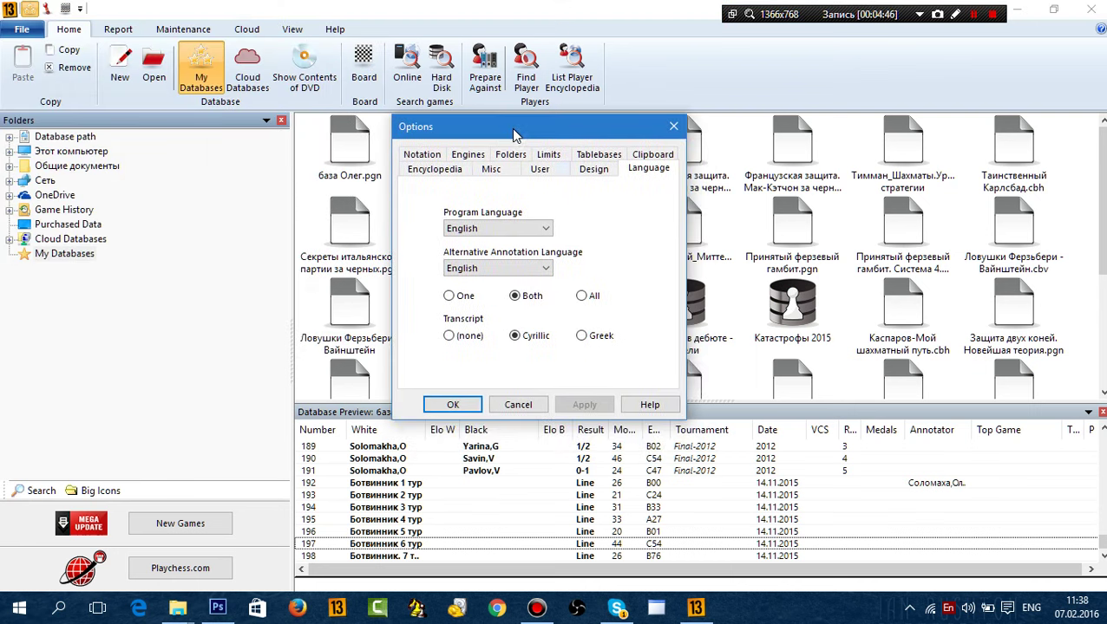
left_click(424, 157)
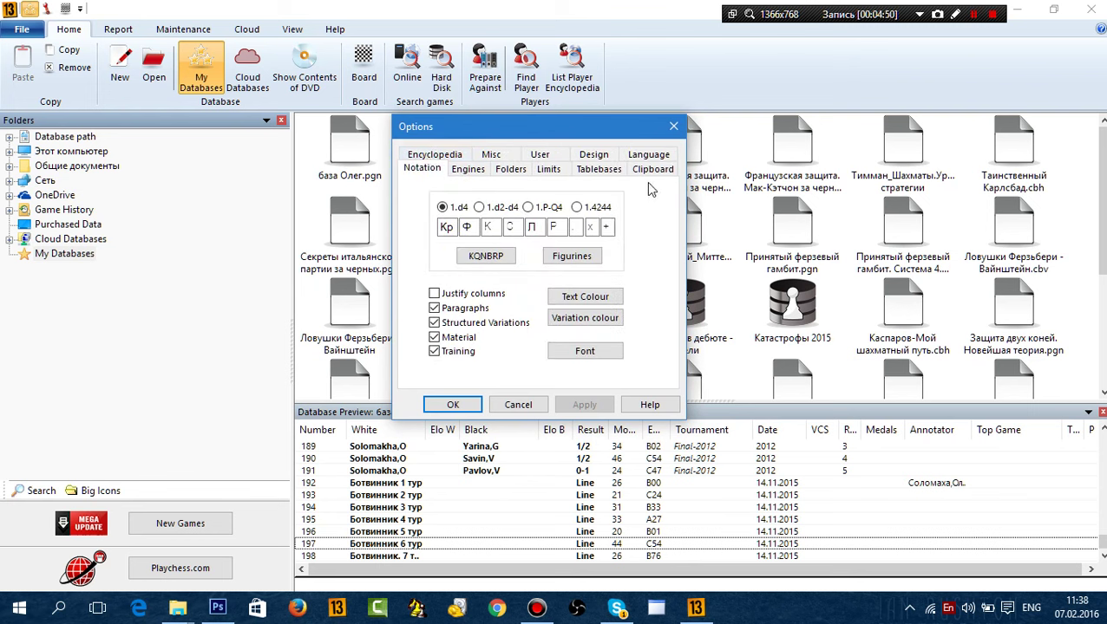
left_click(653, 156)
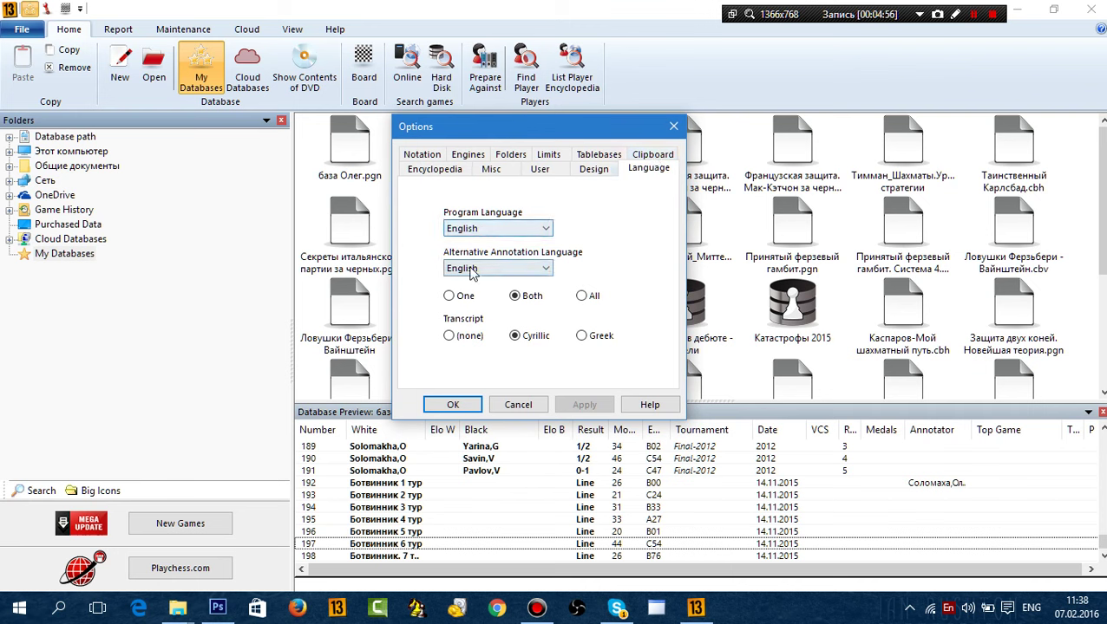
Set both the program language and the alternative annotation language to Czechia, and apply and accept the options.
left_click(546, 229)
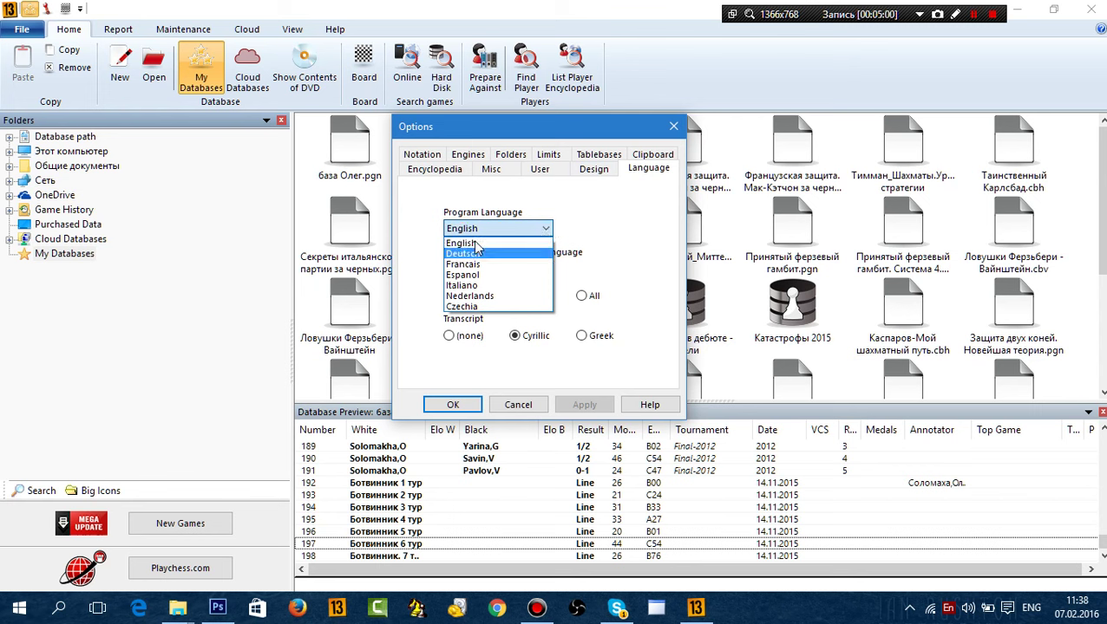
left_click(480, 308)
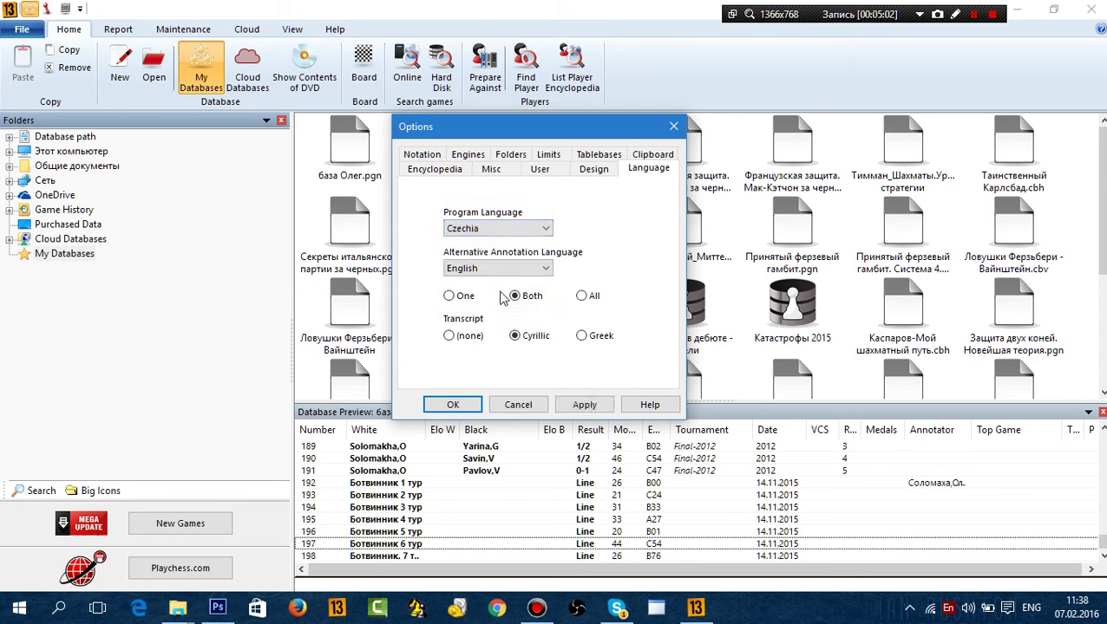
left_click(543, 270)
left_click(473, 346)
left_click(591, 403)
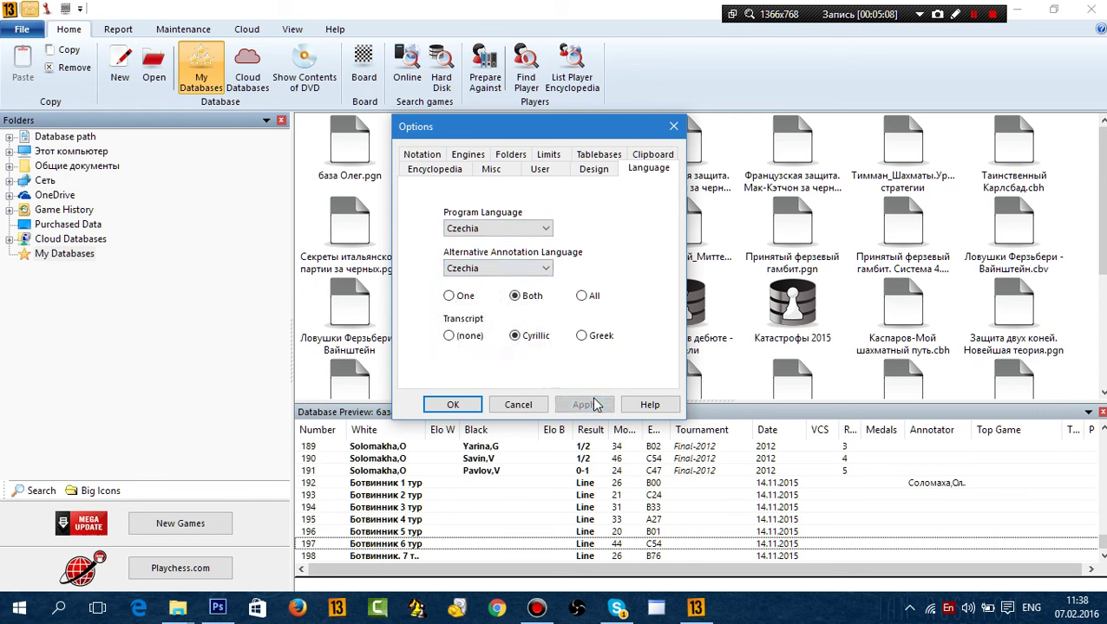
left_click(452, 405)
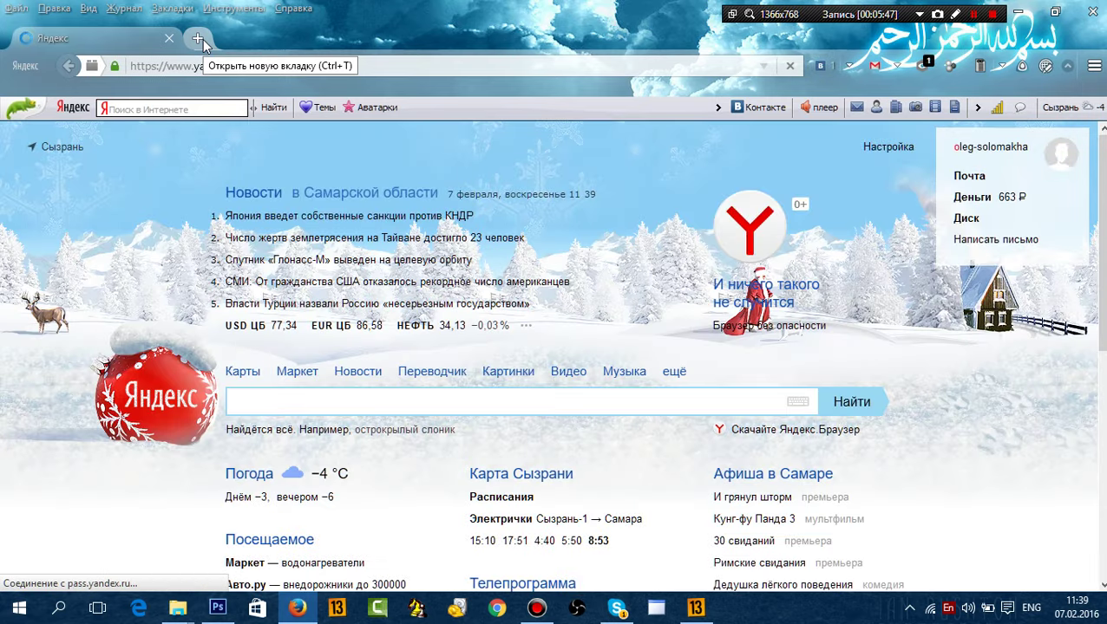
Search Google for "скачать стокфиш 7" in a new Firefox tab and open the Stockfish download page.
left_click(202, 39)
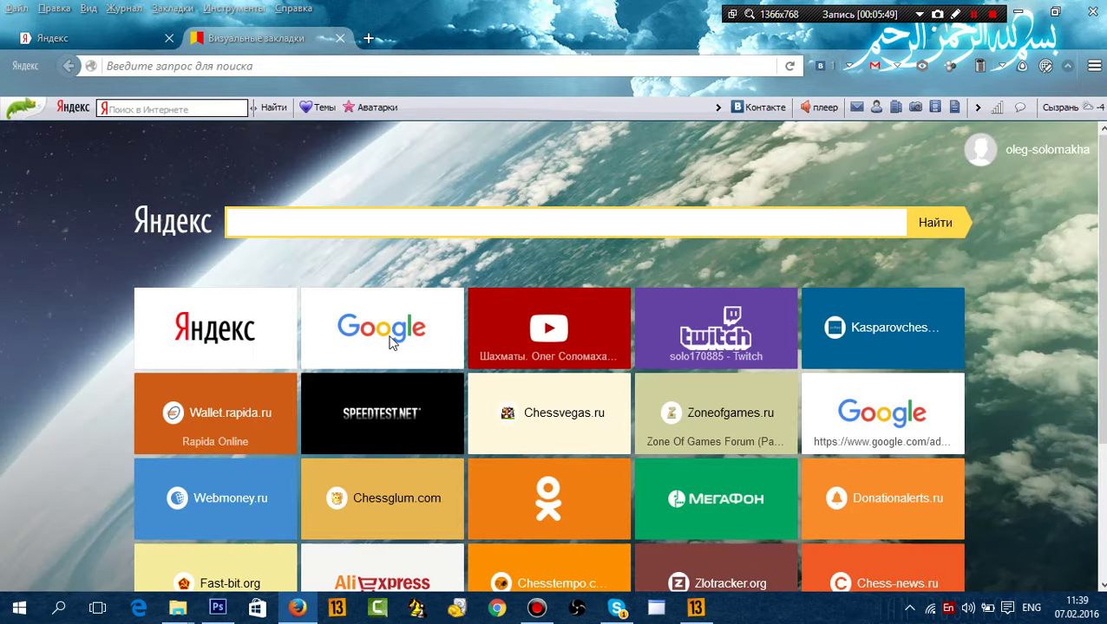
left_click(390, 344)
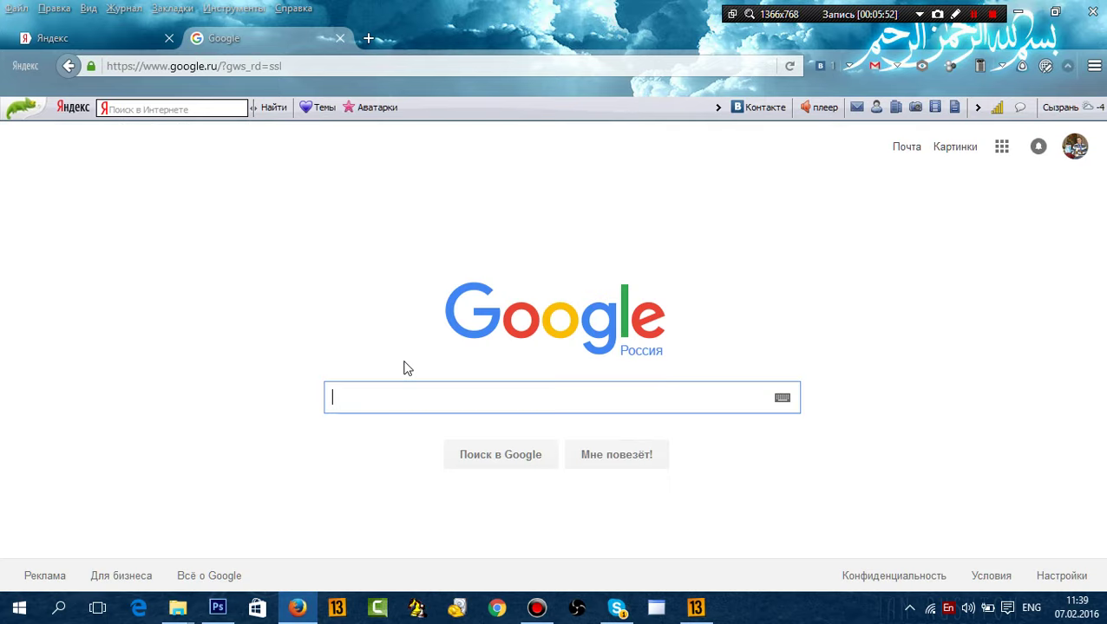
type("скачать")
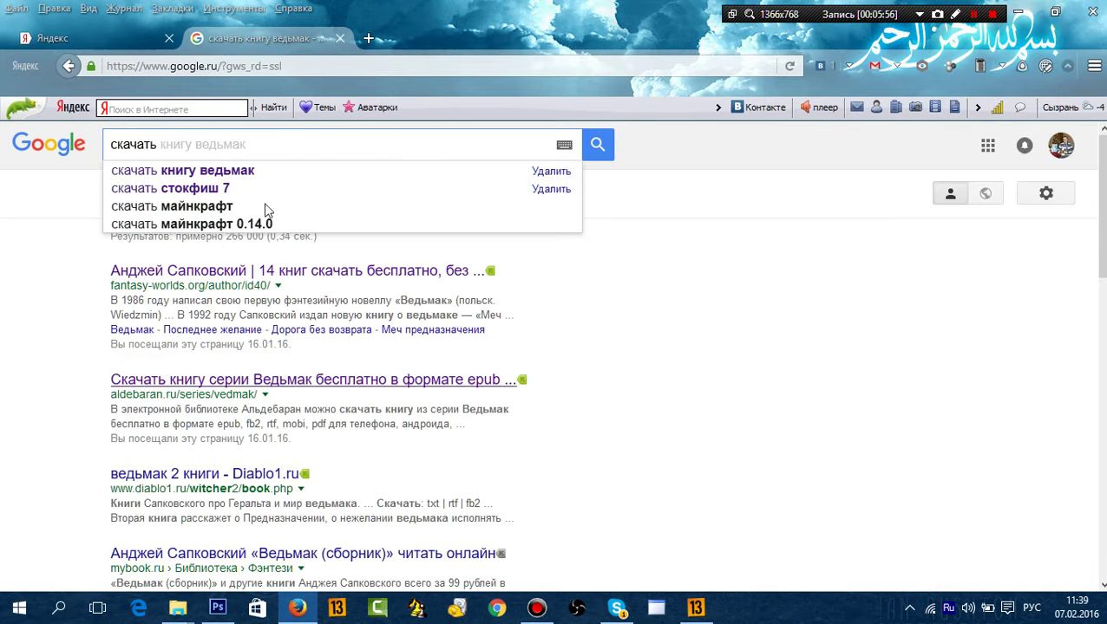
left_click(229, 191)
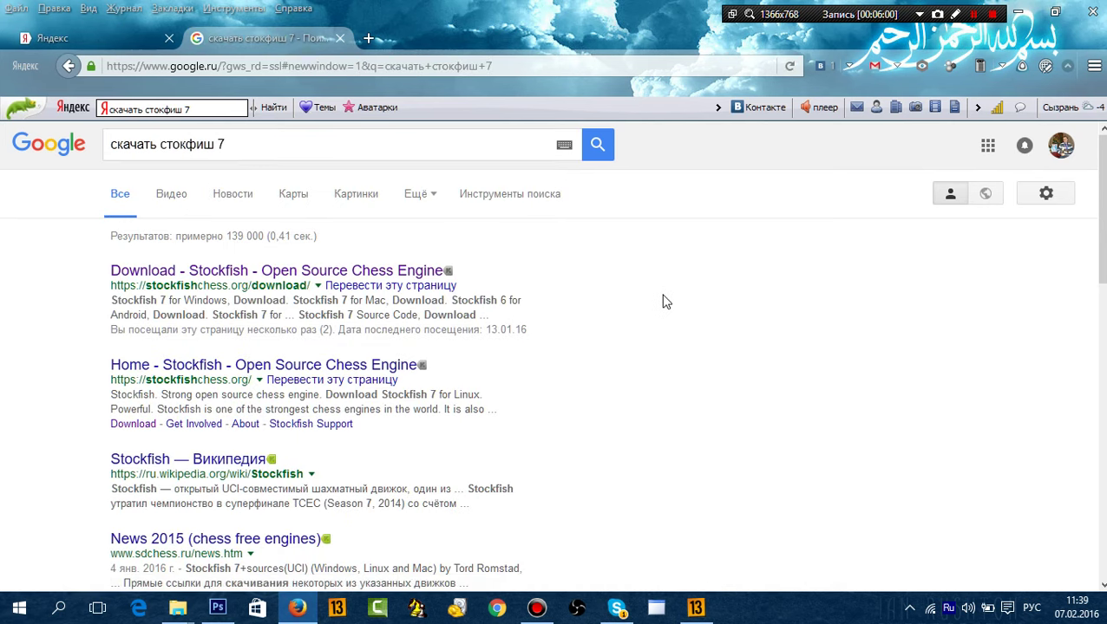
left_click(236, 271)
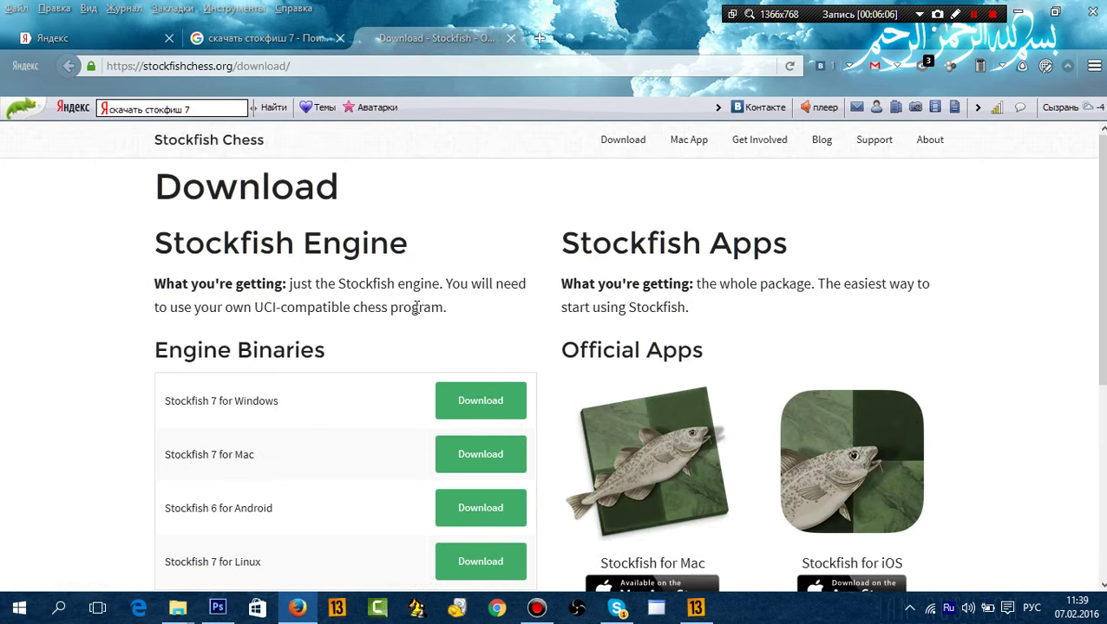
Look through the Stockfish engine downloads and other versions, and close the page and the browser.
scroll(410, 333, "down", 3)
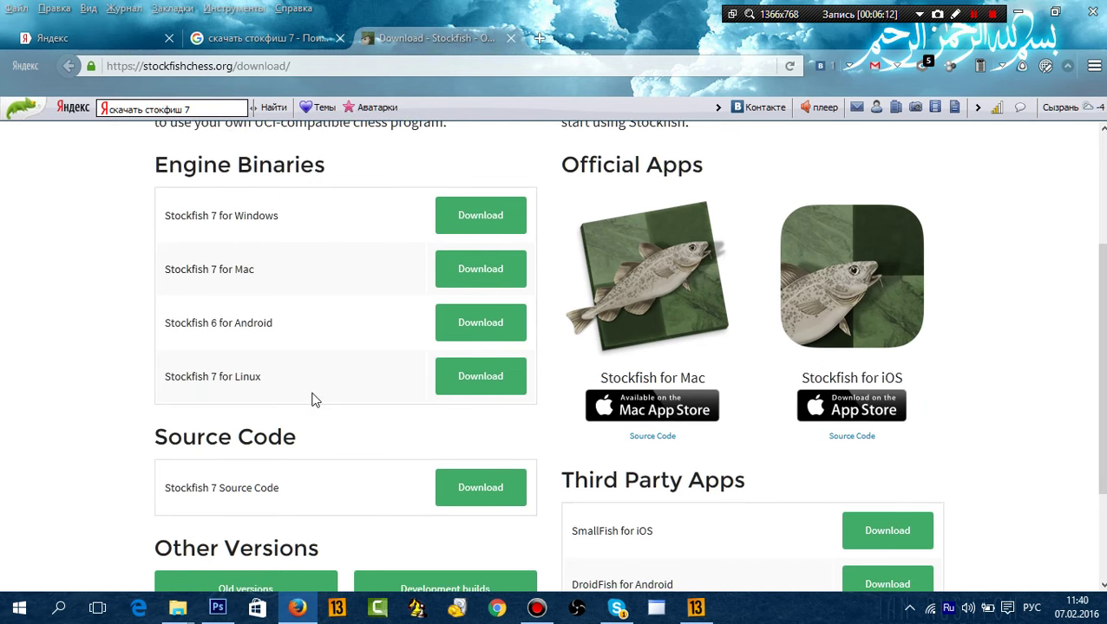
scroll(314, 395, "down", 2)
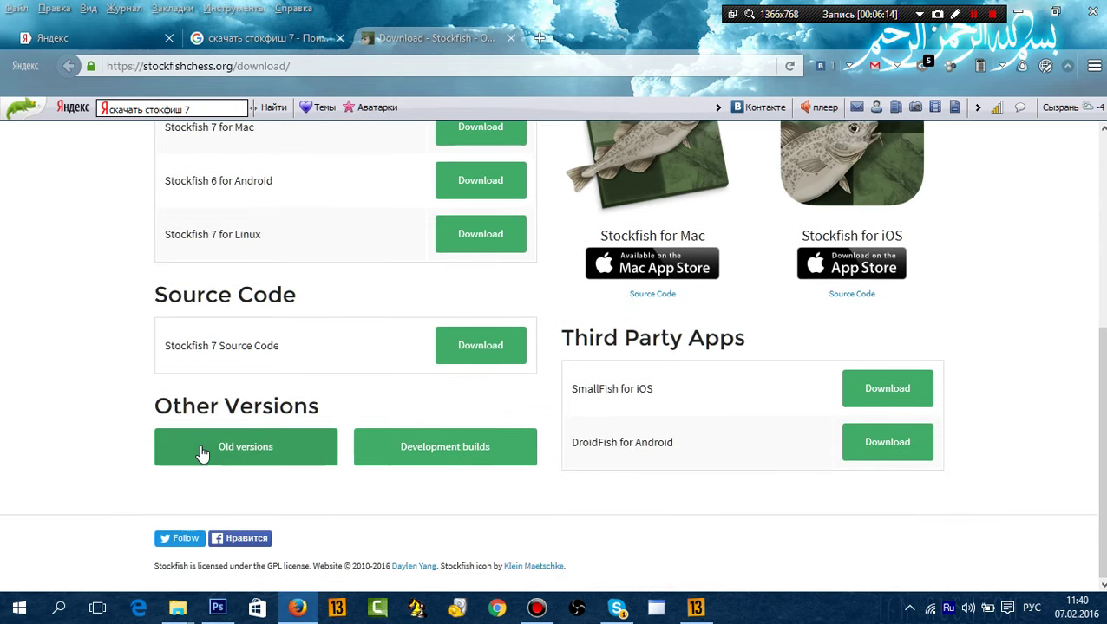
scroll(234, 442, "up", 4)
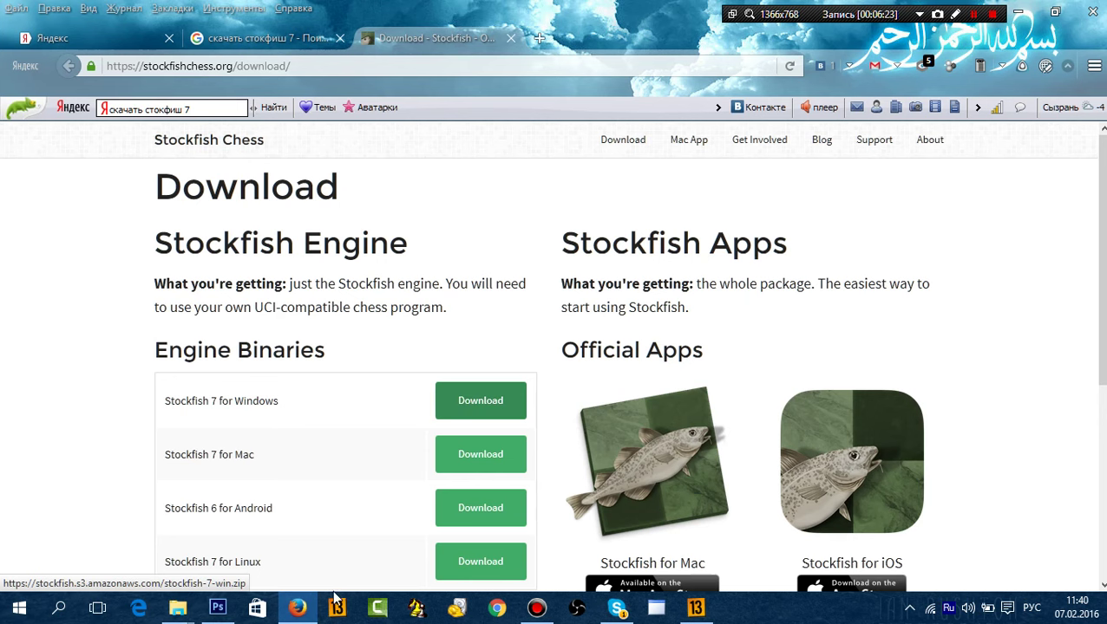
left_click(510, 38)
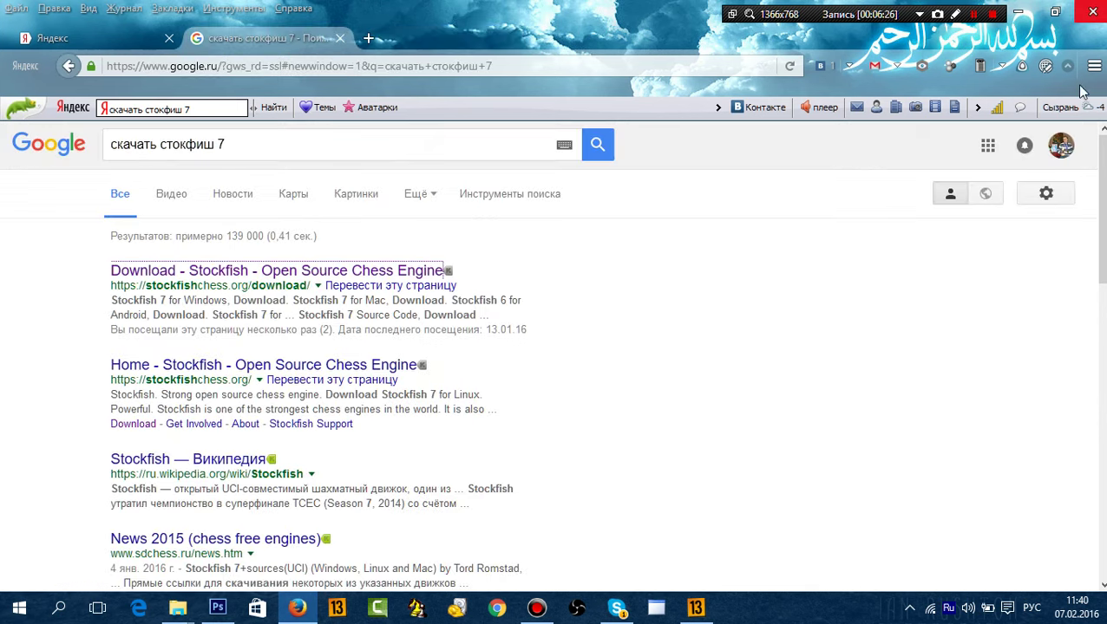
left_click(1093, 11)
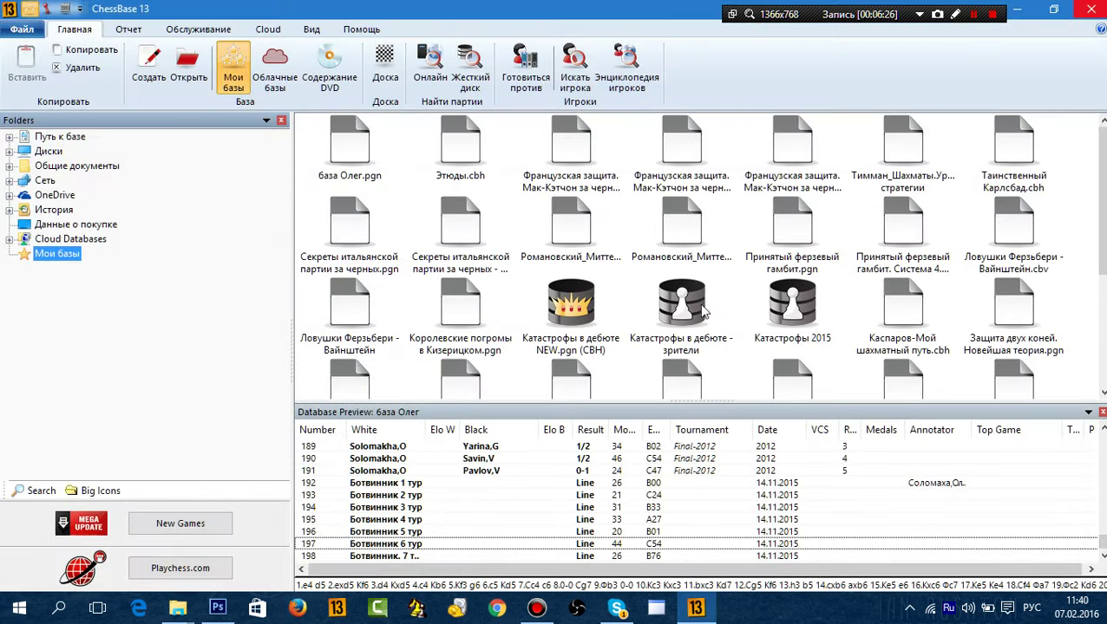
Minimize ChessBase to point out stockfish 7 x64.exe on the desktop, and return to ChessBase.
left_click(1017, 8)
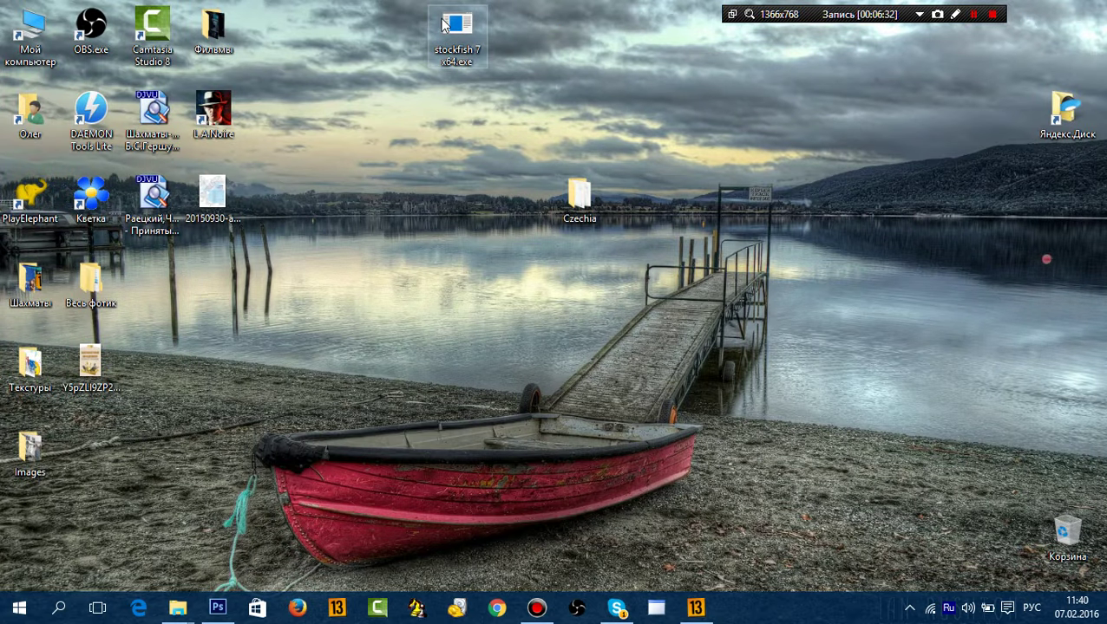
left_click_drag(444, 27, 460, 108)
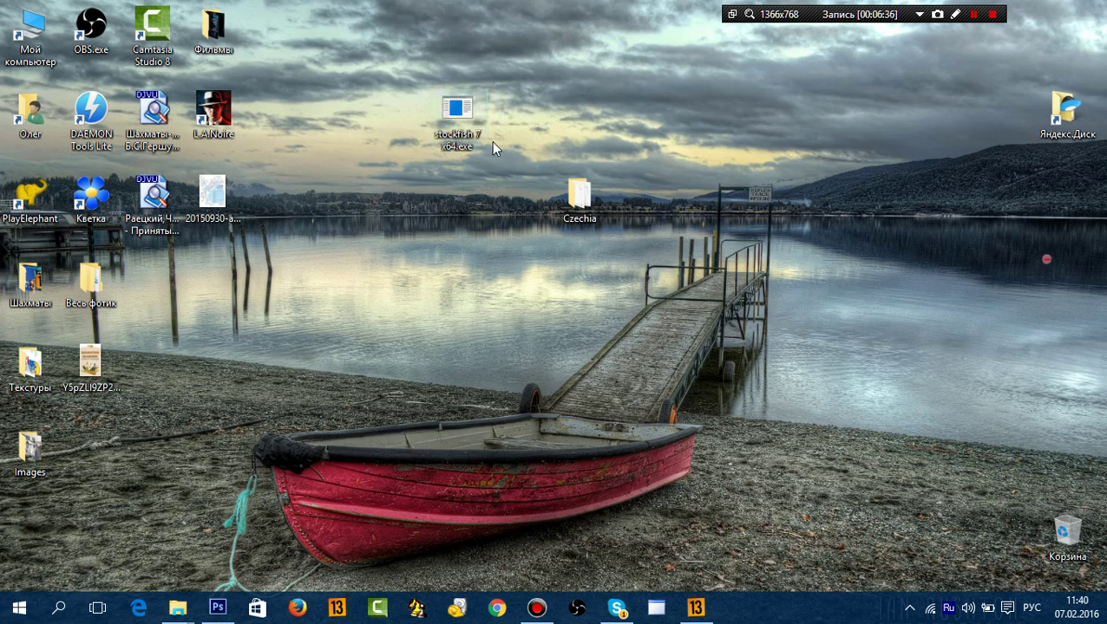
left_click_drag(460, 116, 493, 41)
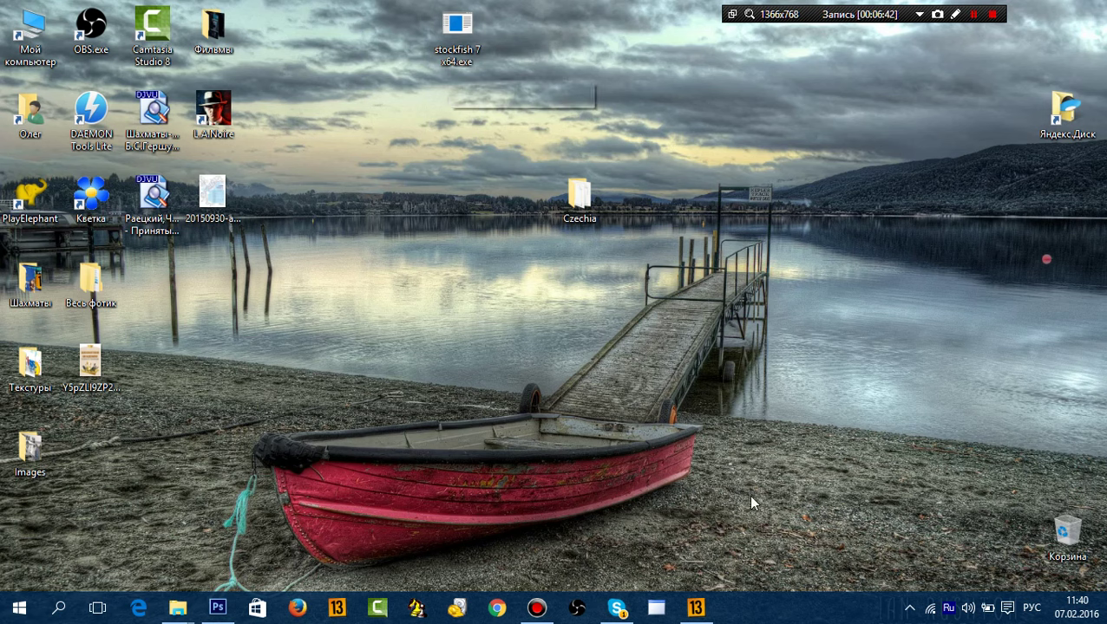
left_click(696, 608)
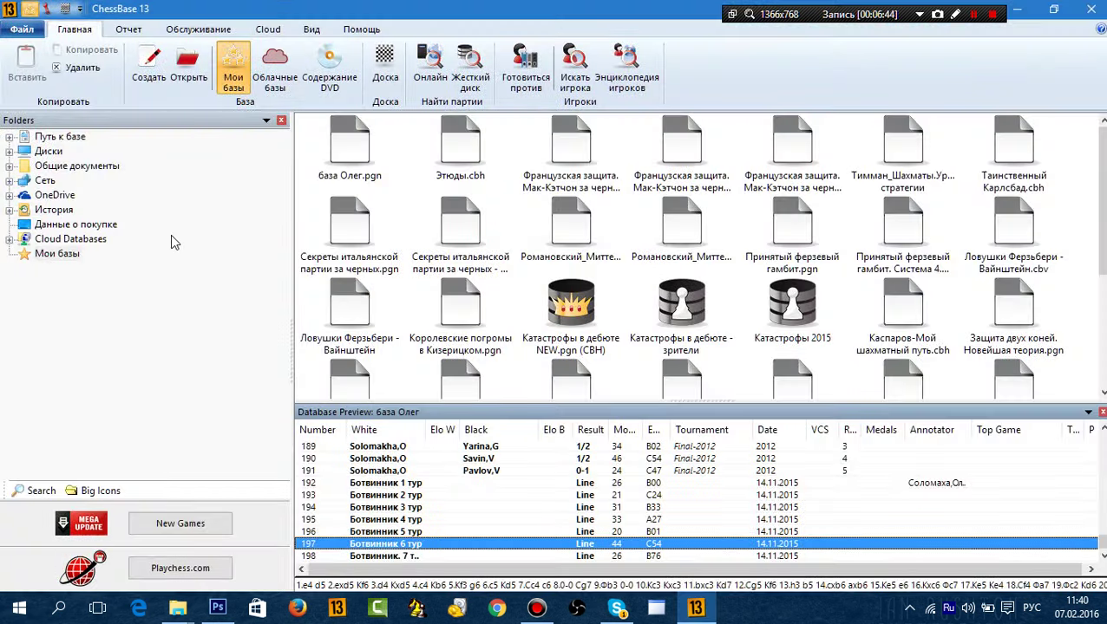
Open a board and set up stockfish 7 x64.exe from the desktop as a UCI engine.
left_click(381, 77)
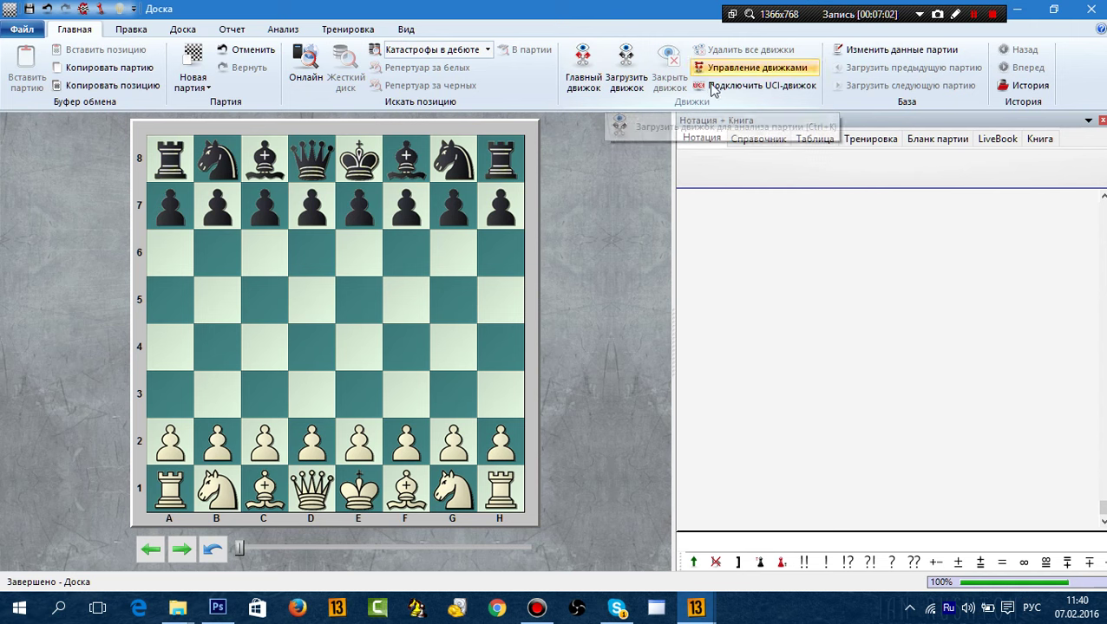
left_click(778, 90)
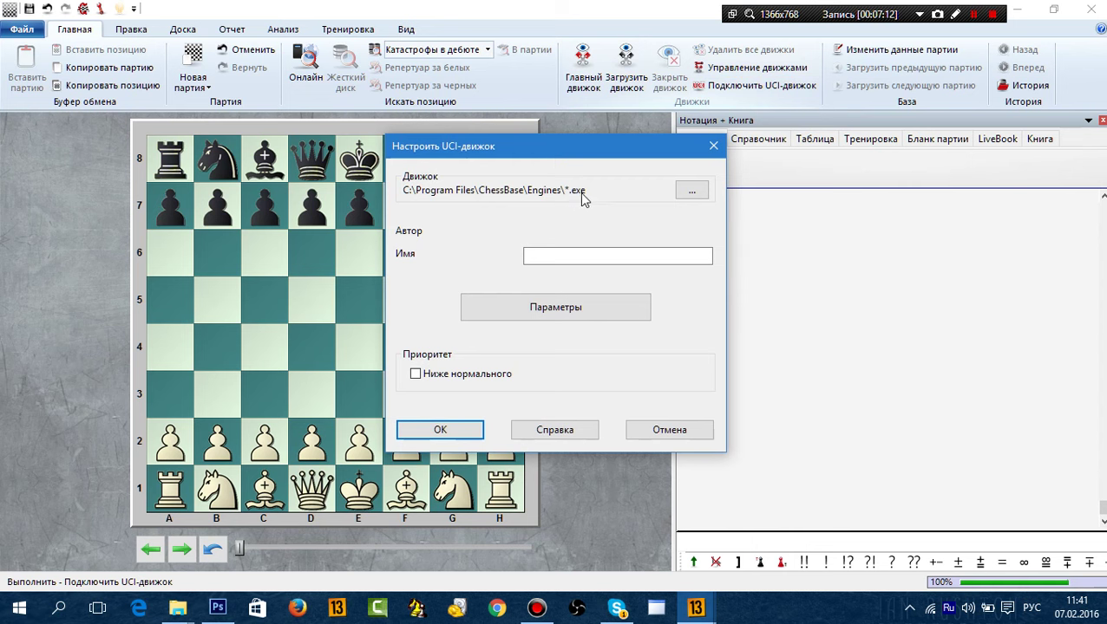
left_click(691, 191)
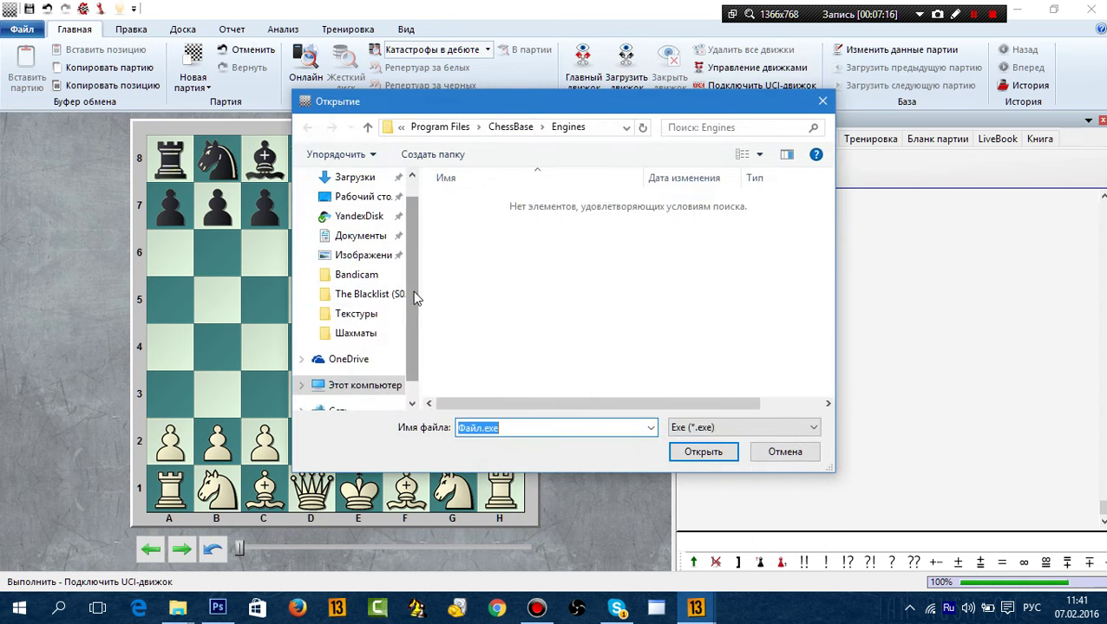
scroll(413, 290, "up", 1)
left_click(365, 223)
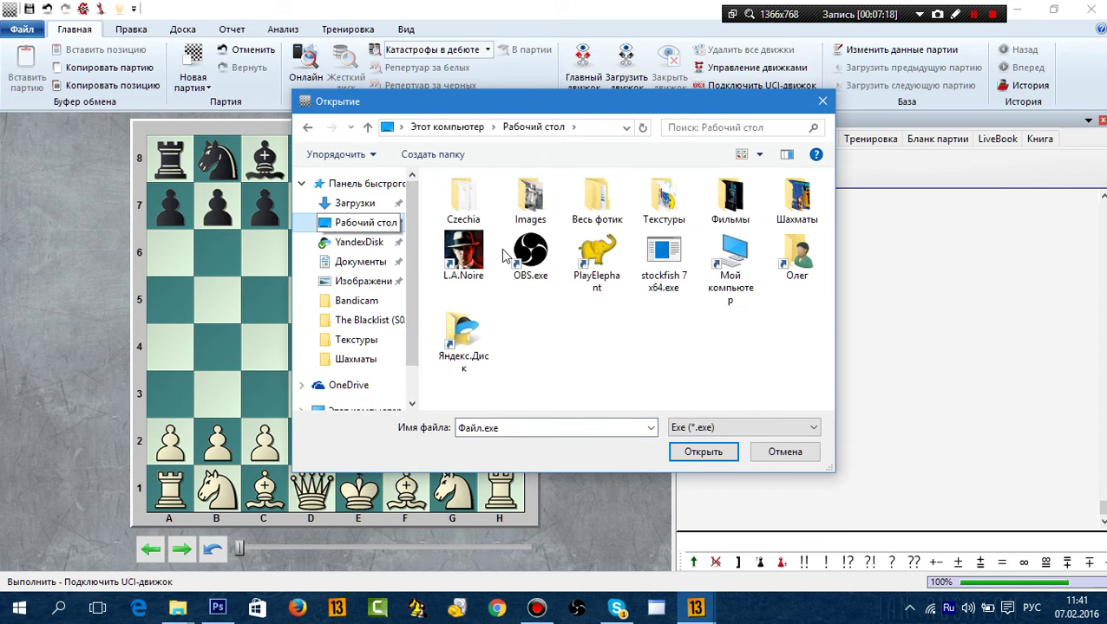
left_click(661, 262)
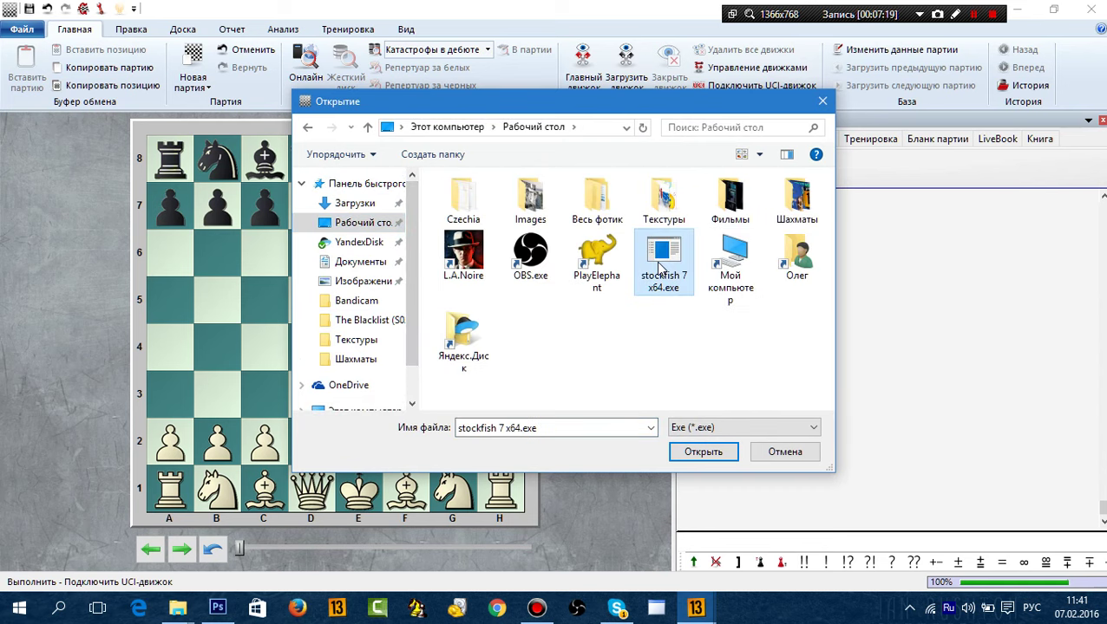
left_click(713, 456)
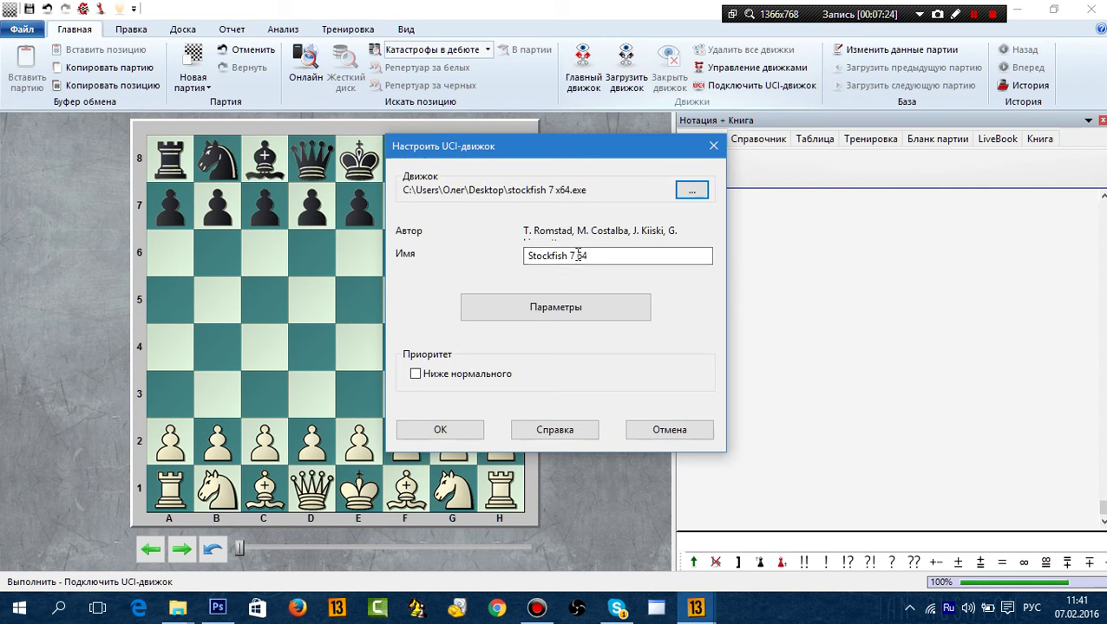
left_click(440, 429)
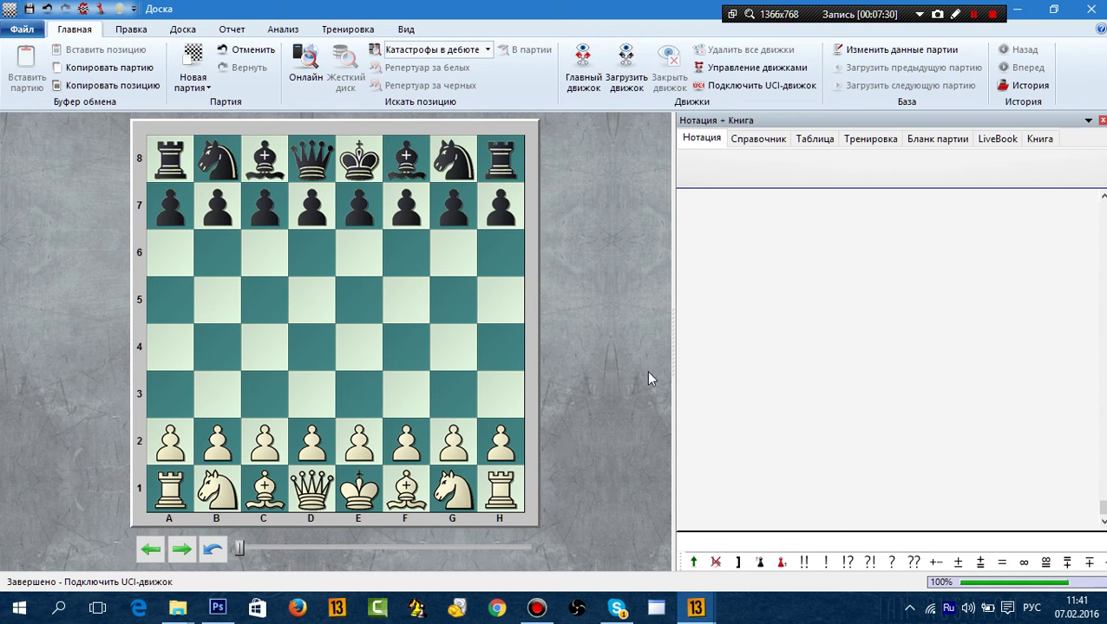
Check the list of active engines and load Stockfish 7 64 to analyse the board position.
left_click(742, 68)
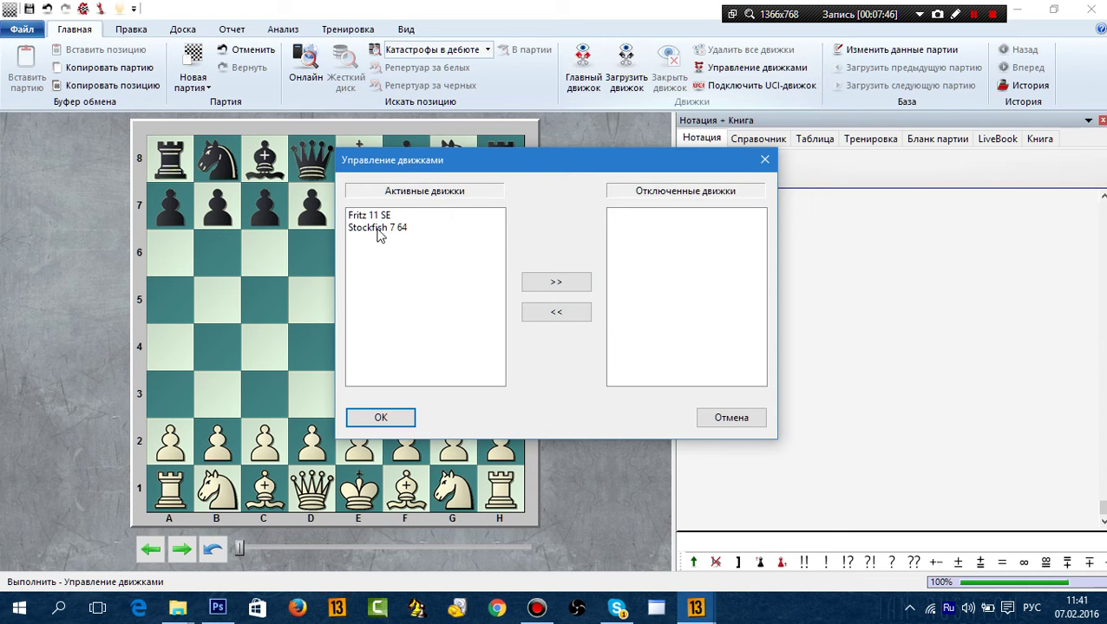
left_click(716, 418)
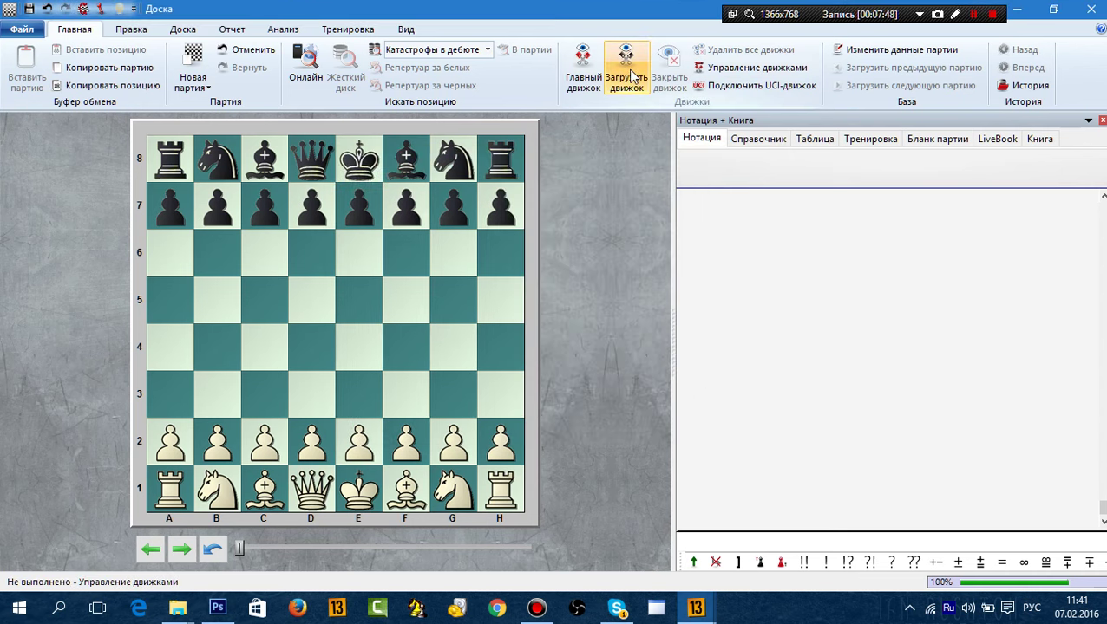
left_click(629, 78)
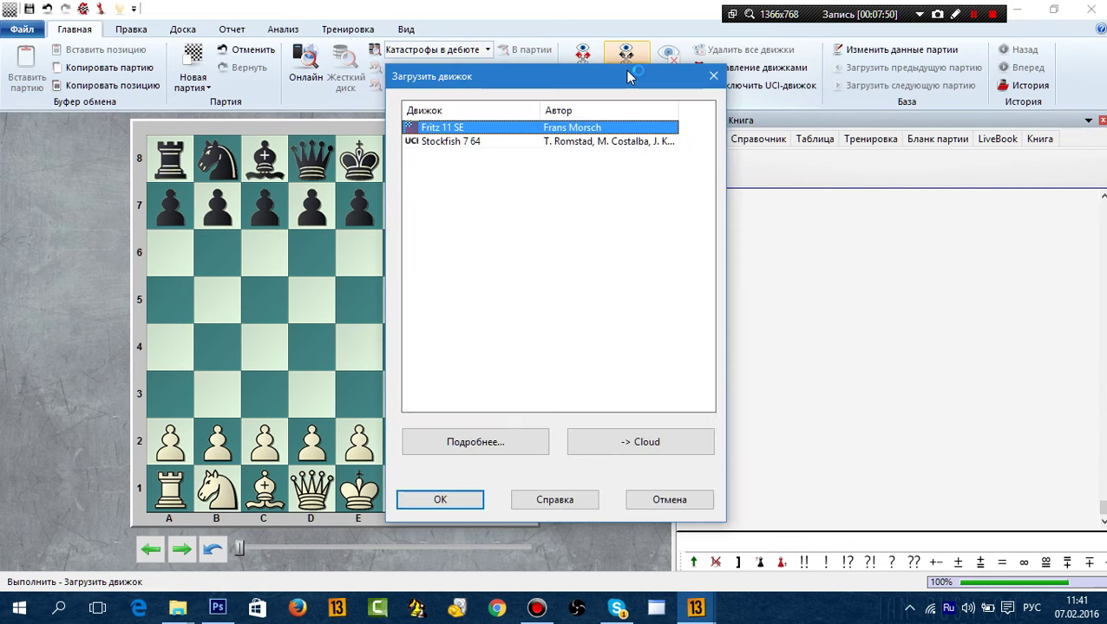
left_click(459, 143)
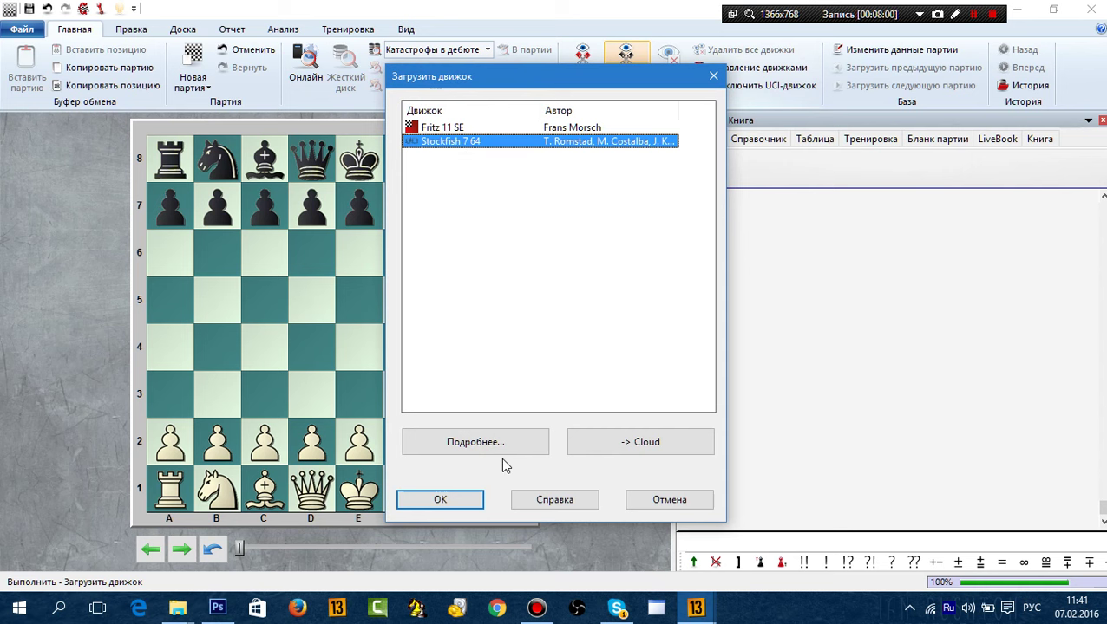
left_click(457, 501)
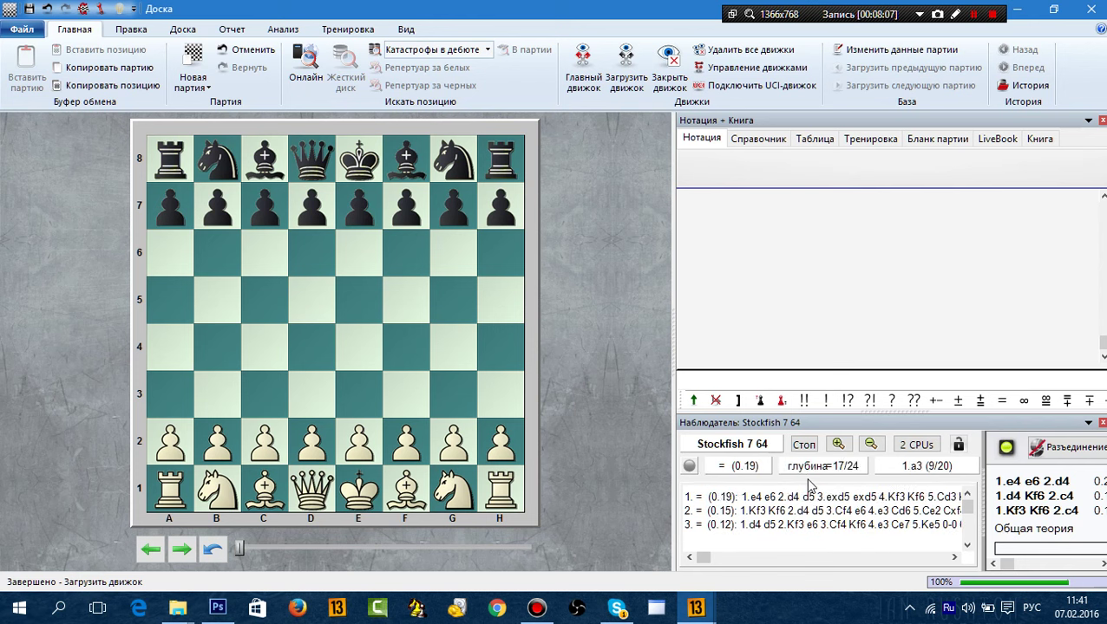
Unload the running engine, try the main engine command, and load Stockfish 7 64 again from the engine list.
left_click(583, 78)
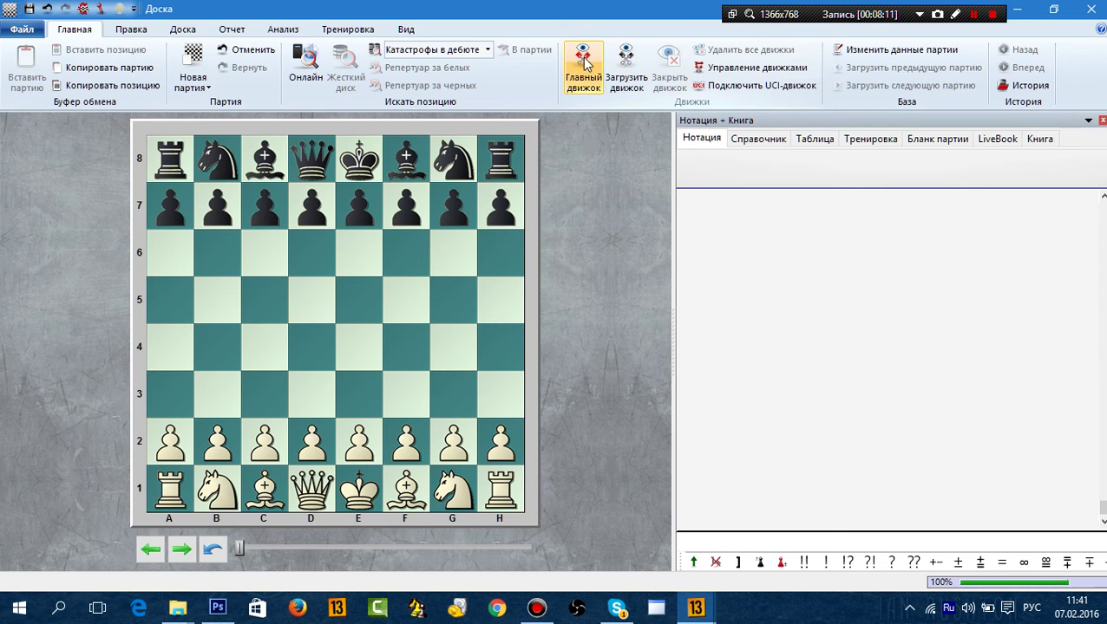
left_click(583, 68)
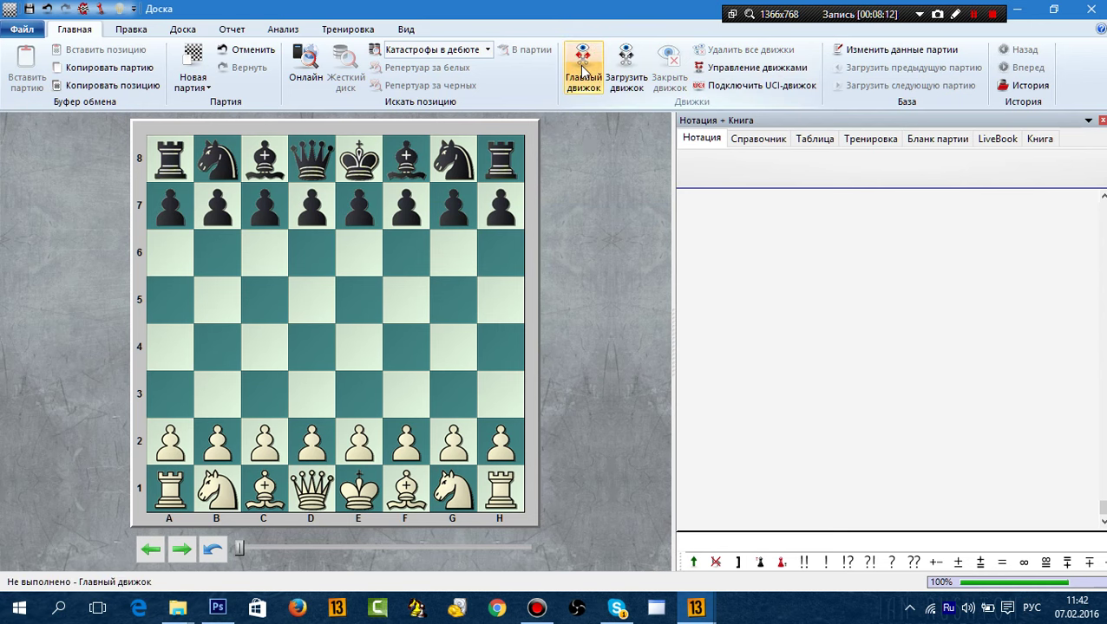
left_click(621, 71)
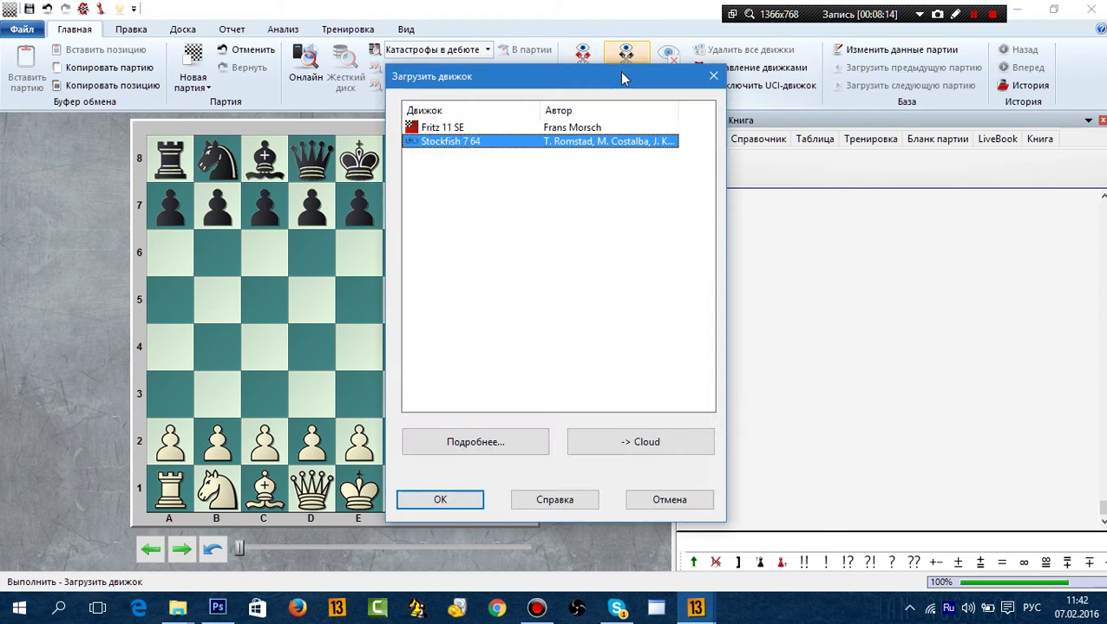
double_click(433, 141)
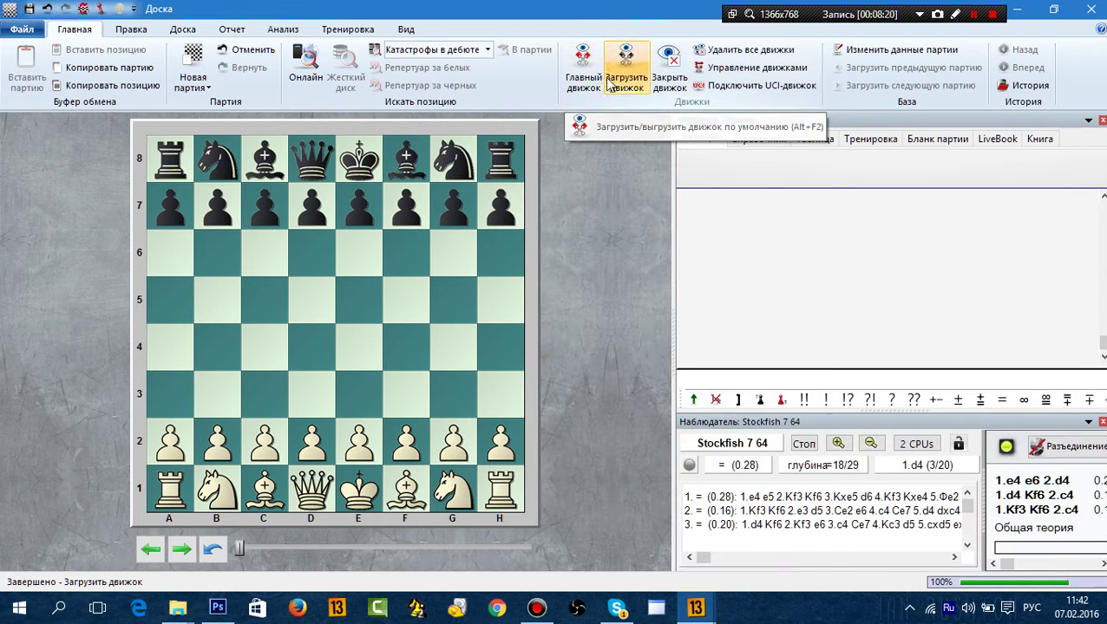
Close the running engine and check for Stockfish 7 64 among the active engines in the engine management dialog.
left_click(670, 80)
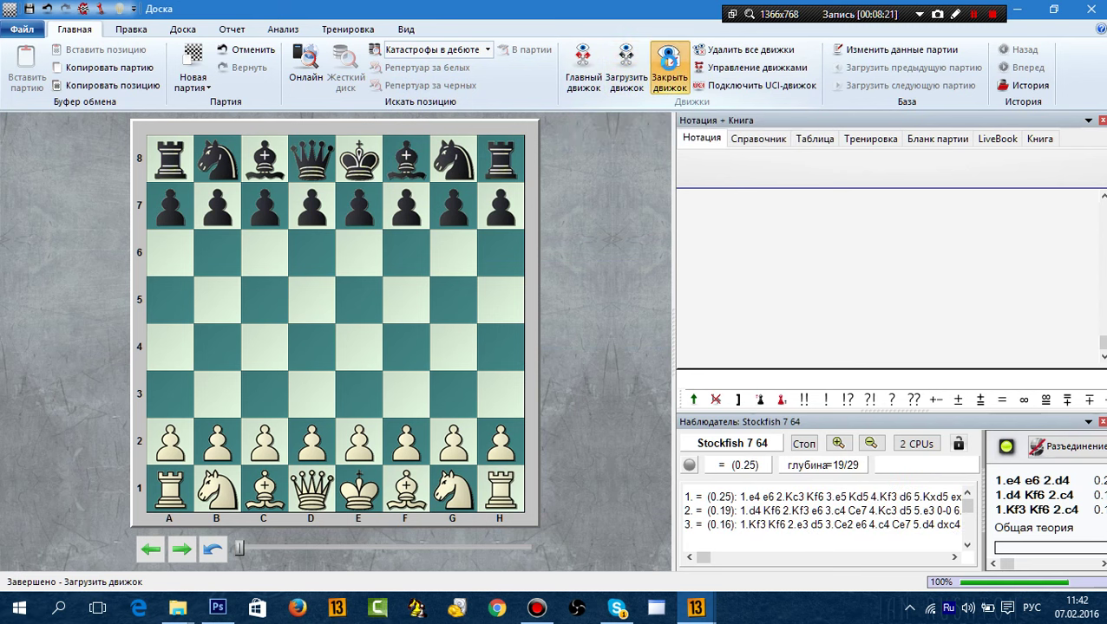
left_click(777, 73)
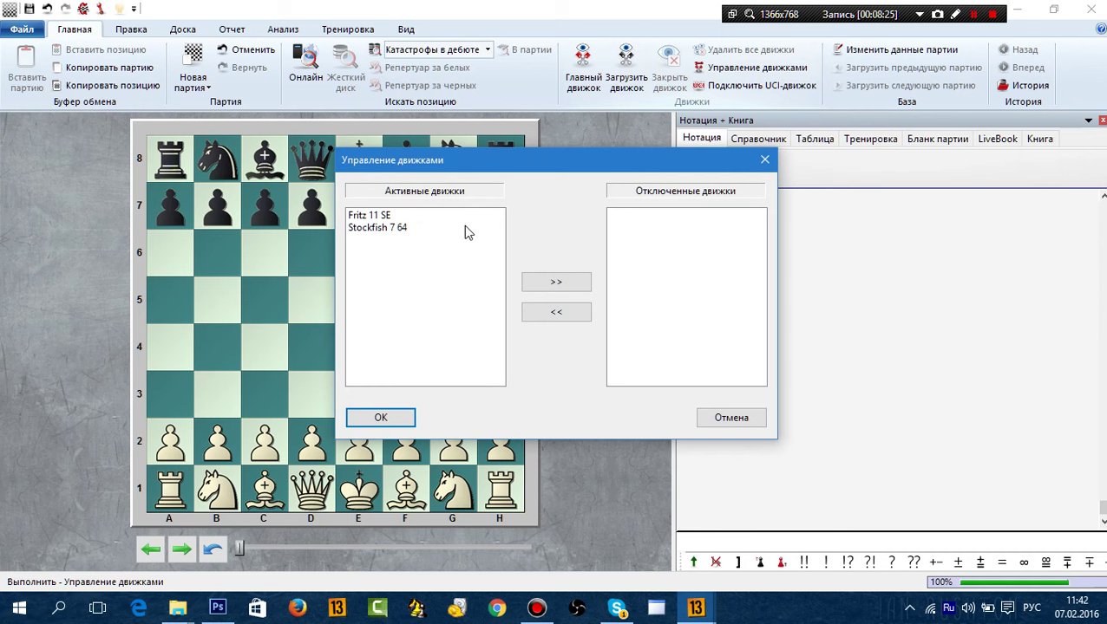
left_click(415, 227)
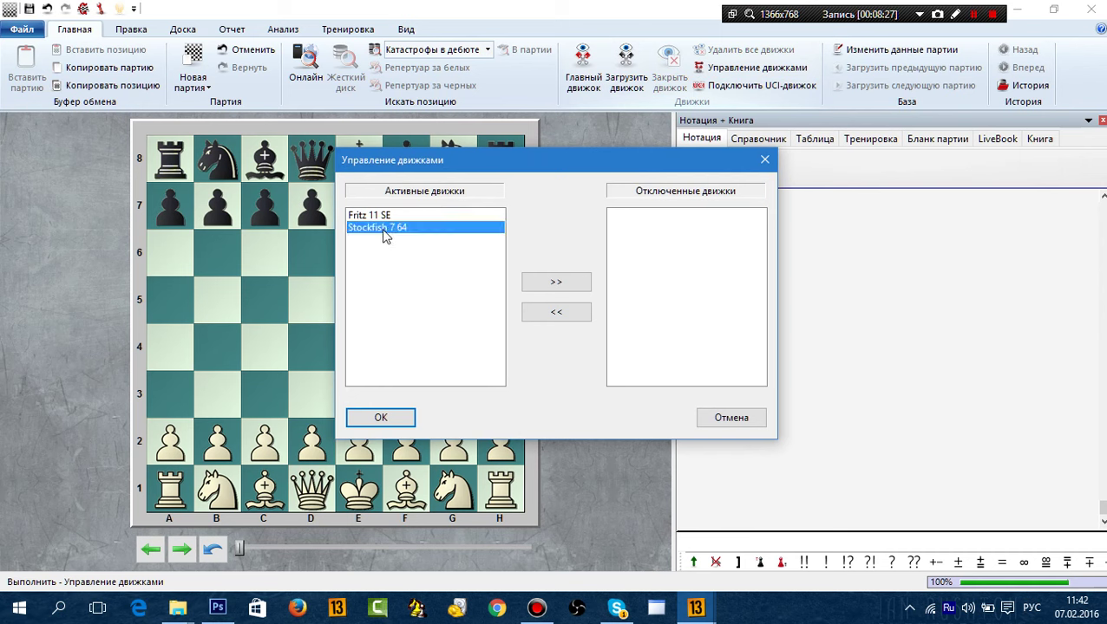
left_click(381, 418)
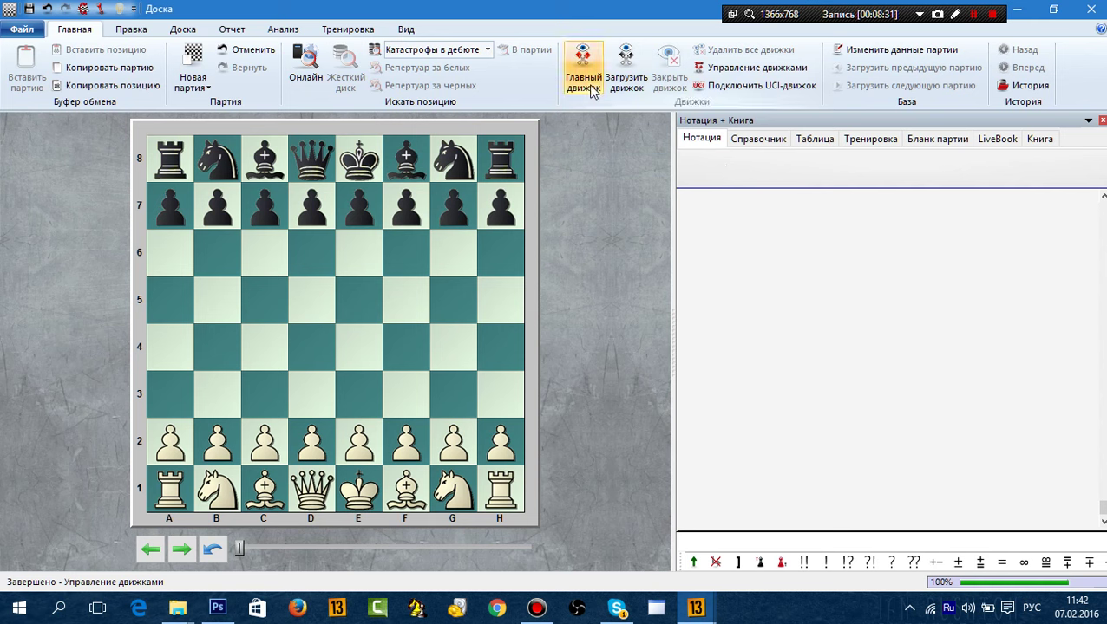
Make Stockfish 7 64 the standard engine (Стандартный движок) in its detailed settings and load it.
left_click(617, 83)
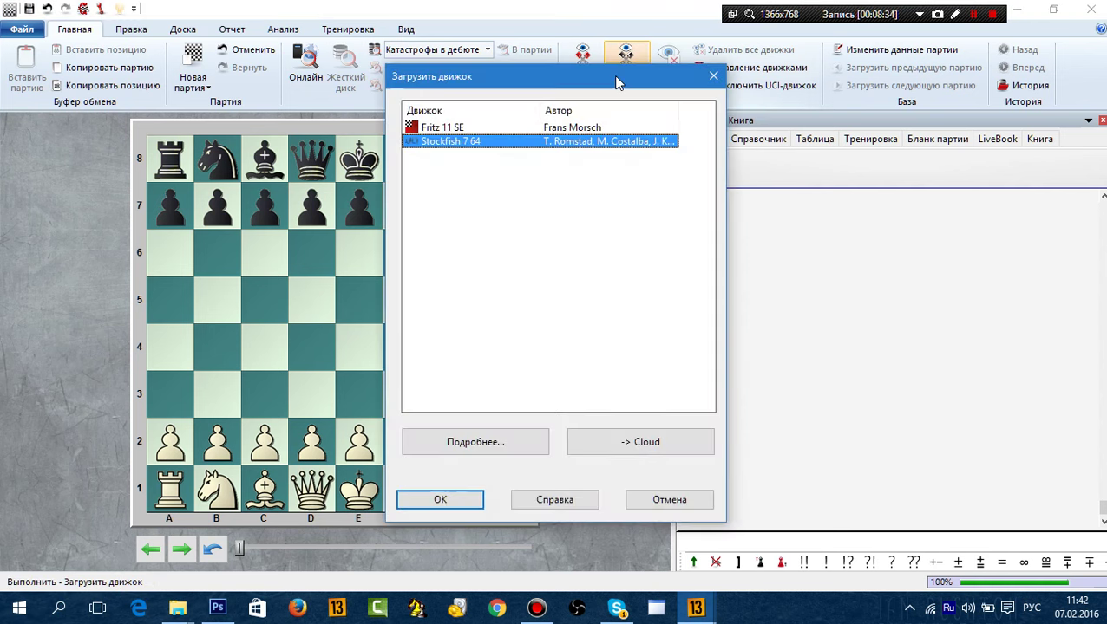
left_click(475, 446)
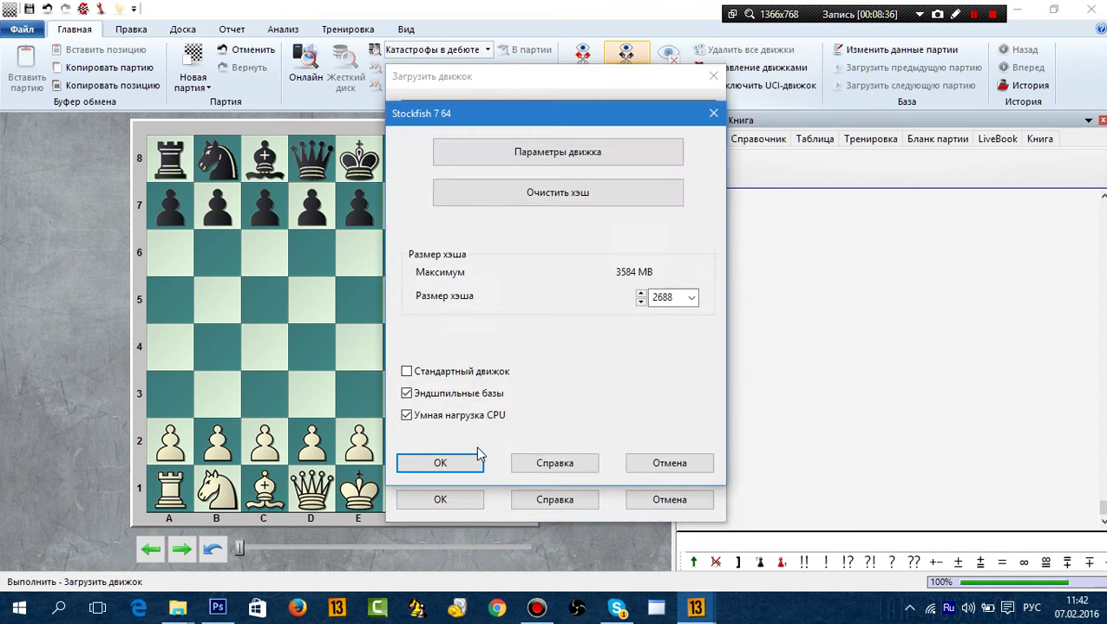
left_click(668, 465)
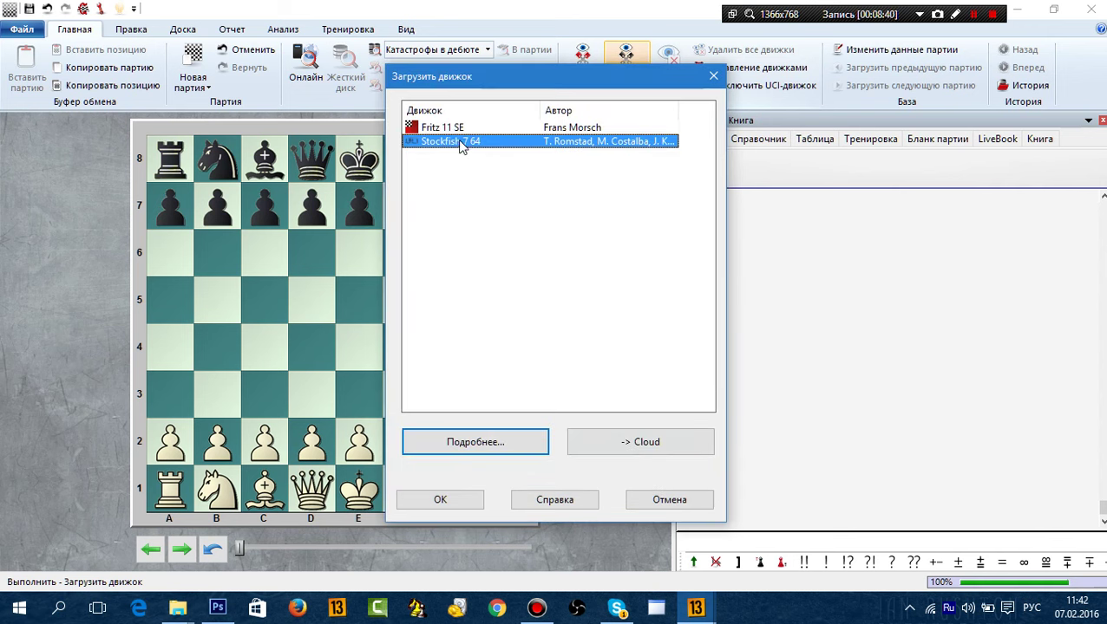
left_click(498, 449)
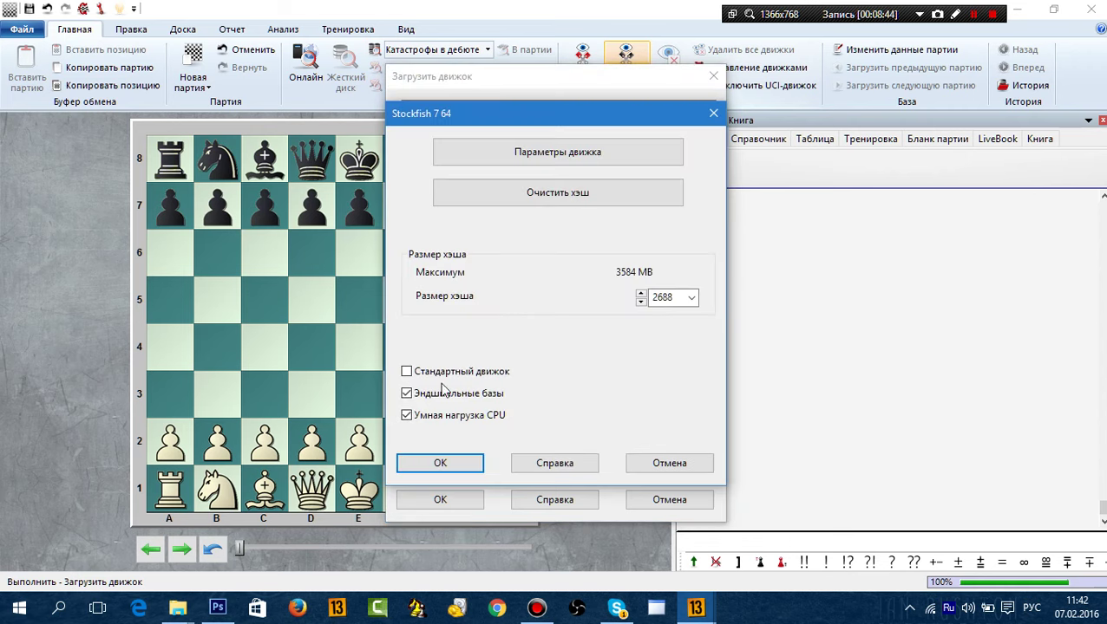
left_click(408, 373)
left_click(472, 467)
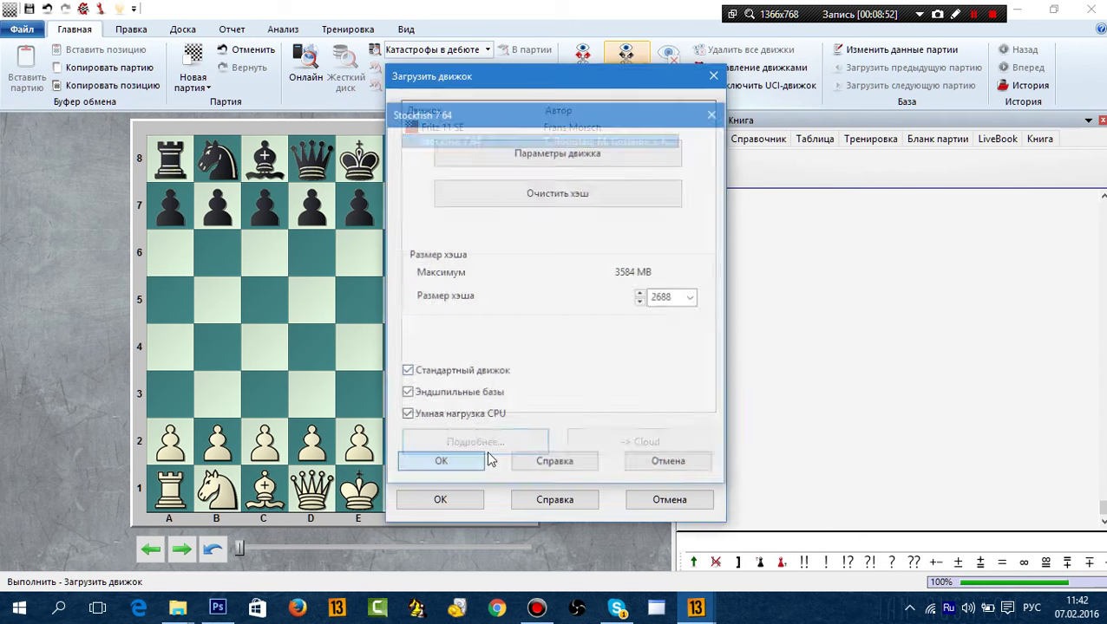
left_click(441, 501)
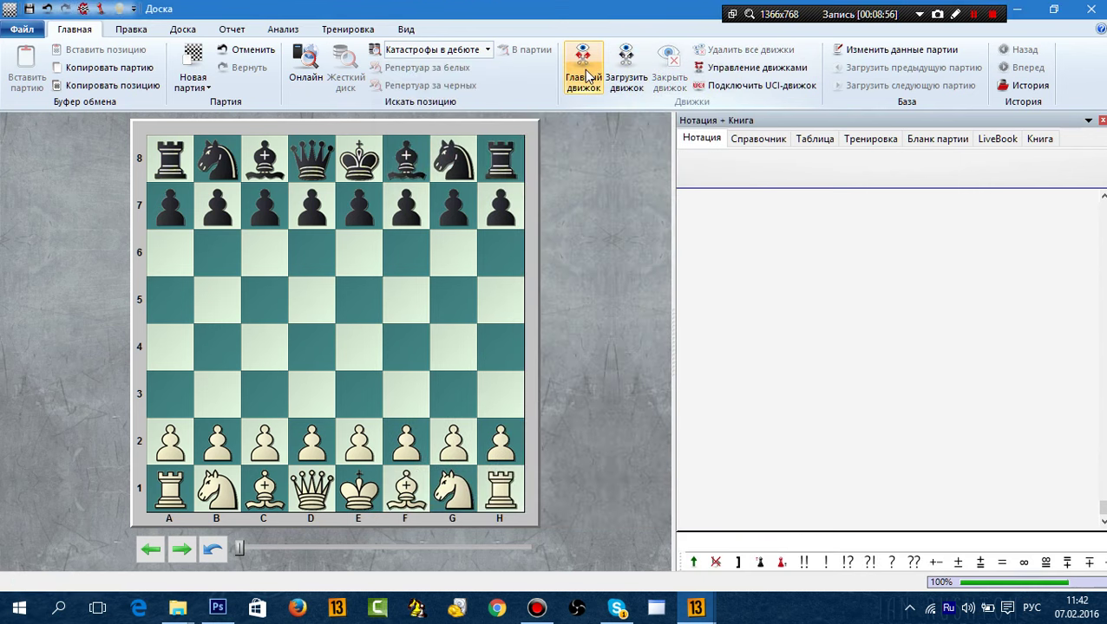
Test switching Stockfish 7 64 on and off as the main engine.
left_click(584, 69)
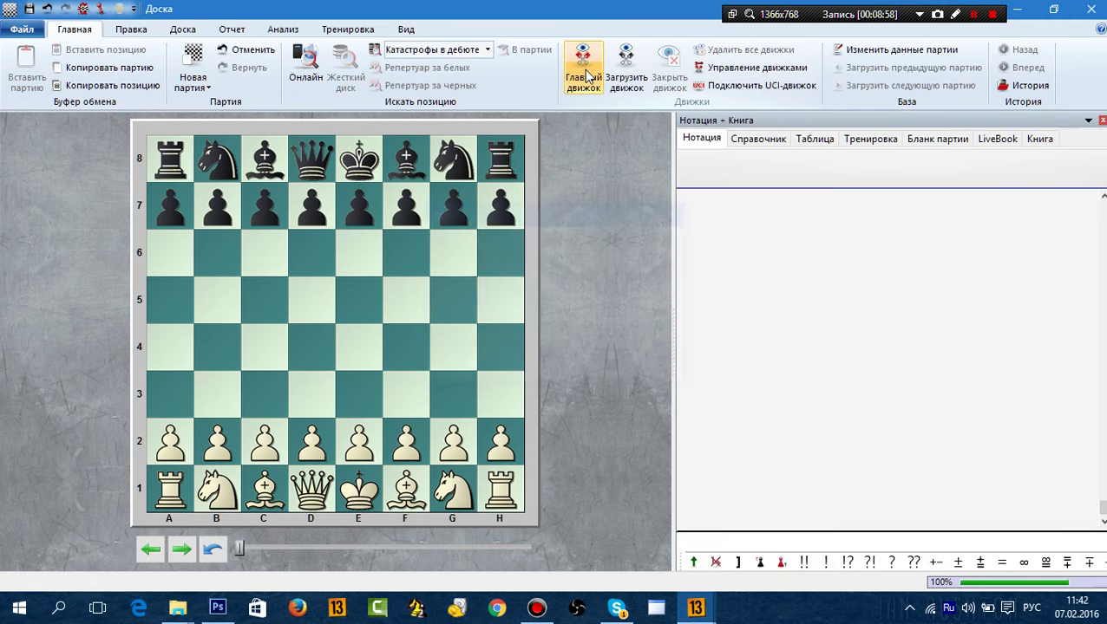
left_click(584, 69)
left_click(584, 69)
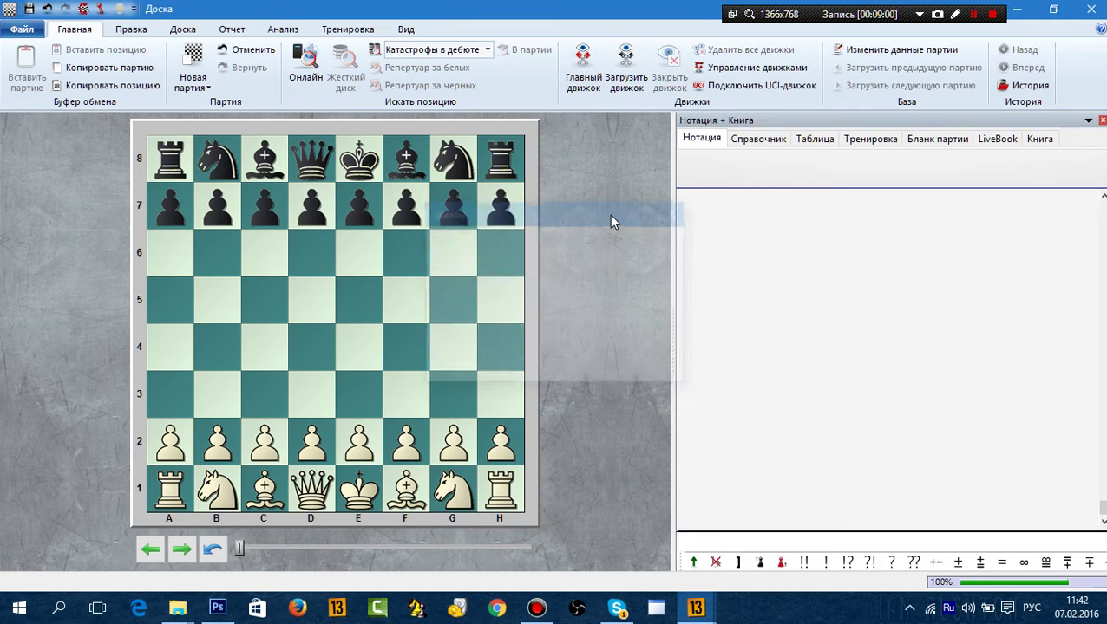
Set the hash size of Stockfish 7 64 to 3584 MB in its detailed settings and load the engine.
left_click(627, 77)
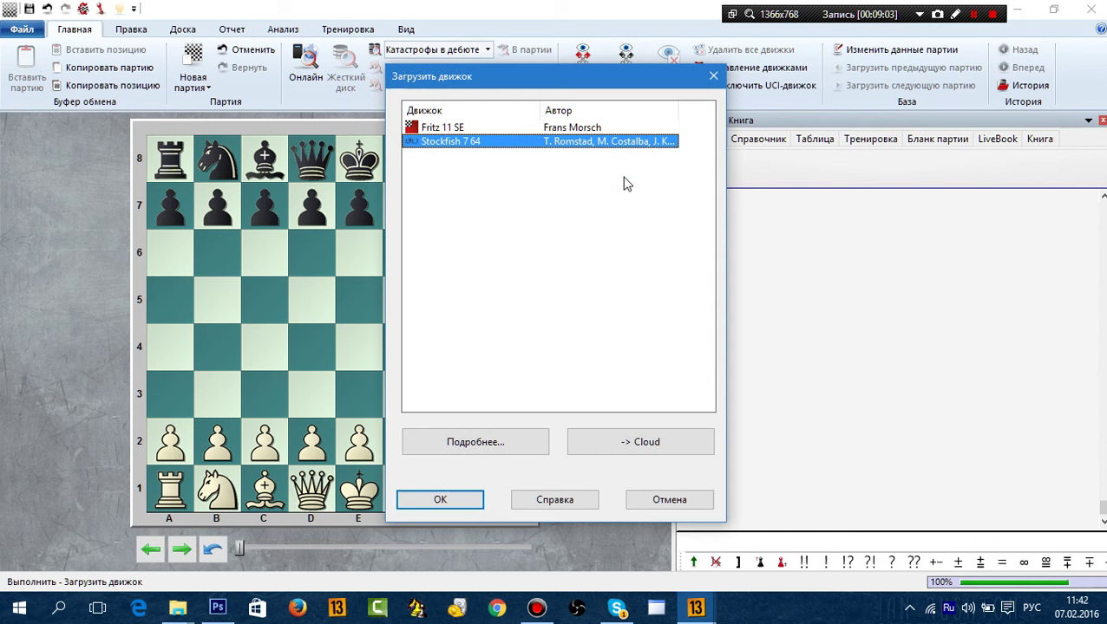
left_click(488, 442)
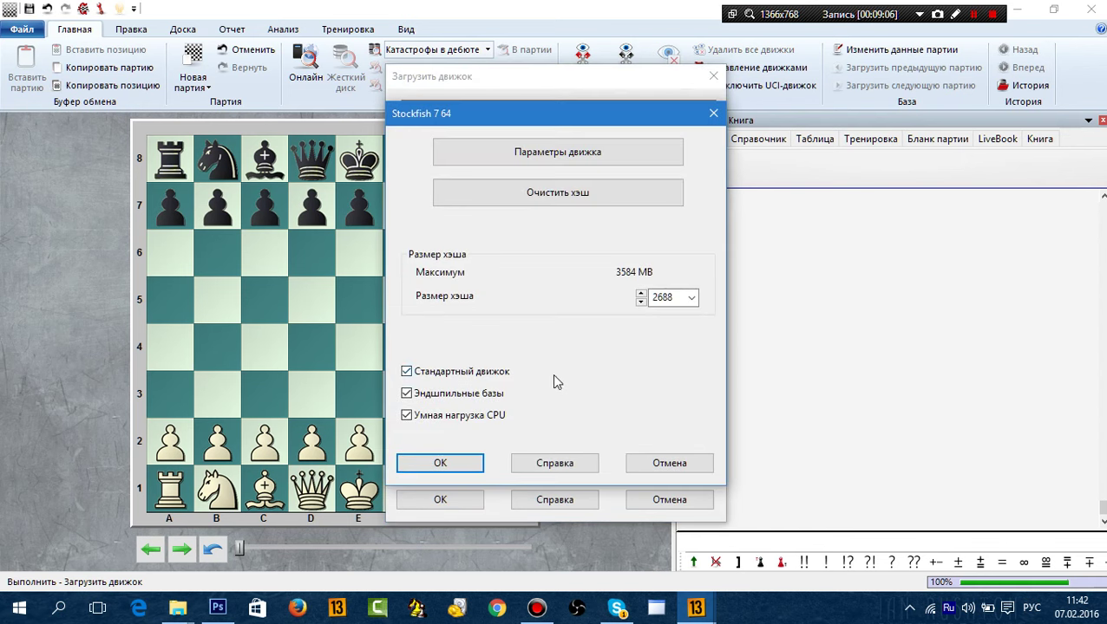
left_click(693, 299)
left_click(664, 546)
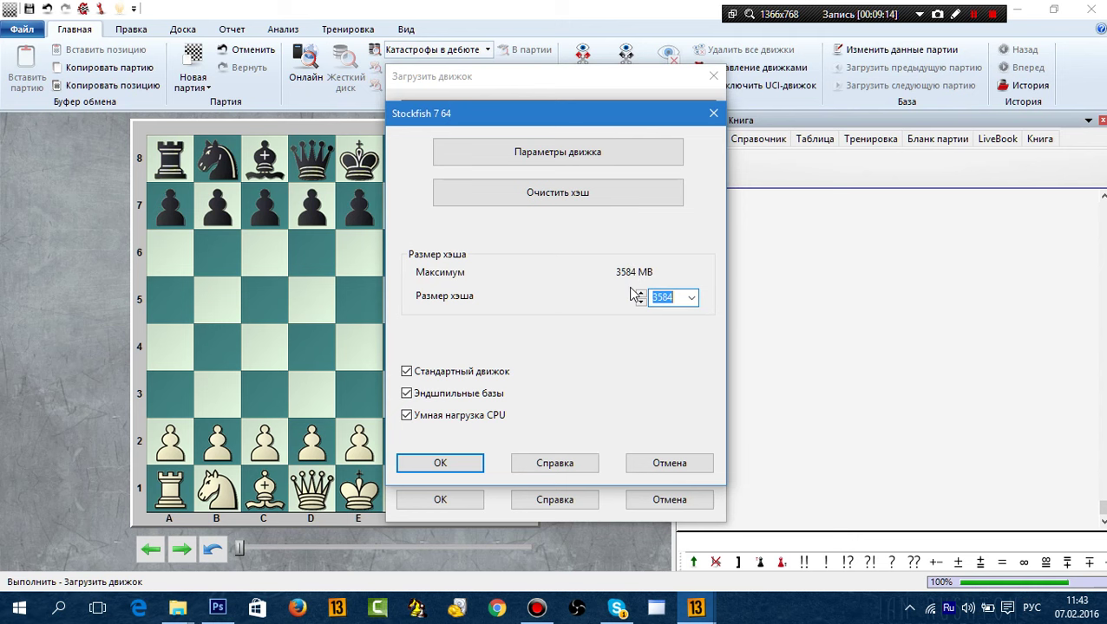
left_click(478, 466)
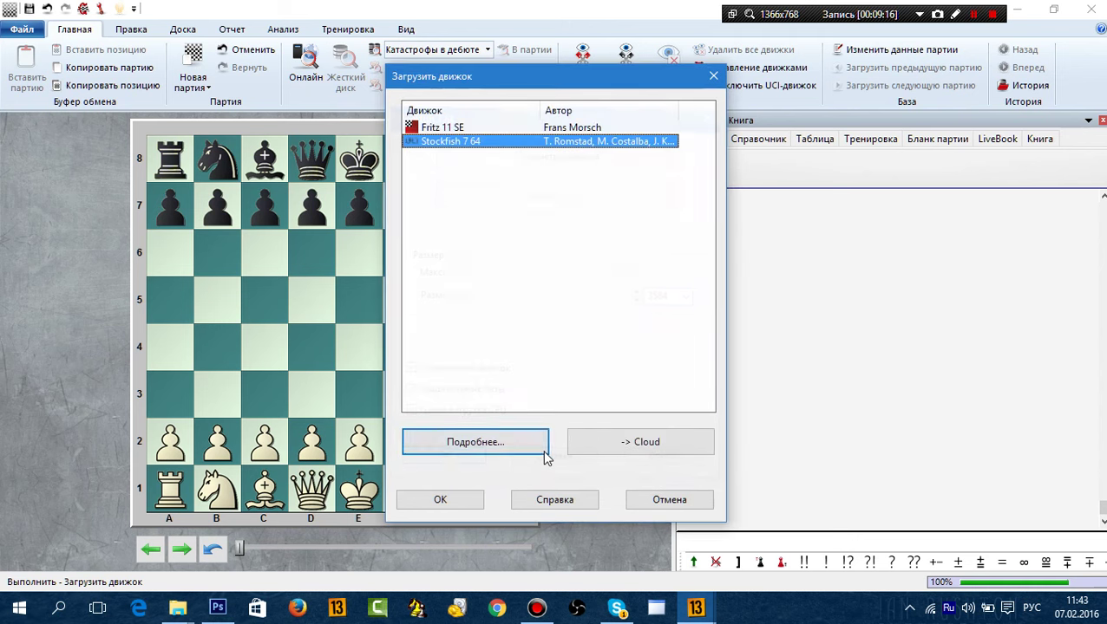
left_click(473, 502)
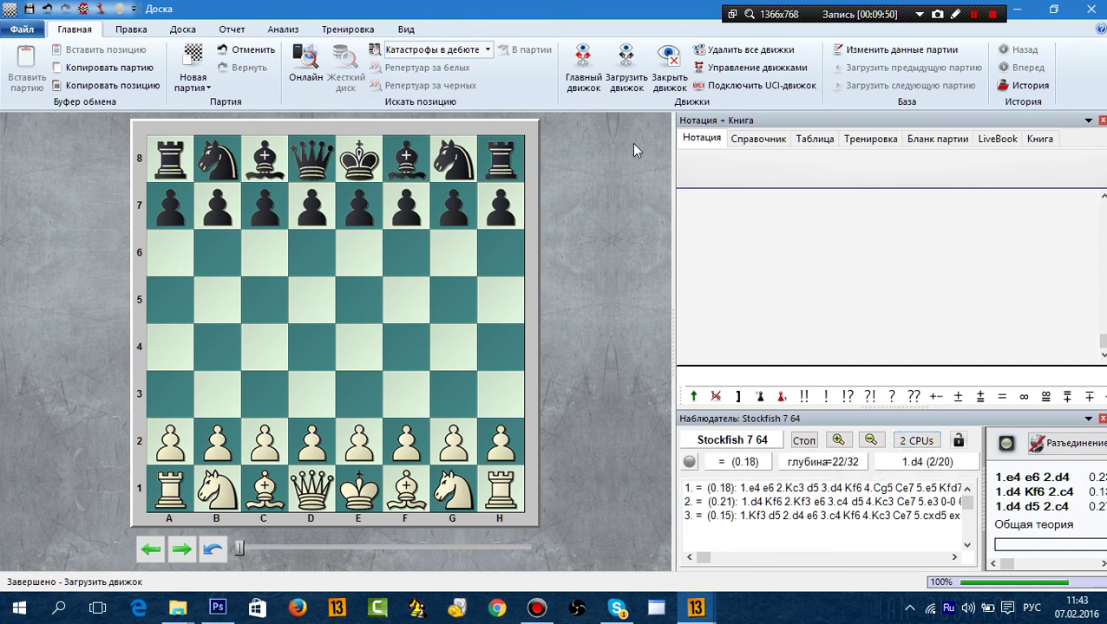
Unload the engine, set Threads to 4 in the Stockfish 7 64 engine parameters, and load it again.
left_click(597, 85)
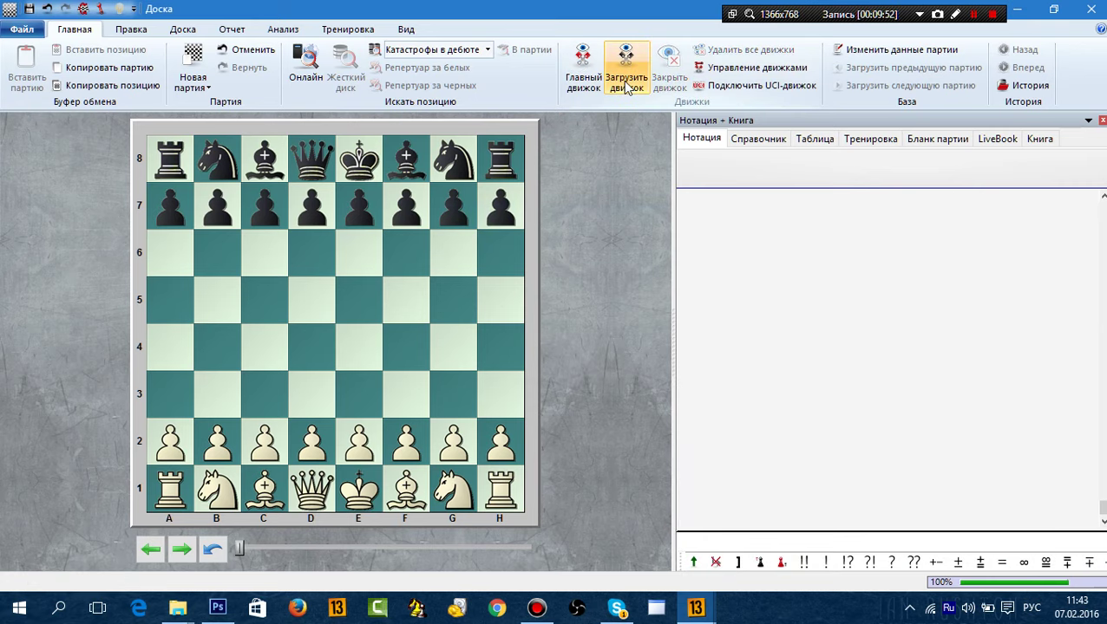
left_click(626, 69)
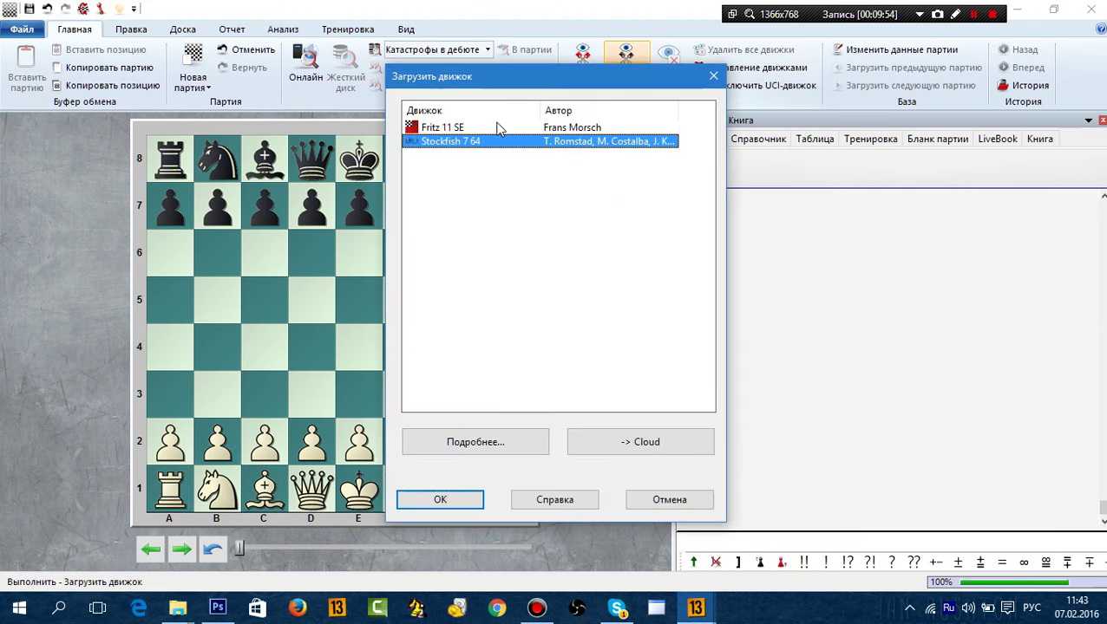
left_click(491, 444)
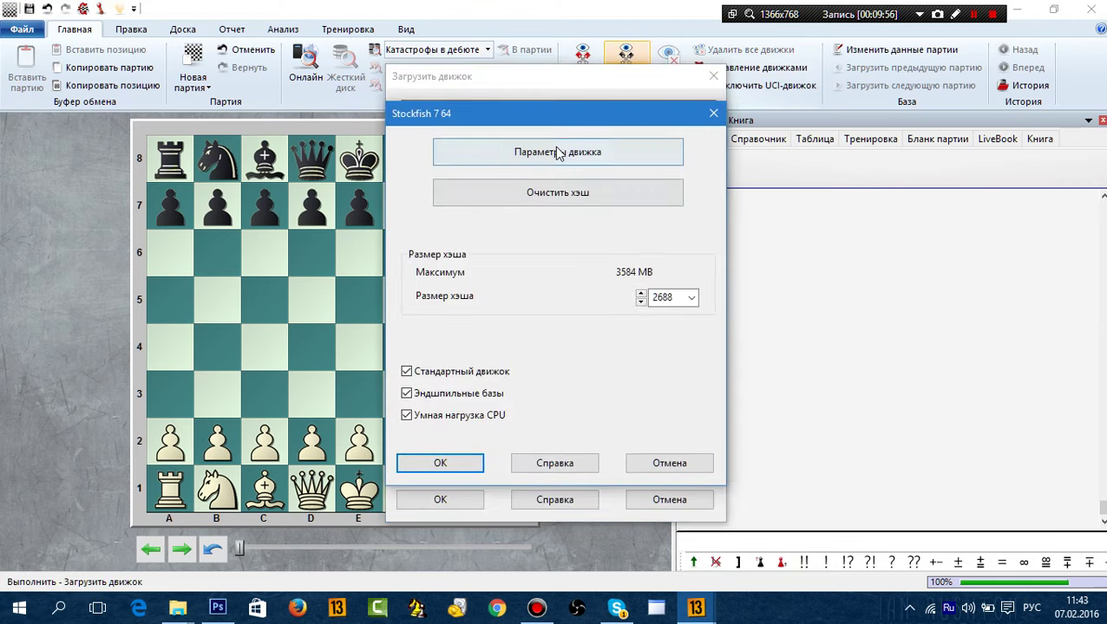
left_click(562, 153)
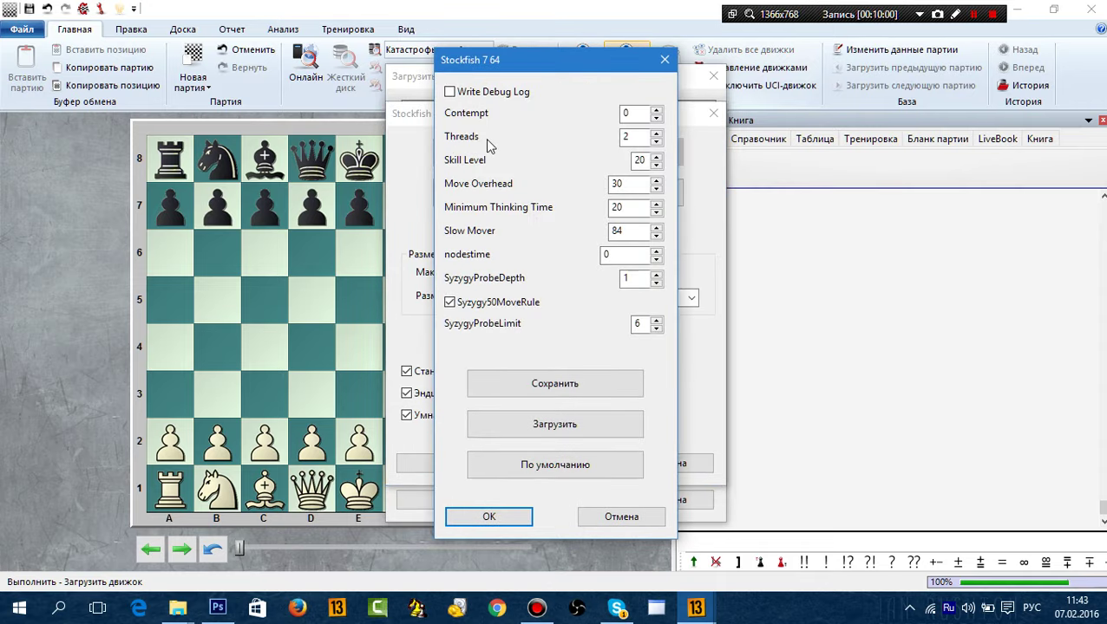
left_click(657, 135)
left_click(657, 136)
double_click(657, 142)
left_click(511, 518)
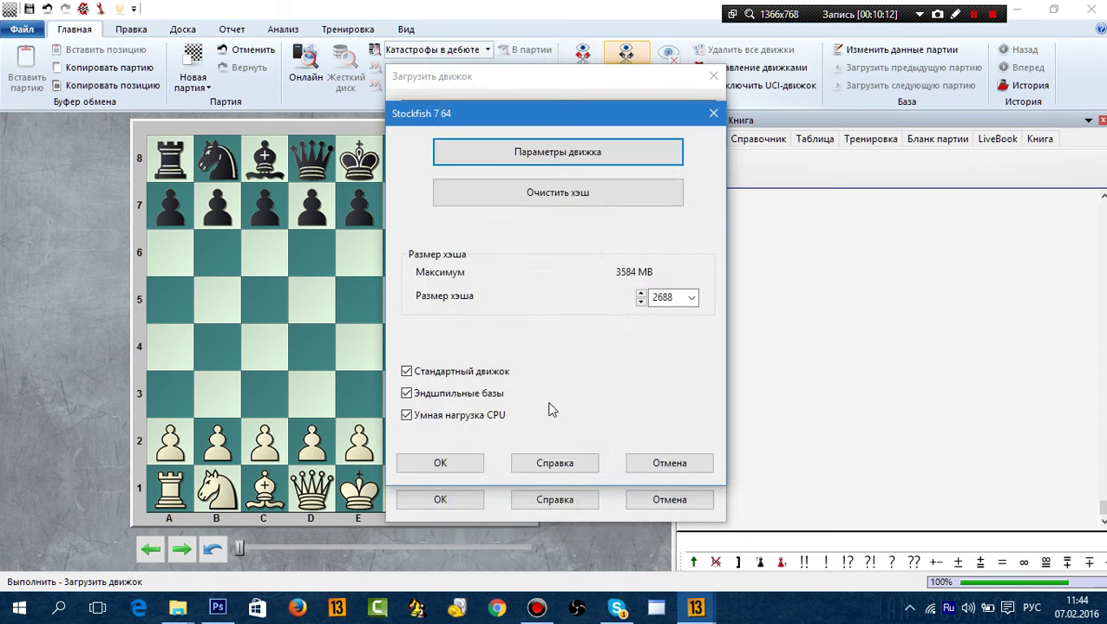
left_click(480, 461)
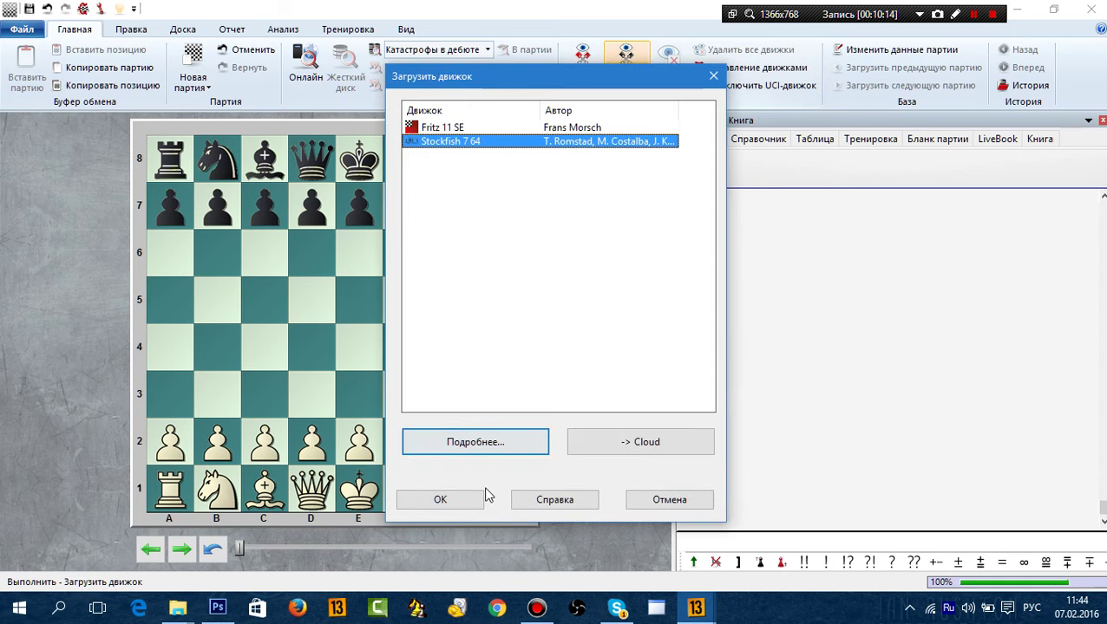
left_click(479, 498)
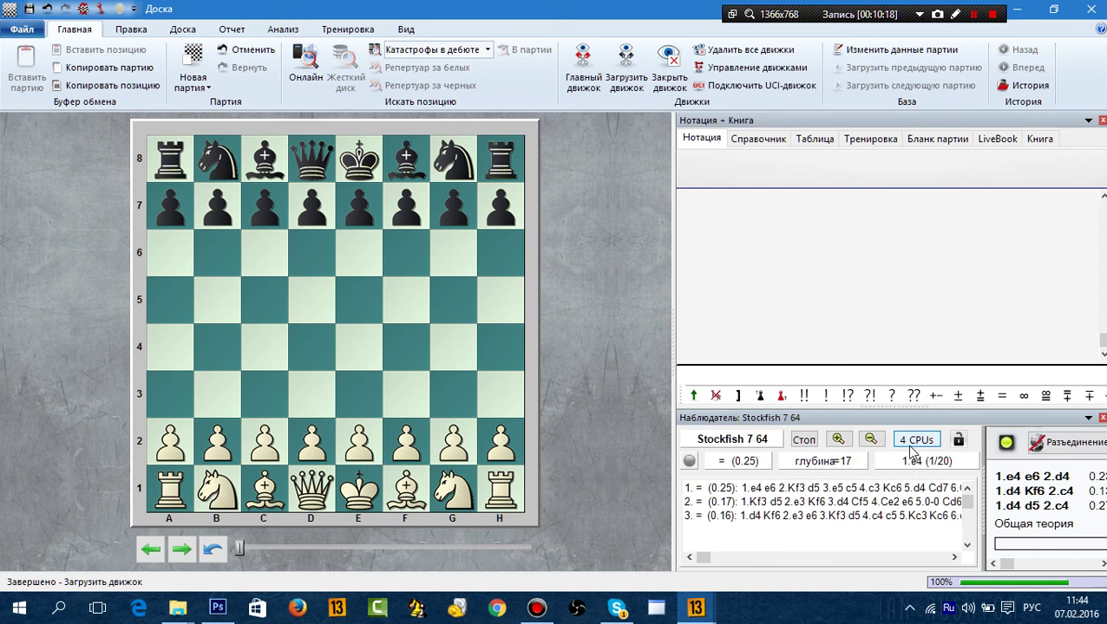
Restart Stockfish 7 64 as the main engine and hide the online opening panel beside its analysis.
left_click(1103, 418)
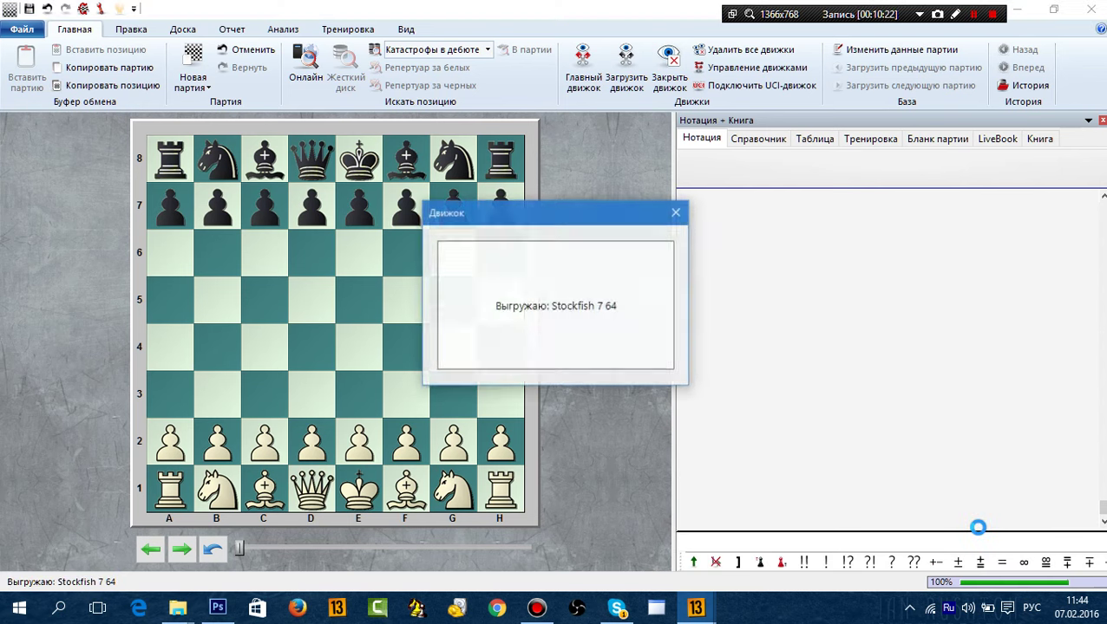
left_click(583, 70)
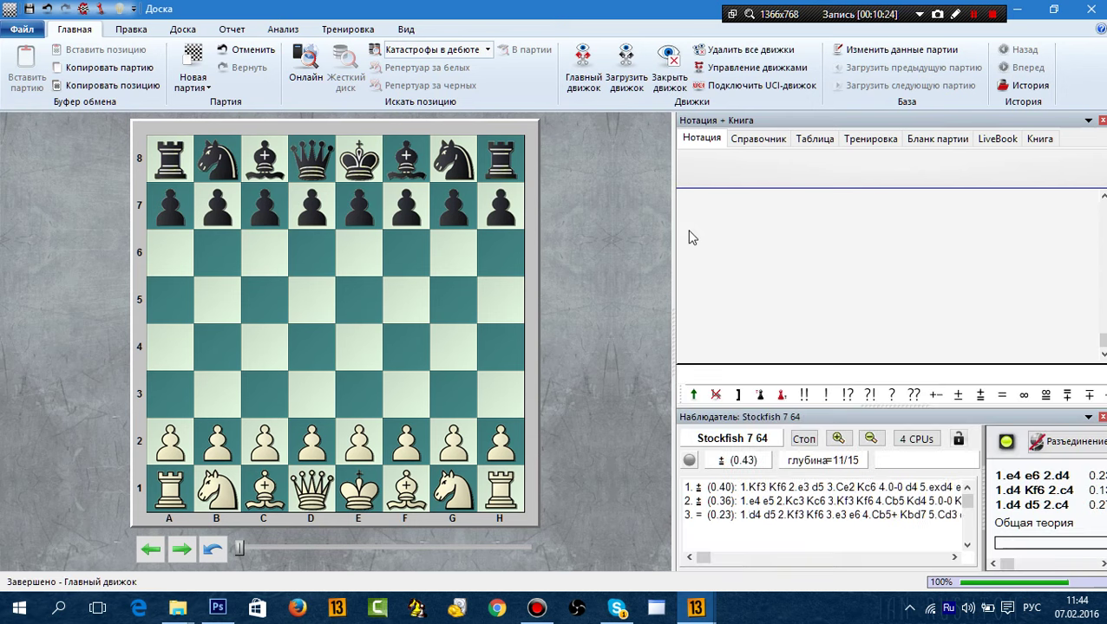
left_click(1060, 458)
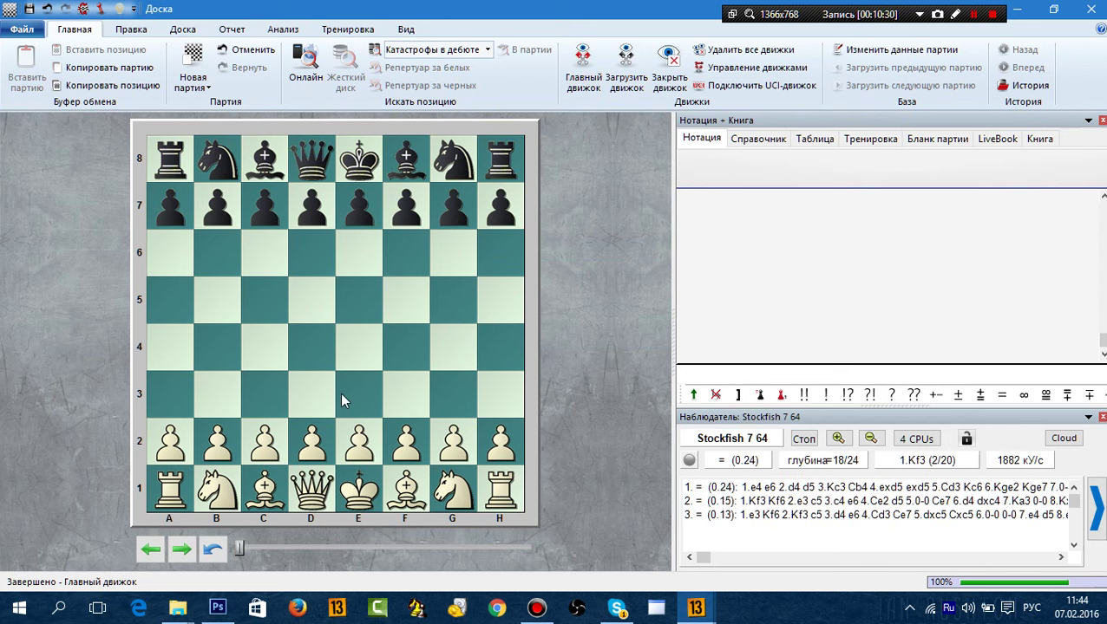
Play 1.e4 e5 2.Nf3 Nc6 3.Bc4 Bc5 4.c3 Nf6 5.d4 exd4 6.cxd4 under engine analysis and unload the main engine.
left_click_drag(358, 442, 358, 347)
left_click_drag(358, 206, 359, 299)
left_click_drag(452, 488, 406, 394)
left_click_drag(216, 159, 263, 252)
left_click_drag(405, 488, 264, 347)
left_click_drag(406, 159, 265, 299)
left_click_drag(265, 442, 264, 395)
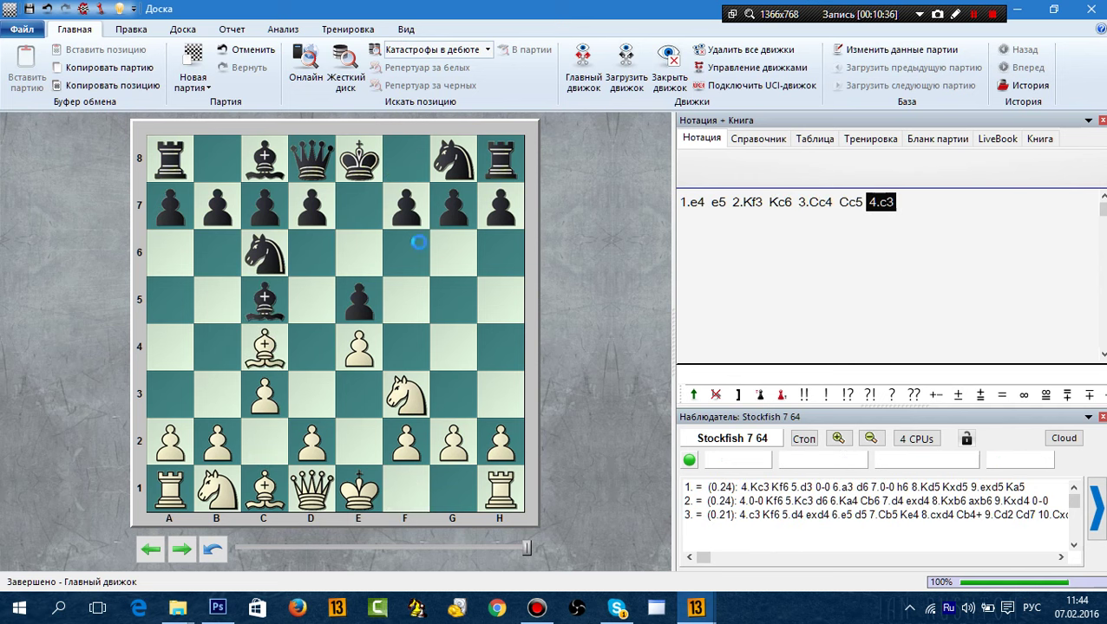
left_click_drag(451, 159, 405, 252)
left_click_drag(310, 442, 310, 346)
left_click_drag(358, 299, 311, 347)
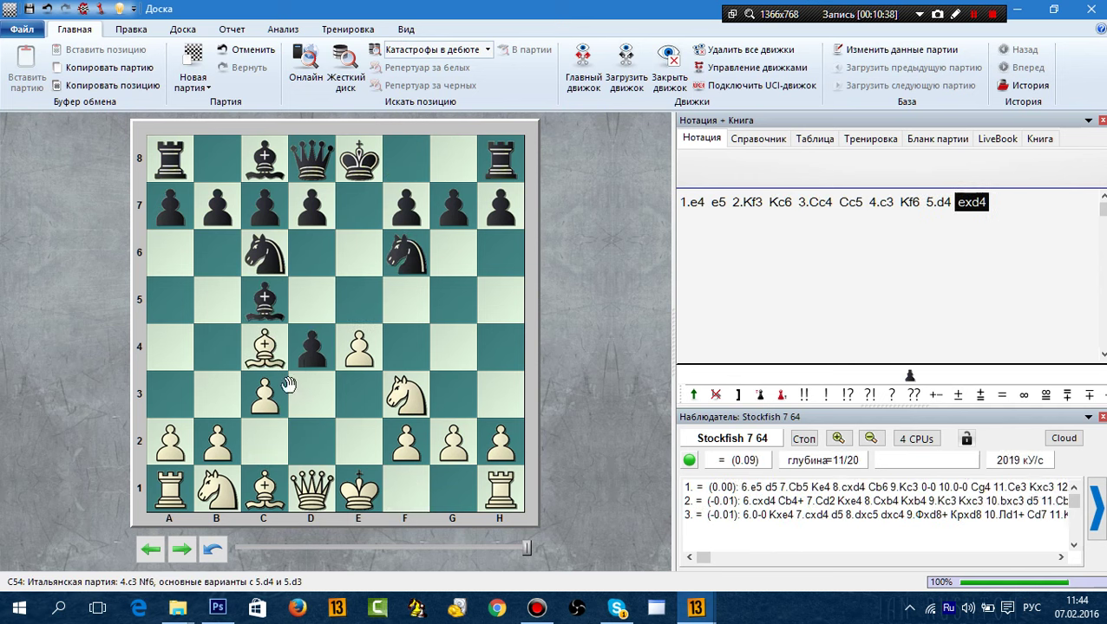
left_click_drag(288, 385, 310, 346)
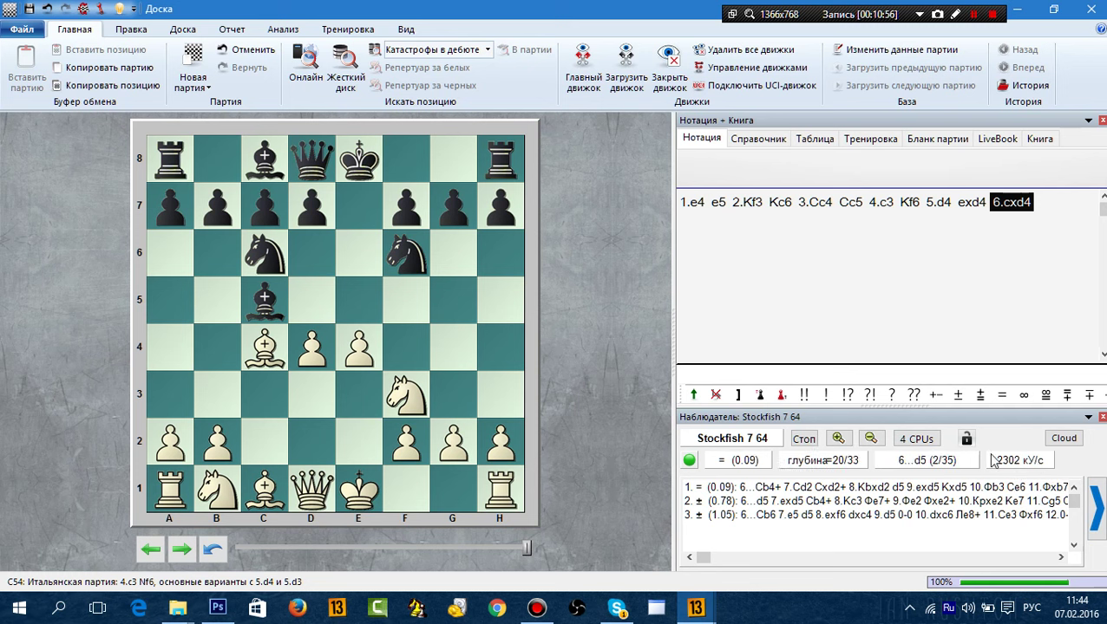
left_click(583, 62)
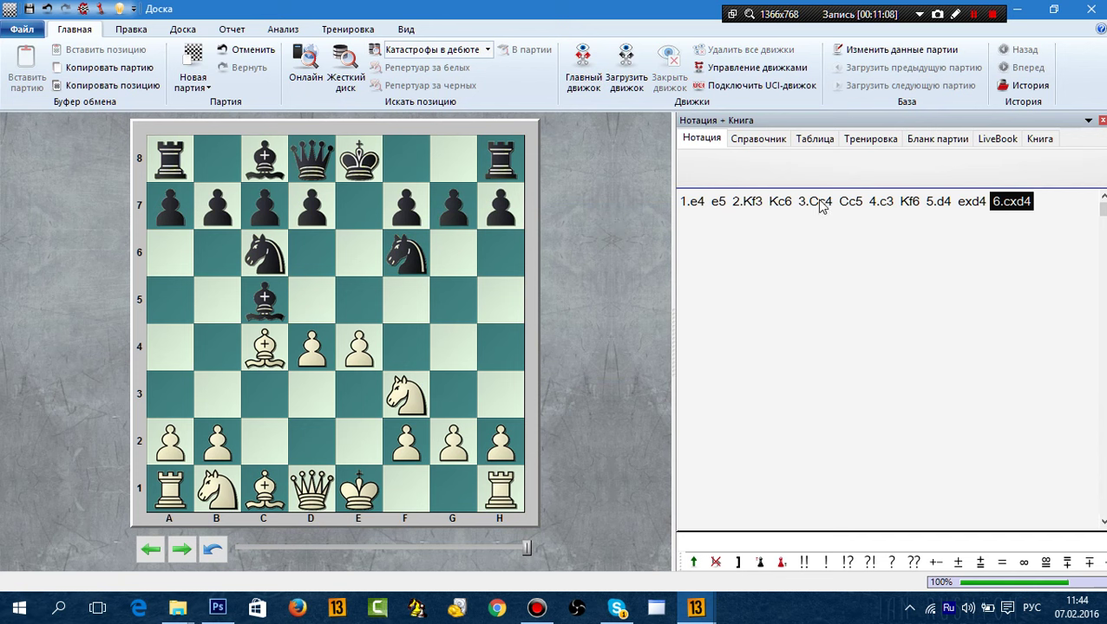
Load the opening book UpdateImmortal 2012a v4.ctg from the folder nested under Новая папка in the YandexDisk Загрузки folder.
left_click(1039, 141)
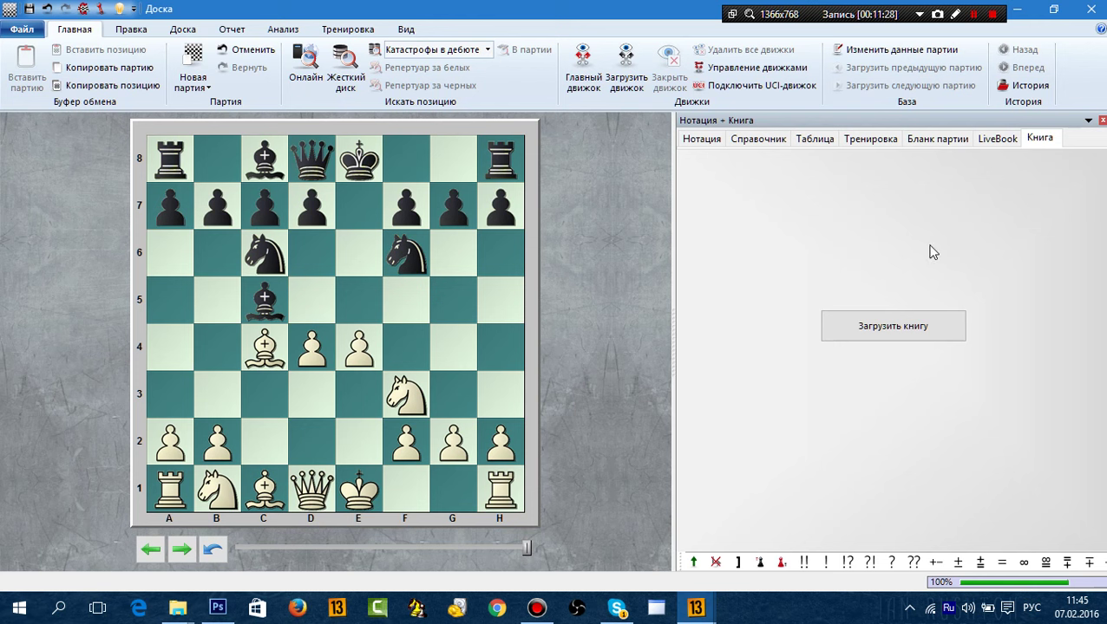
left_click(883, 328)
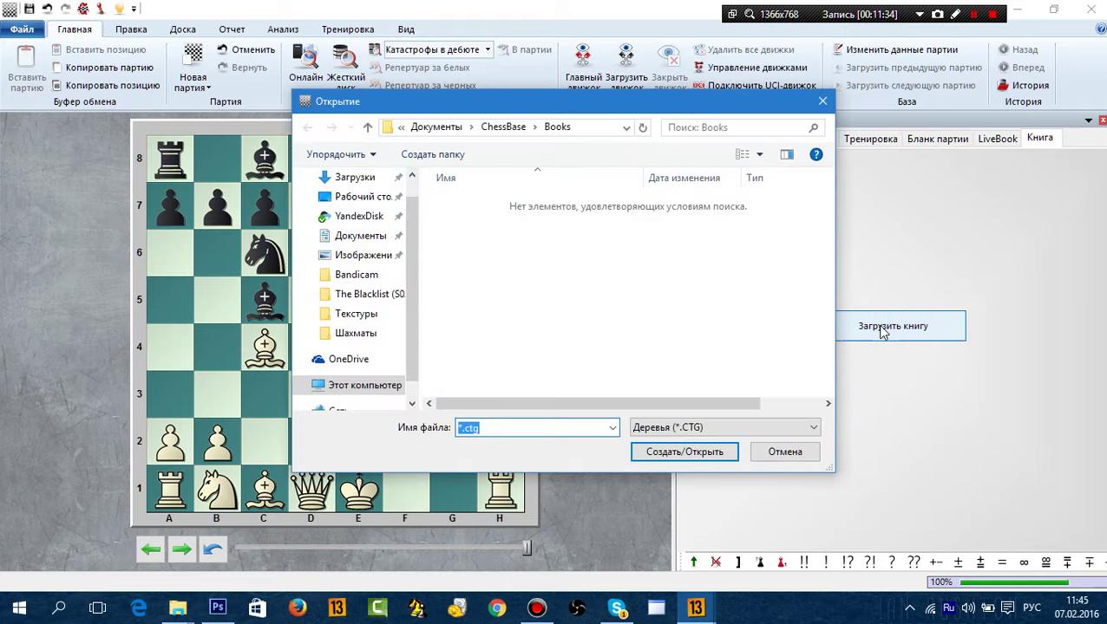
left_click(359, 216)
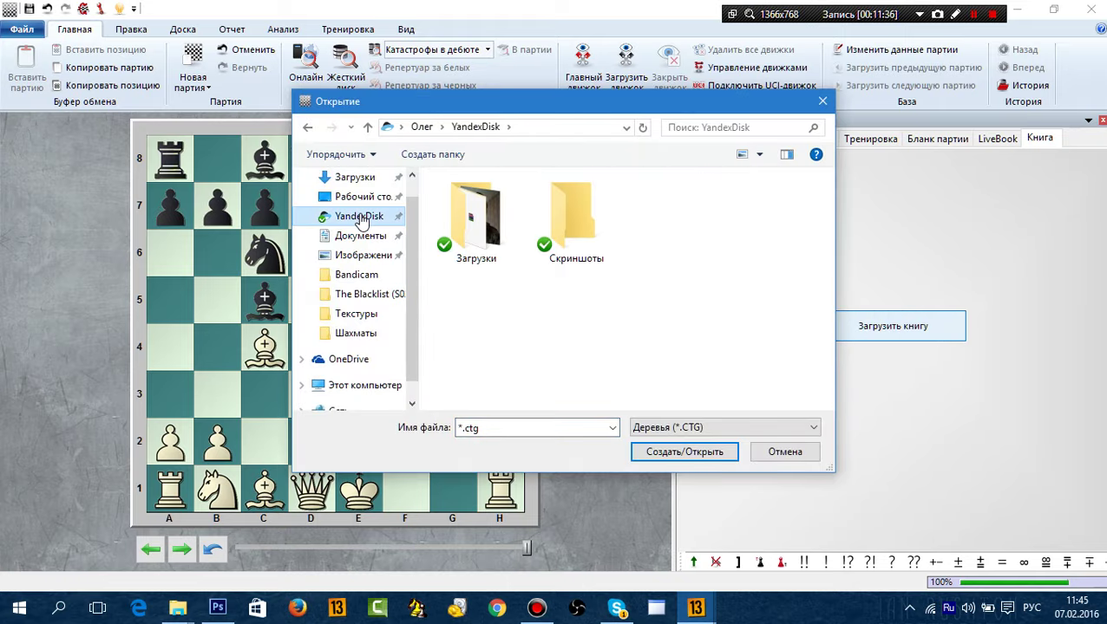
double_click(477, 221)
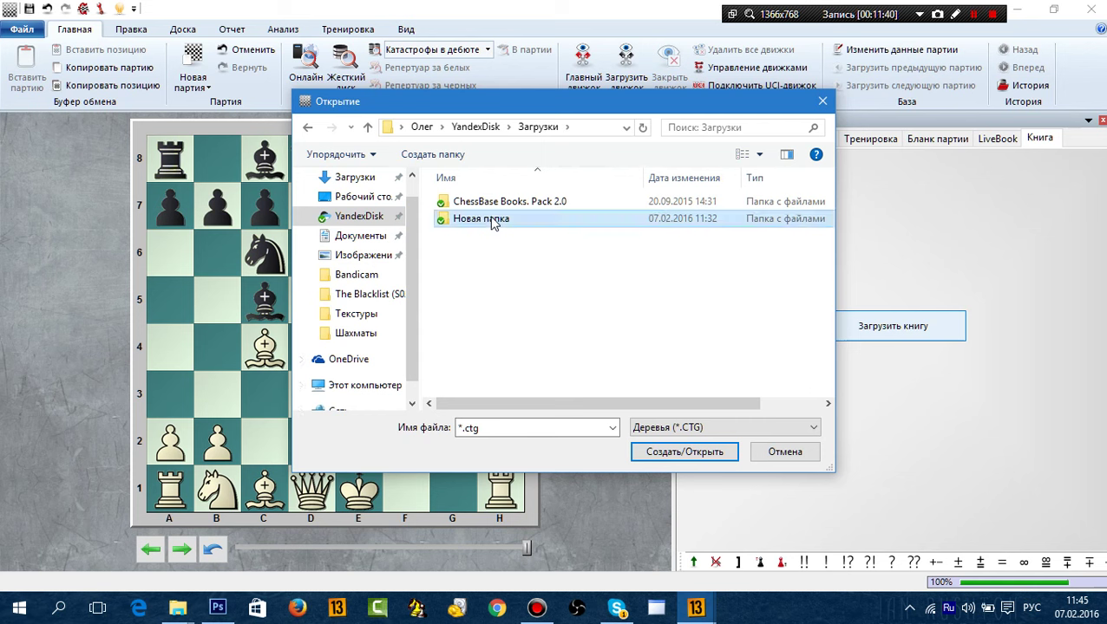
double_click(488, 222)
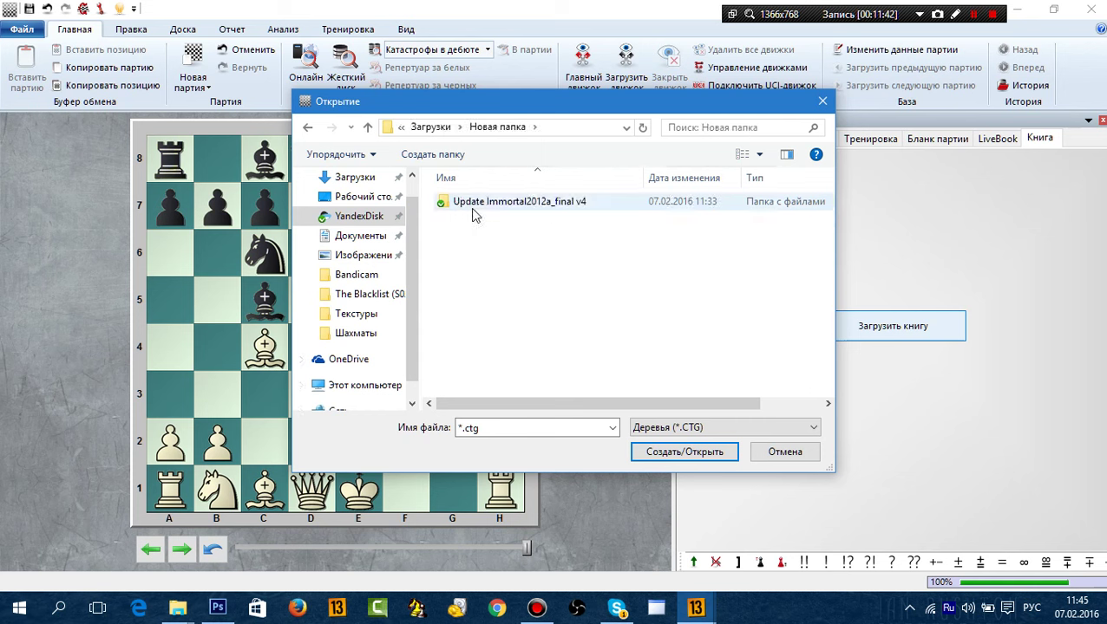
left_click(561, 205)
double_click(561, 205)
double_click(547, 204)
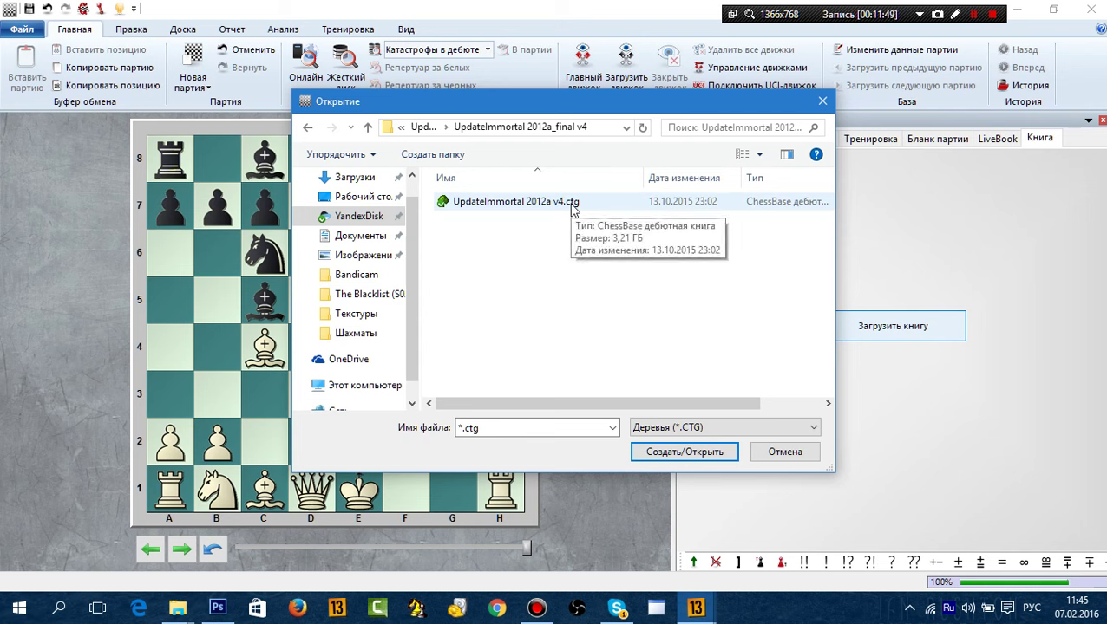
left_click(571, 205)
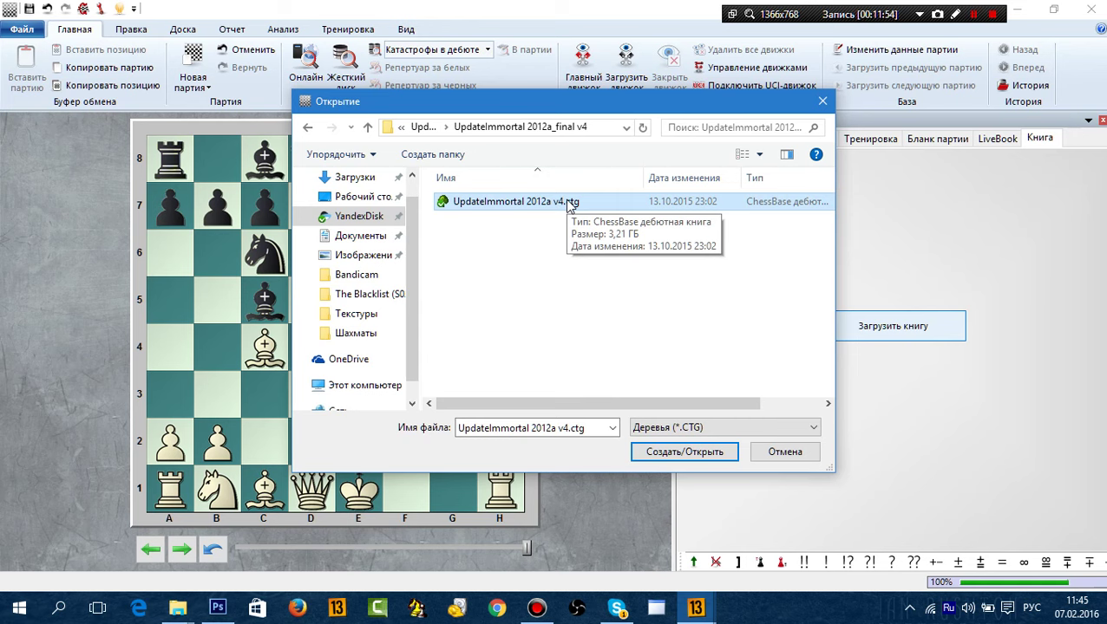
left_click(685, 455)
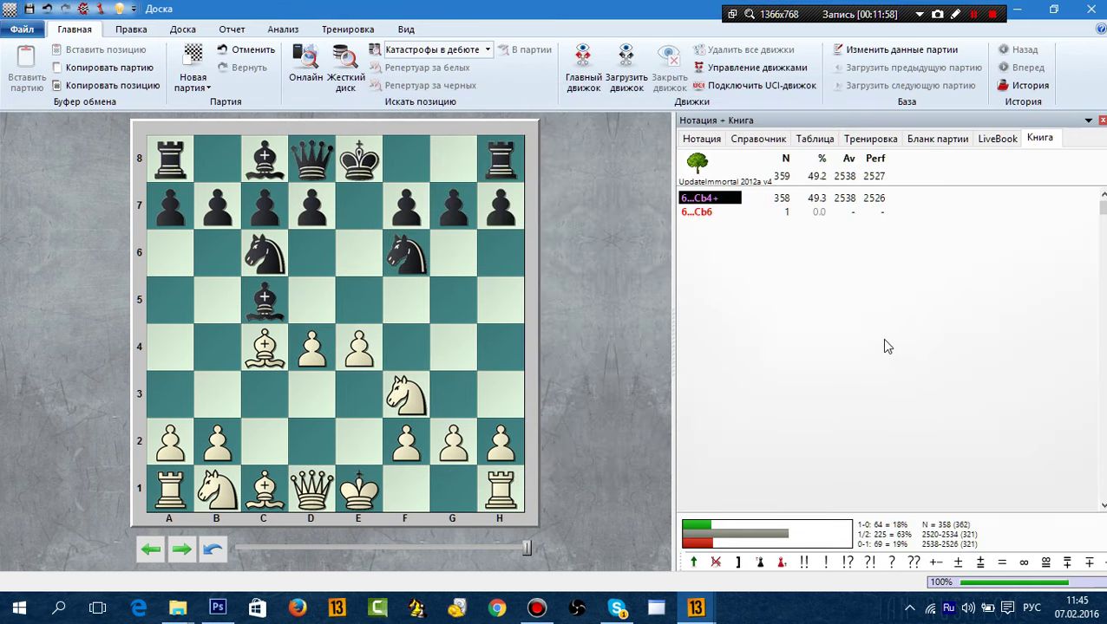
Play 6...Cb6 from the opening book and step the game back to the starting position, returning to its notation.
left_click(702, 220)
key("Left")
key("Left")
key("Left")
key("Left")
key("Left")
key("Left")
key("Left")
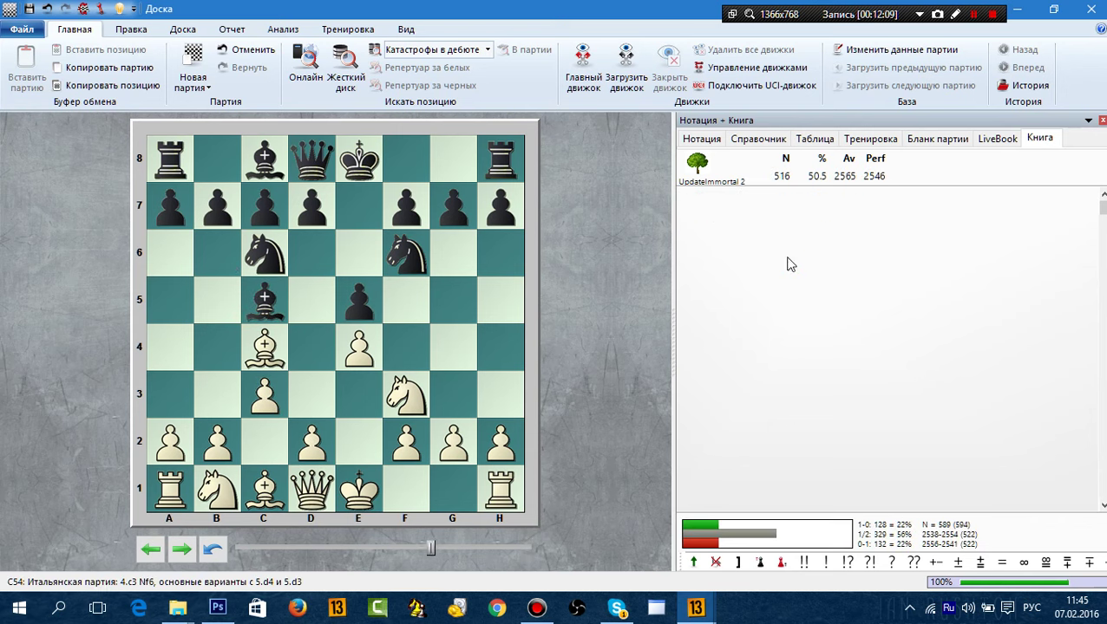
key("Left")
key("Left")
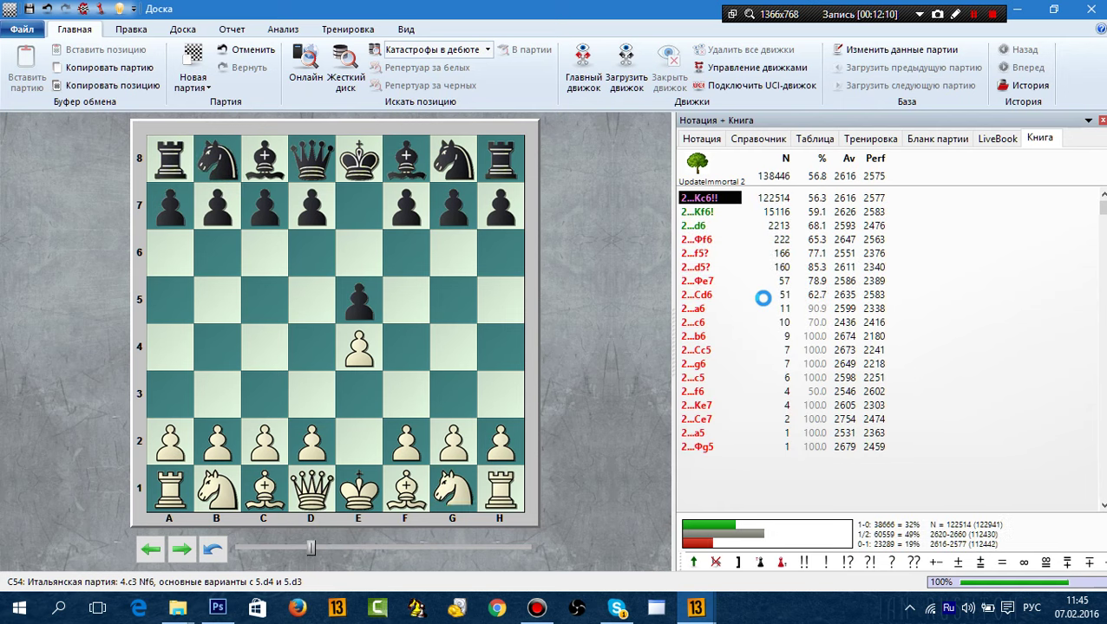
key("Left")
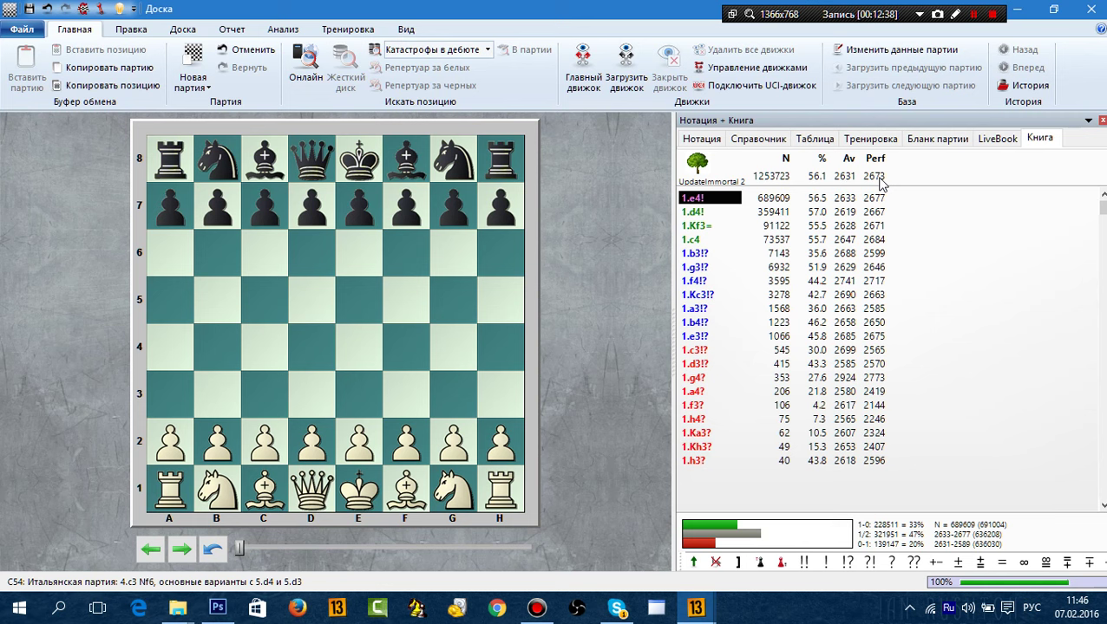
left_click(707, 142)
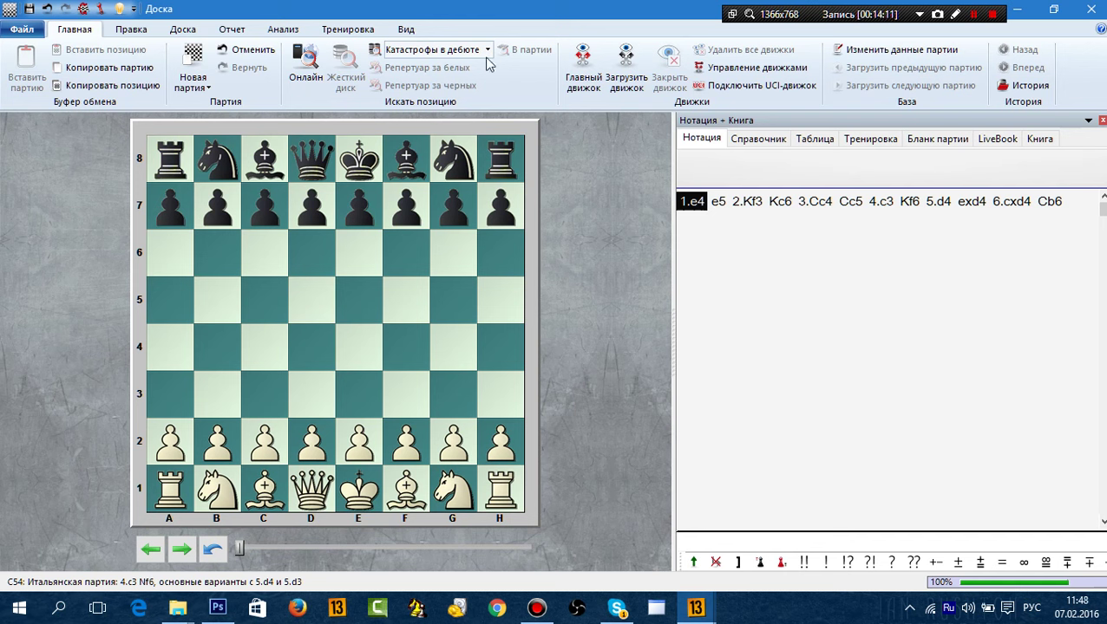
Close the board and open the game Система 3.e4 Kf6 from the database Принятый ферзевый гамбит.pgn.
left_click(1090, 9)
left_click(575, 333)
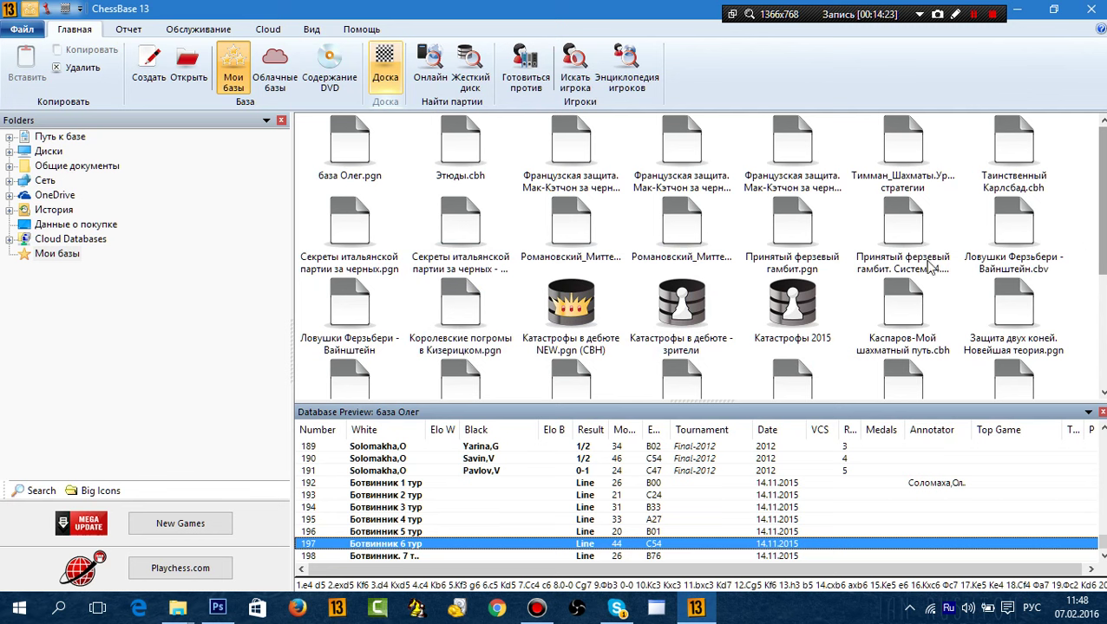
left_click(791, 234)
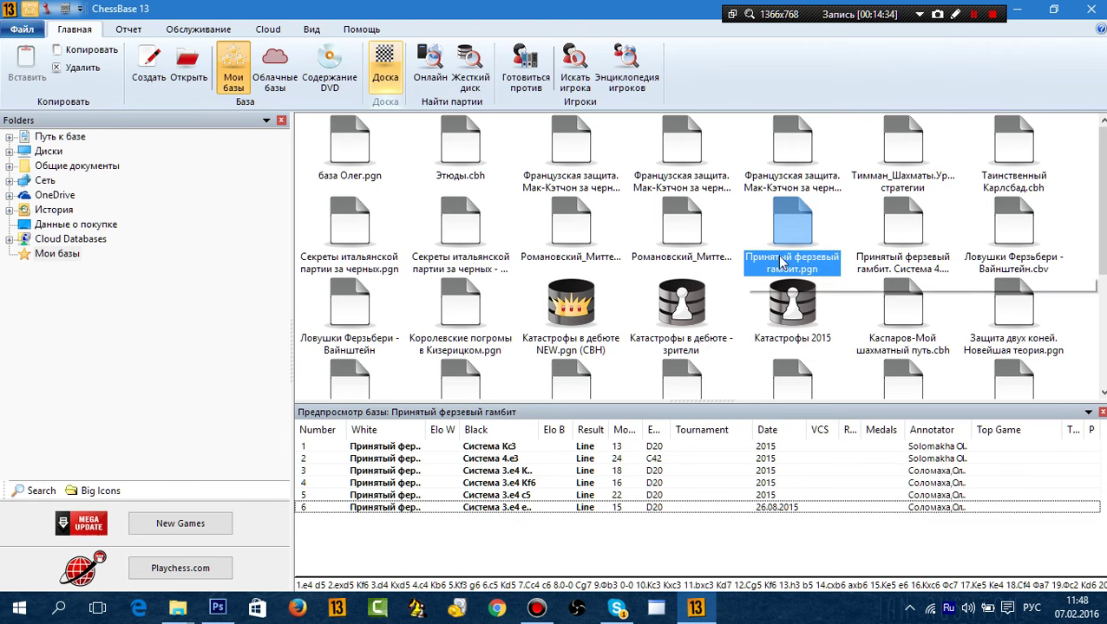
double_click(498, 483)
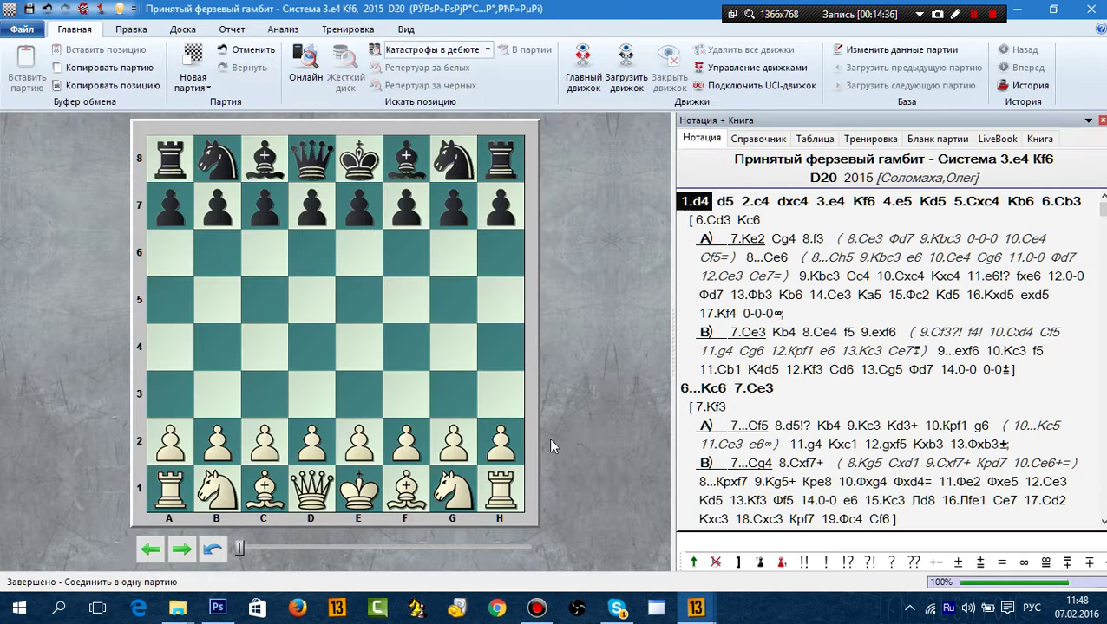
Go to 17.Kxf5 in the 9...Фd7 variation and briefly run the main engine on that position.
left_click_drag(1099, 217, 1095, 341)
left_click(763, 315)
left_click(846, 335)
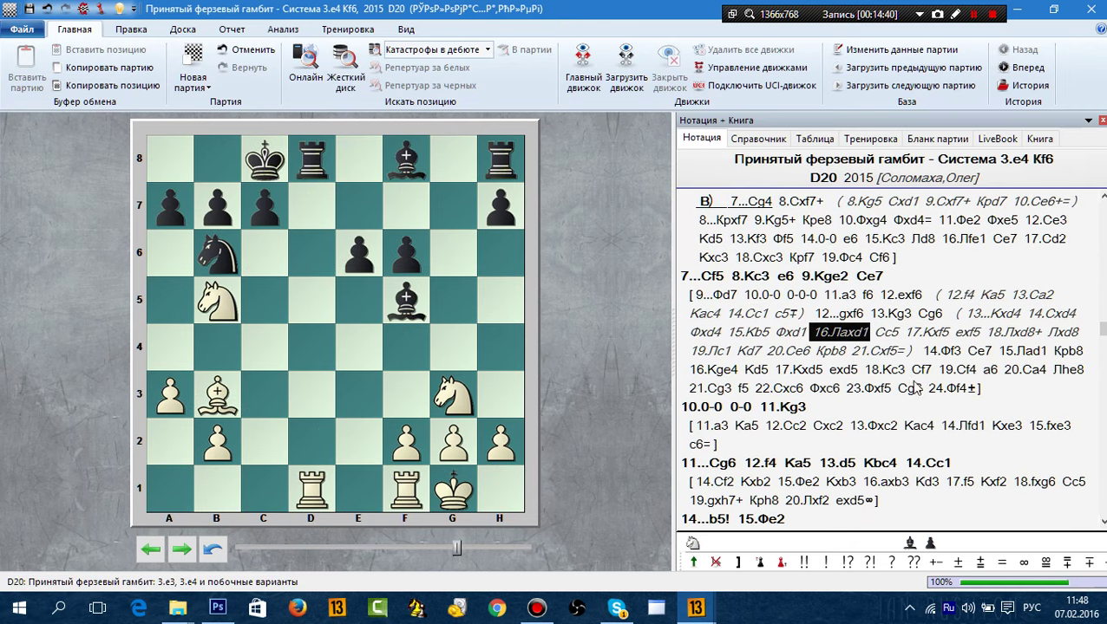
left_click(904, 350)
left_click(921, 332)
left_click(578, 78)
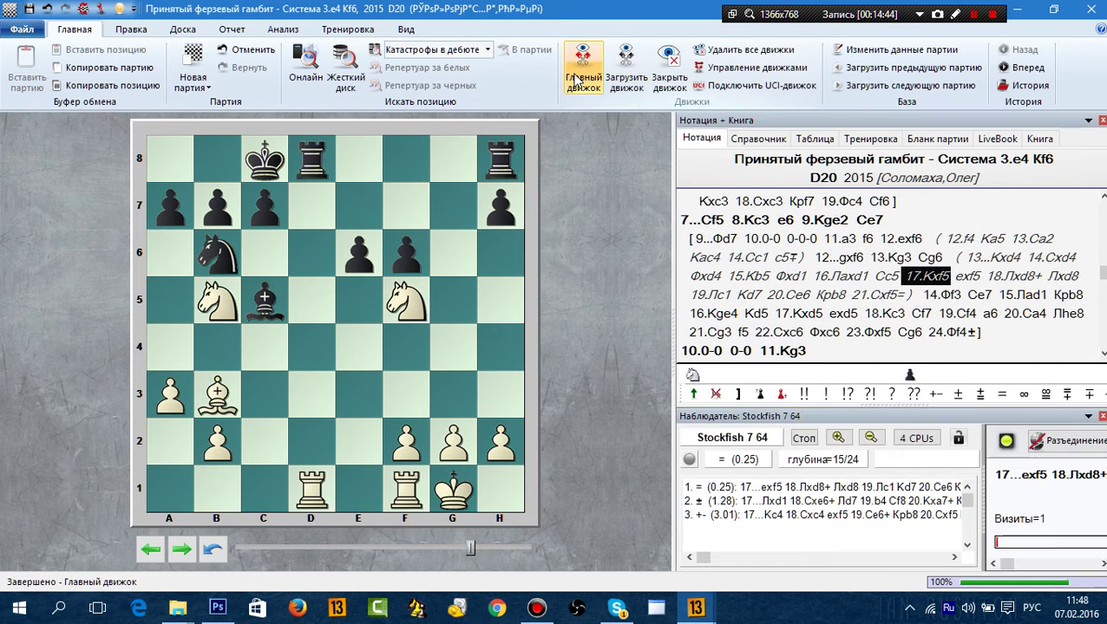
left_click(575, 78)
Go to 6.Cb3 in the main line and examine the opening book's statistics for each Black reply.
scroll(1100, 391, "up", 4)
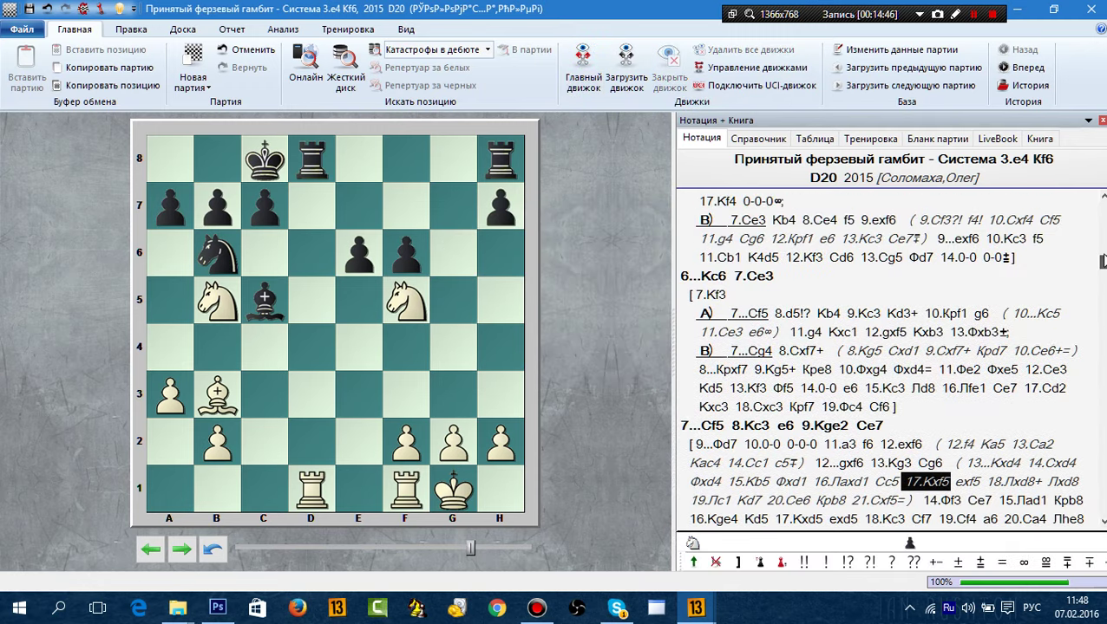
left_click(1062, 205)
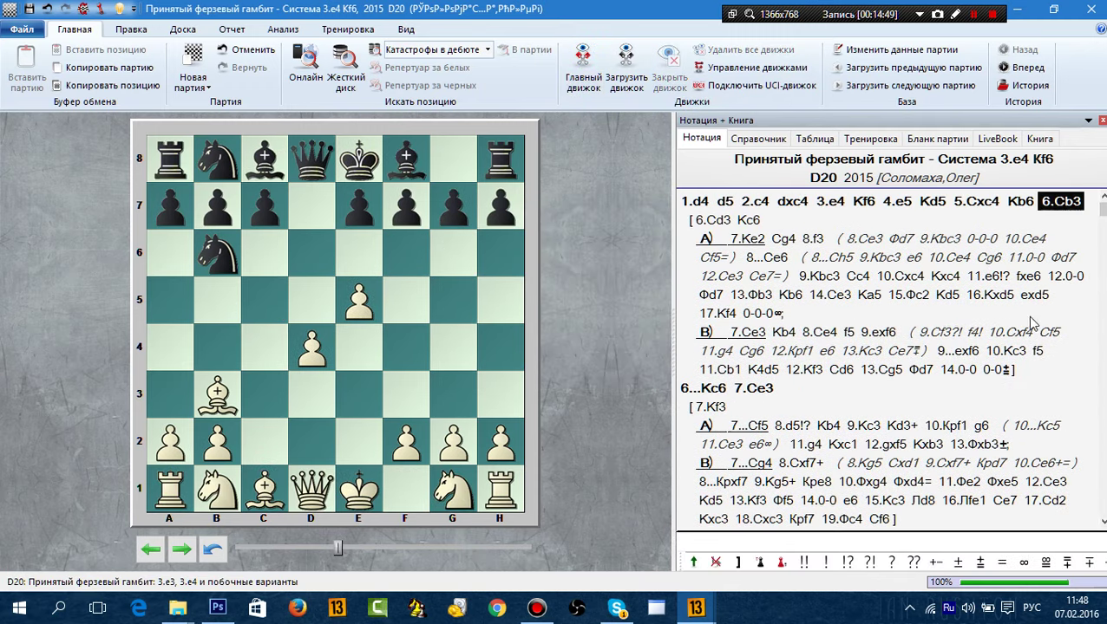
left_click(1032, 141)
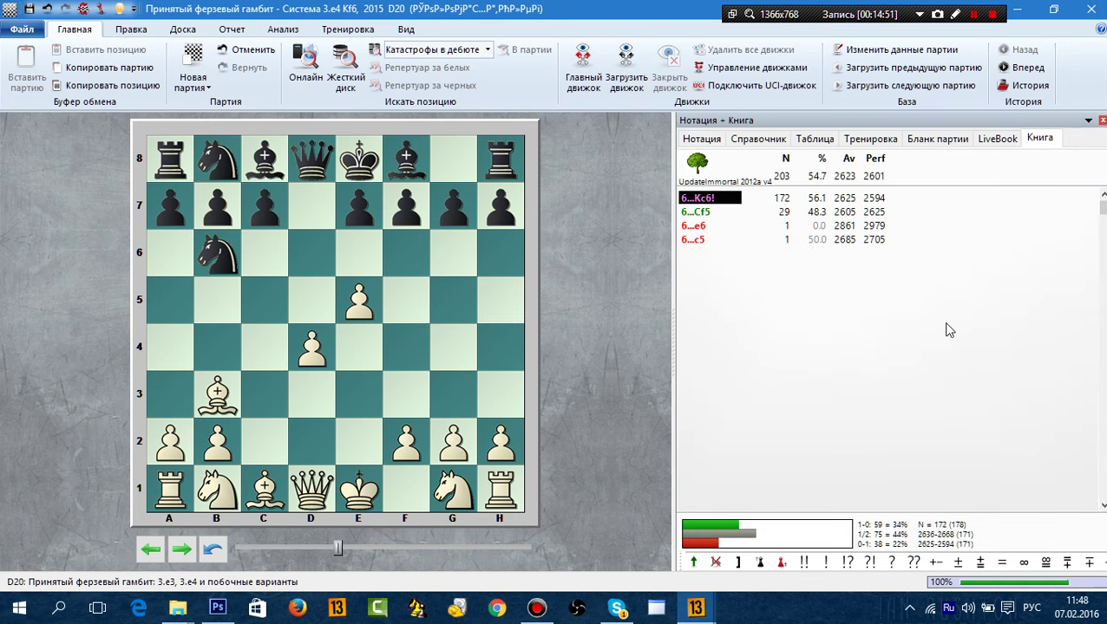
key("Down")
key("Down")
key("Down")
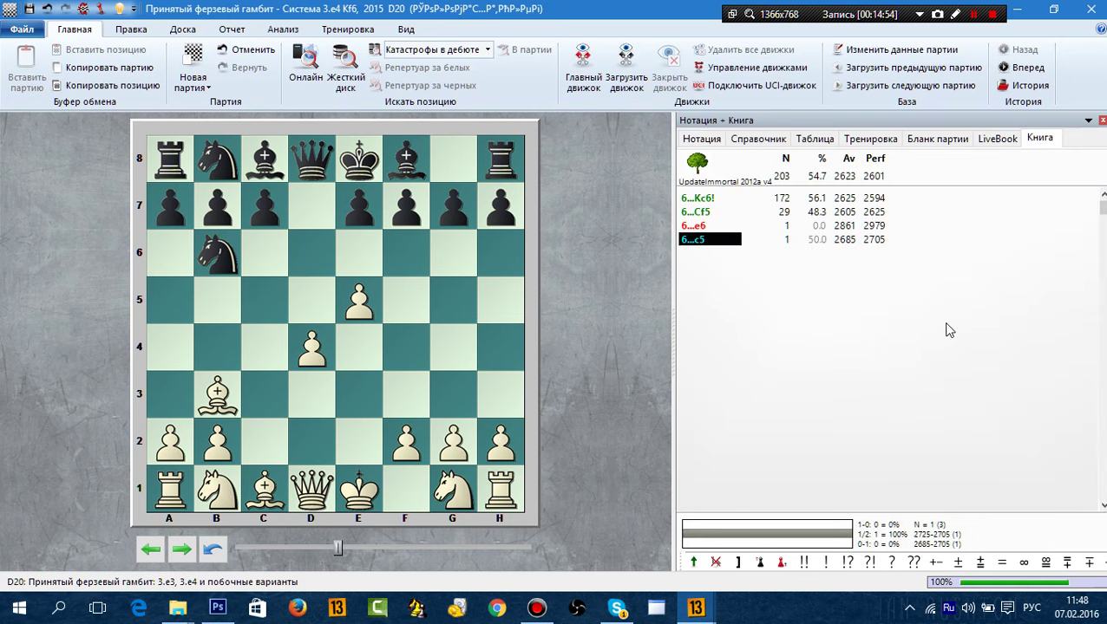
key("Up")
key("Up")
key("Up")
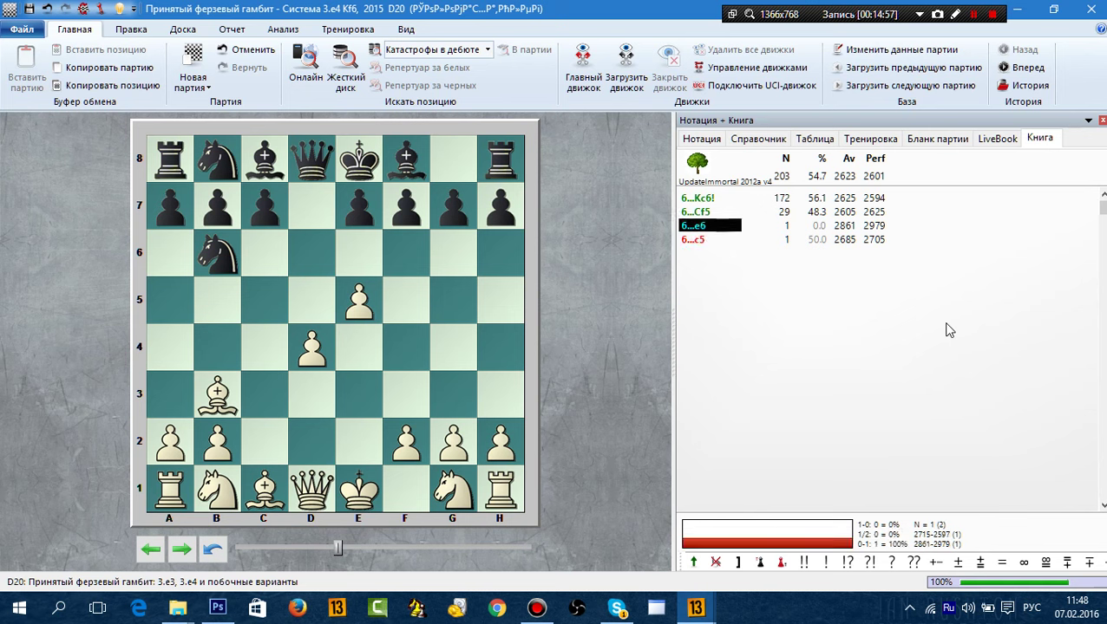
key("Down")
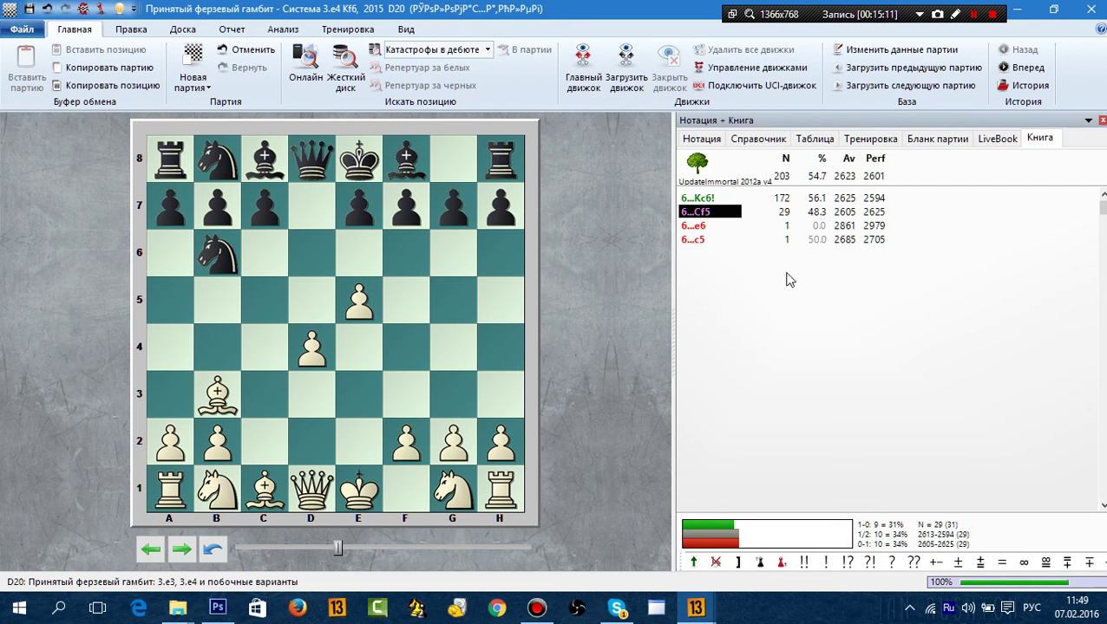
key("Down")
key("Down")
key("Up")
key("Up")
key("Down")
key("Down")
key("Up")
key("Up")
key("Up")
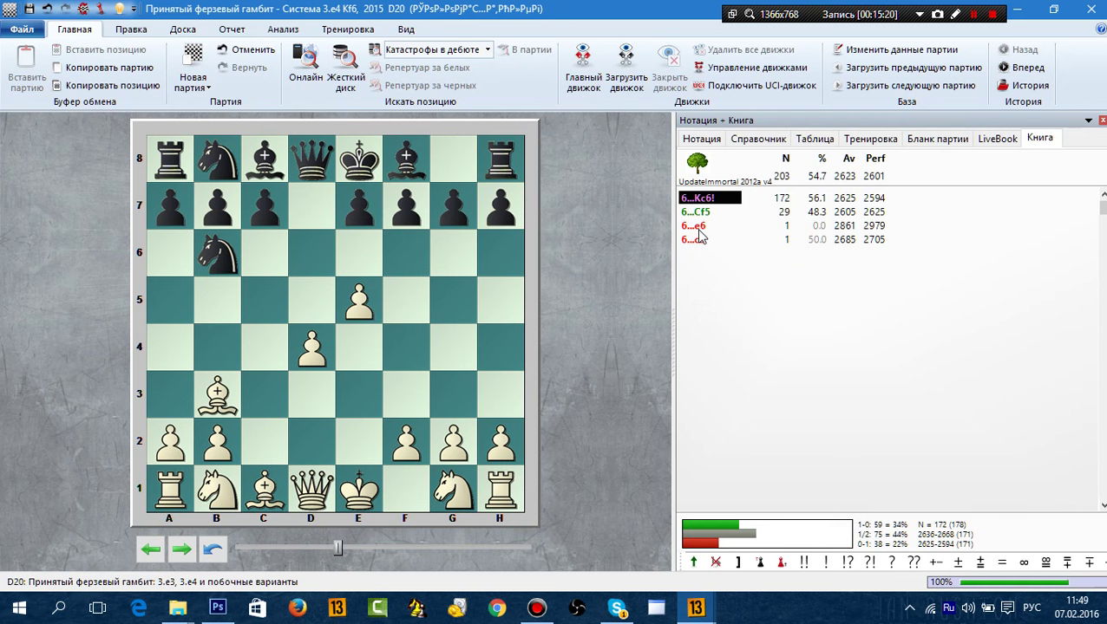
Add the comment "Белые планируют сыграть 0-0 после предварительного Ке2" after the move 6.Cb3 for all languages.
left_click(703, 141)
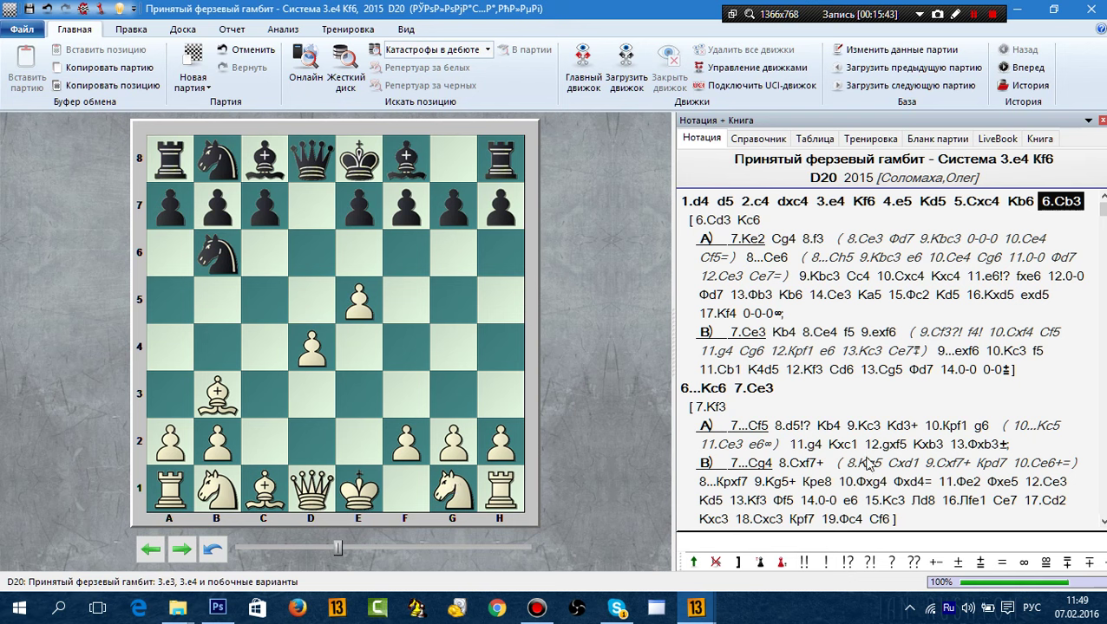
right_click(1067, 207)
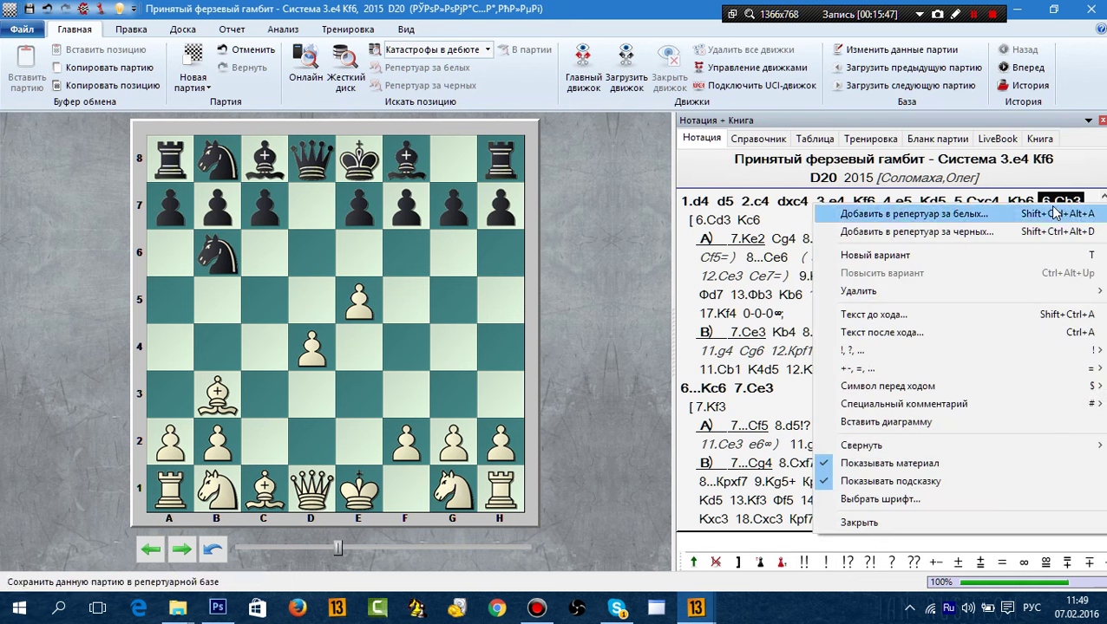
left_click(883, 338)
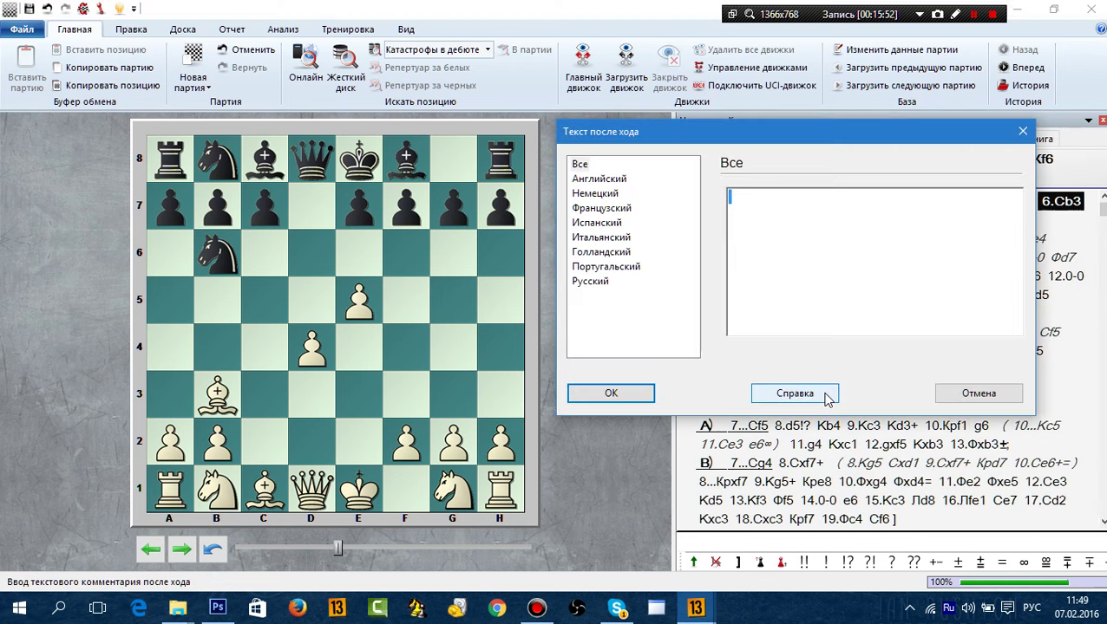
left_click(581, 164)
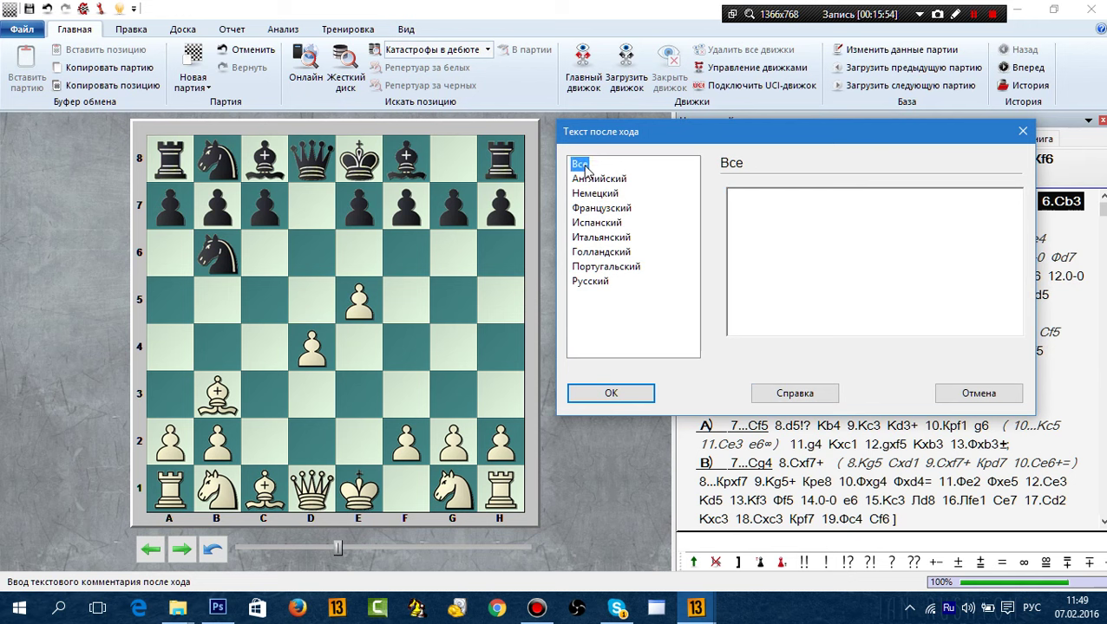
left_click(746, 218)
type("Белые ")
type("пл")
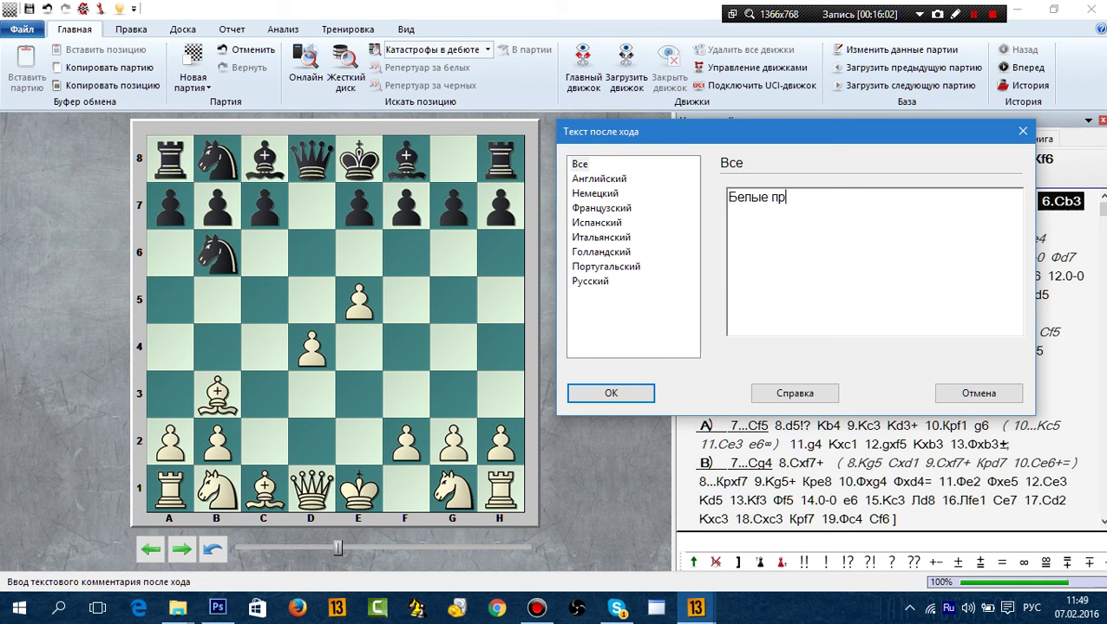
type("а")
key("BackSpace")
key("BackSpace")
type("ланируют сыр")
key("BackSpace")
type("грать.")
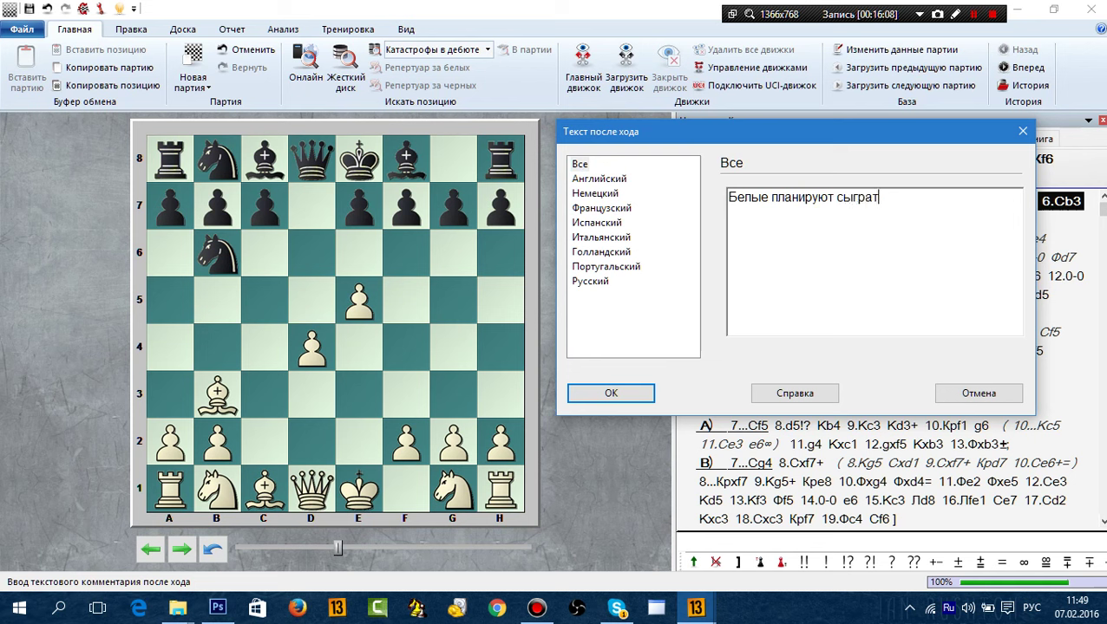
key("BackSpace")
type("0-0 после ")
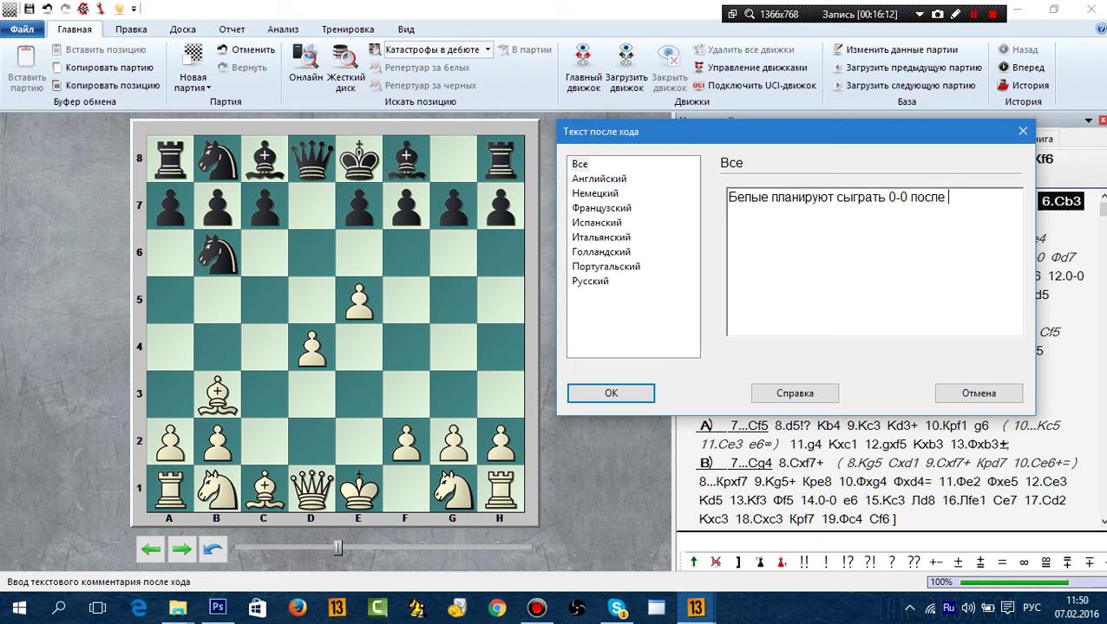
type("предваритель")
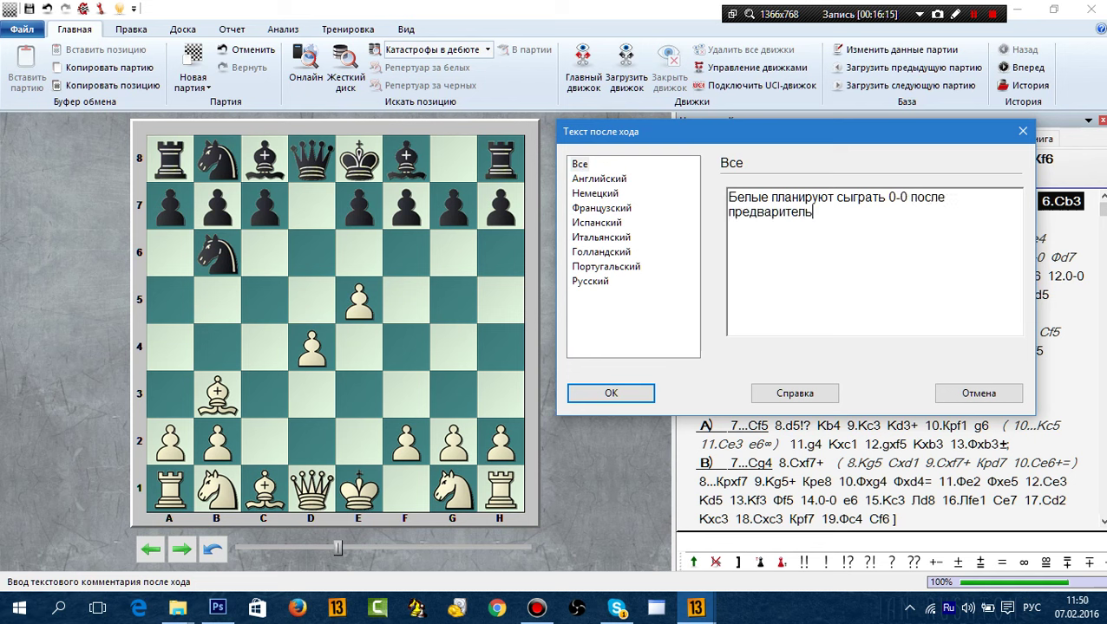
type("ного Ке2")
left_click(636, 397)
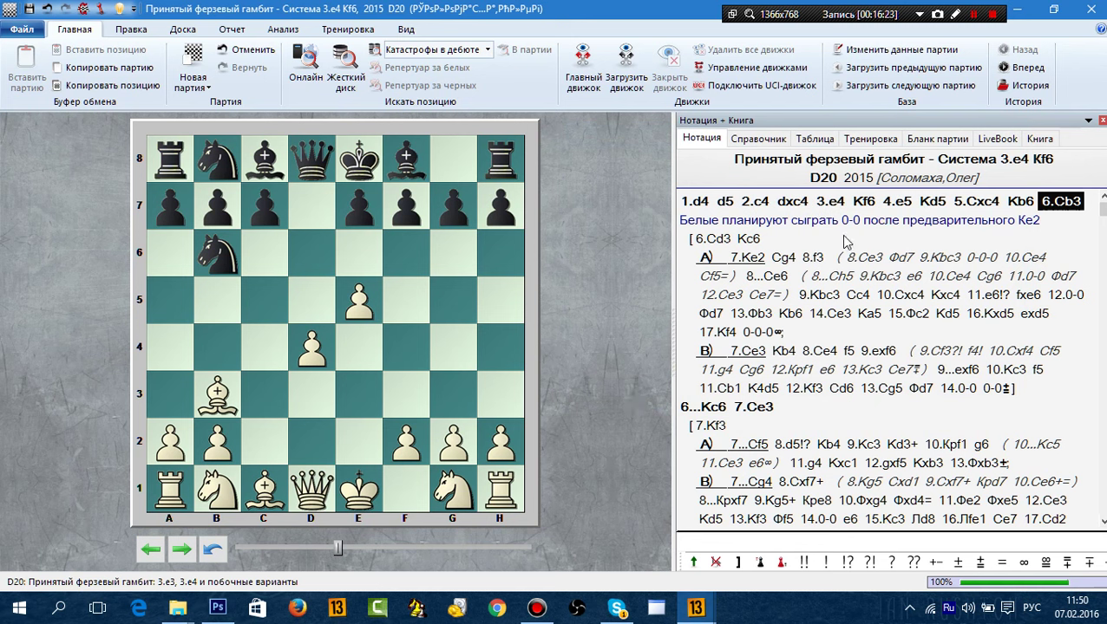
Add the comment "Данный вариант - это вариант принятого ферзевого гамбита" before the move 1.d4 for all languages.
left_click(703, 202)
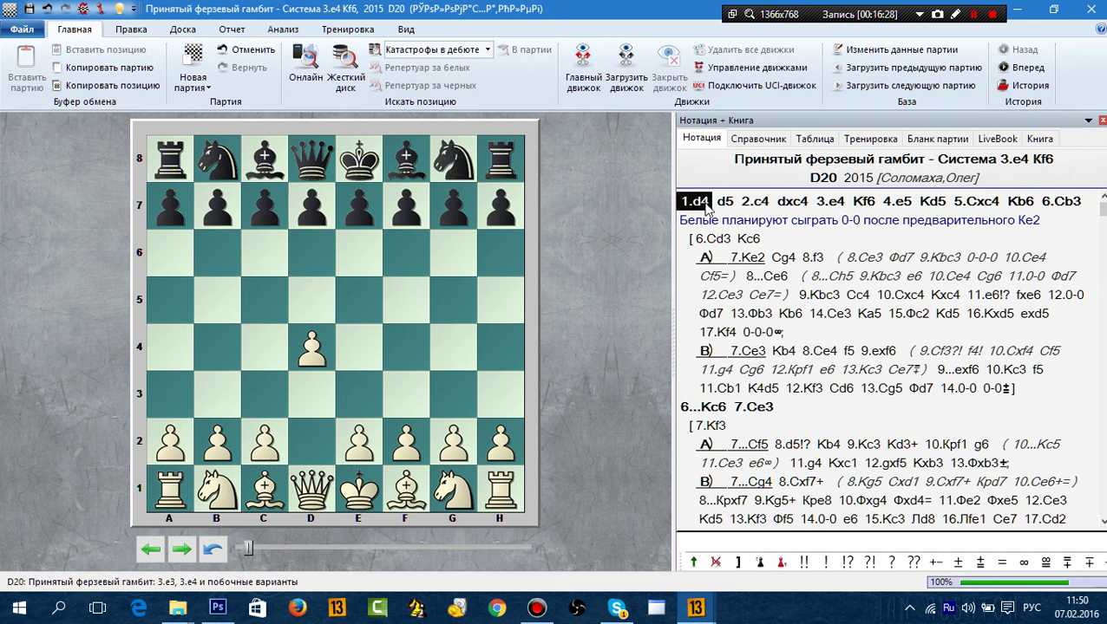
right_click(706, 205)
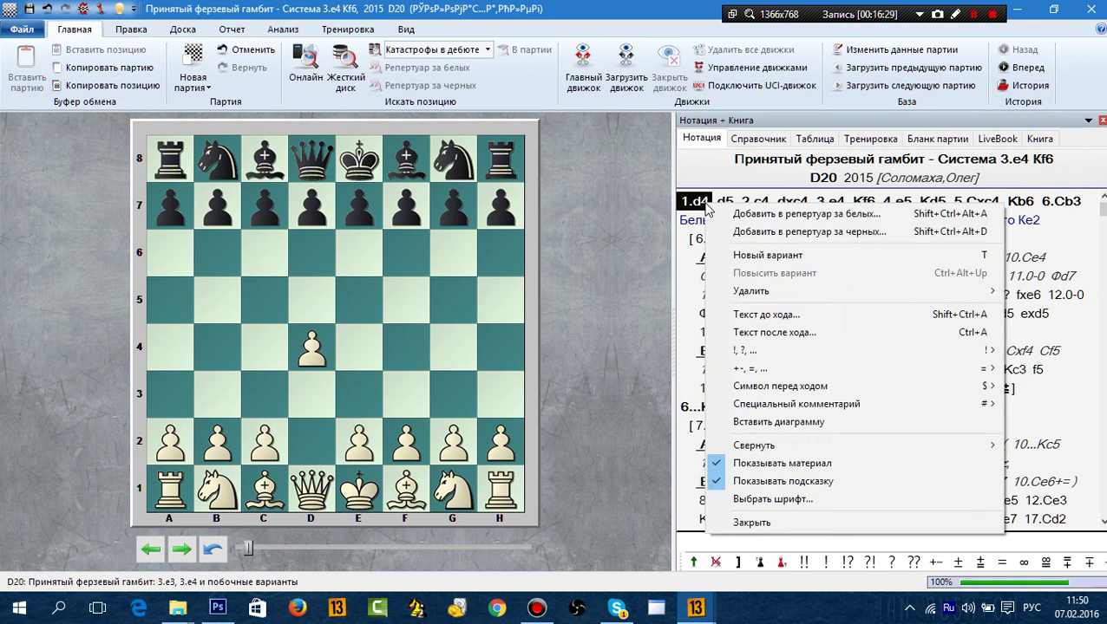
left_click(788, 316)
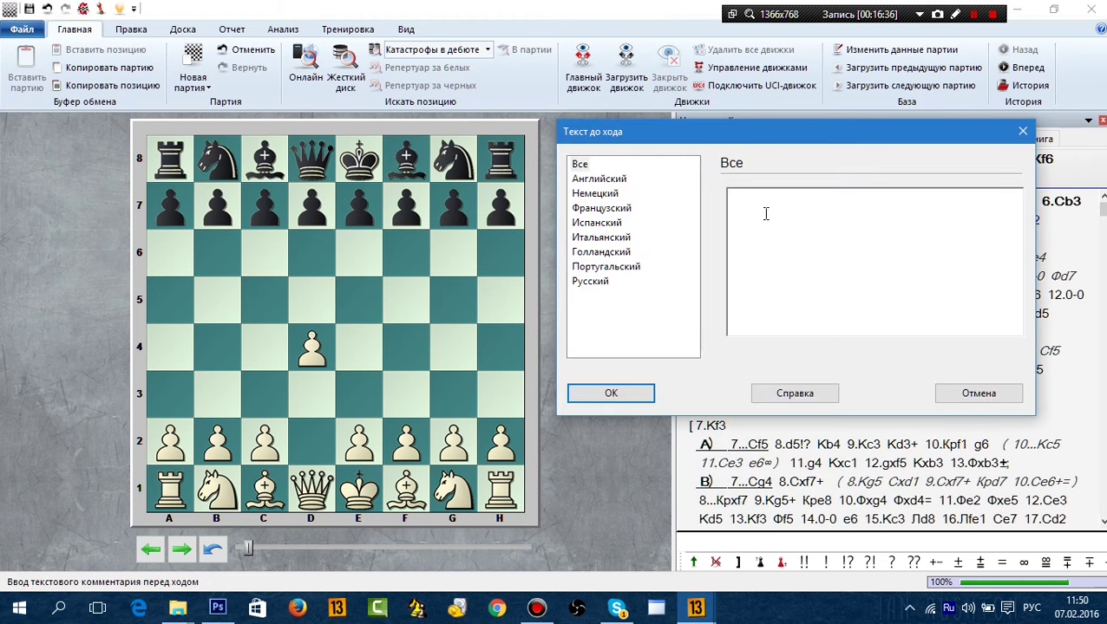
type("Данный вариант - это ва")
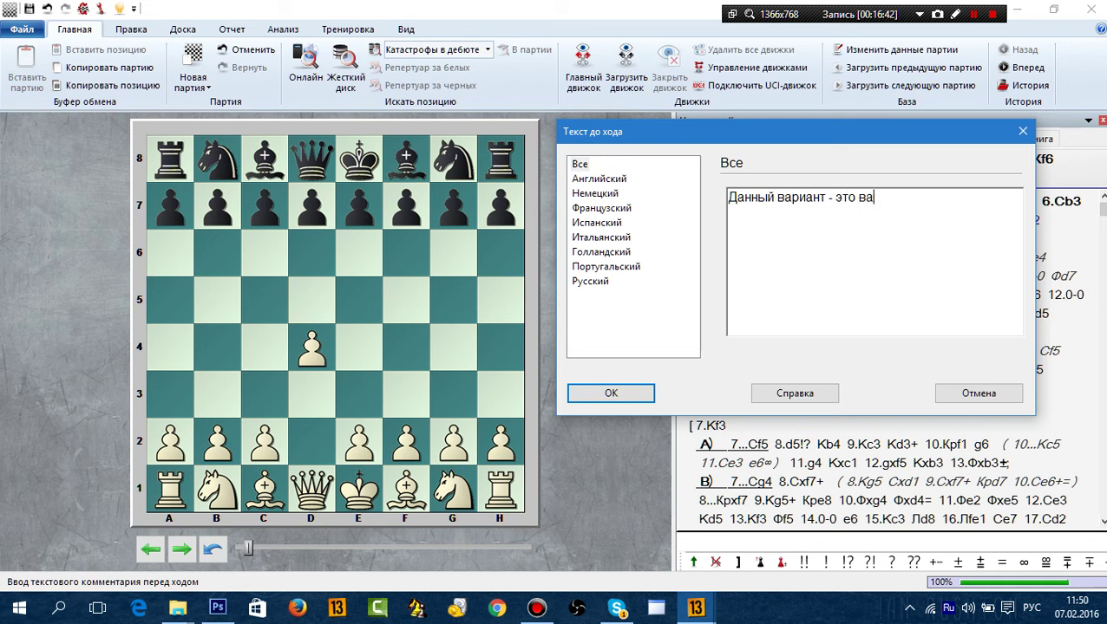
type("риант принято")
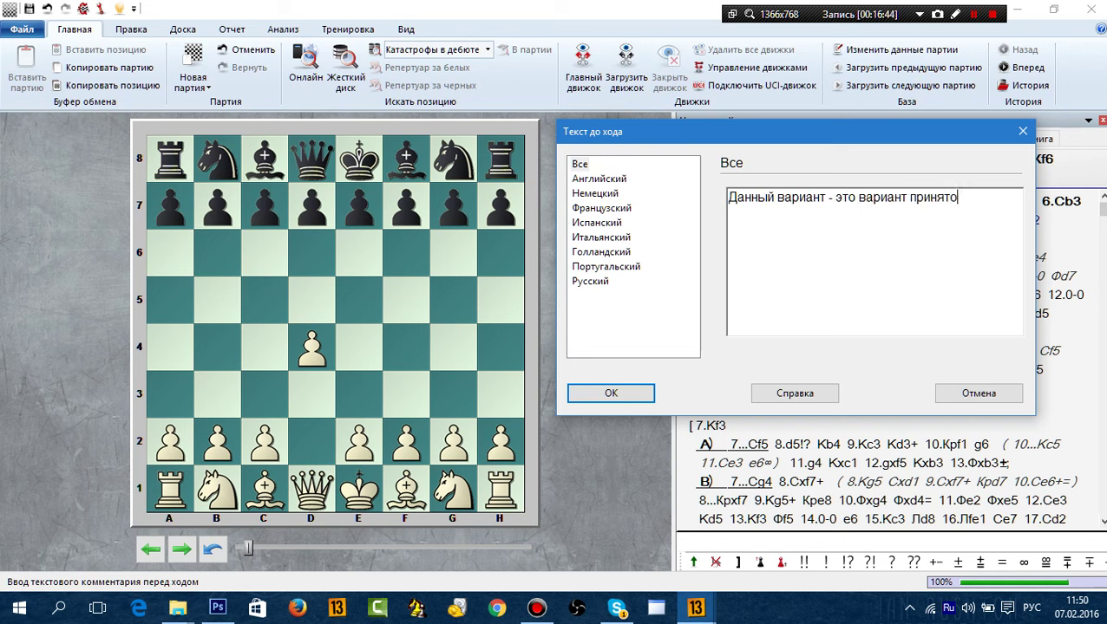
type("го ферзевог")
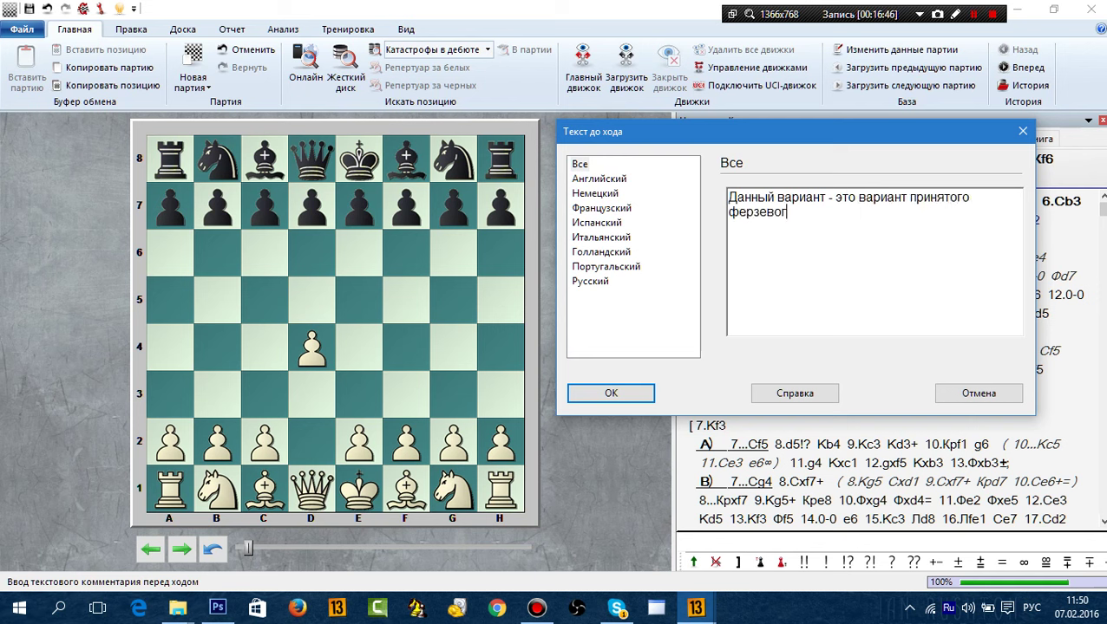
type("о гамбита")
left_click(645, 394)
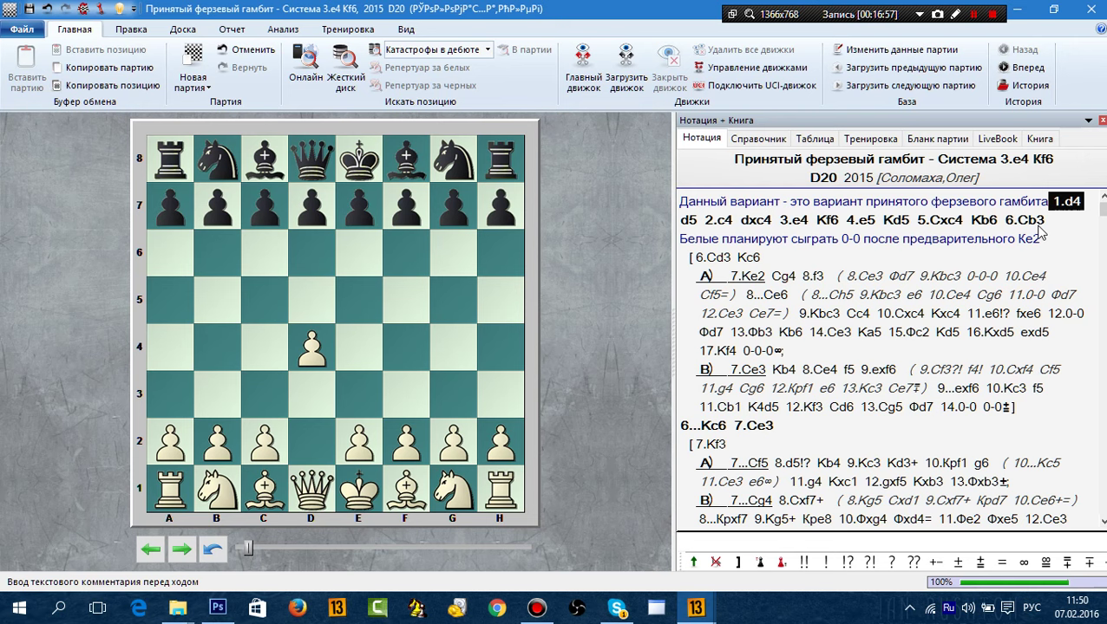
Close the annotated game without saving the changes and open an empty board for a new game.
left_click(1089, 12)
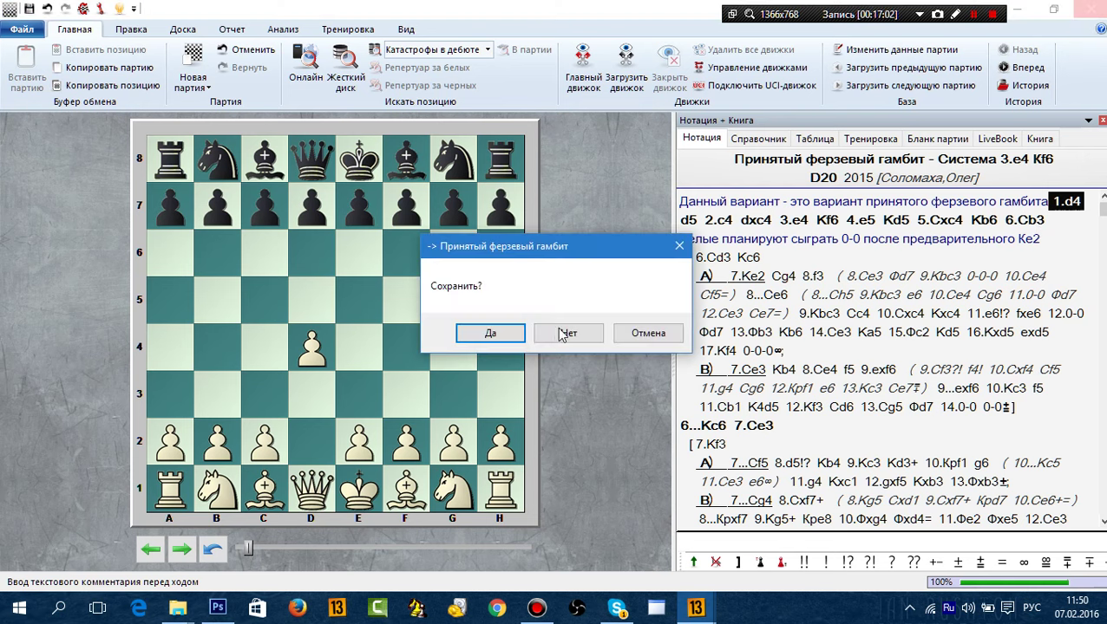
left_click(564, 333)
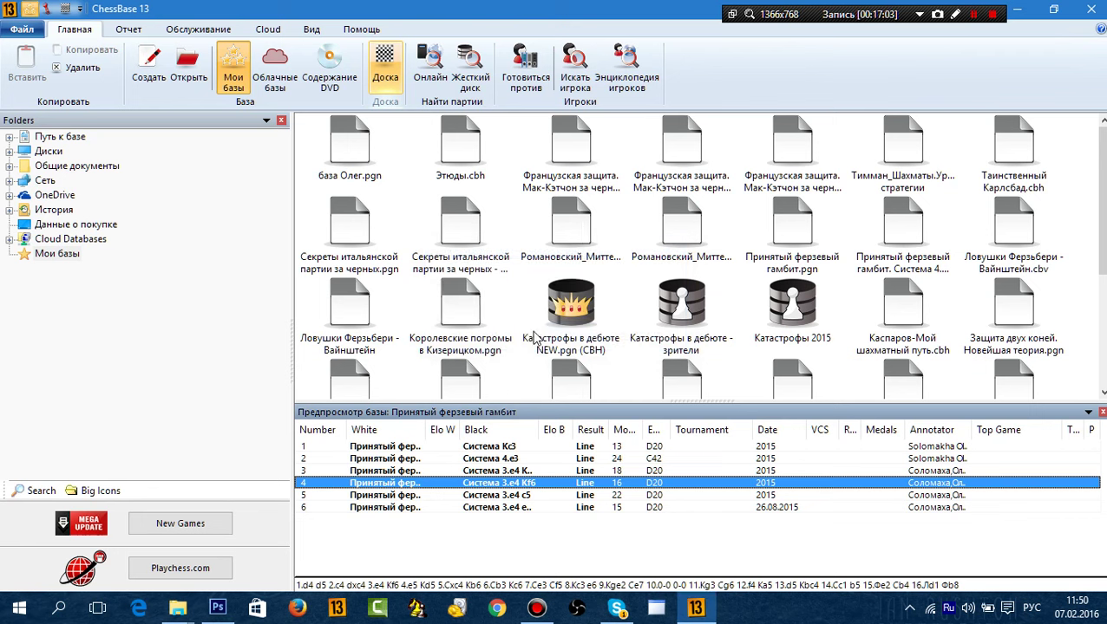
left_click(379, 77)
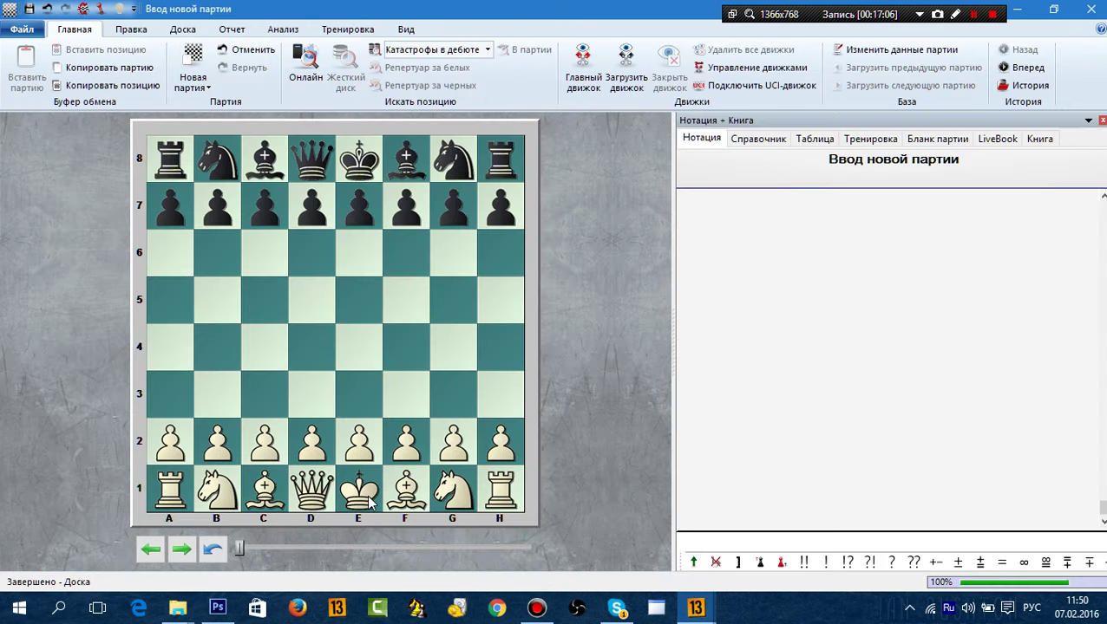
Enter the main line 1.e4 d5 2.exd5 Kf6 3.d4 on the board.
left_click_drag(356, 434, 361, 347)
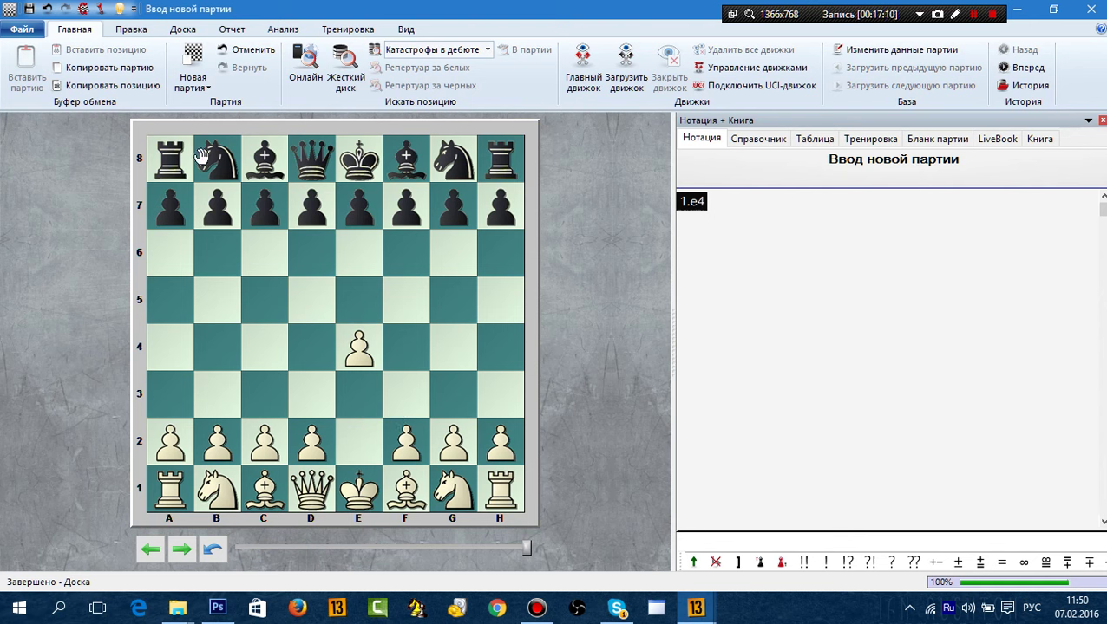
left_click_drag(311, 210, 308, 305)
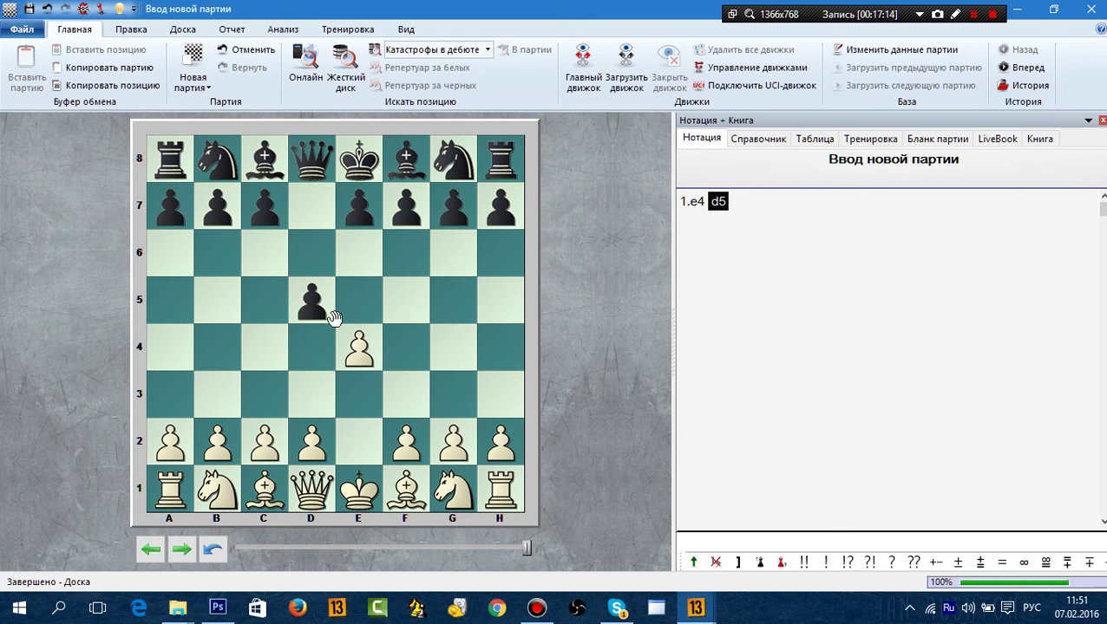
left_click_drag(379, 350, 311, 303)
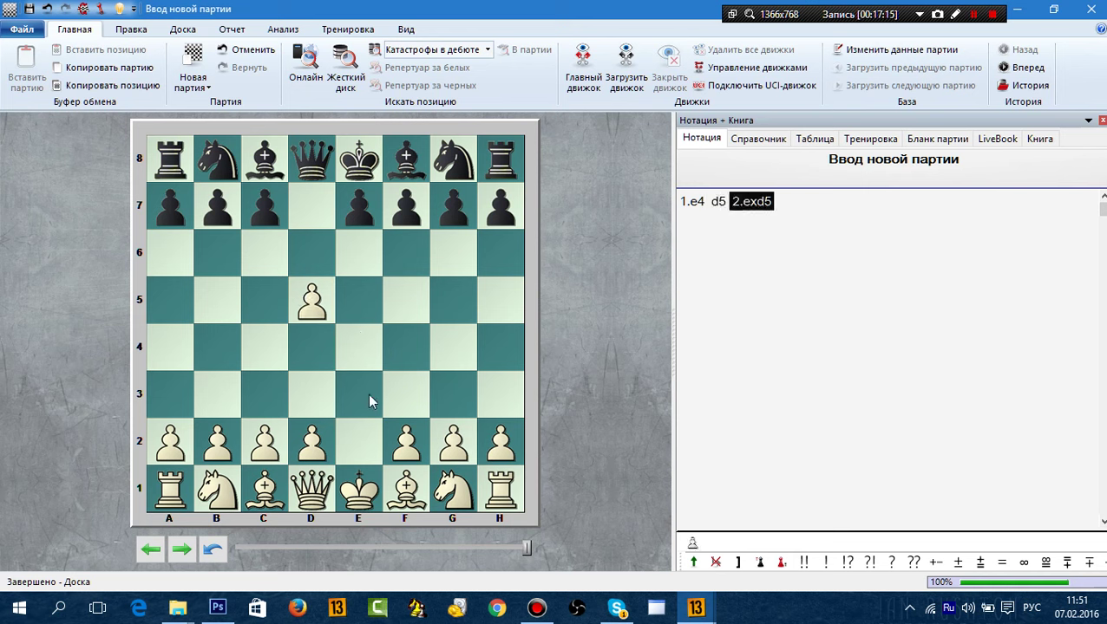
left_click_drag(453, 159, 406, 253)
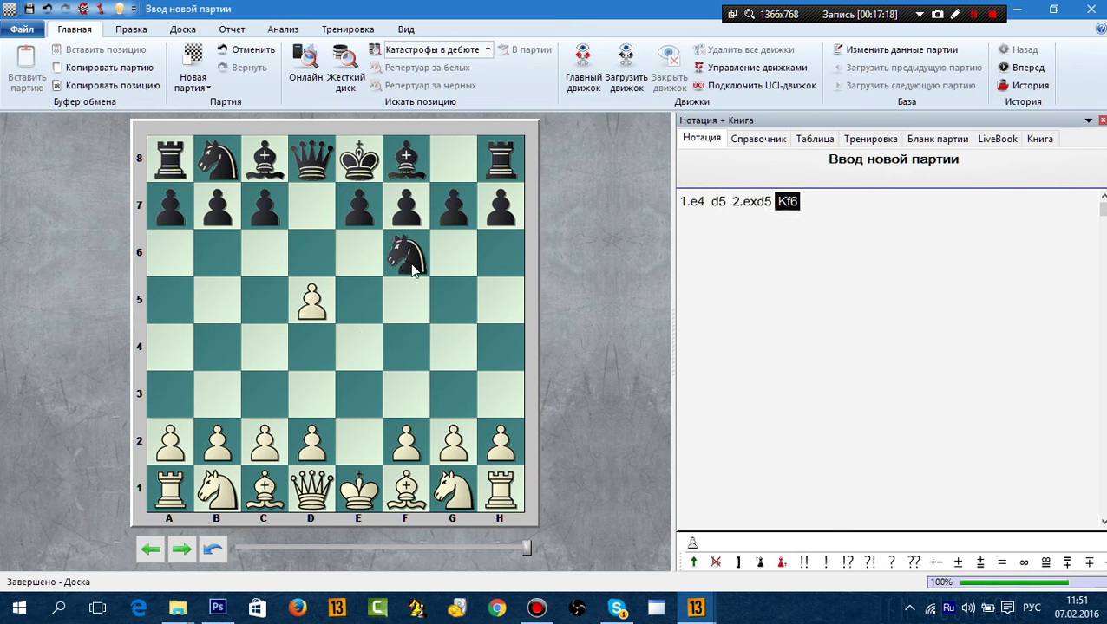
left_click_drag(317, 441, 312, 347)
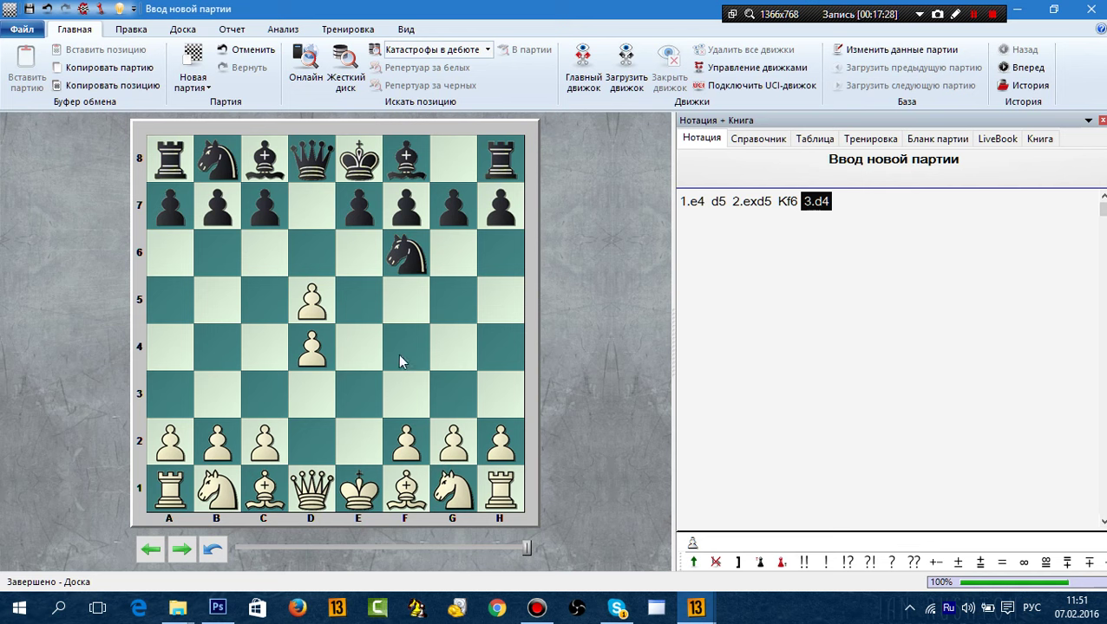
Add 3.Kf3 as a new variation alongside 3.d4 and continue it with 3...Cg4 4.Ce2 a6.
key("Left")
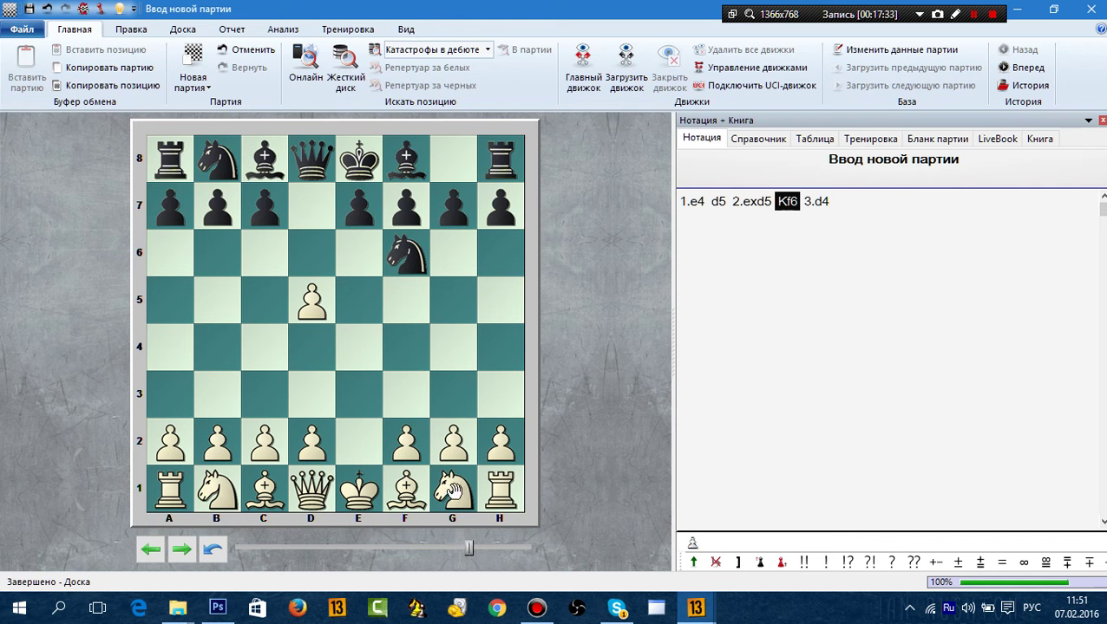
left_click_drag(452, 488, 413, 392)
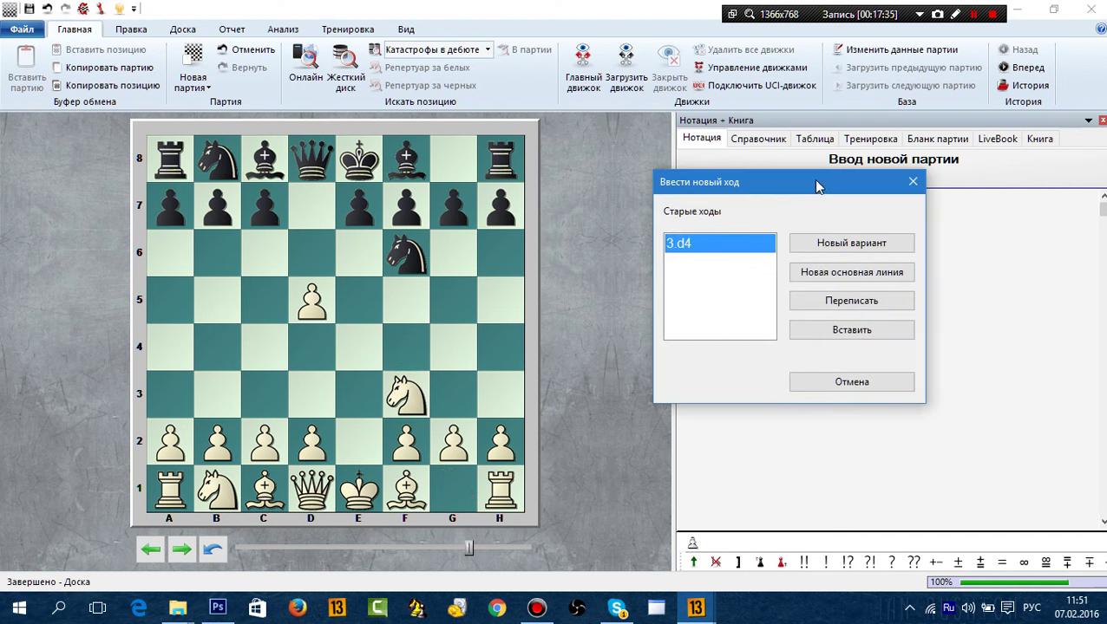
left_click_drag(815, 184, 806, 154)
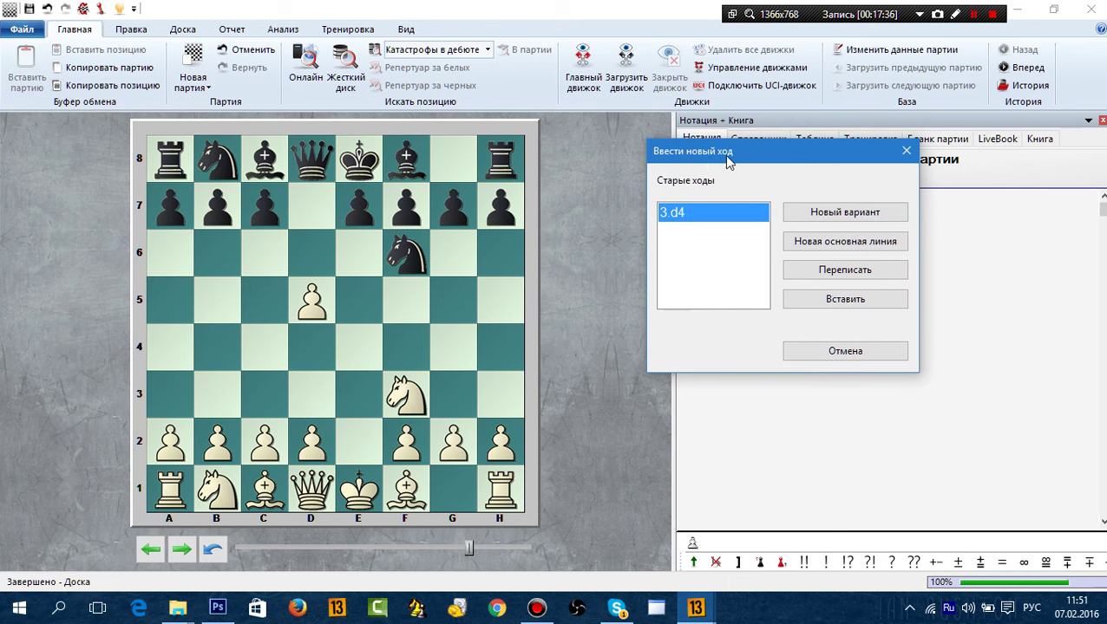
left_click(846, 215)
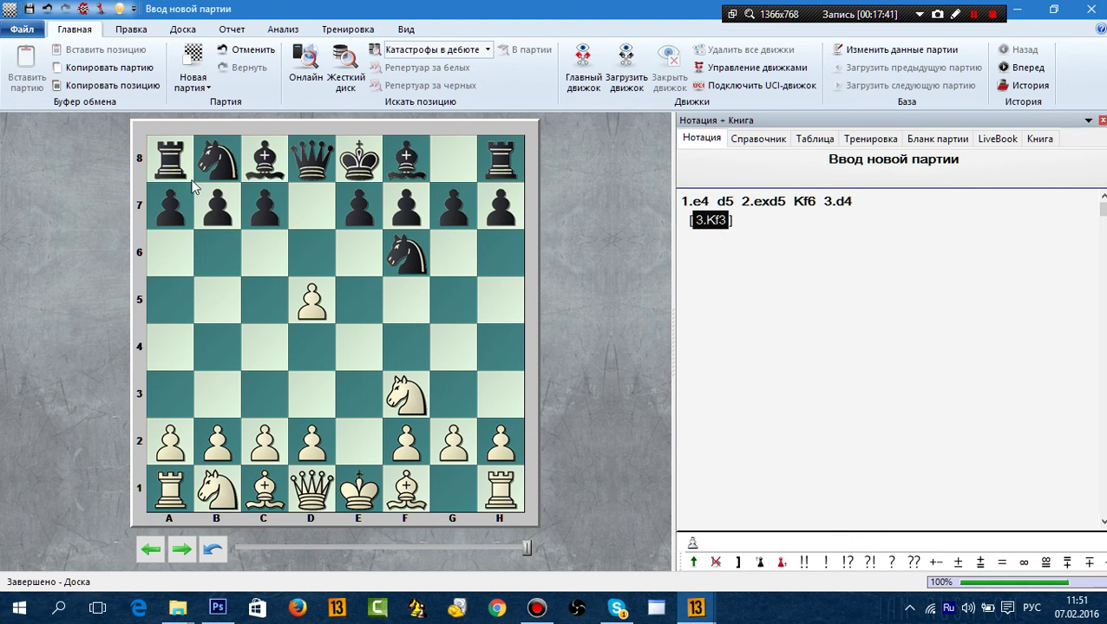
left_click_drag(267, 164, 468, 354)
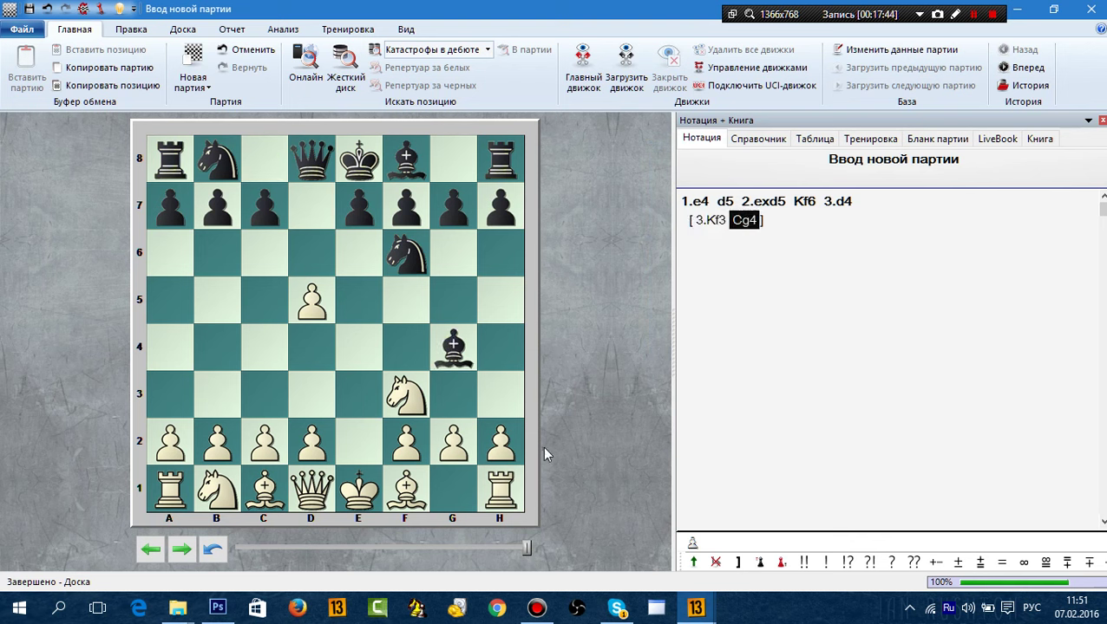
left_click_drag(406, 490, 360, 444)
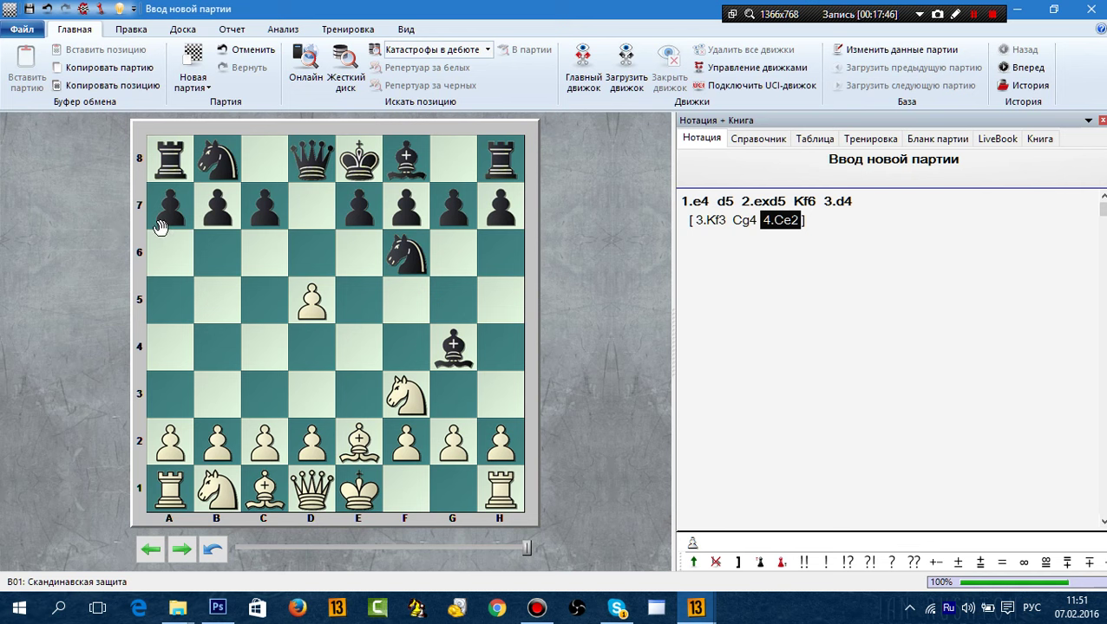
left_click_drag(161, 214, 169, 253)
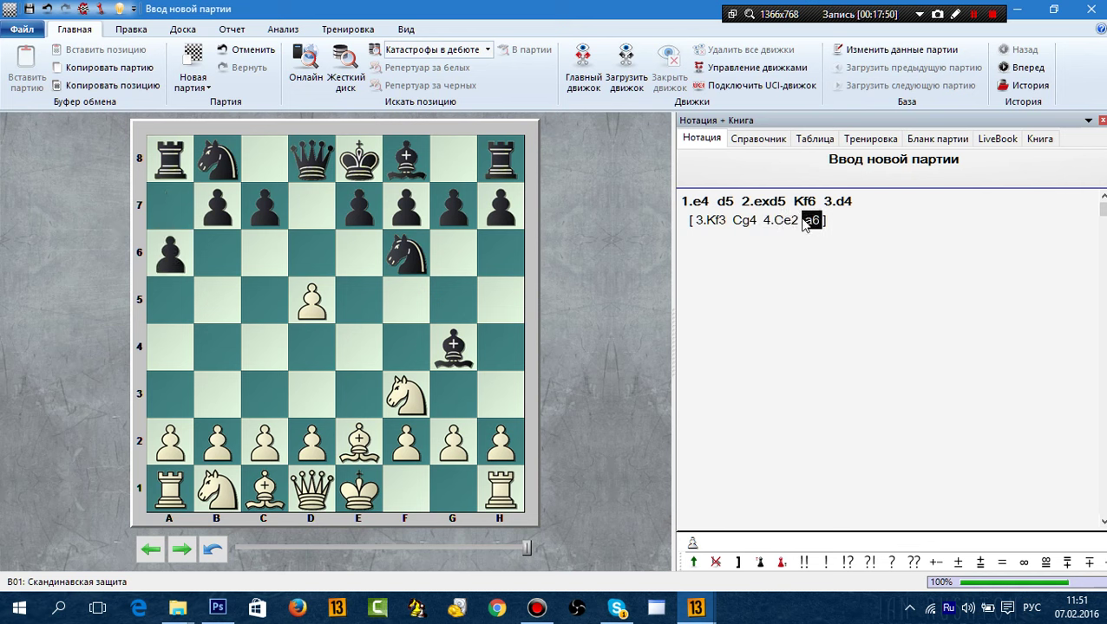
Return to 3.d4 in the main line, continue it with 3...g6, and review the positions after 1...d5 and 3...g6.
left_click(839, 203)
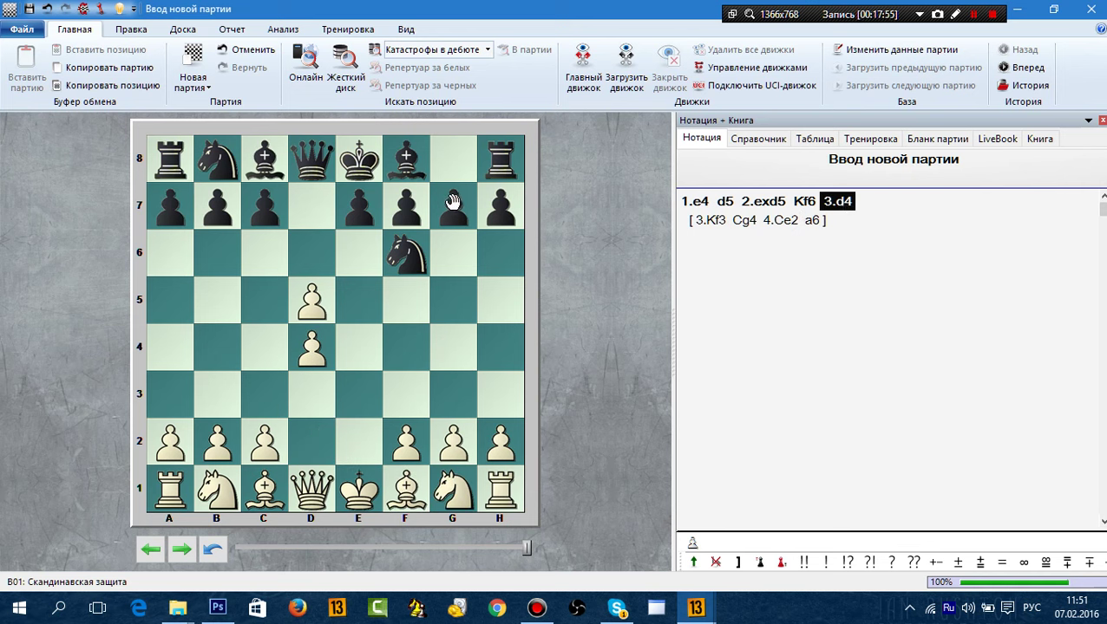
left_click_drag(450, 205, 453, 252)
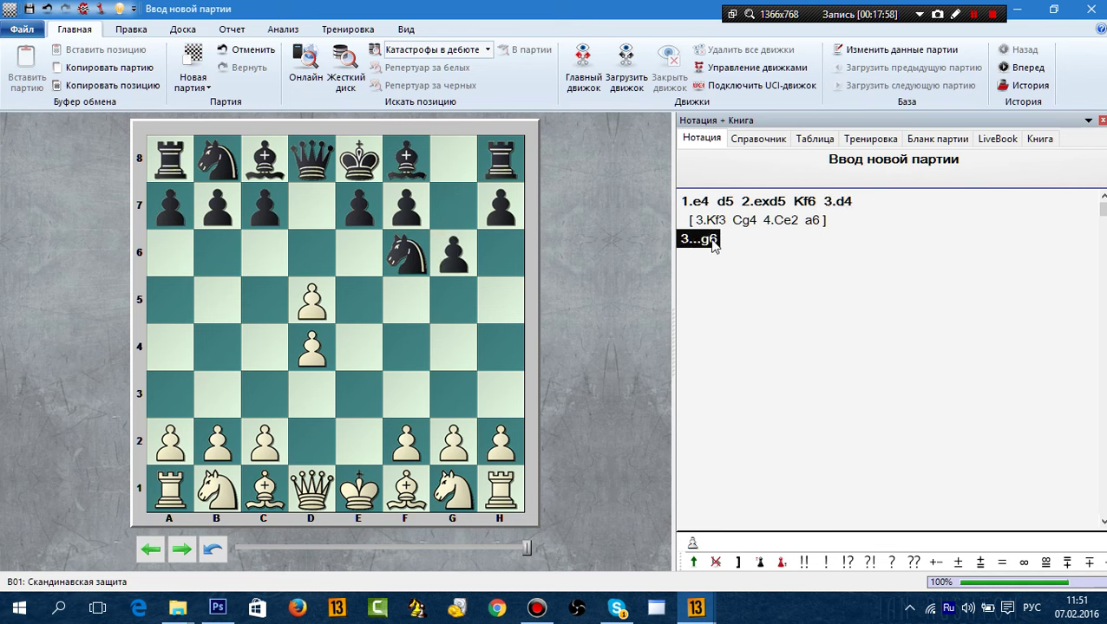
left_click(731, 206)
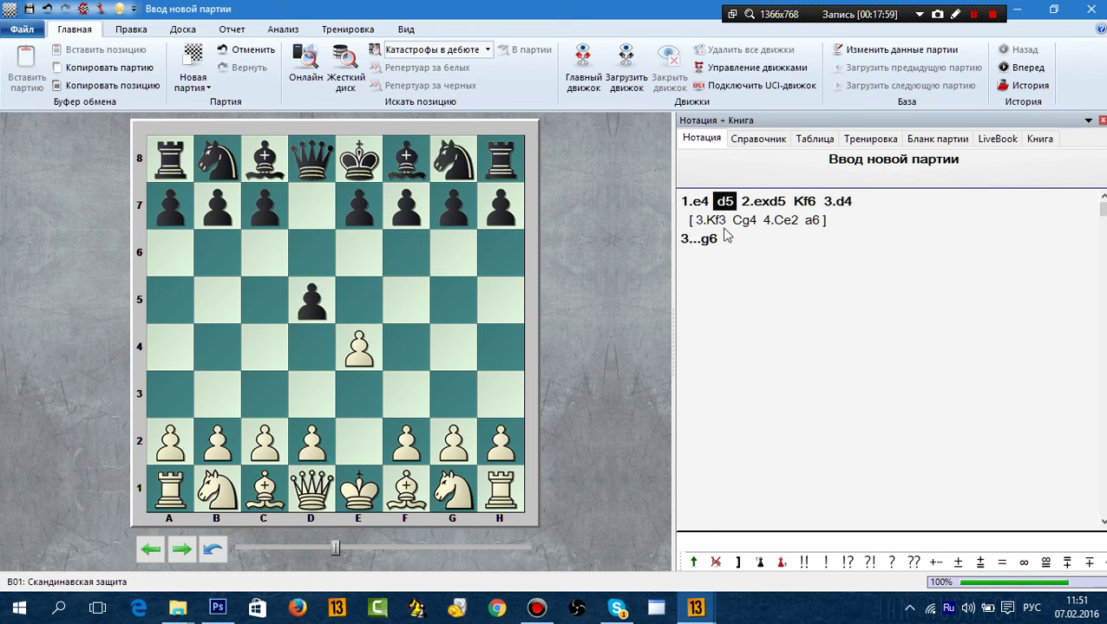
left_click(709, 243)
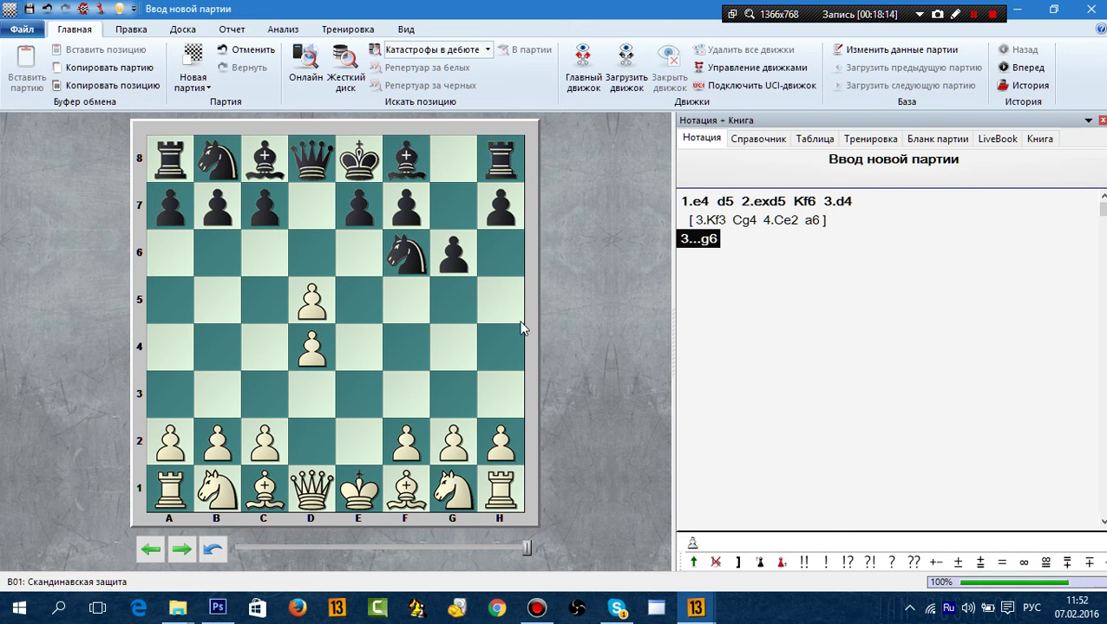
Close the new game without saving and open the game Система 3.e4 Kc6 from the database Принятый ферзевый гамбит.pgn.
left_click(583, 338)
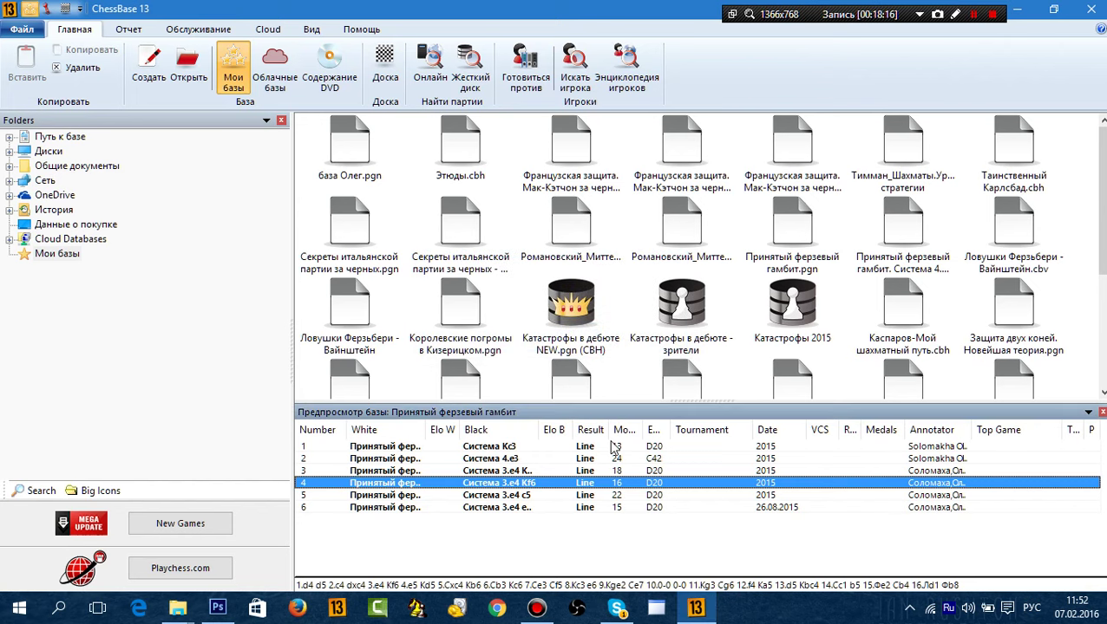
double_click(787, 228)
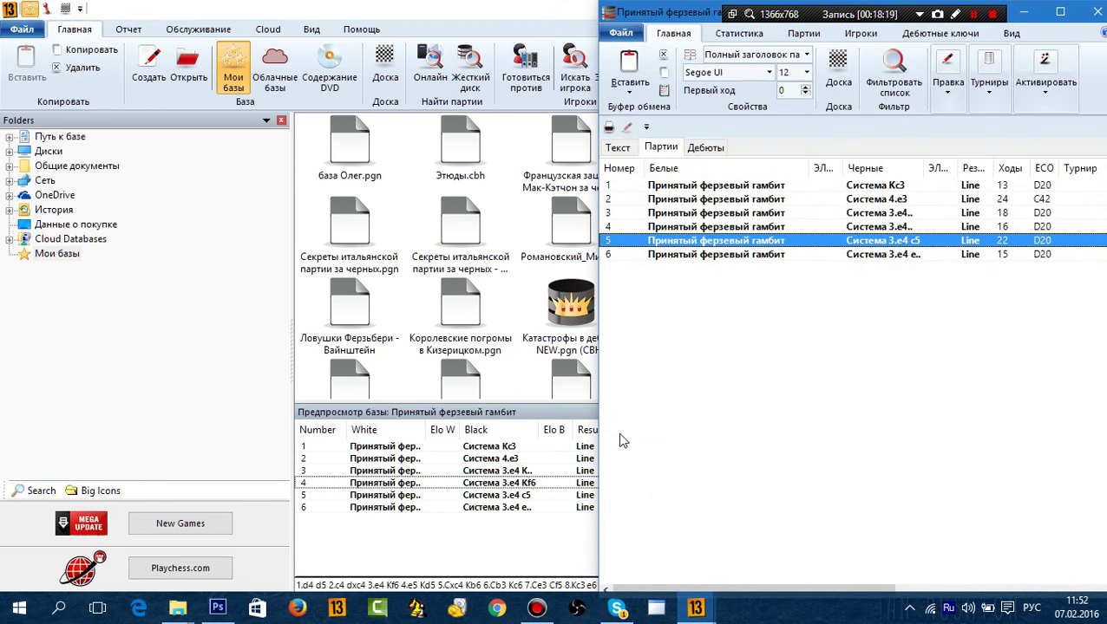
double_click(772, 212)
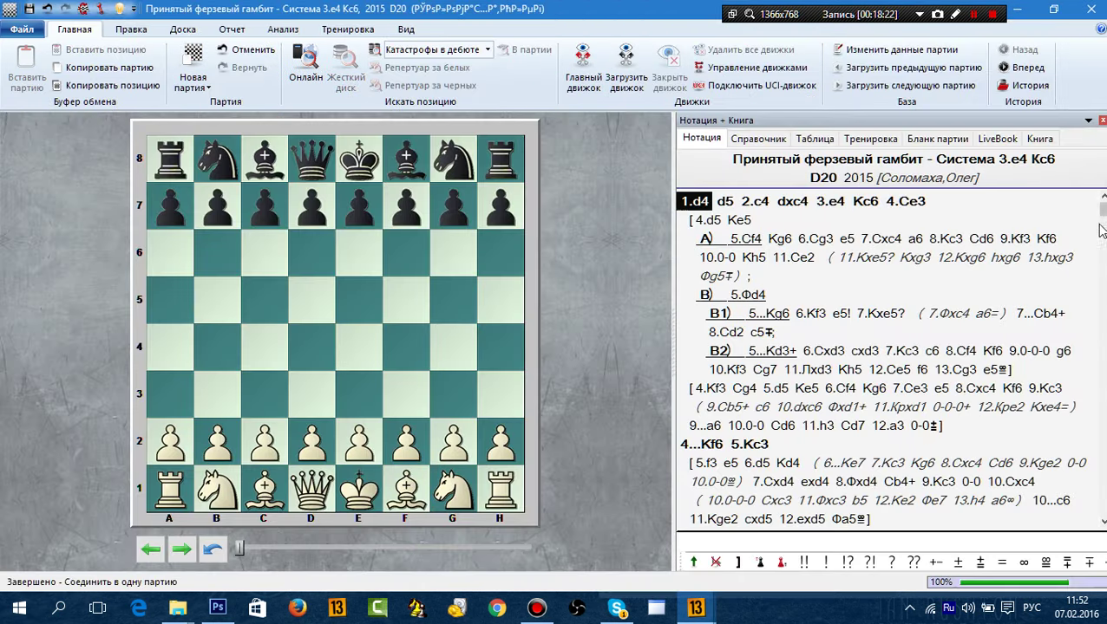
scroll(1100, 344, "down", 5)
scroll(1099, 344, "up", 2)
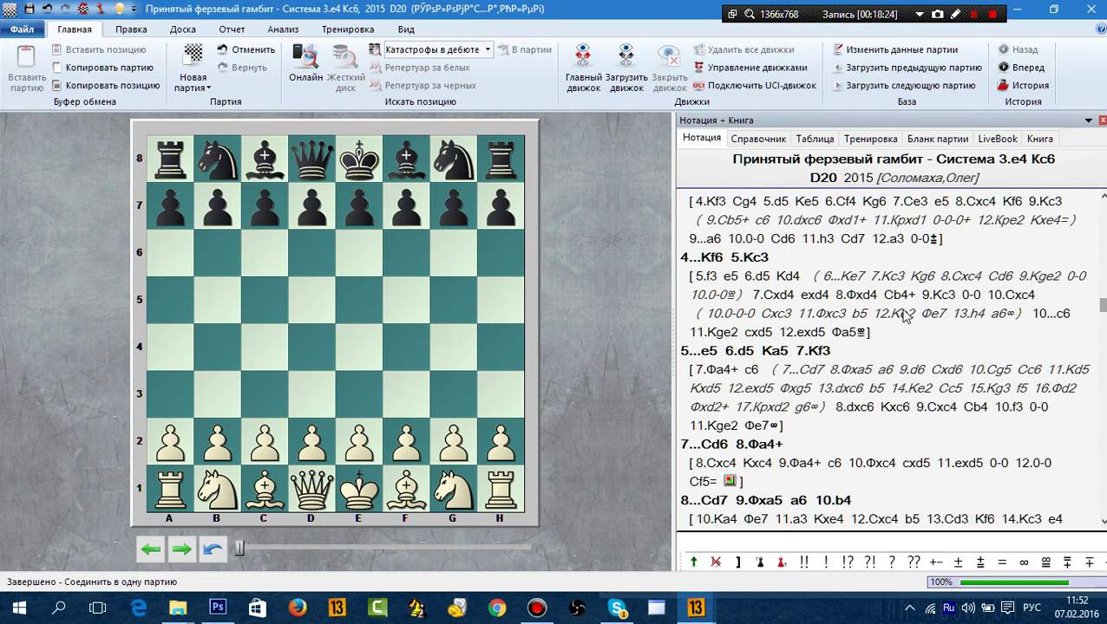
Go to 8.Фa4+ in the main line, draw a green arrow from a4 to e8, and remove it again.
left_click(758, 443)
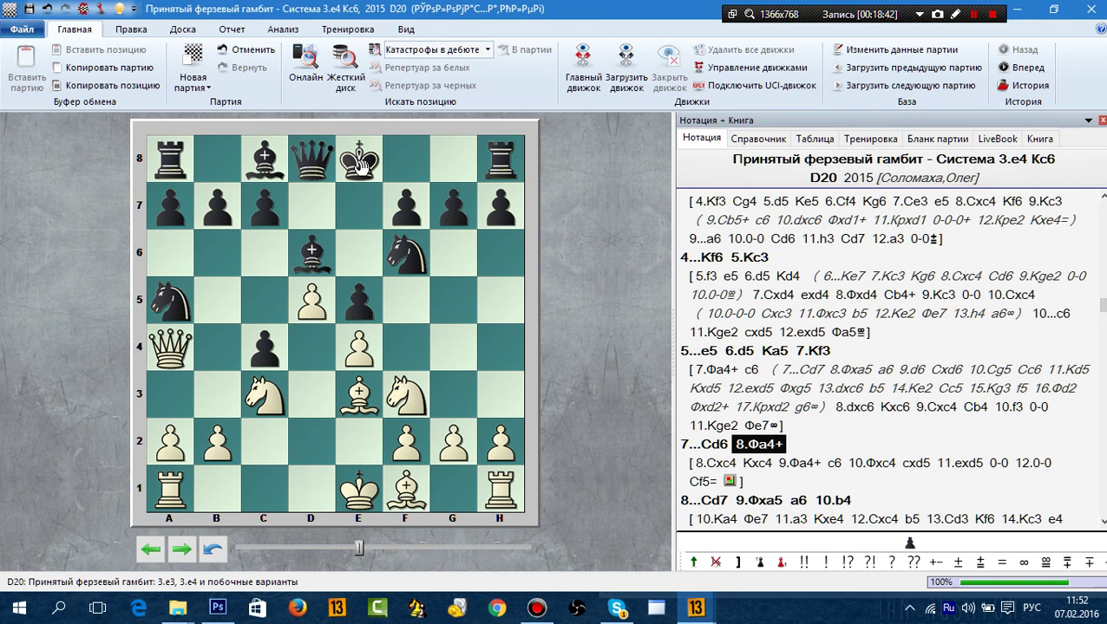
key("alt")
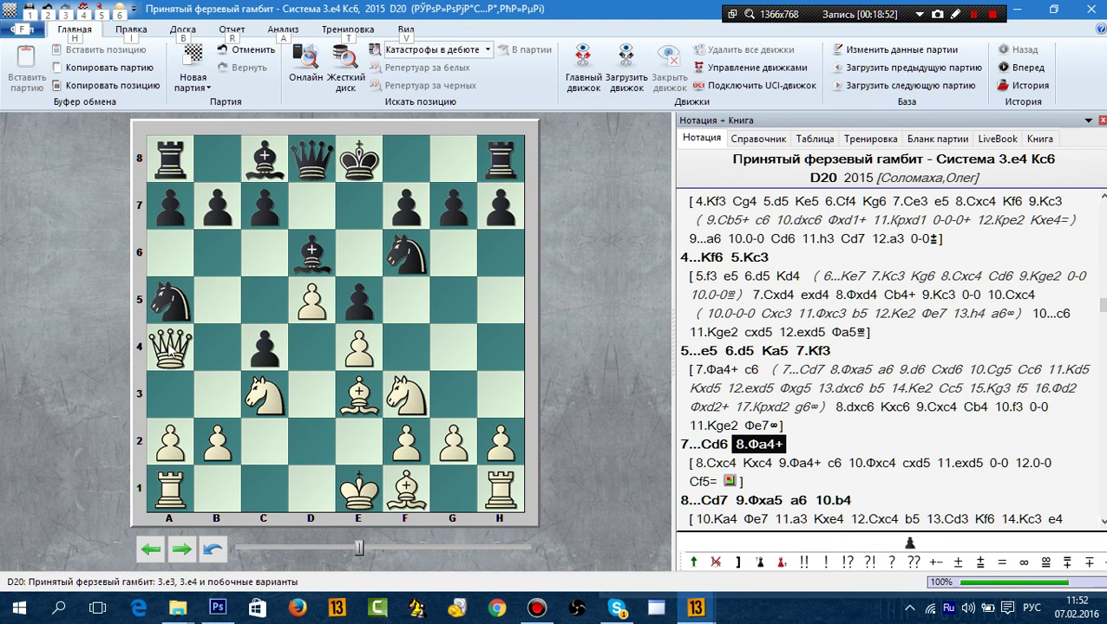
key("Escape")
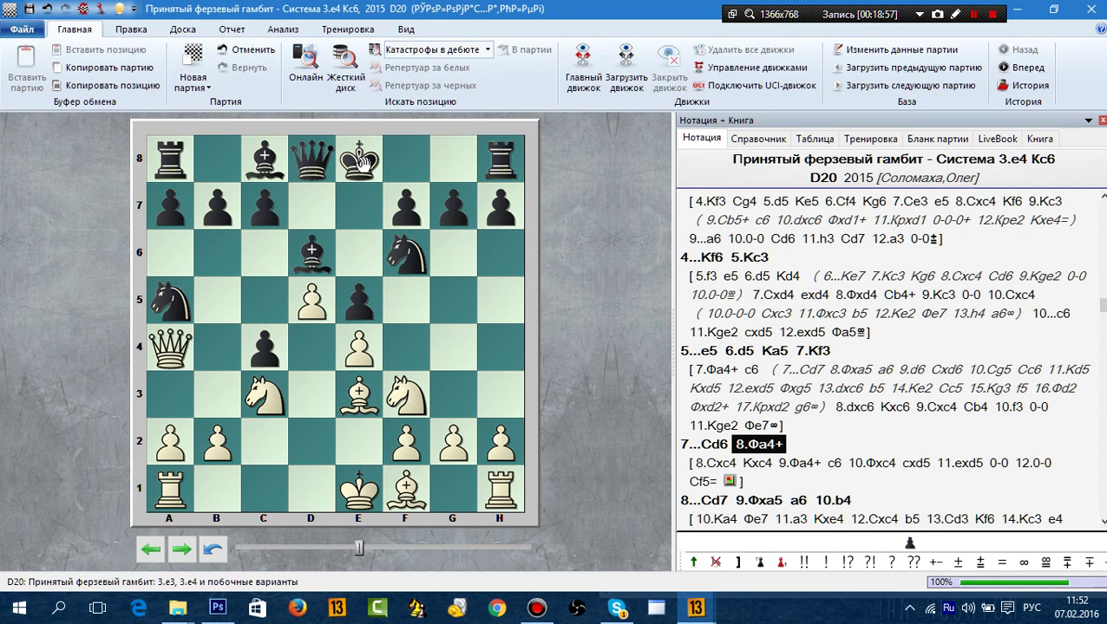
left_click_drag(363, 163, 353, 168)
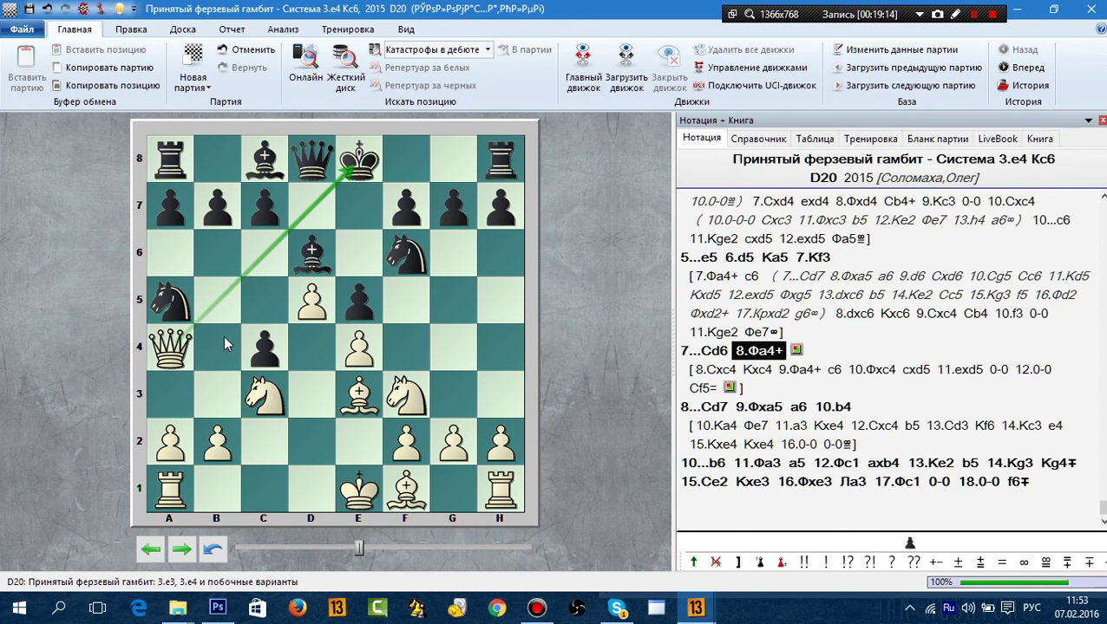
left_click_drag(165, 351, 366, 170)
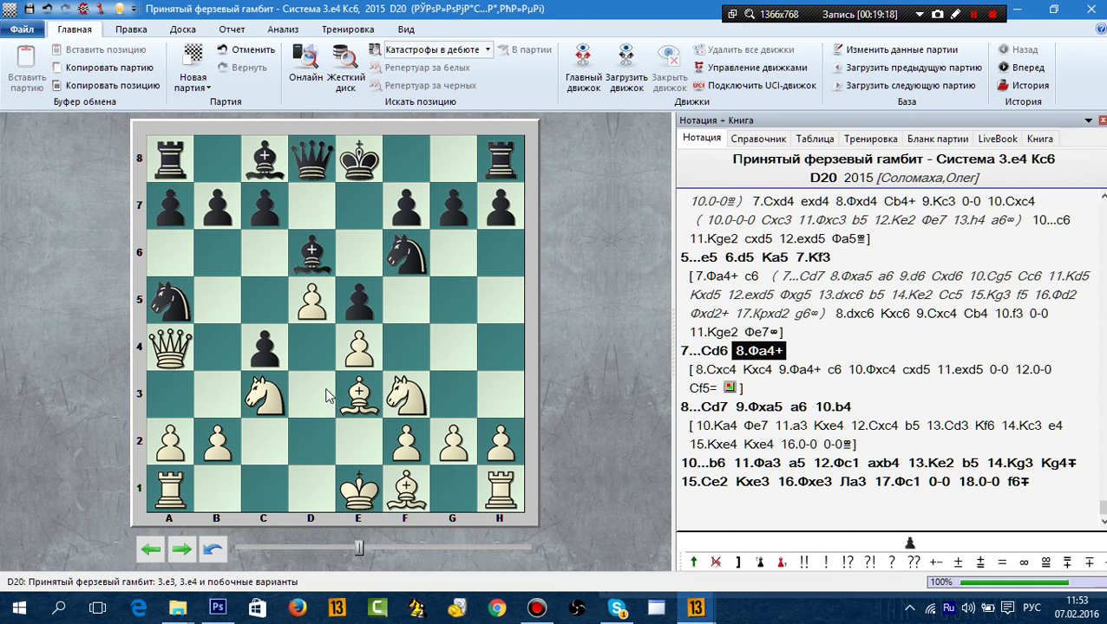
Highlight the squares b5, c6, d7 and e6 in green on the board at 8.Фa4+.
left_click(217, 299, "alt")
left_click(254, 252, "alt")
left_click(314, 208, "alt")
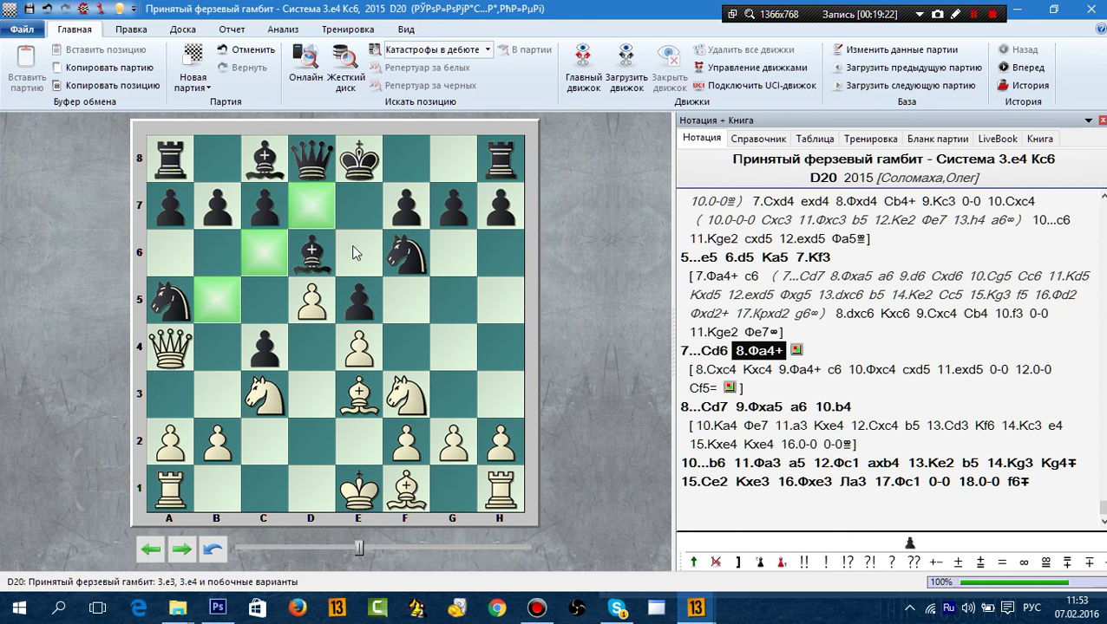
left_click(352, 251, "alt")
left_click(404, 308, "alt")
left_click(404, 309, "alt")
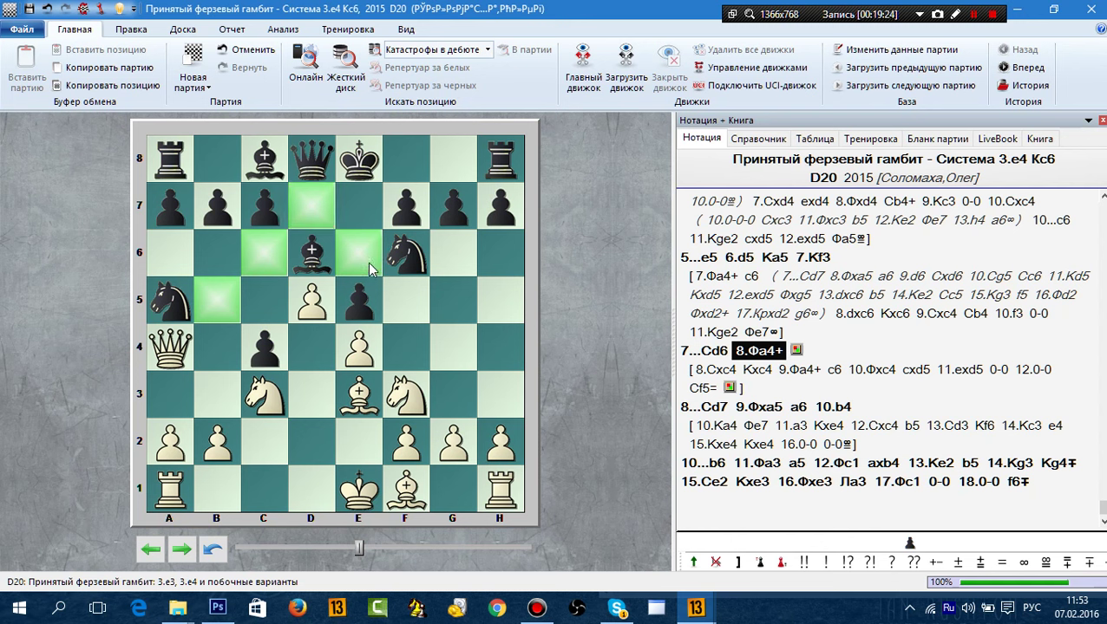
Remove the green highlights from the squares e6, d7, c6 and b5.
left_click(351, 251, "alt")
left_click(311, 207, "alt")
left_click(266, 253, "alt")
left_click(217, 305, "alt")
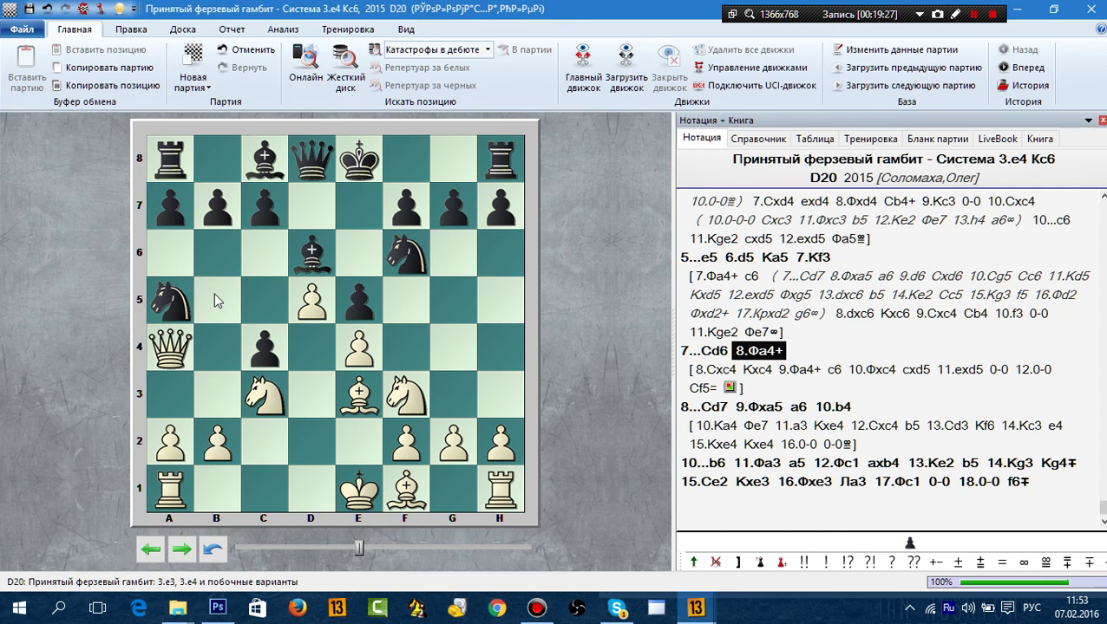
Draw a yellow arrow from a4 to e8 at 8.Фa4+ and remove it again.
key("alt")
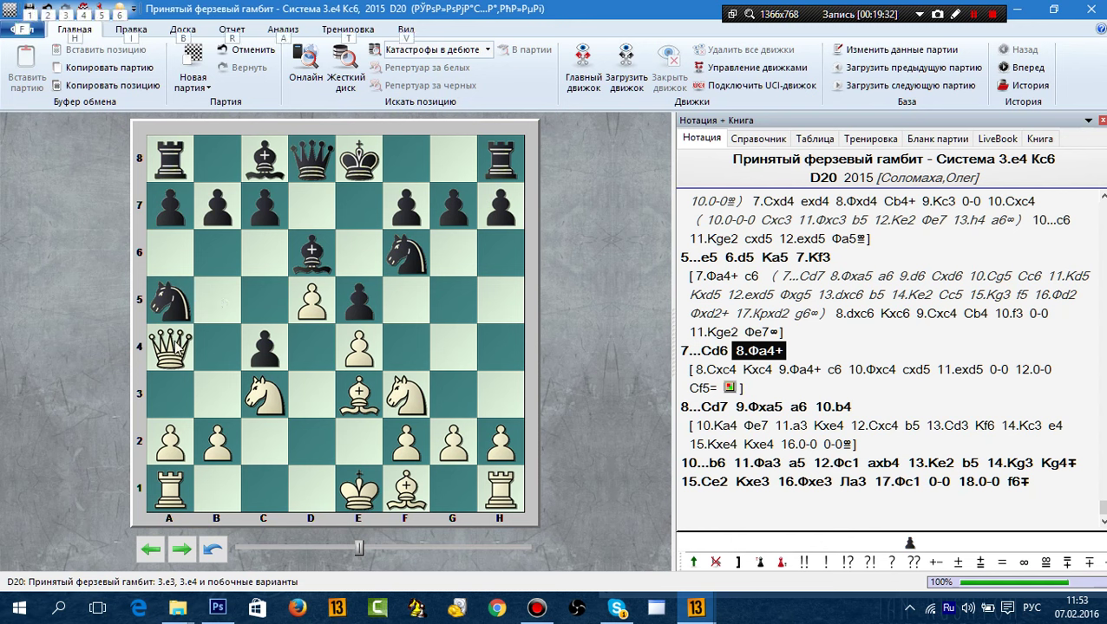
key("alt")
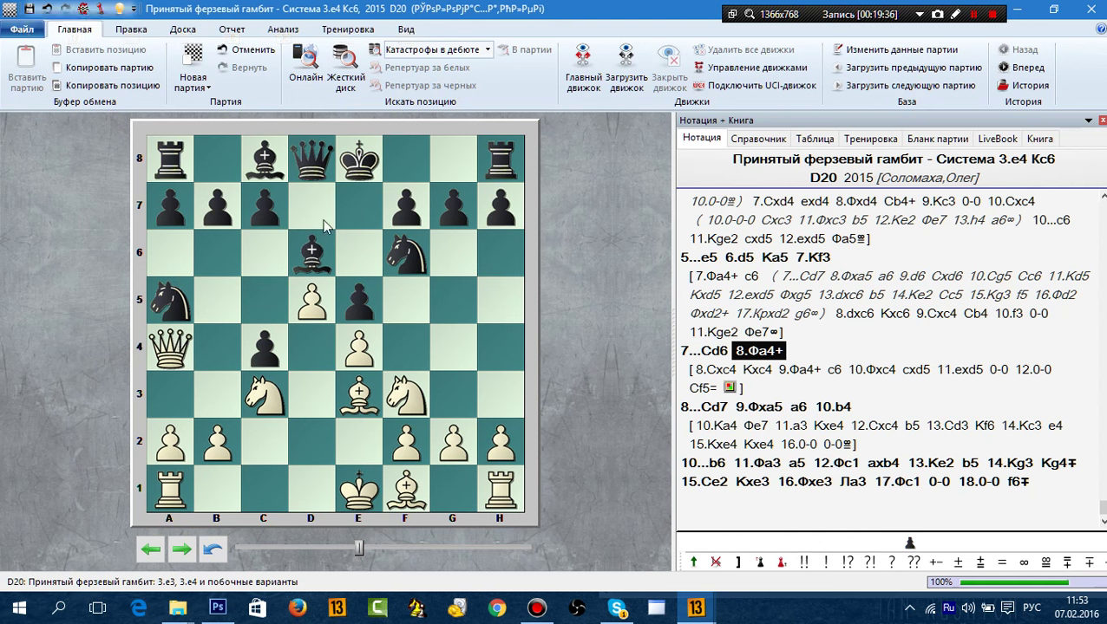
left_click_drag(170, 345, 358, 165)
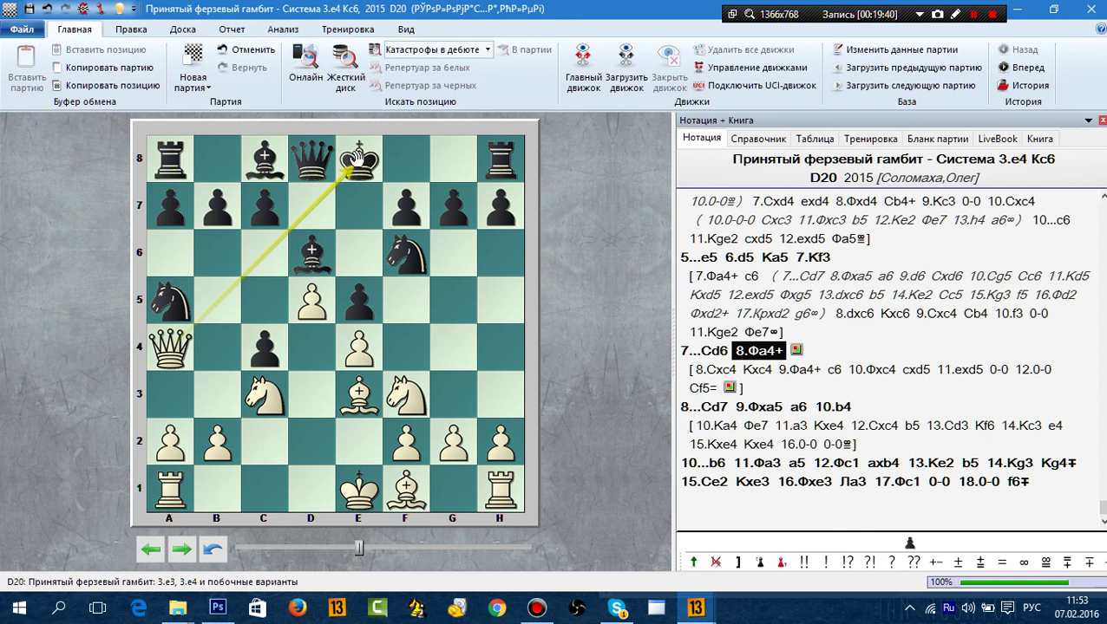
left_click_drag(181, 346, 351, 162)
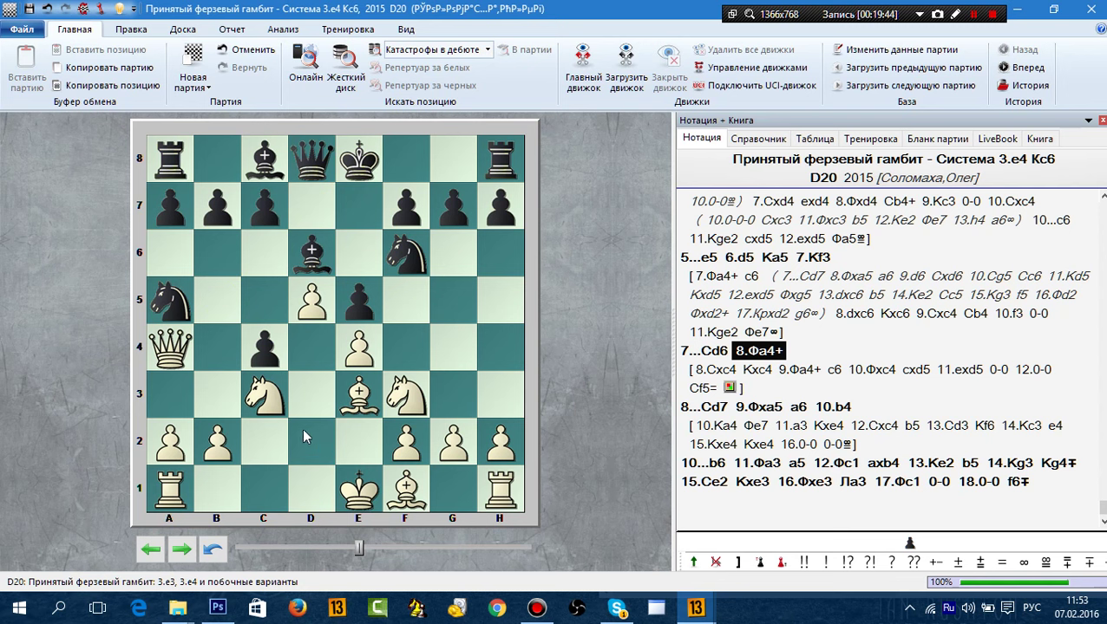
Highlight the squares b5, c6, d7, e6 and f5 in yellow, and clear these highlights again.
left_click(214, 296)
left_click(264, 253)
left_click(311, 207)
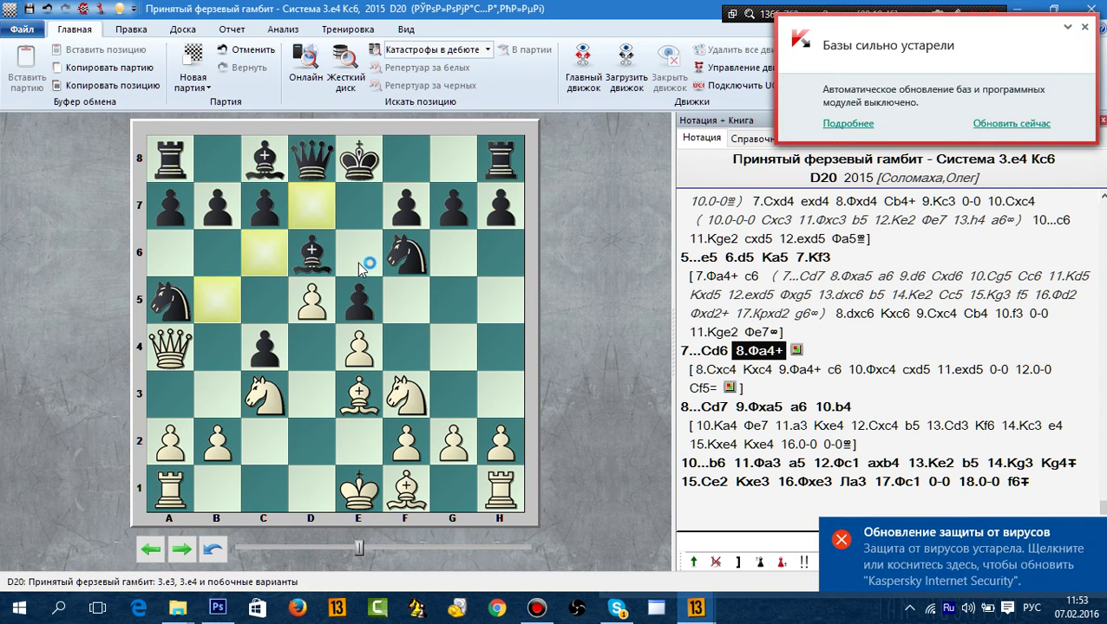
left_click(408, 302)
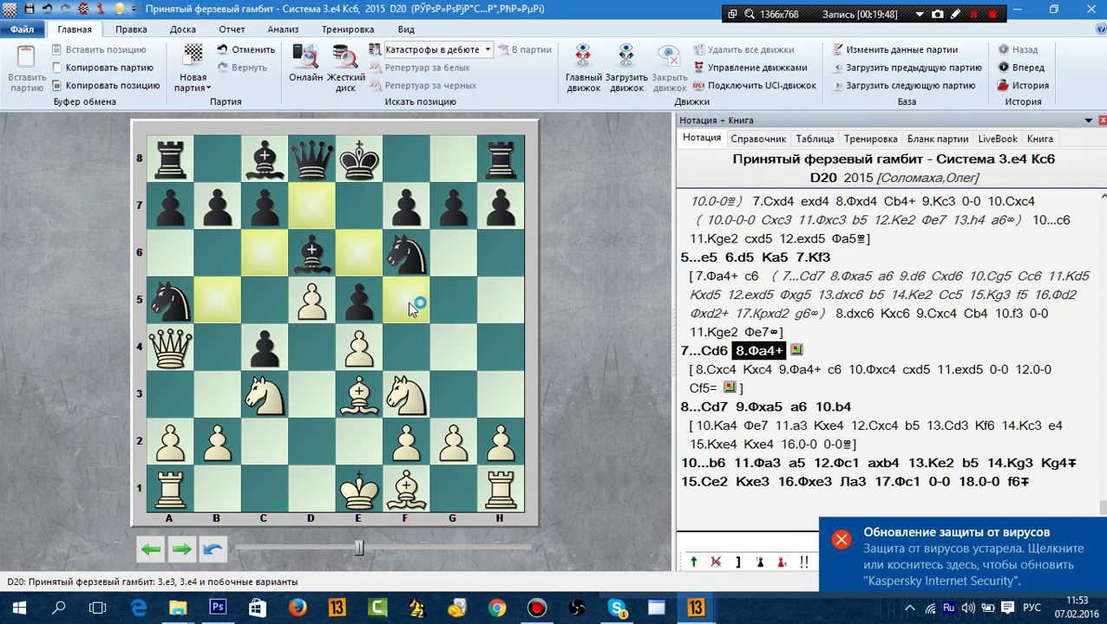
left_click(359, 255)
left_click(315, 203)
left_click(266, 260)
left_click(230, 298)
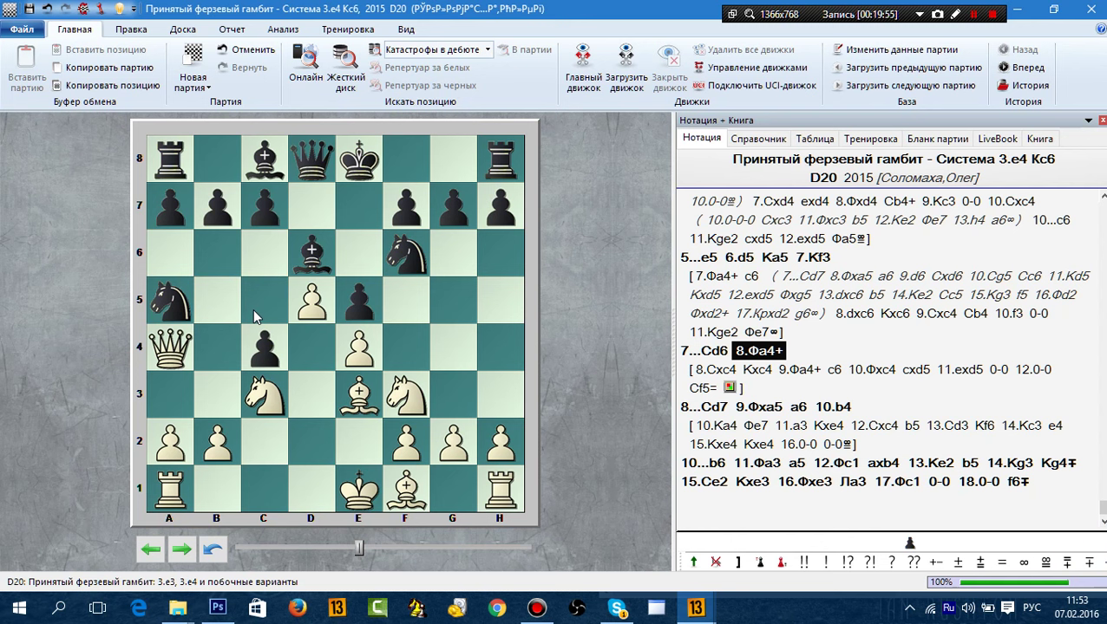
Draw a red arrow from a4 to e8 and remove it again.
key("alt")
left_click_drag(183, 346, 353, 169)
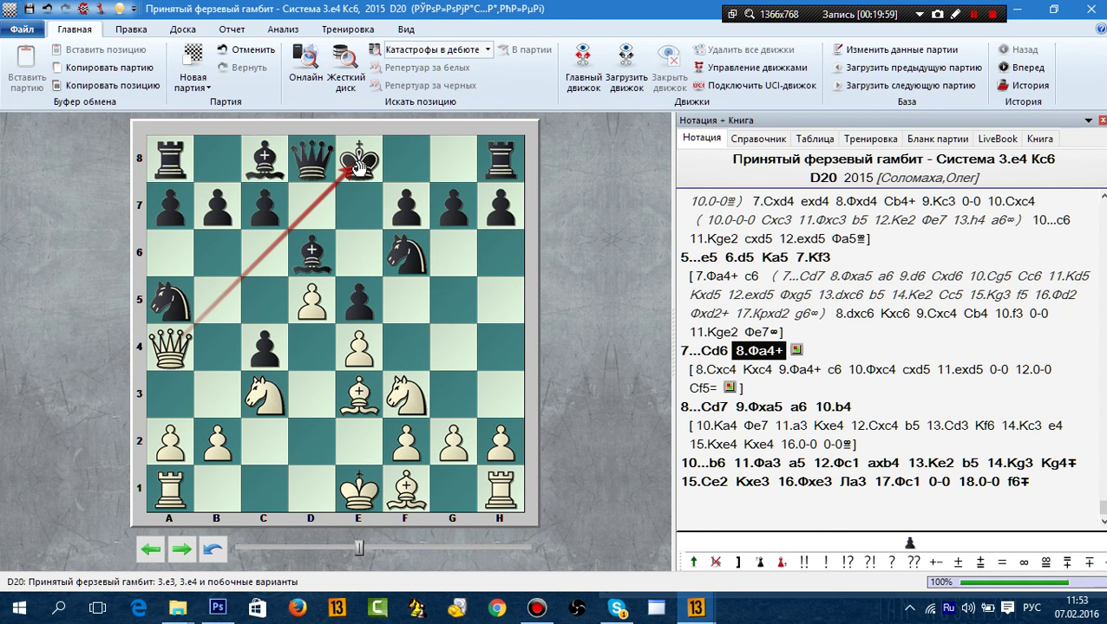
left_click_drag(176, 354, 354, 170)
Highlight the squares b5, c6, d7, e6 and f5 in red.
left_click(230, 310)
left_click(258, 268)
left_click(303, 211)
left_click(370, 271)
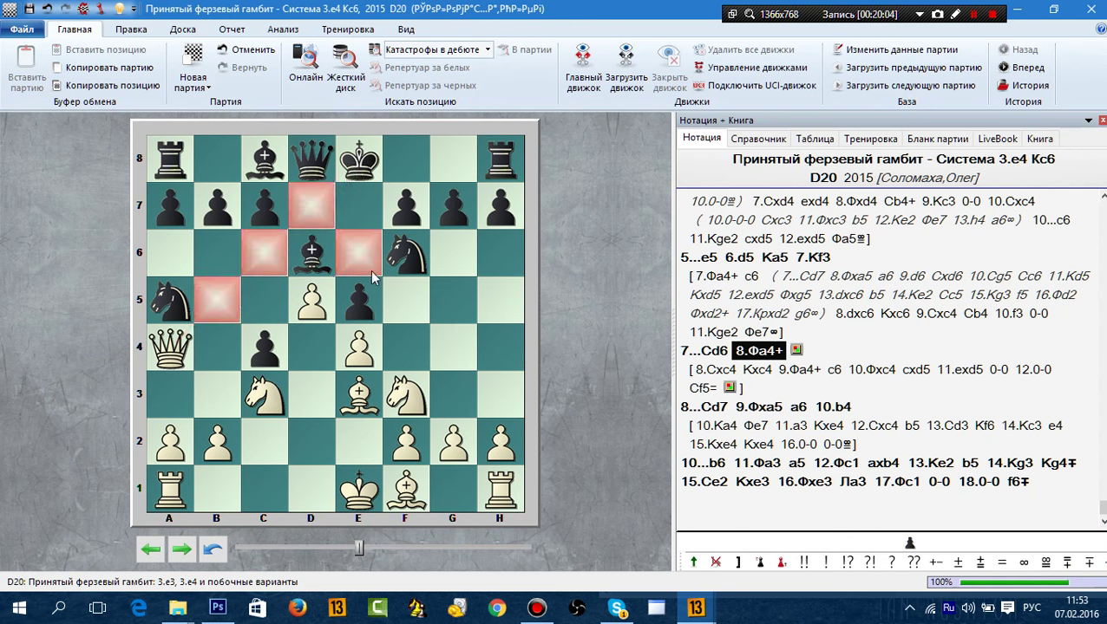
left_click(409, 313)
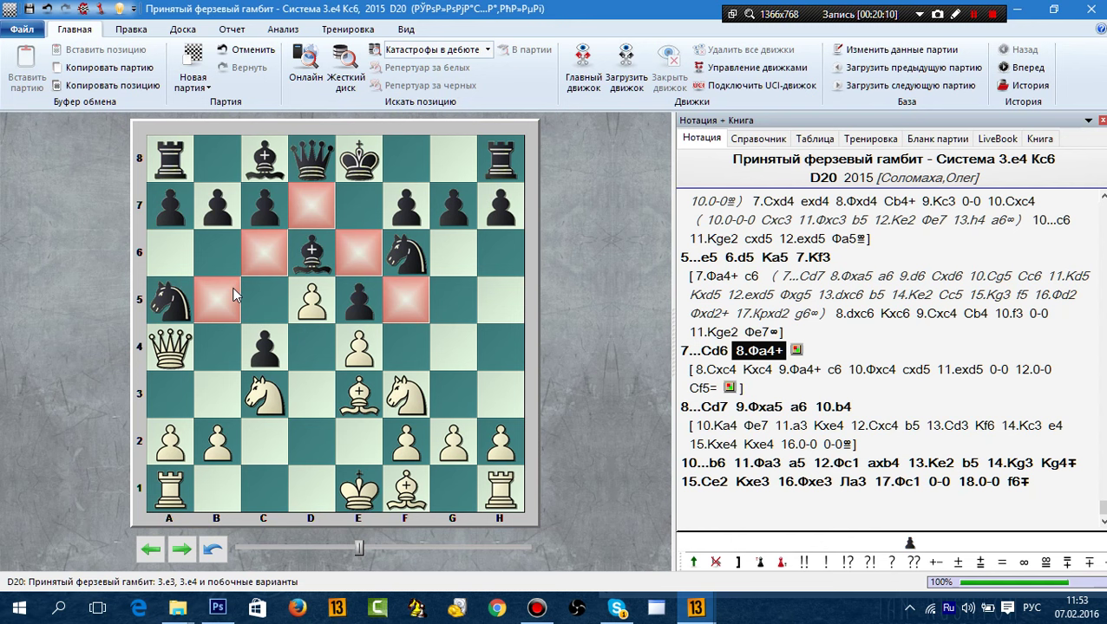
Draw red arrows from a4 to e8 and from h3 to h8.
left_click_drag(232, 294, 376, 170)
left_click_drag(506, 396, 510, 182)
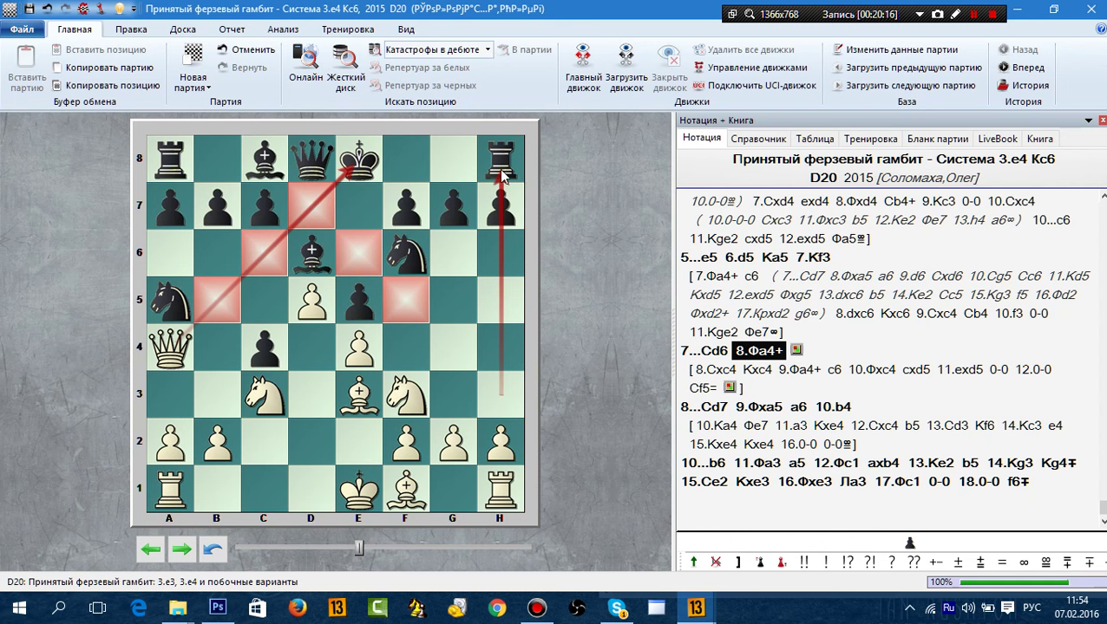
key("alt")
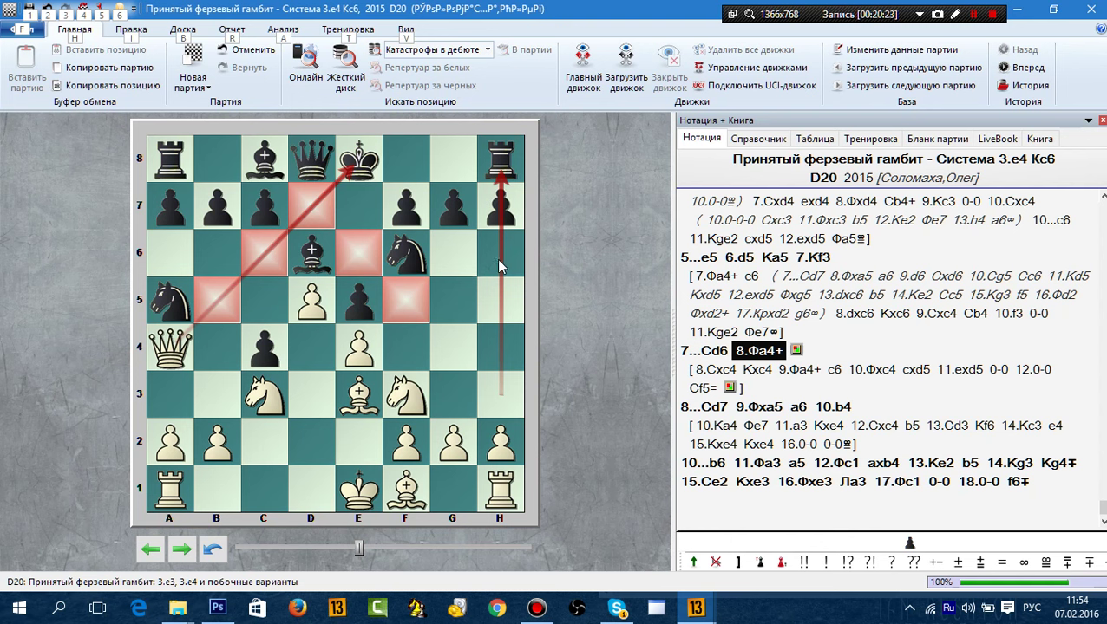
Go to 7...Cd6, look through the whole game notation, and return to the position after 1.d4.
left_click(709, 351)
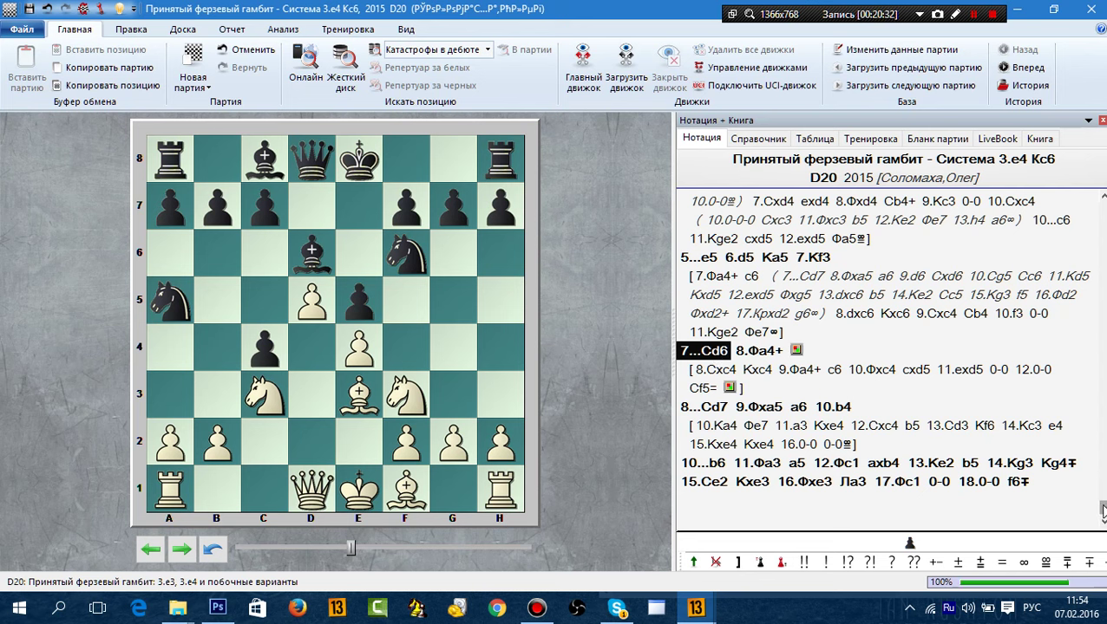
left_click_drag(1102, 508, 1099, 200)
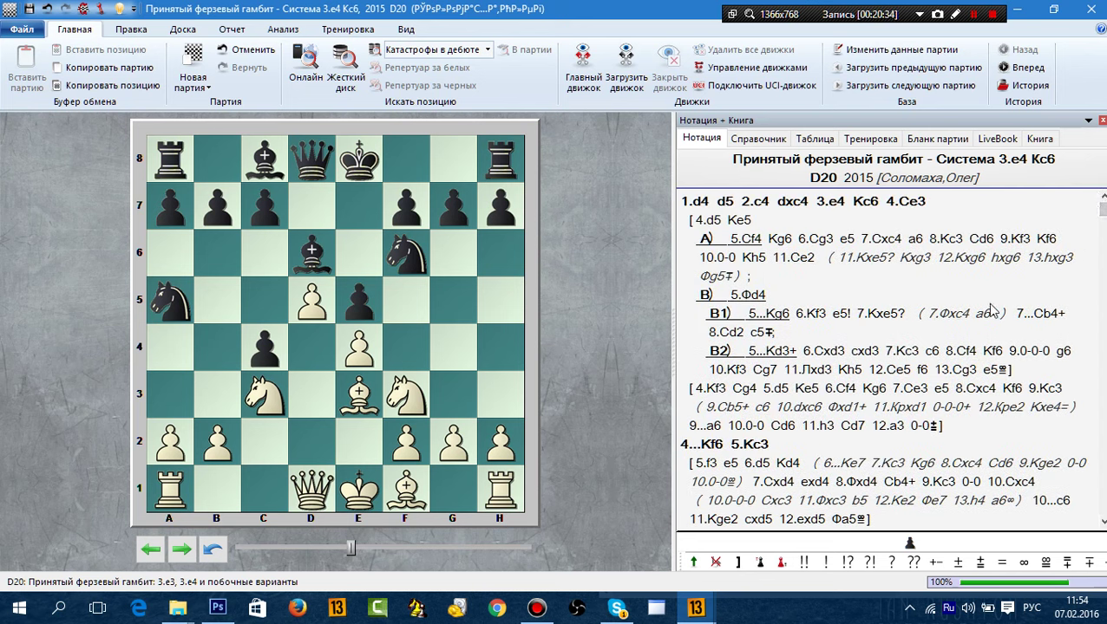
left_click_drag(1098, 212, 1099, 506)
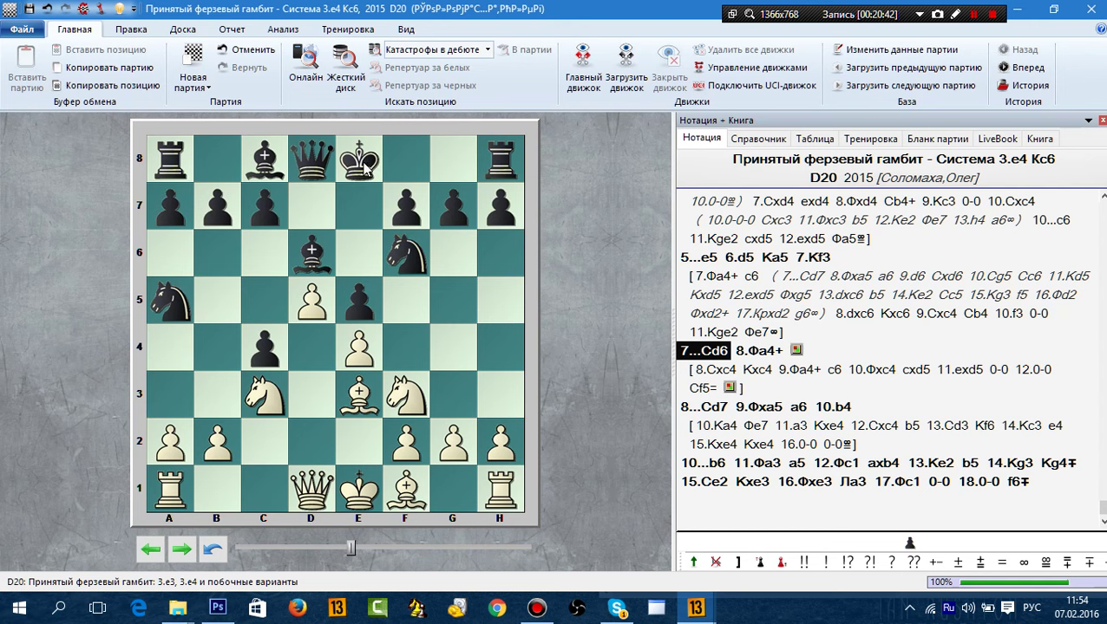
scroll(1104, 468, "up", 5)
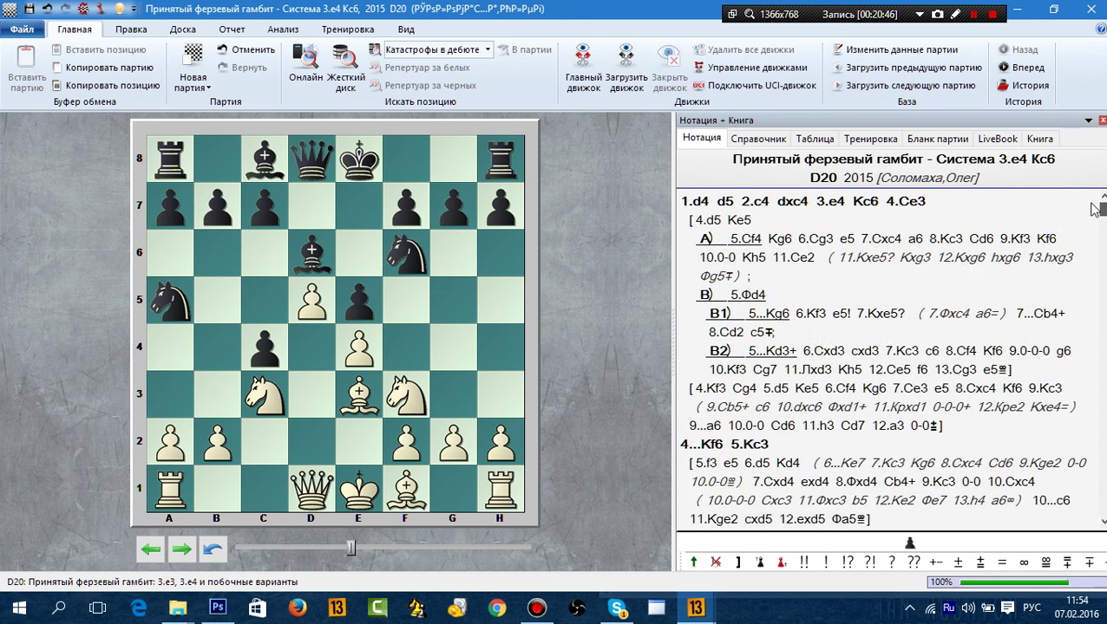
left_click(694, 201)
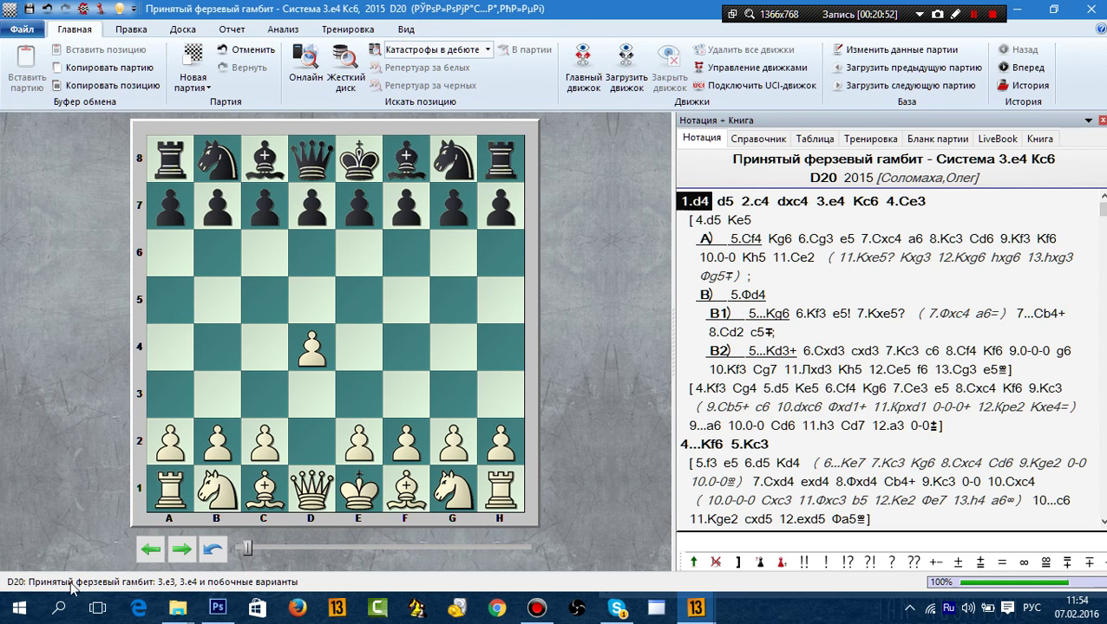
Close the game and open a new empty board from the database window.
left_click(1090, 9)
left_click(584, 334)
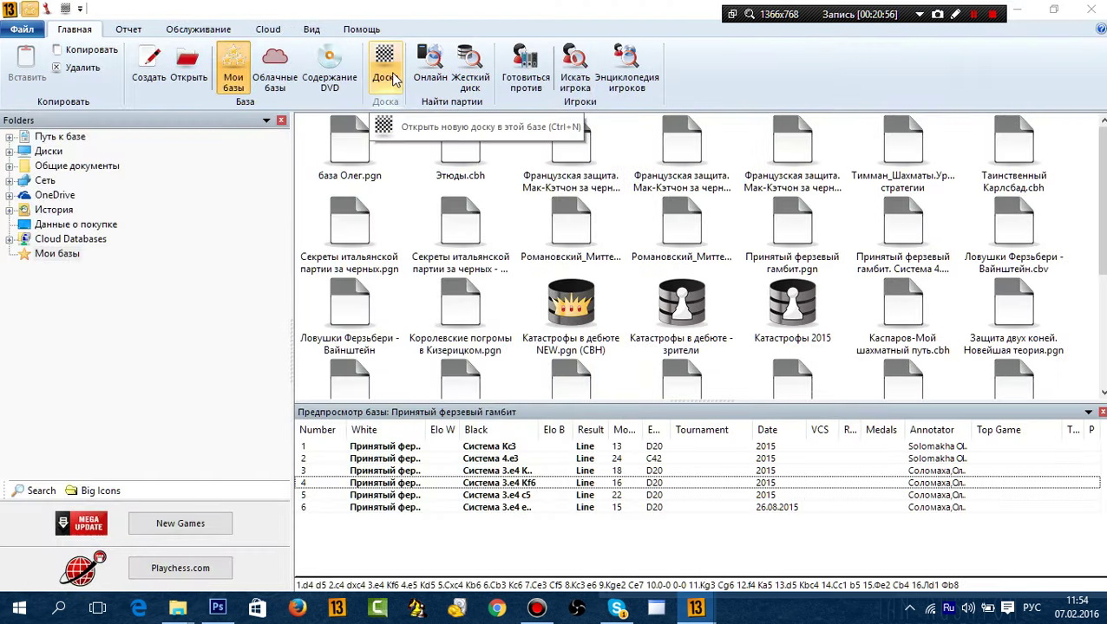
left_click(389, 70)
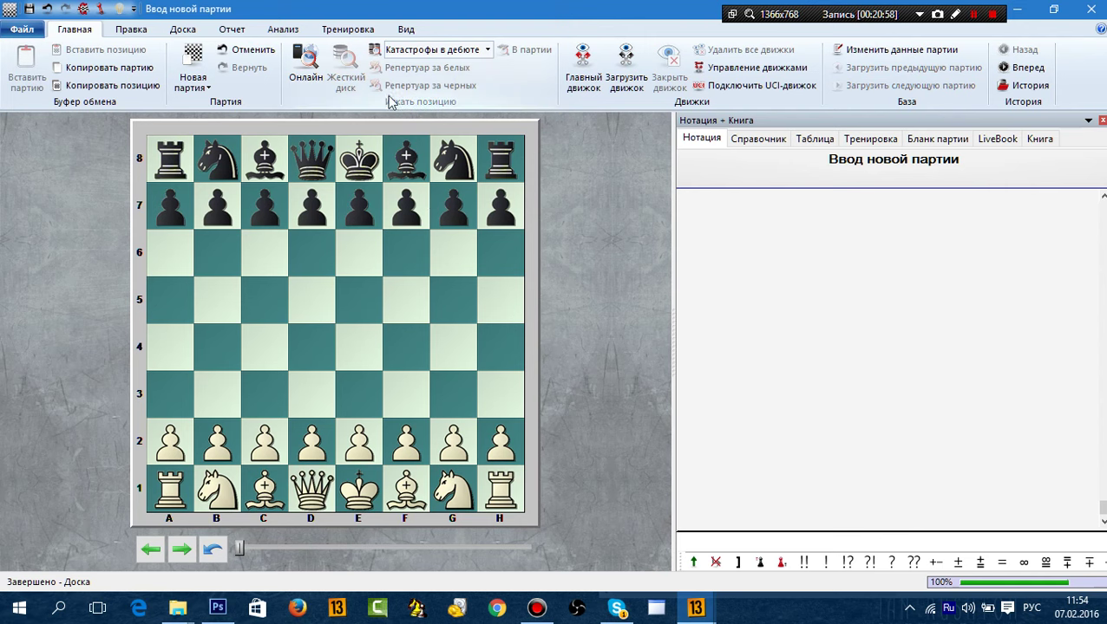
Hide the board window's status bar and show it again.
left_click(406, 30)
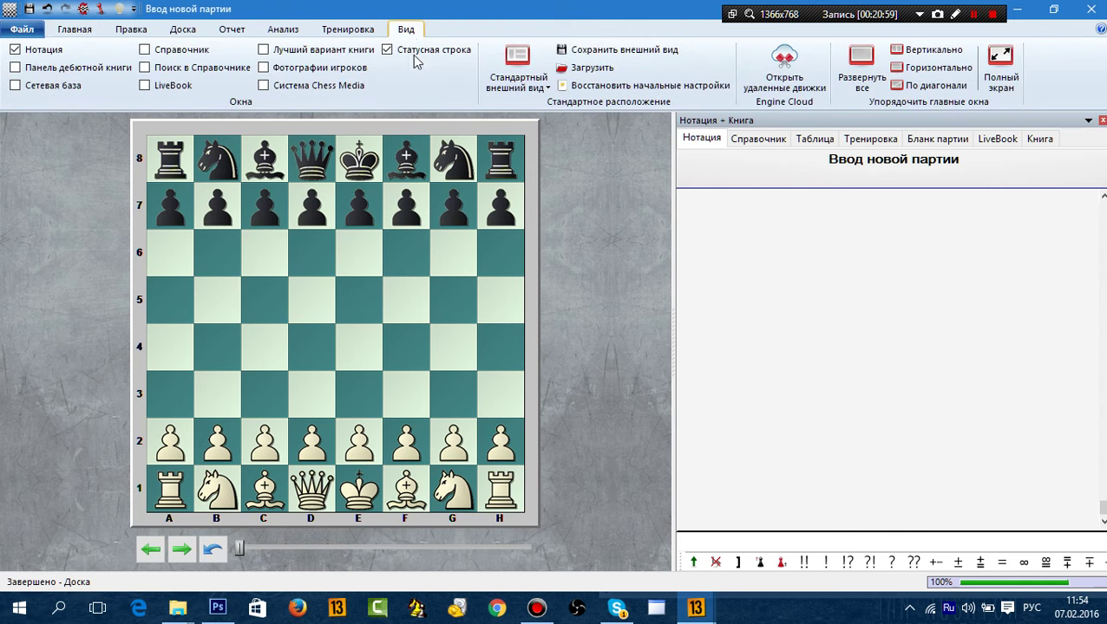
left_click(388, 52)
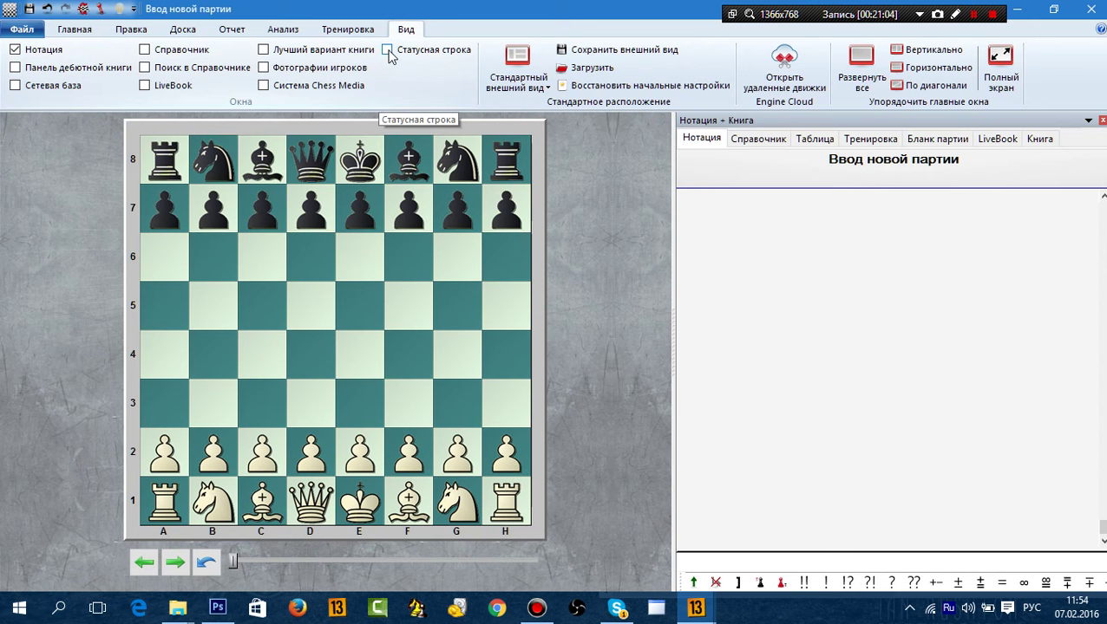
left_click(388, 51)
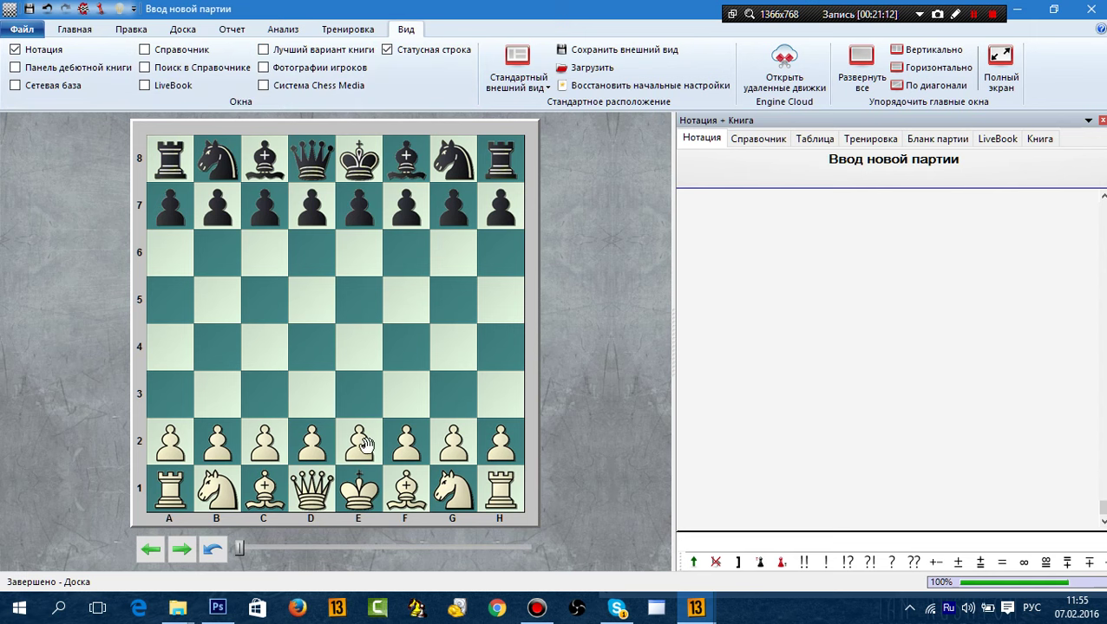
Enter the opening moves 1.e4 e5 2.Kf3 Kc6 3.Cc4 Cc5 4.c3 on the new board.
left_click_drag(364, 440, 360, 347)
left_click_drag(382, 223, 358, 304)
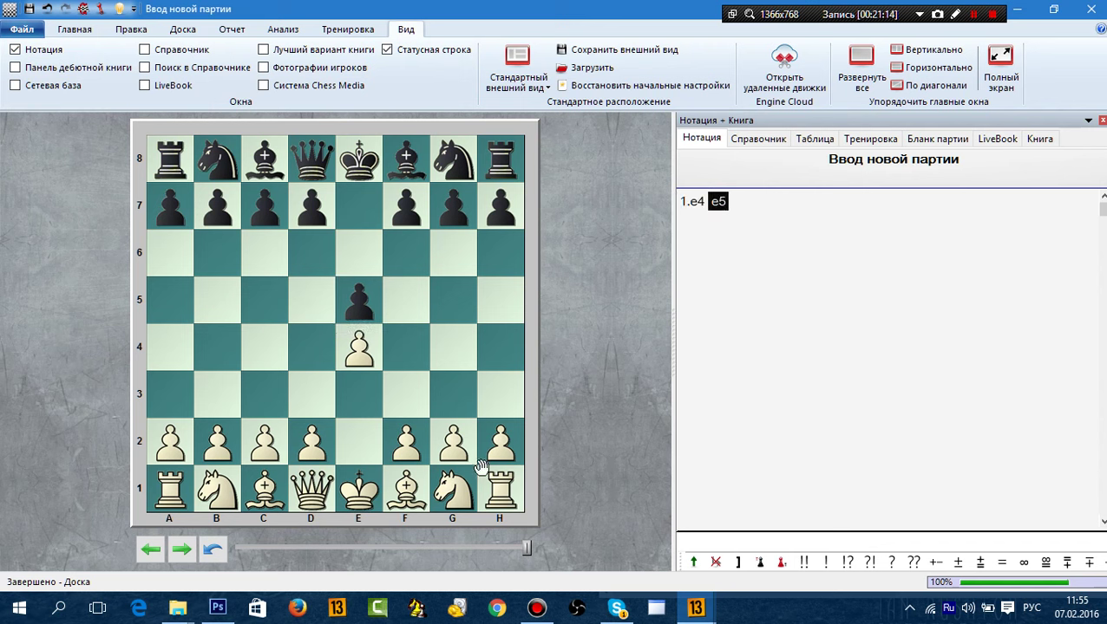
left_click_drag(469, 487, 406, 396)
left_click_drag(216, 158, 264, 253)
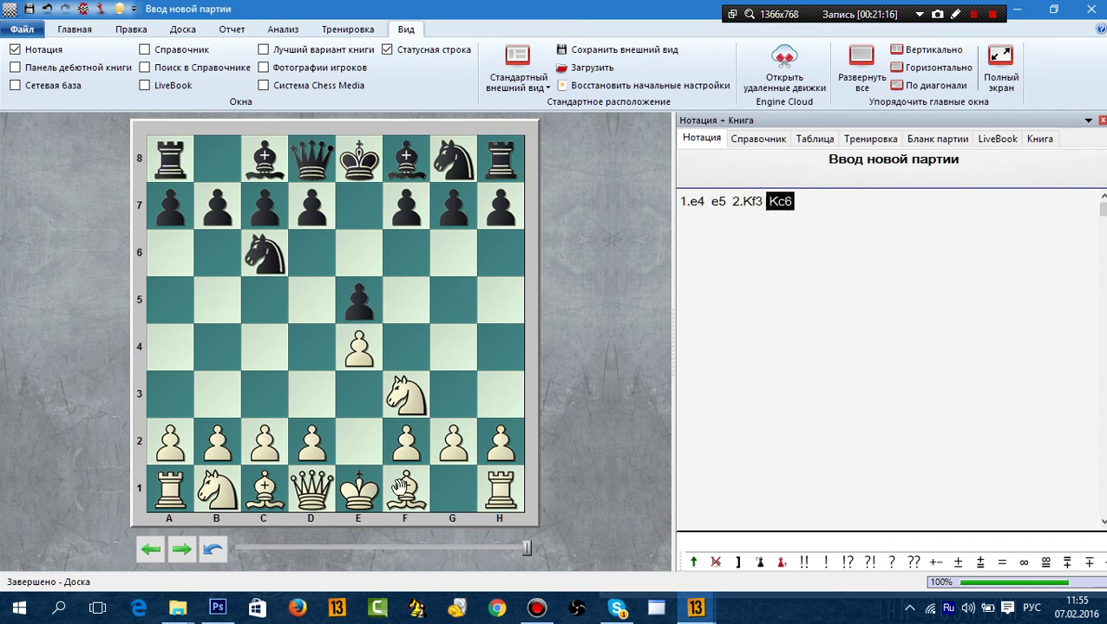
left_click_drag(406, 488, 264, 347)
left_click_drag(406, 160, 264, 304)
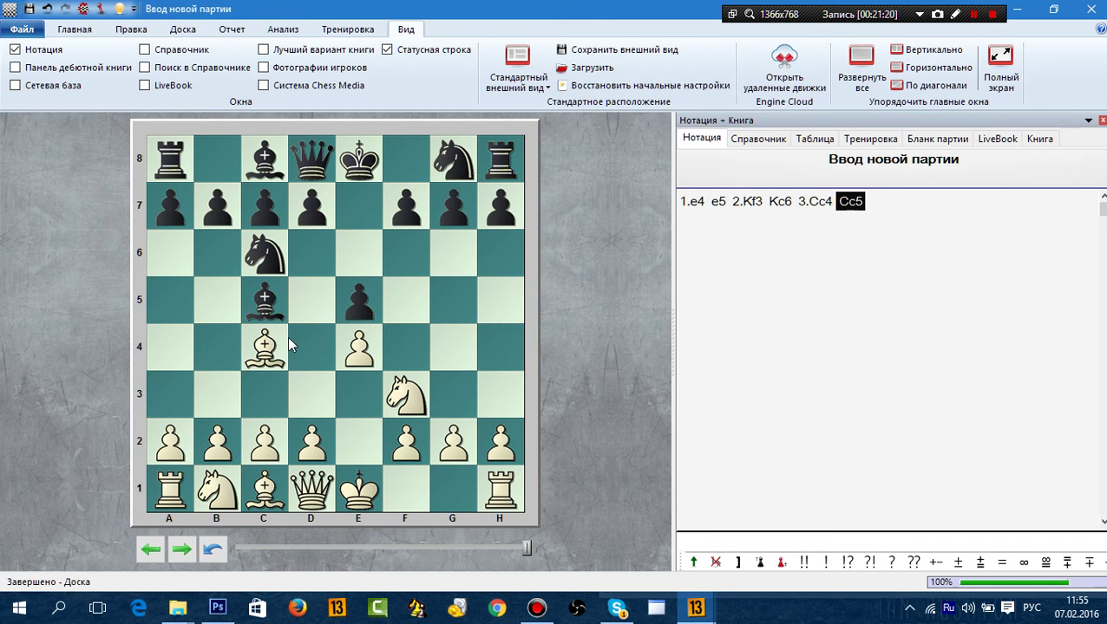
left_click_drag(269, 431, 265, 394)
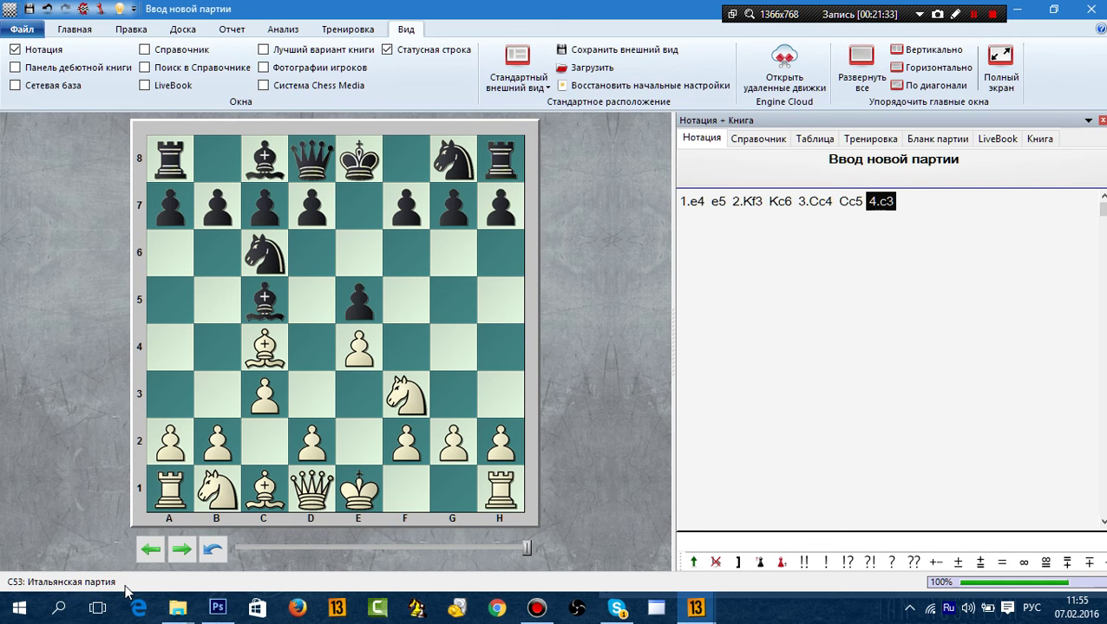
Return to the database window and select the database Принятый ферзевый гамбит. Система 4. e3.cbh.
left_click(26, 30)
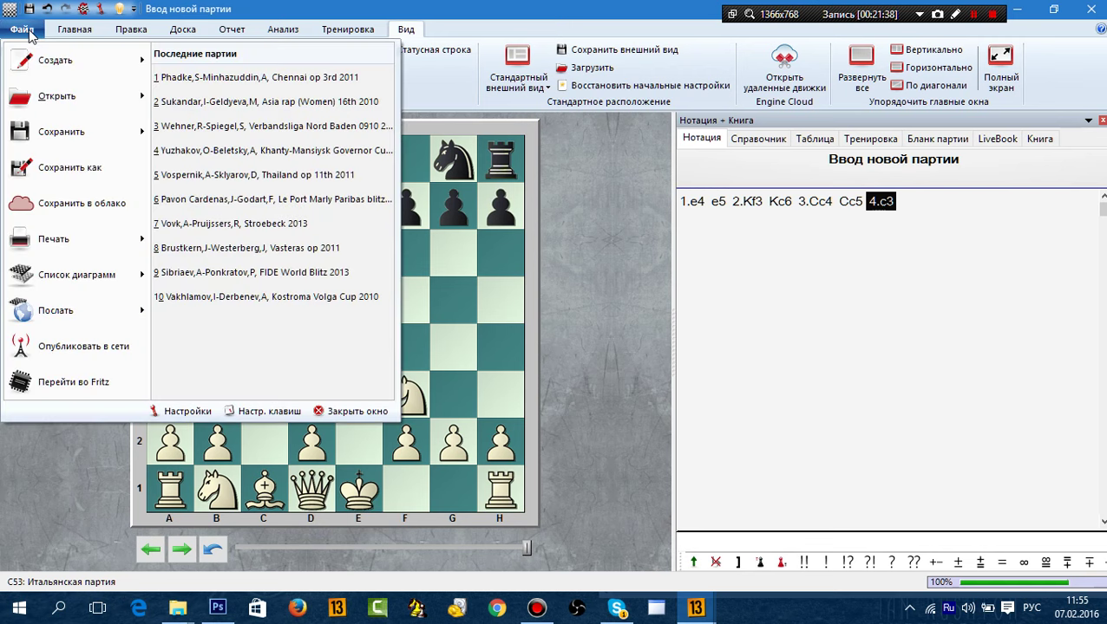
left_click(638, 249)
key("alt+Tab")
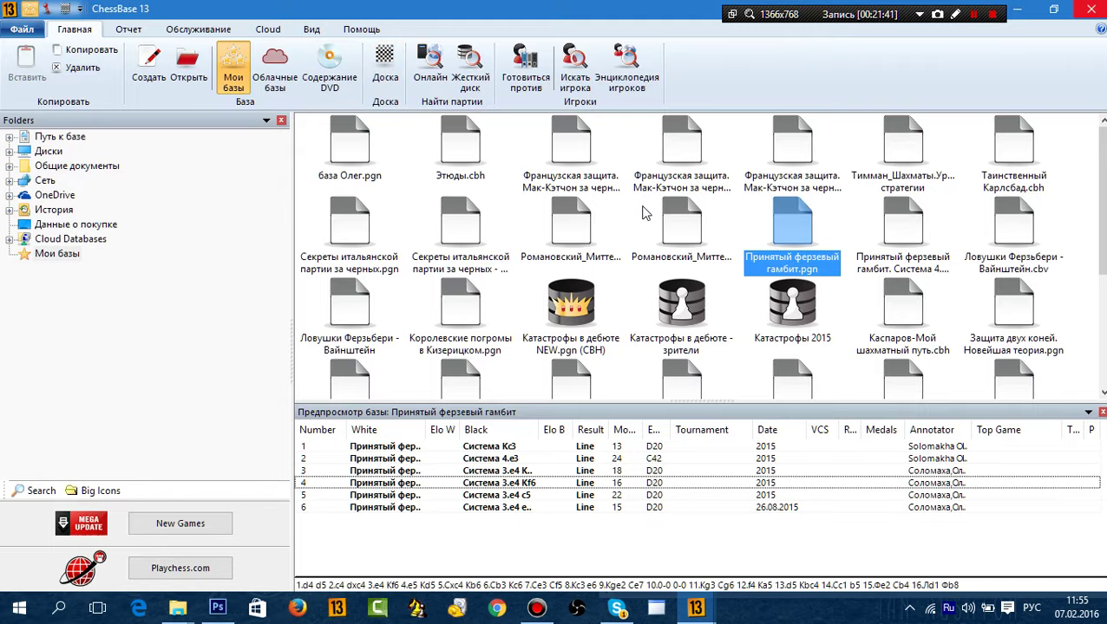
left_click(851, 213)
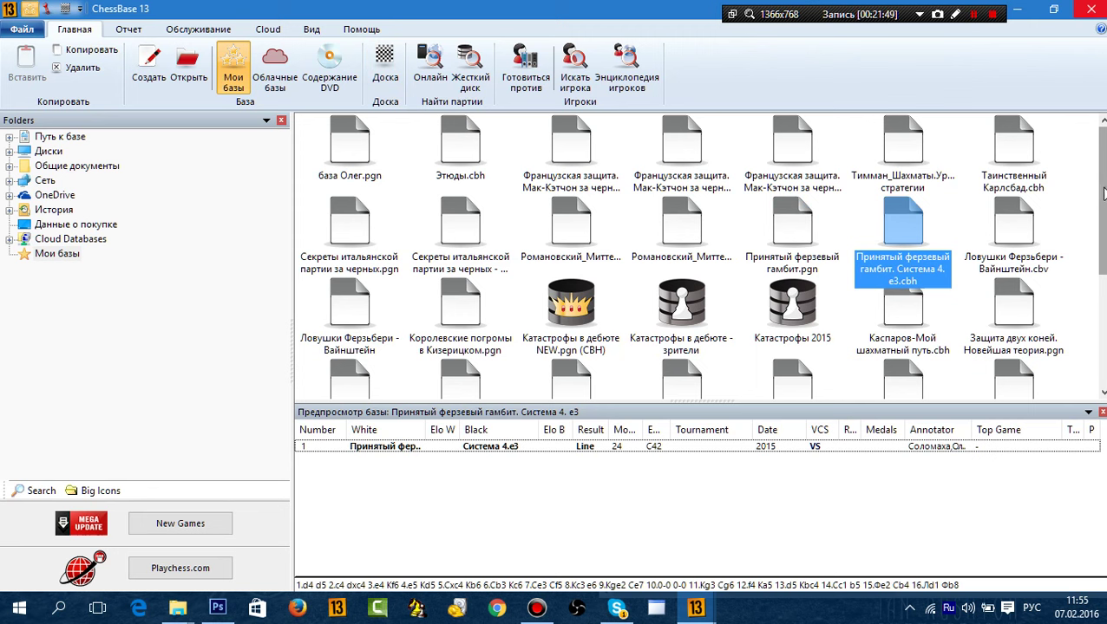
Examine the file types offered for creating a new database, and cancel without creating one.
left_click(22, 32)
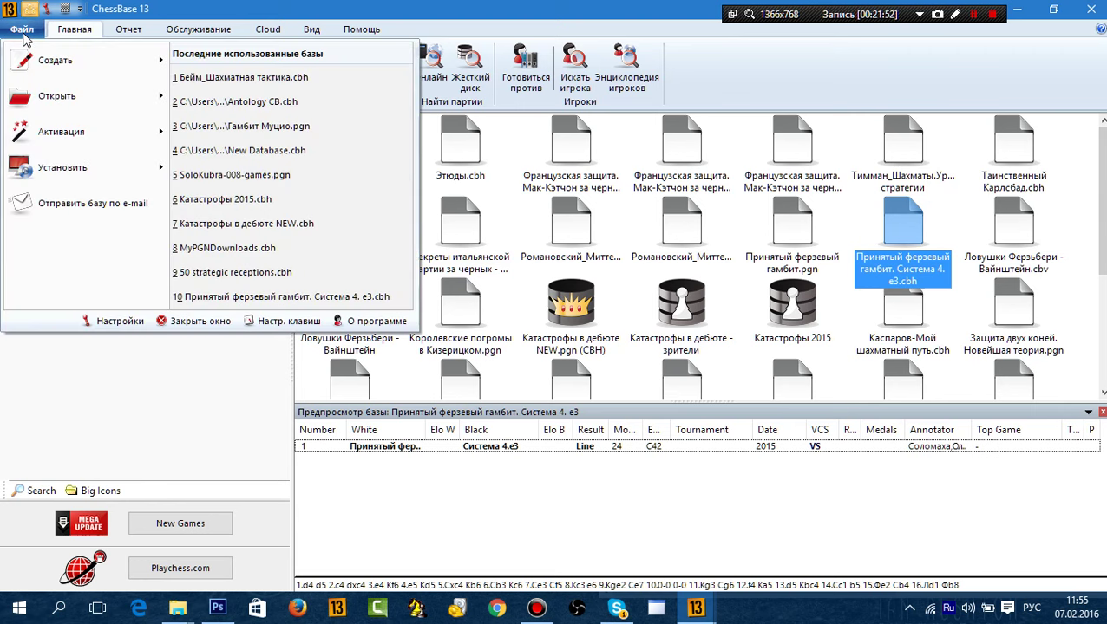
mouse_move(77, 67)
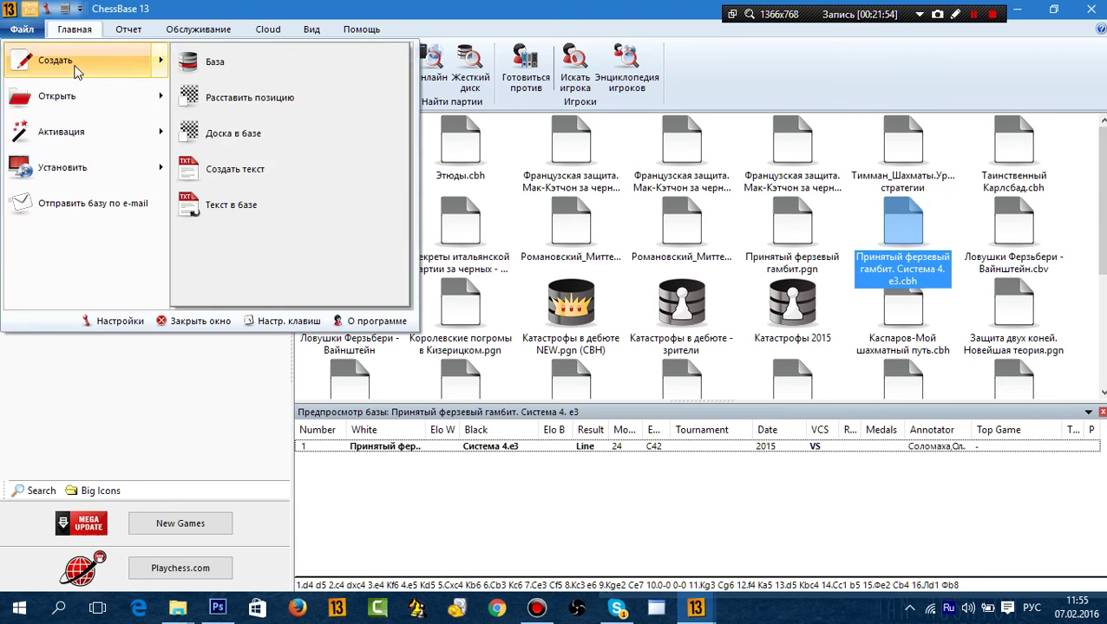
left_click(250, 73)
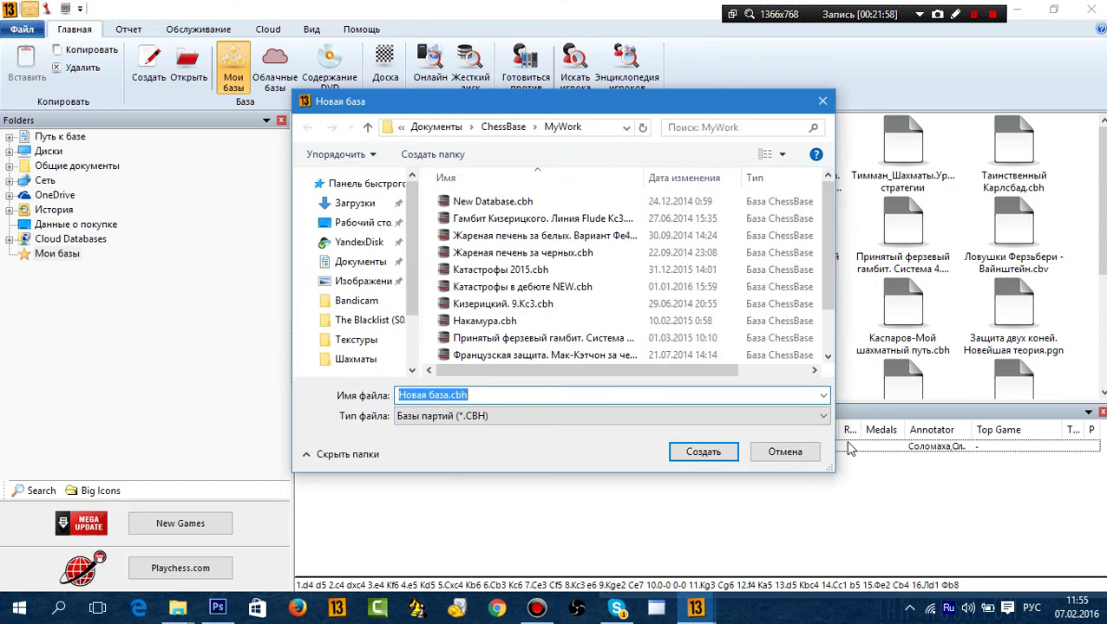
left_click(737, 416)
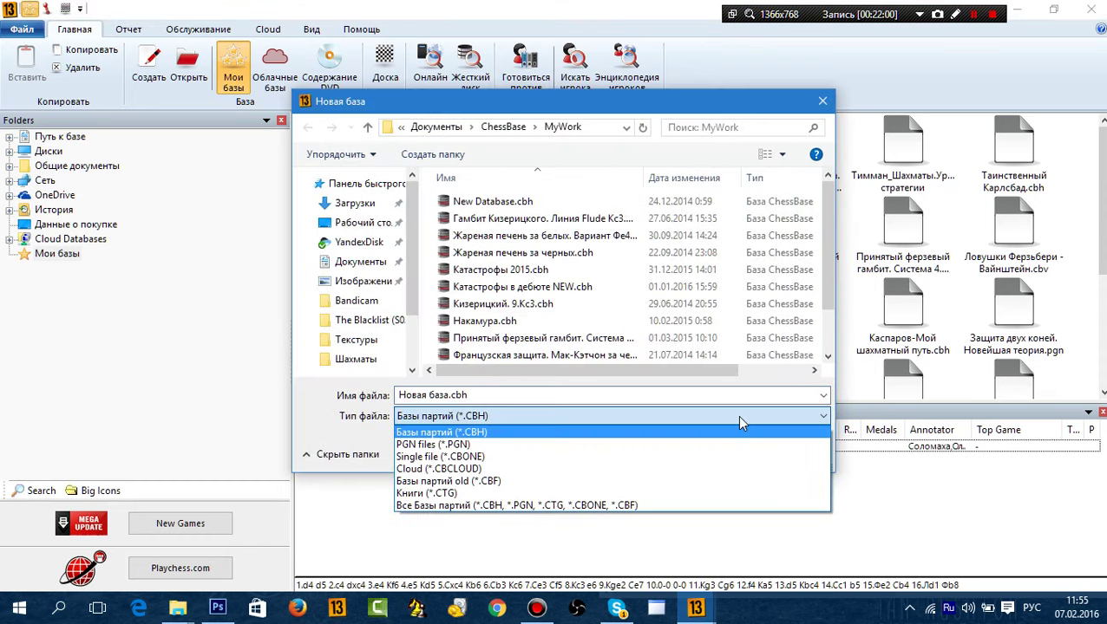
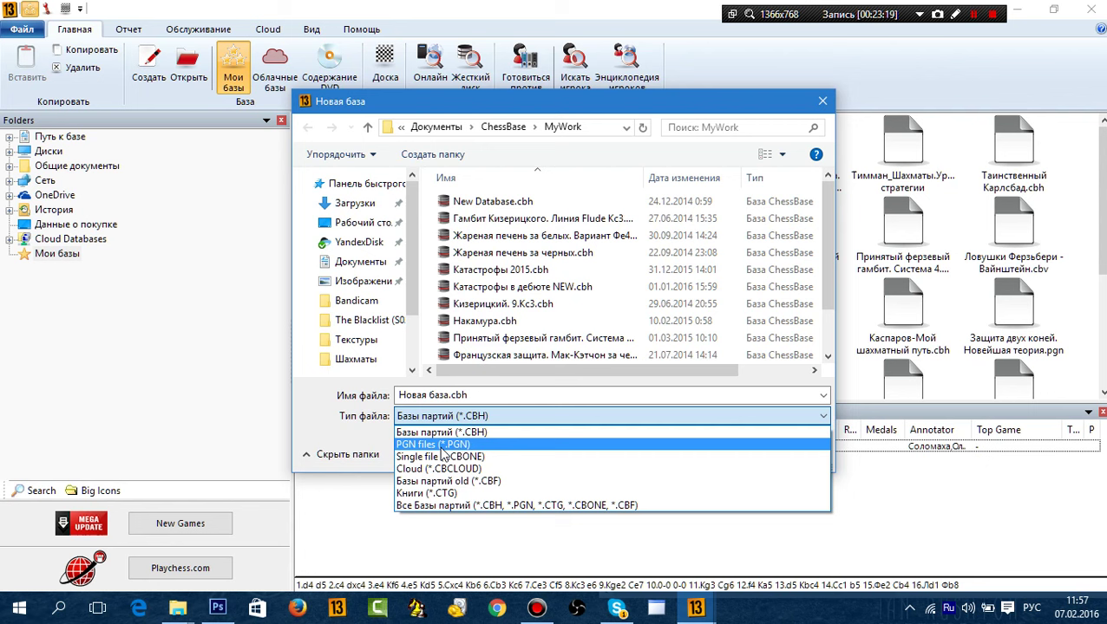
left_click(824, 102)
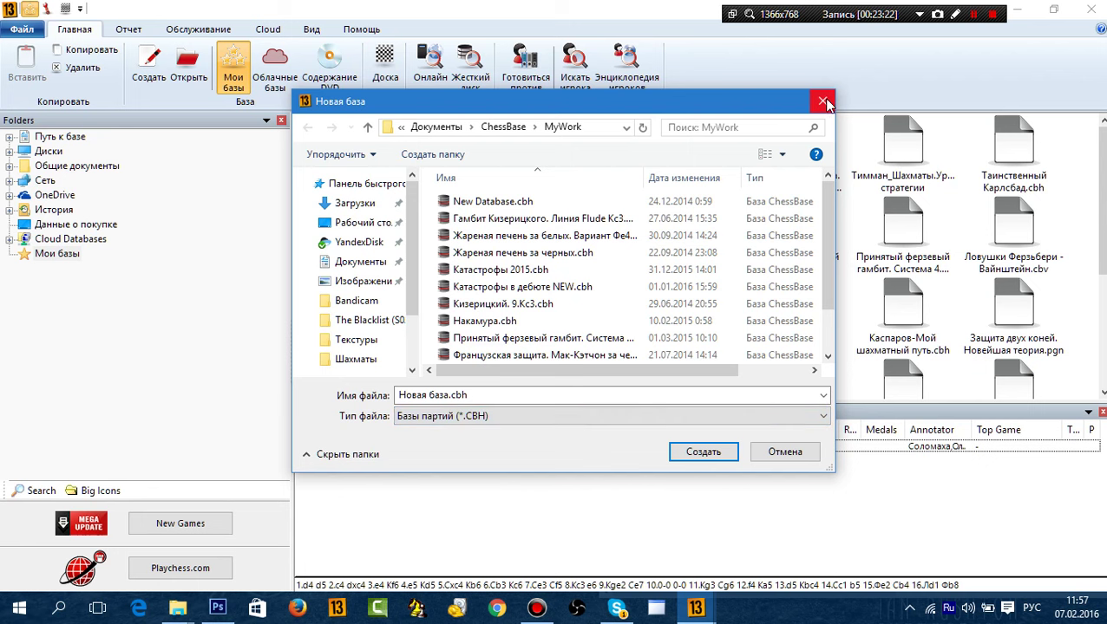
left_click(824, 102)
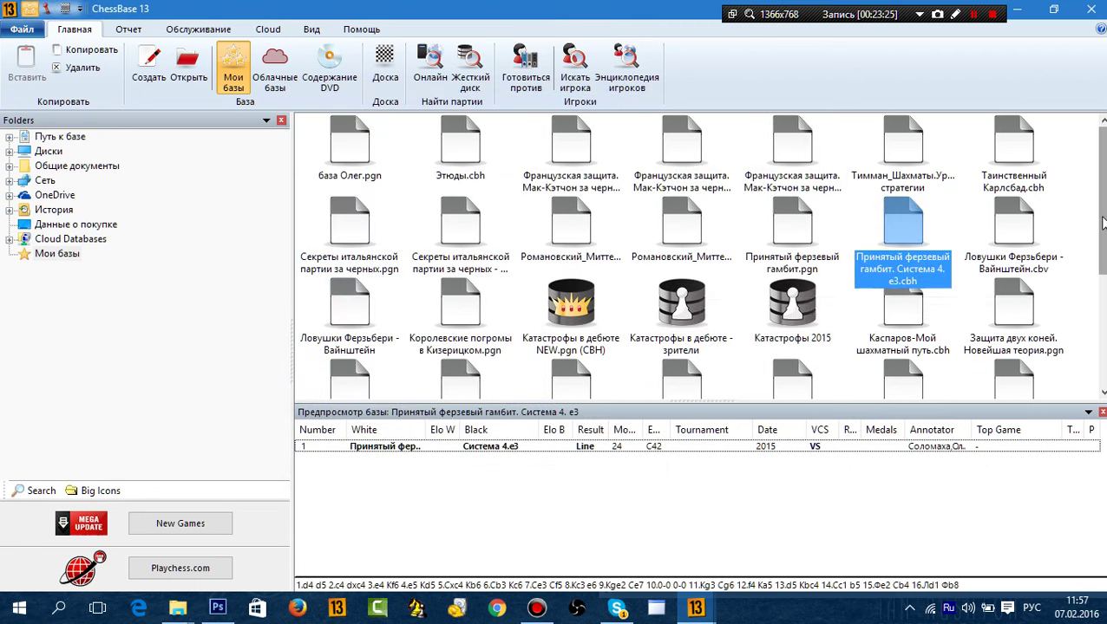
Open the Mega Database 2016, view its list of games, and close it again.
left_click_drag(1103, 224, 1094, 345)
left_click(1011, 255)
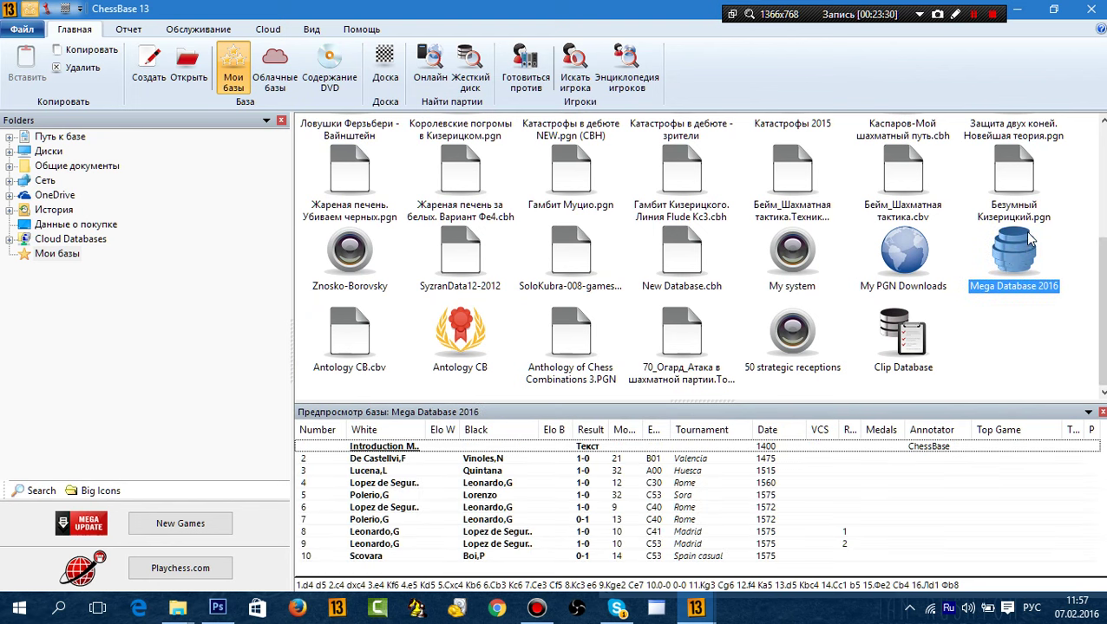
left_click(1057, 347)
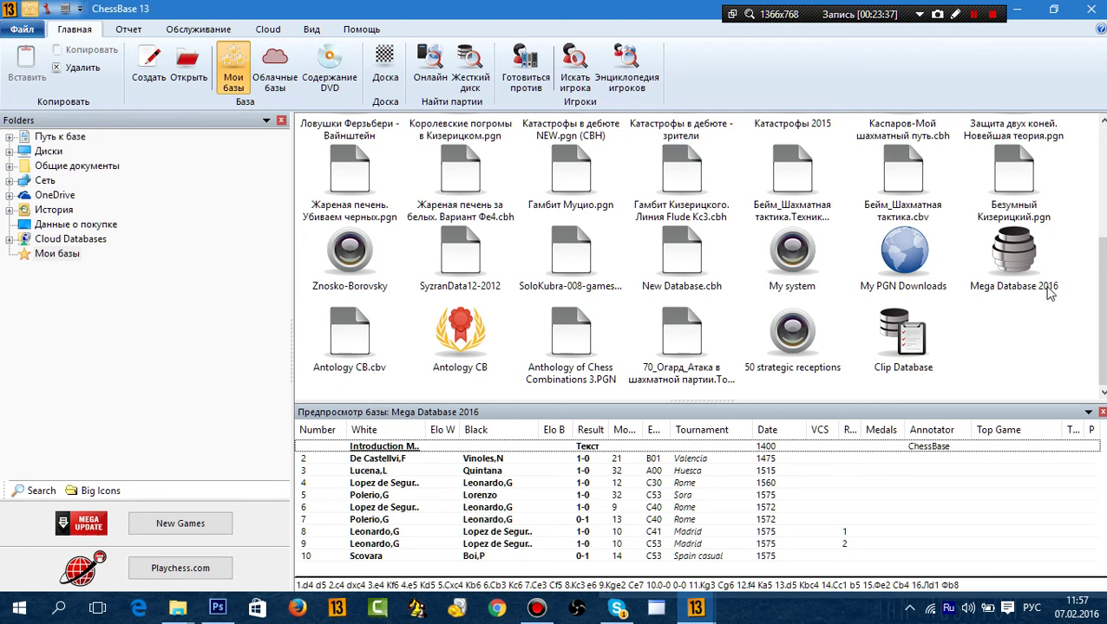
left_click(1009, 256)
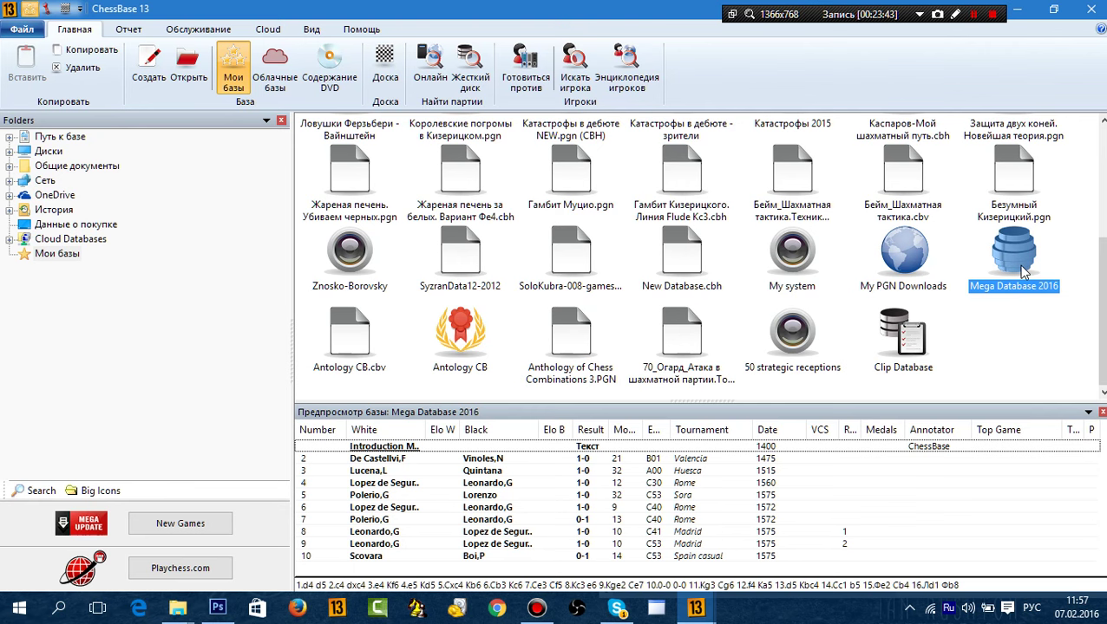
double_click(1009, 260)
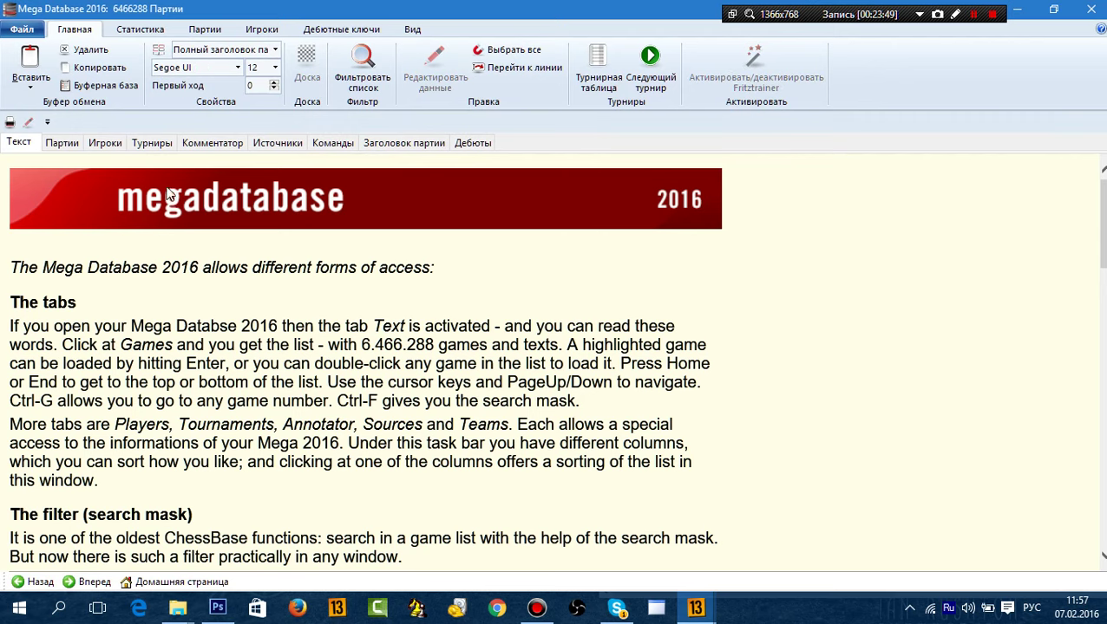
left_click(61, 144)
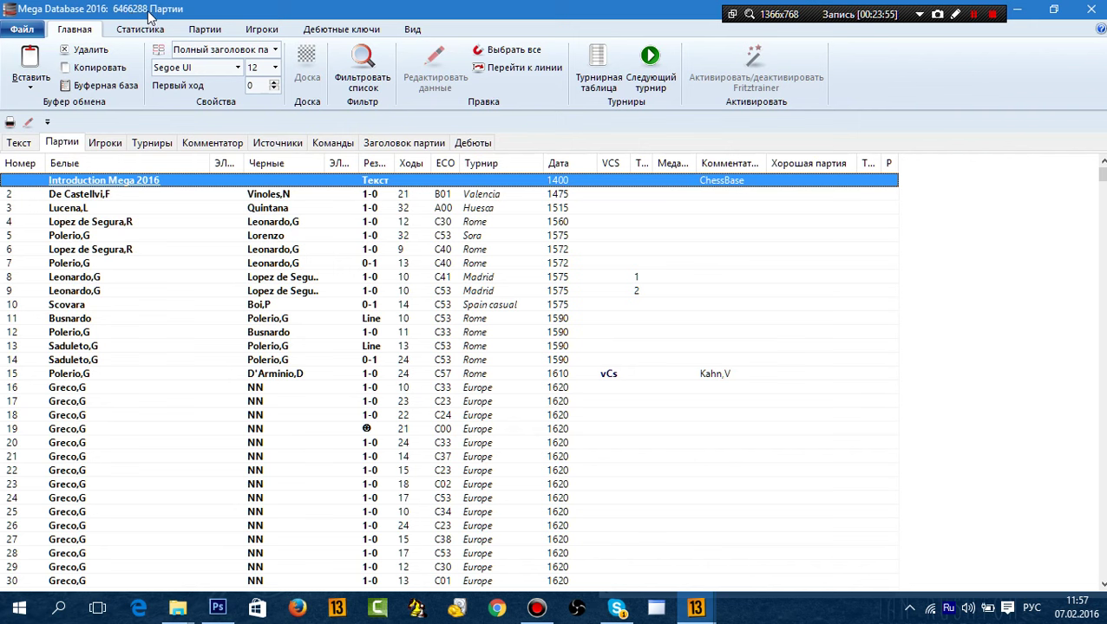
left_click(1091, 9)
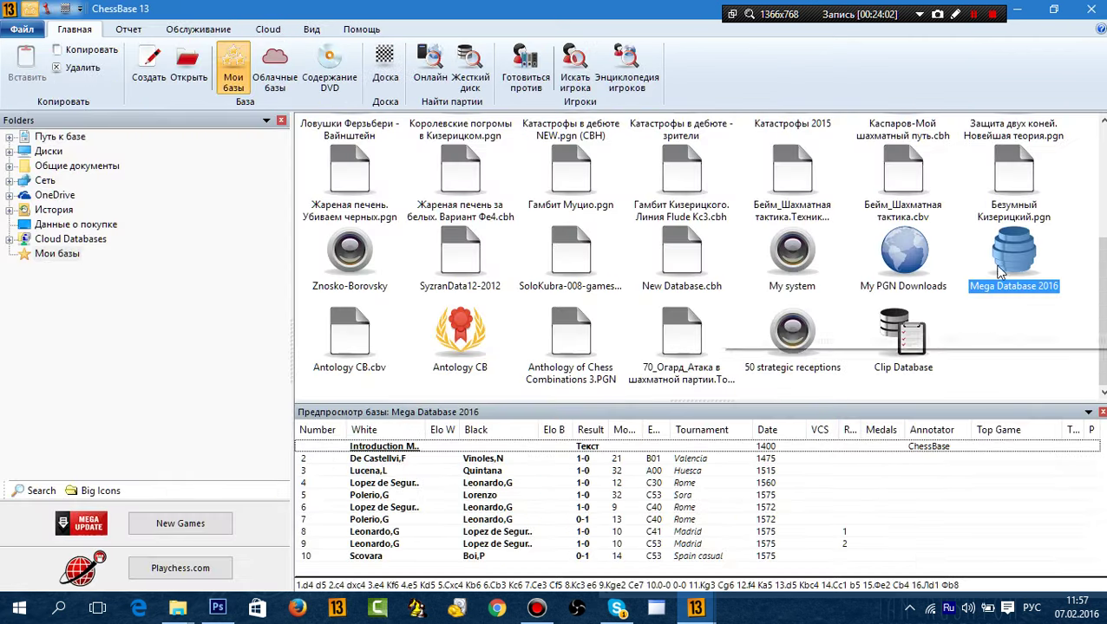
Set Mega Database 2016 as the reference database (Справочник) in its properties.
right_click(1008, 259)
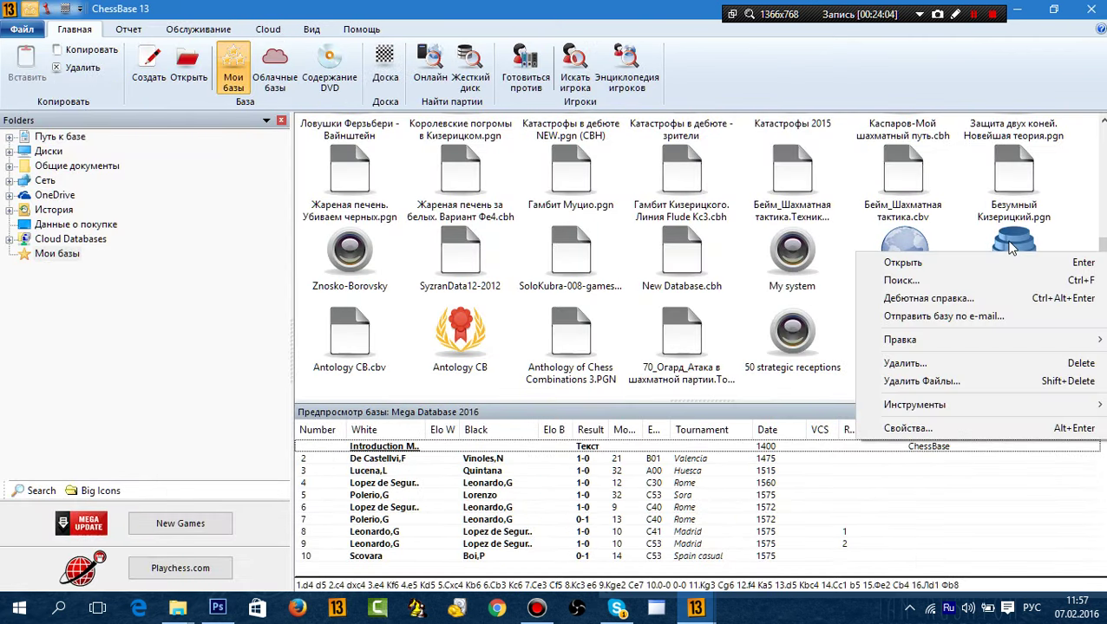
left_click(933, 428)
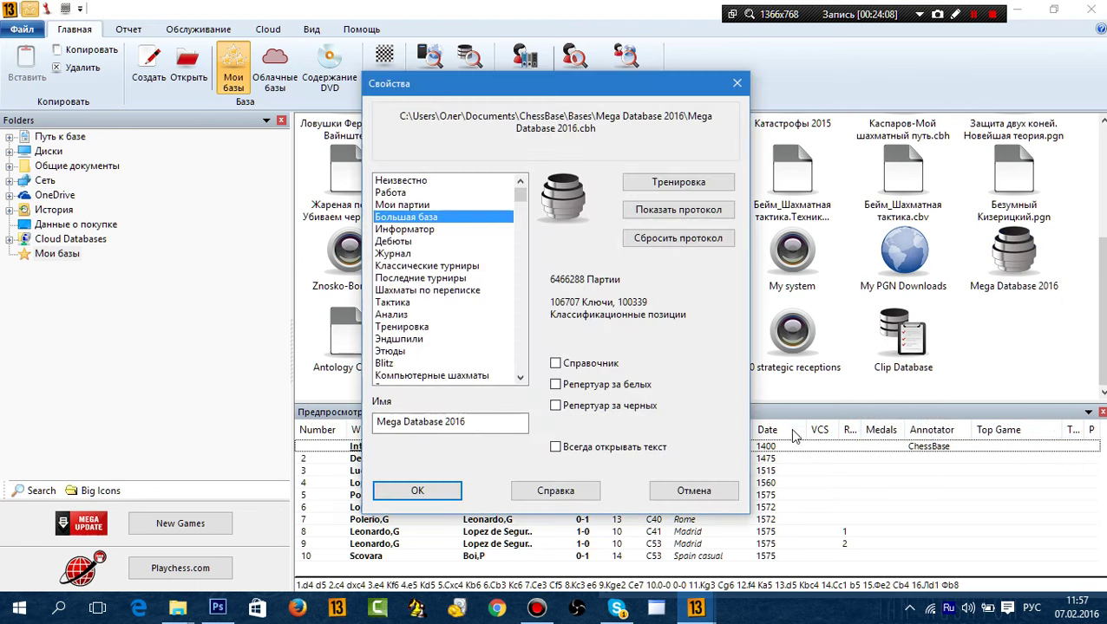
left_click(555, 367)
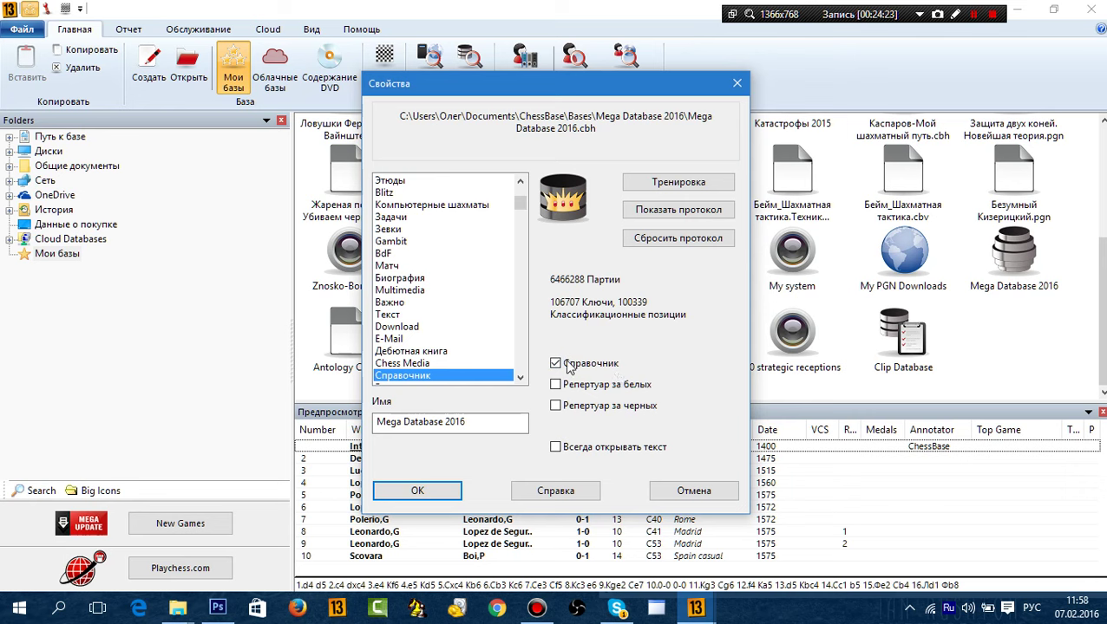
left_click(416, 491)
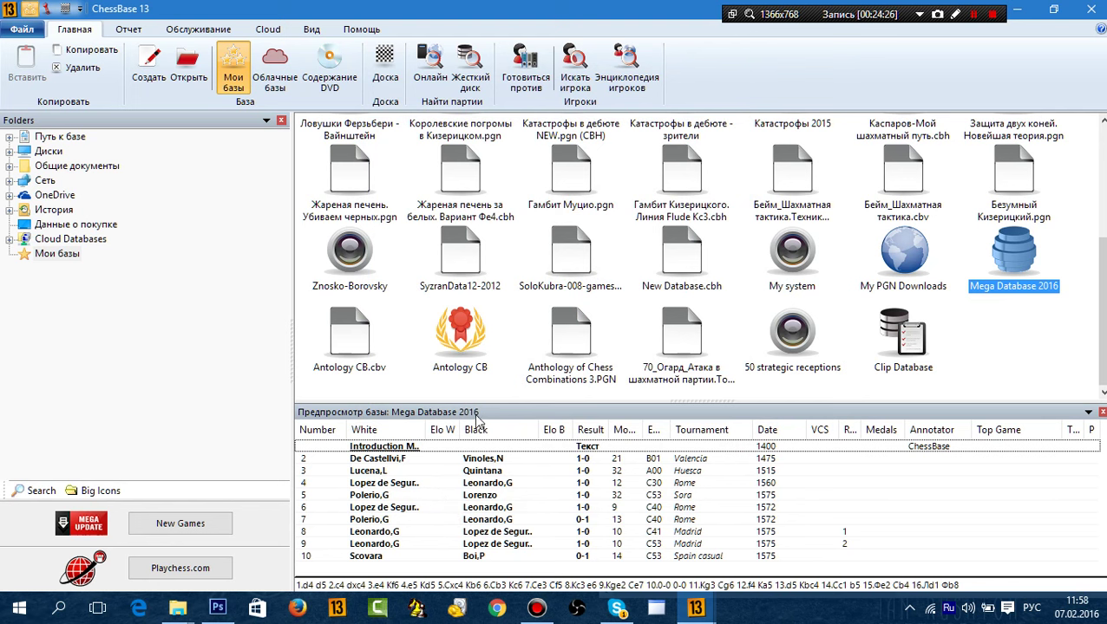
Open a new empty board and enter the moves 1.e4 e5 2.Kf3 Kc6 3.Cc4 Cc5 4.c3 Kf6.
left_click(387, 69)
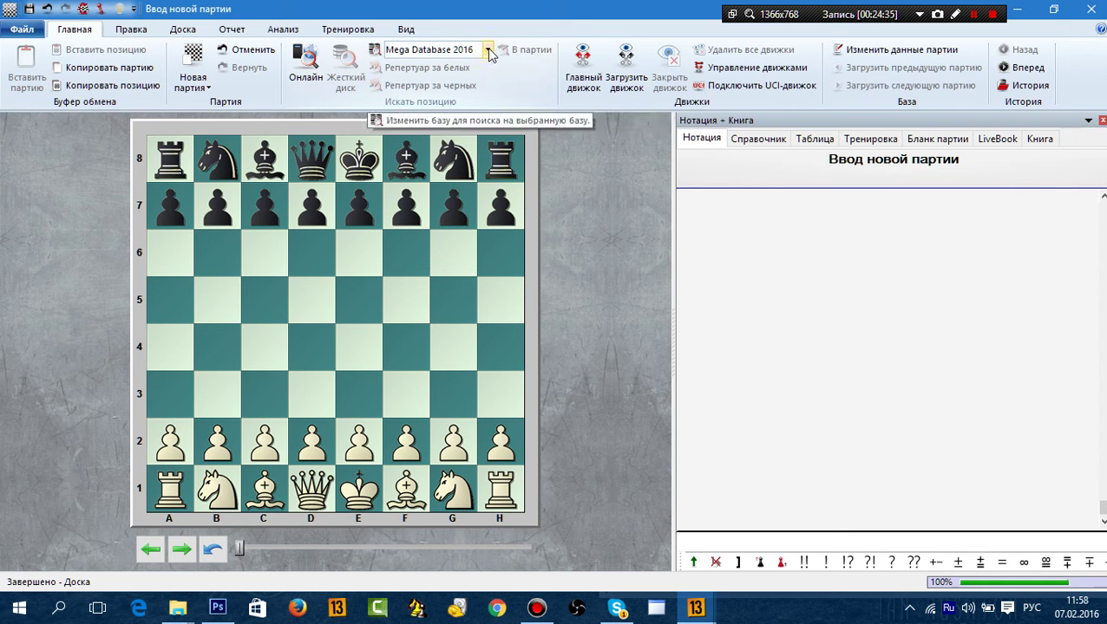
left_click_drag(360, 456, 366, 343)
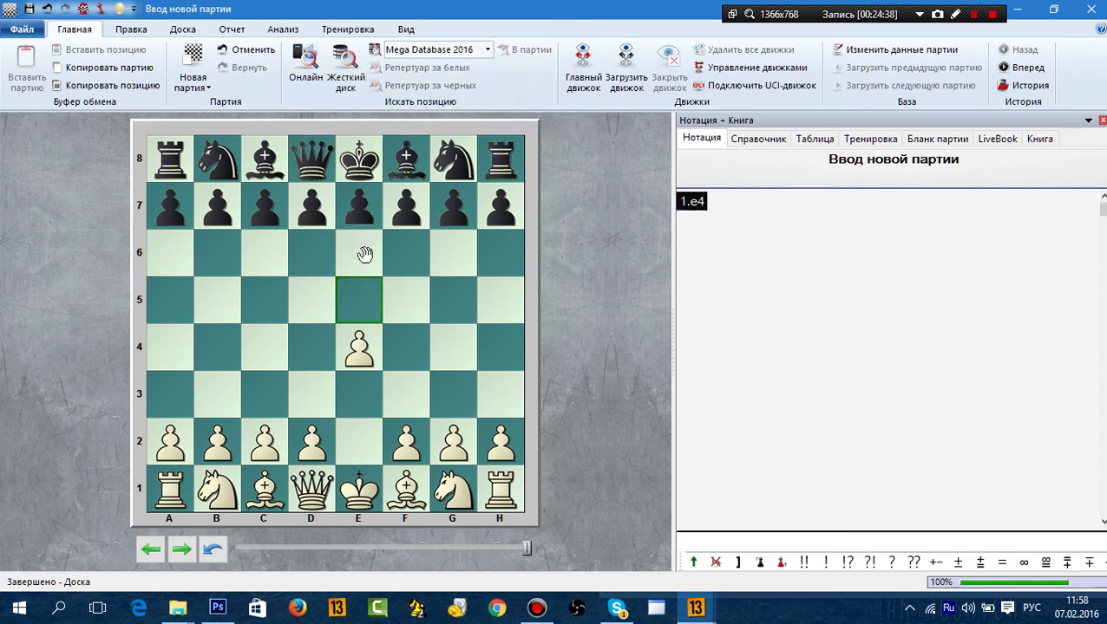
left_click_drag(359, 208, 359, 299)
left_click_drag(452, 490, 407, 420)
left_click_drag(217, 159, 263, 254)
left_click_drag(406, 490, 264, 347)
left_click_drag(406, 159, 265, 299)
left_click_drag(263, 438, 265, 394)
left_click_drag(449, 159, 406, 252)
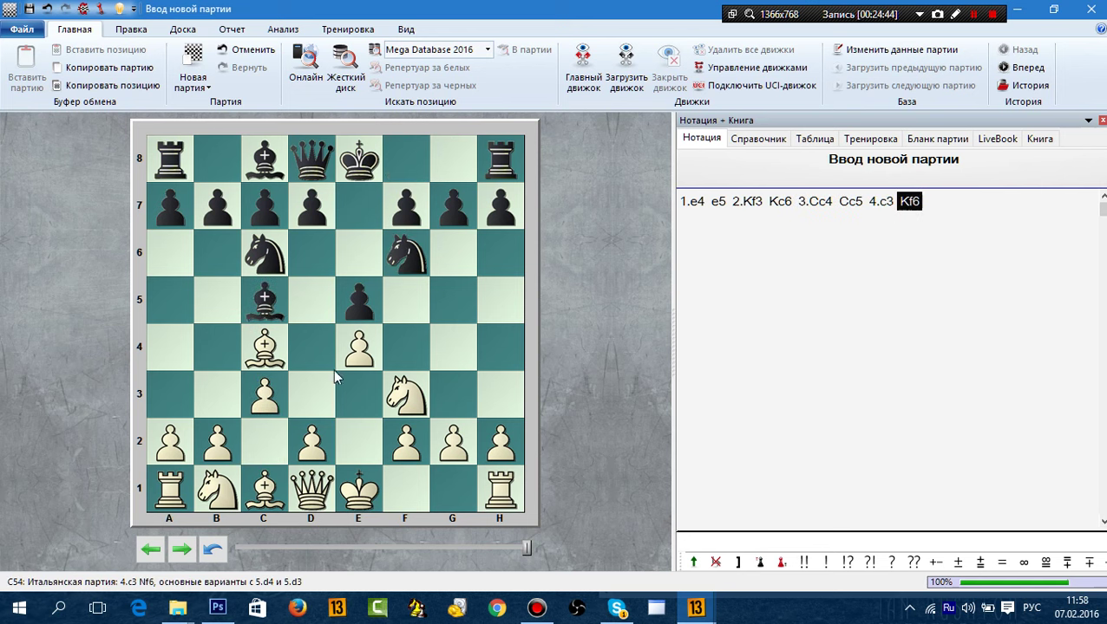
Continue the game with the moves 5.d4 exd4 6.cxd4 Cb4+ 7.Kc3 Kxe4.
left_click_drag(311, 442, 311, 347)
left_click_drag(359, 300, 311, 347)
left_click_drag(265, 394, 310, 347)
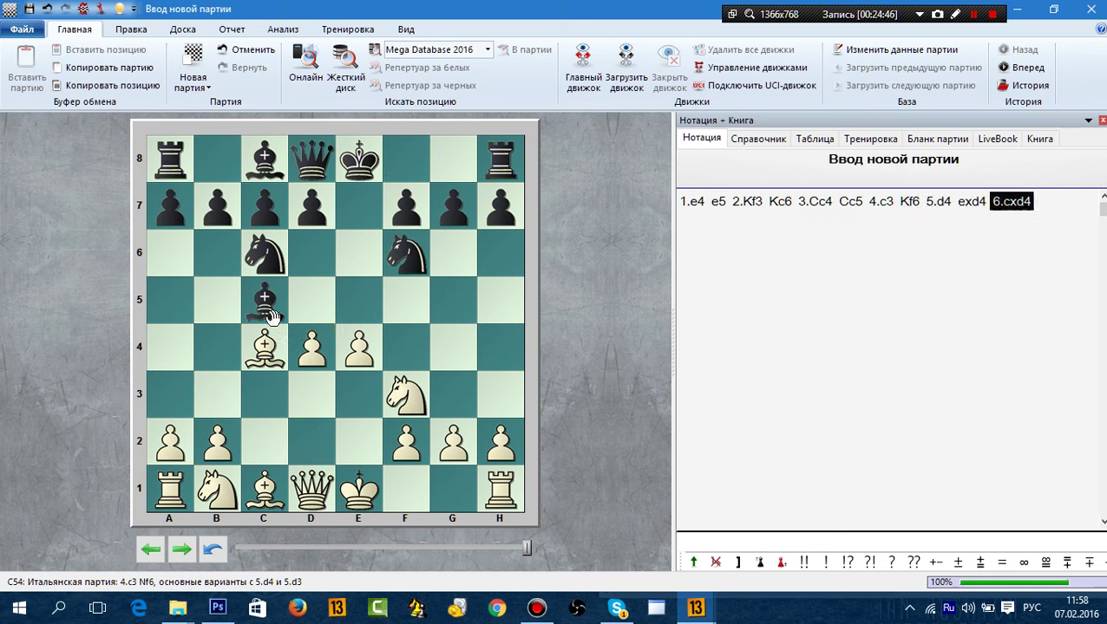
left_click_drag(271, 316, 217, 347)
left_click_drag(219, 486, 264, 395)
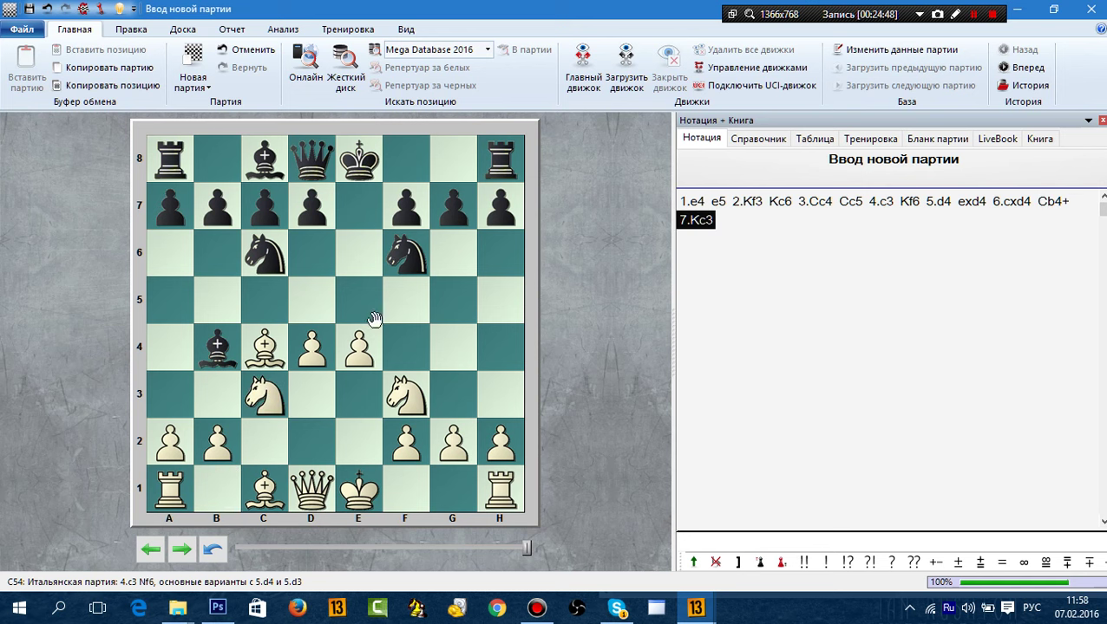
left_click_drag(406, 252, 359, 347)
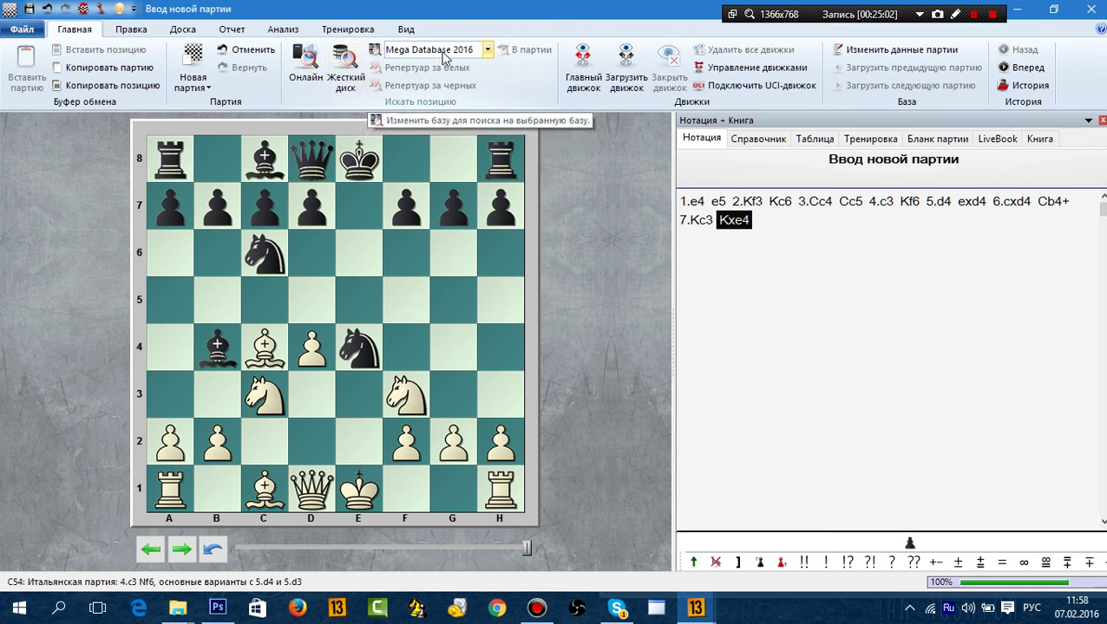
Search Mega Database 2016 on the hard disk for the current position, agreeing to create the search booster (CBB).
left_click(348, 66)
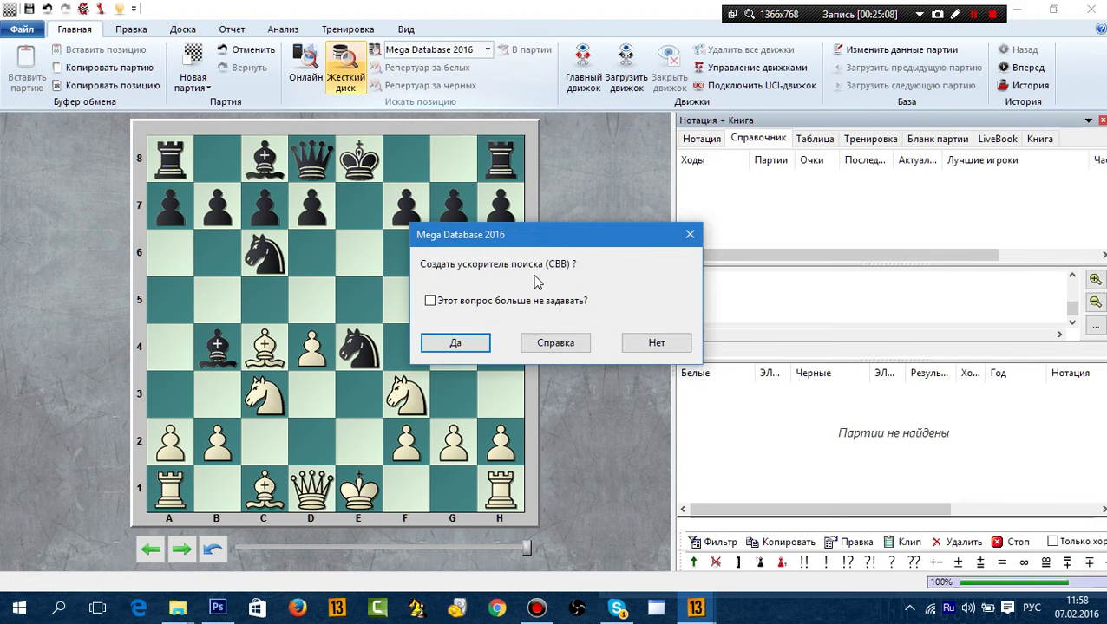
left_click(453, 344)
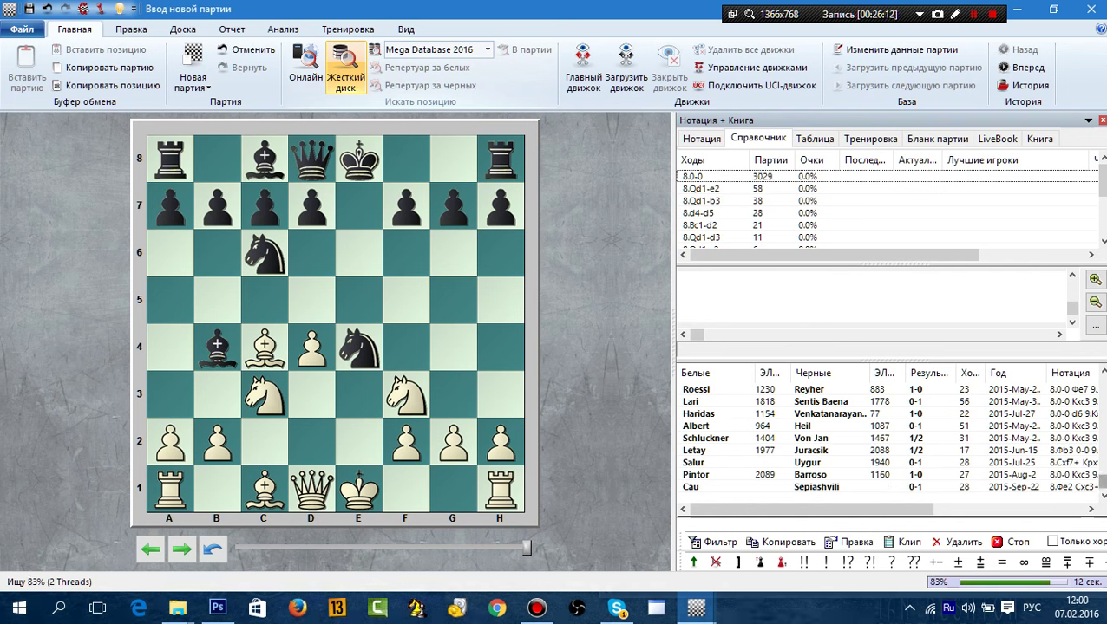
left_click_drag(1102, 486, 1100, 376)
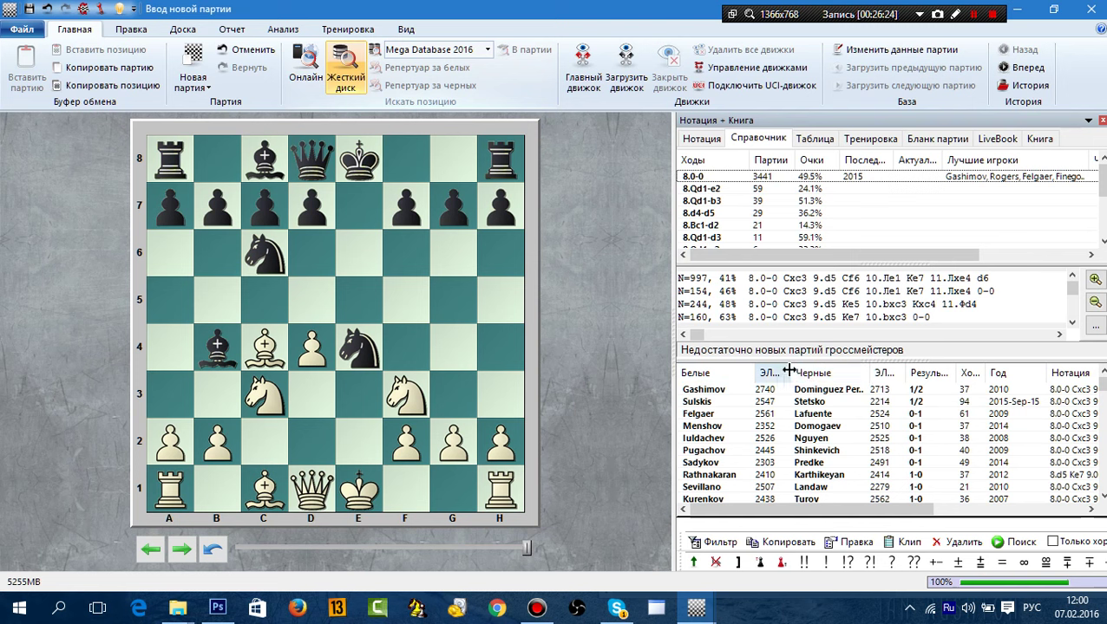
Widen both Elo columns in the list of found games, compare the first two games and open the top one.
left_click_drag(791, 373, 804, 373)
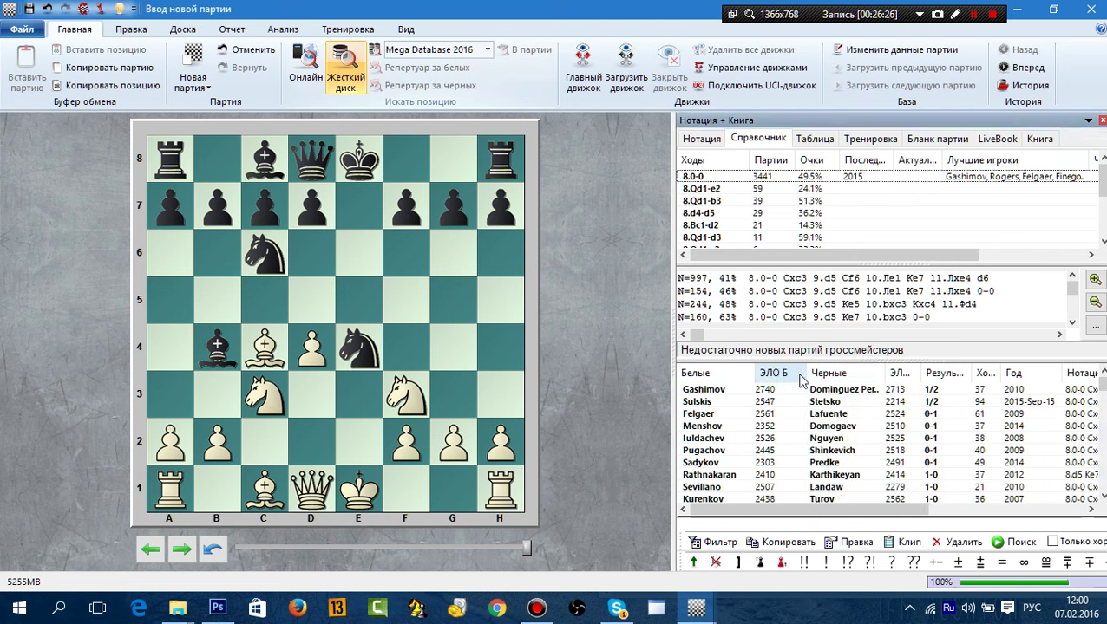
left_click_drag(917, 373, 939, 372)
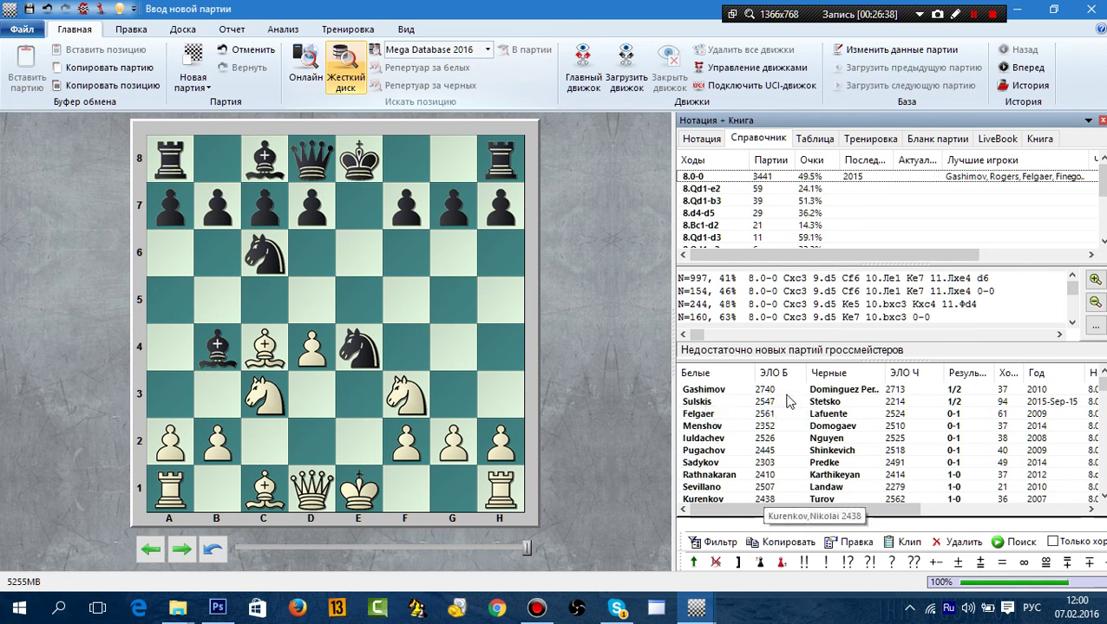
left_click(735, 392)
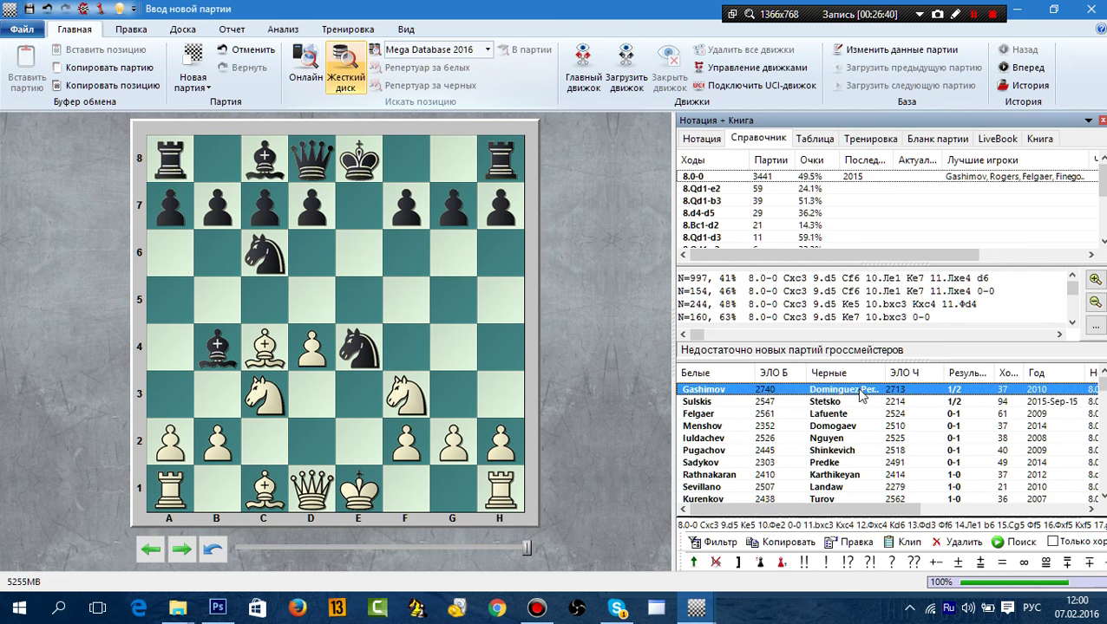
left_click(765, 402)
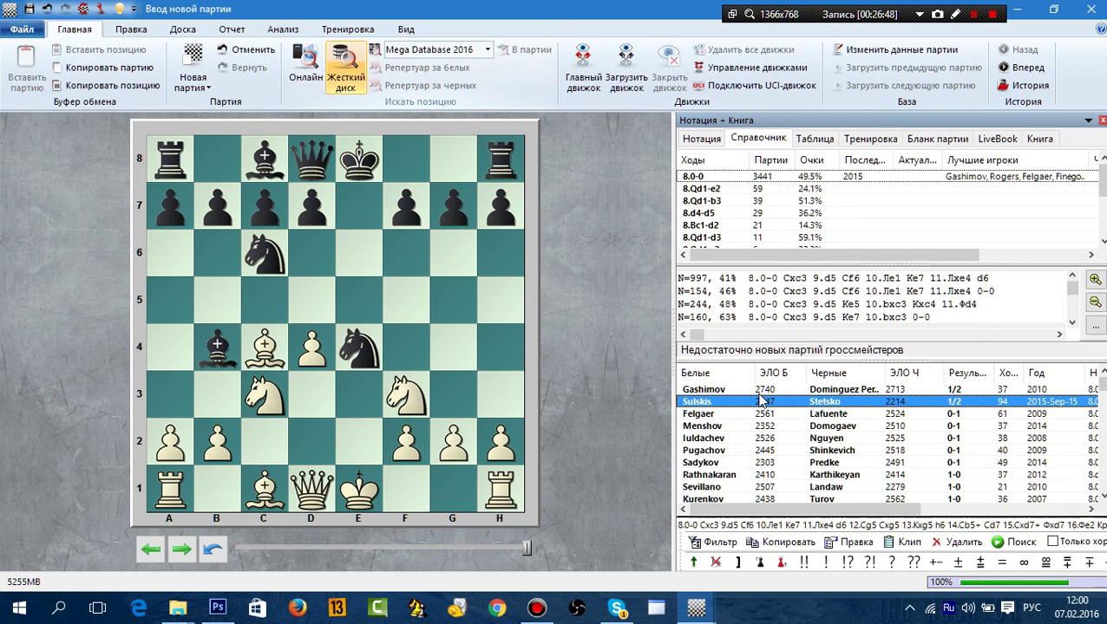
left_click(760, 395)
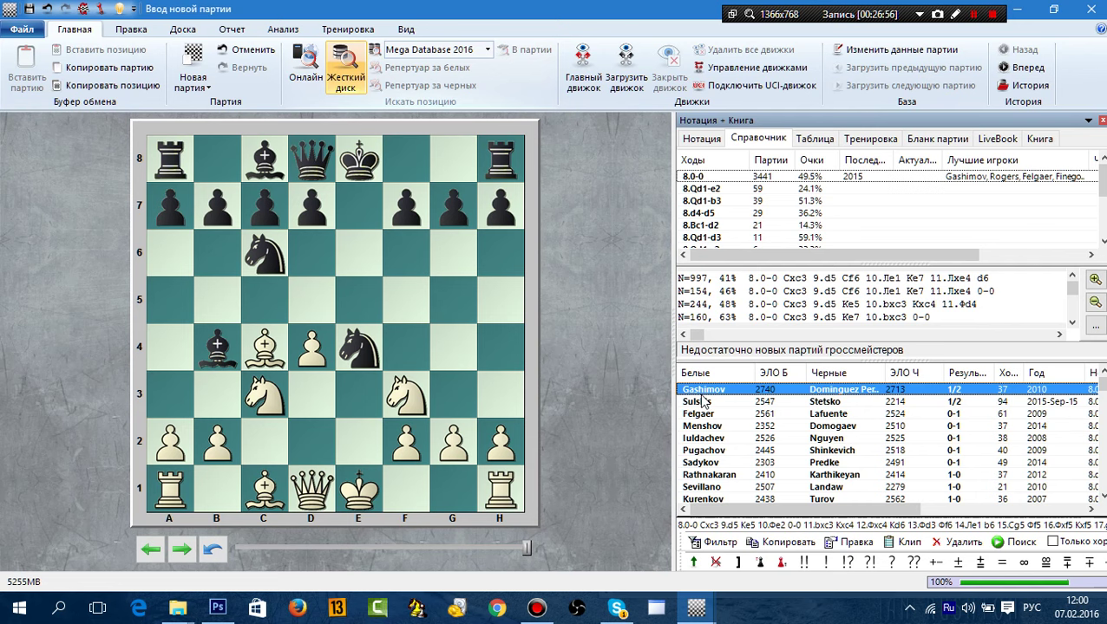
double_click(874, 394)
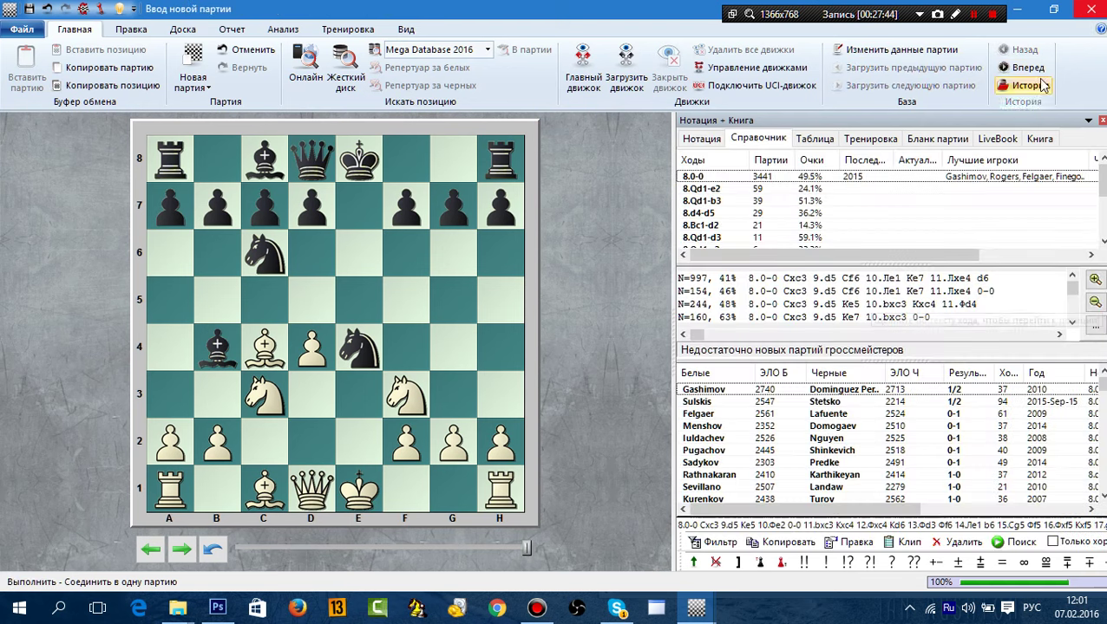
Close the board window and open Mega Database 2016 at the end of its game list.
left_click(1092, 9)
left_click(569, 333)
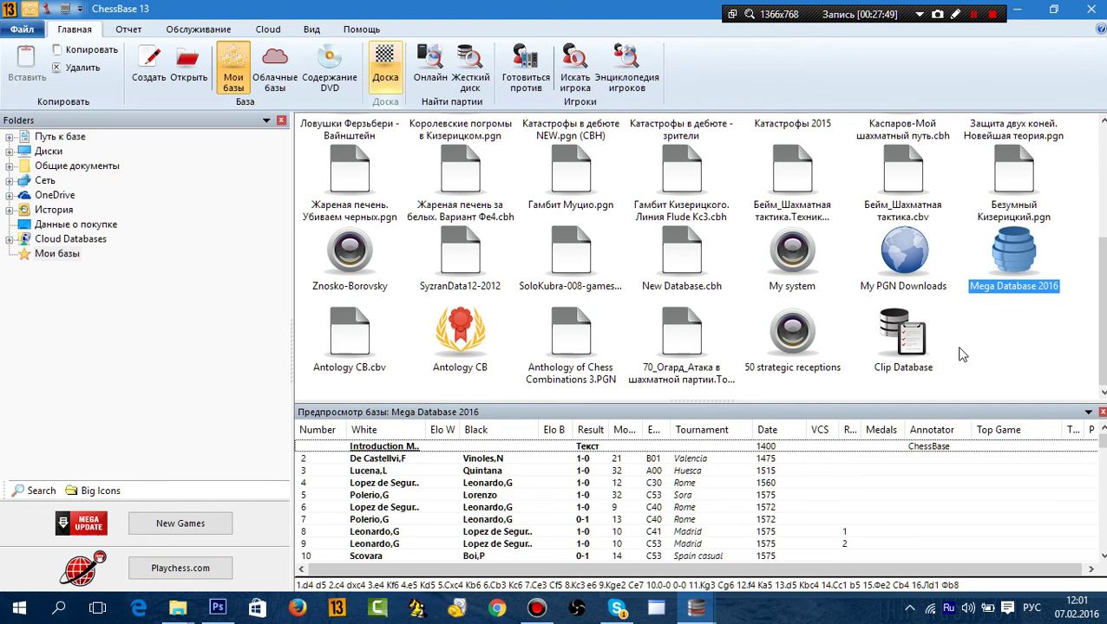
double_click(1011, 261)
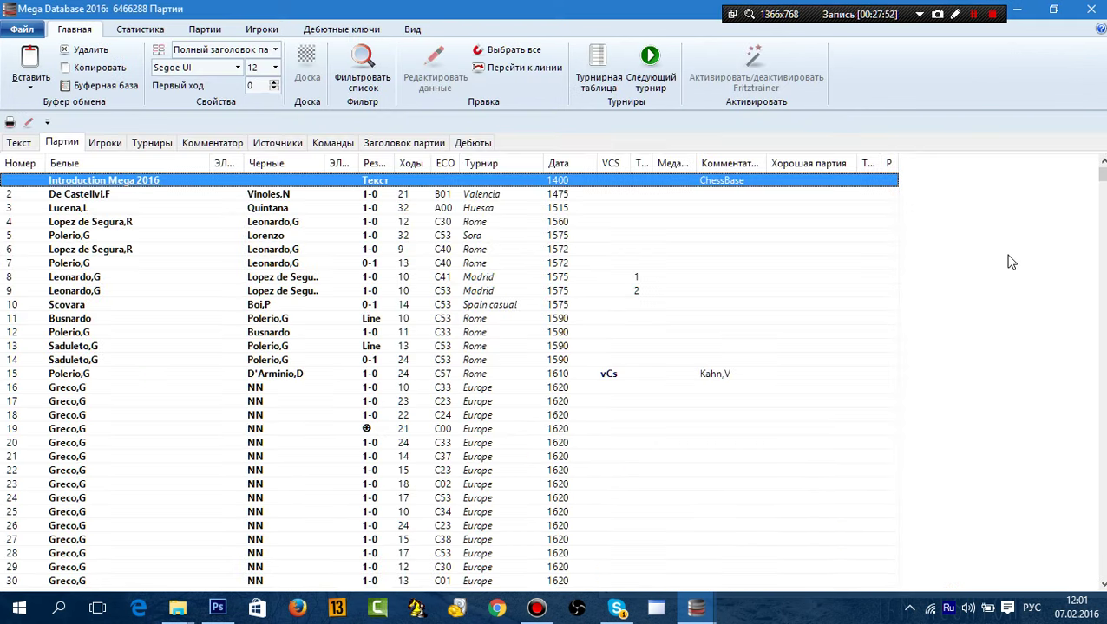
key("End")
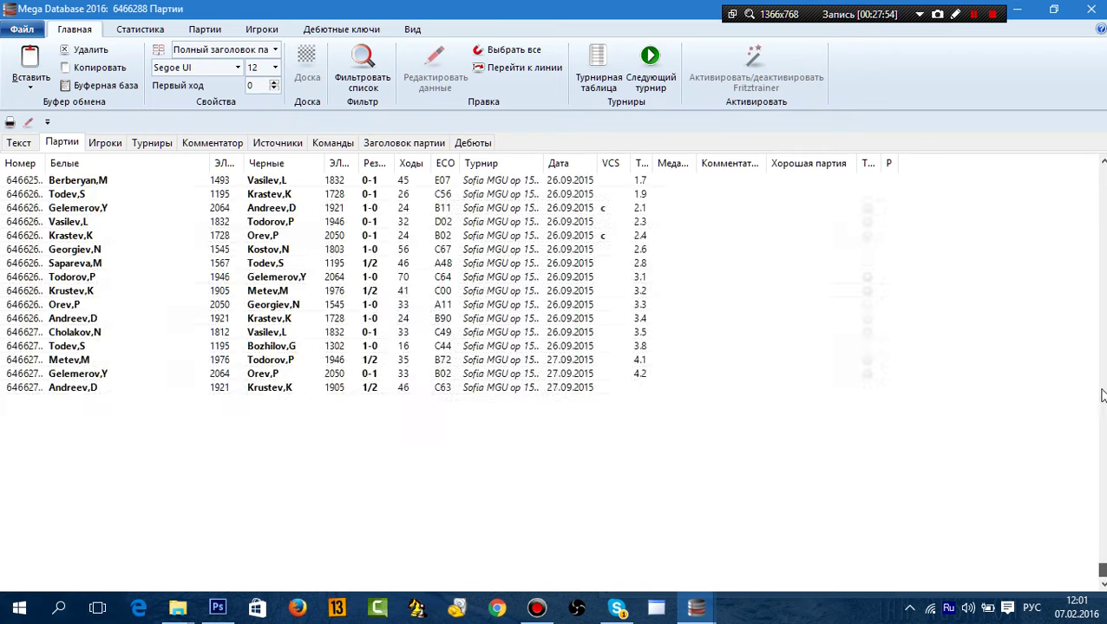
Return to the start of the Mega Database 2016 game list and bring up the game filter.
key("Home")
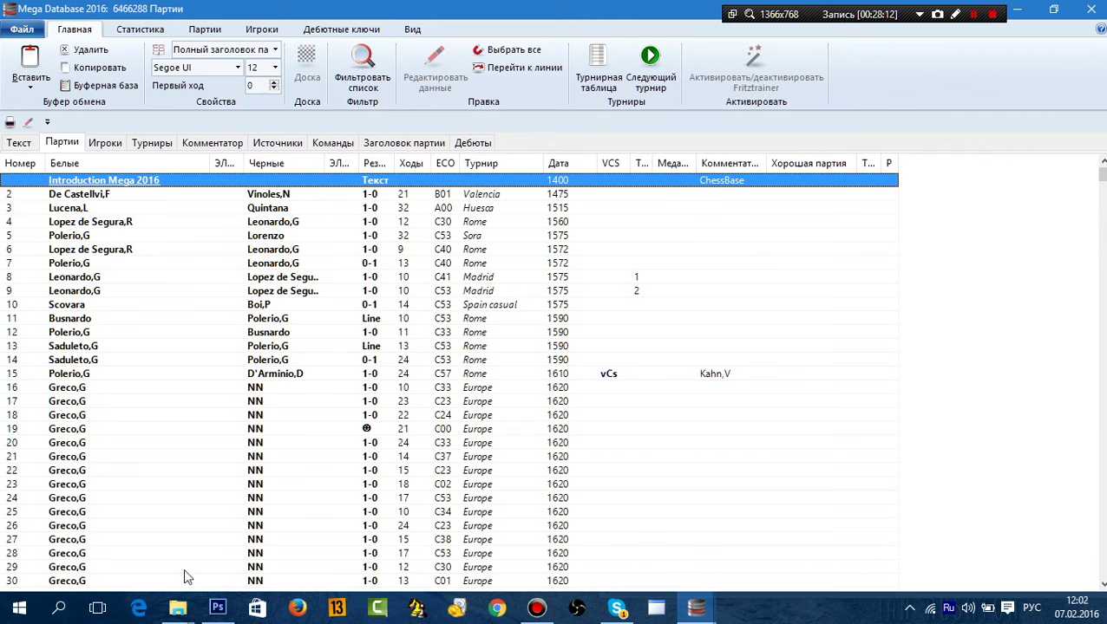
right_click(98, 183)
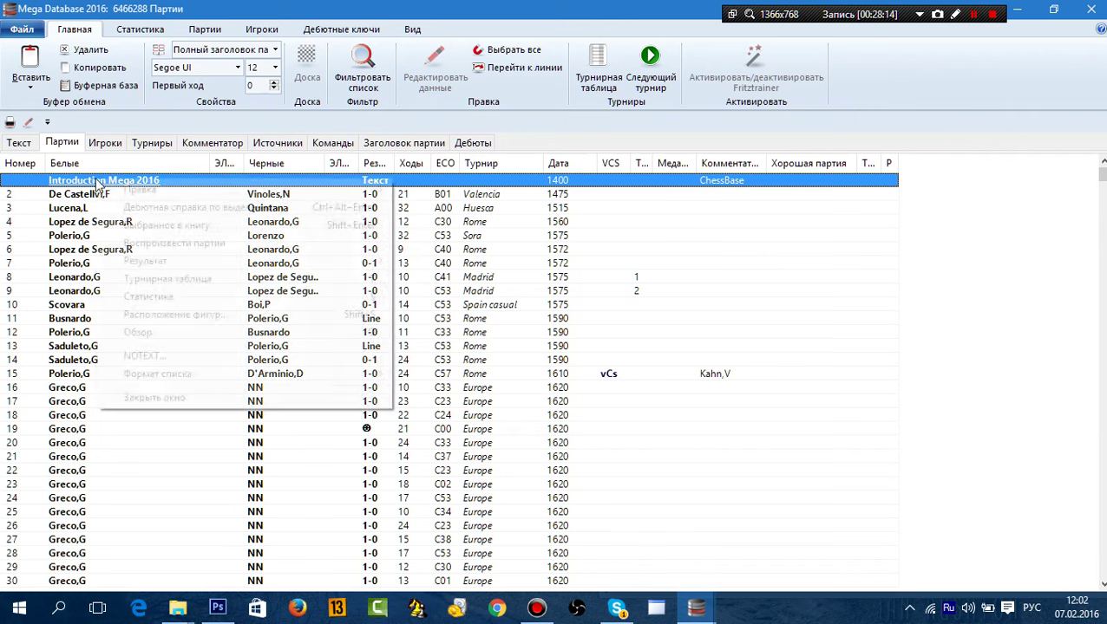
mouse_move(192, 189)
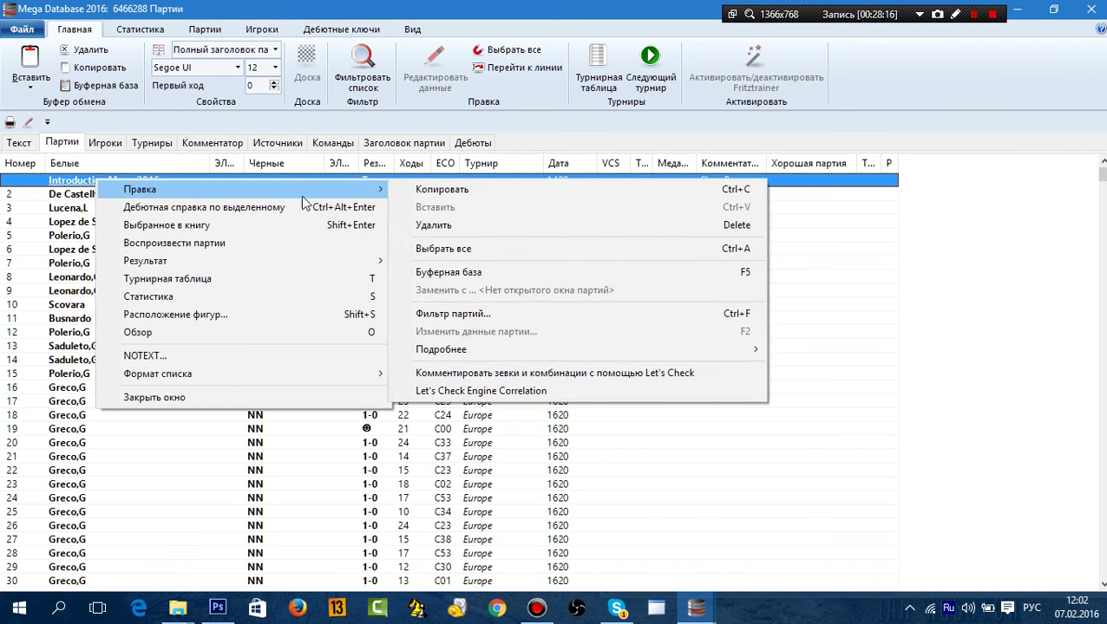
left_click(453, 313)
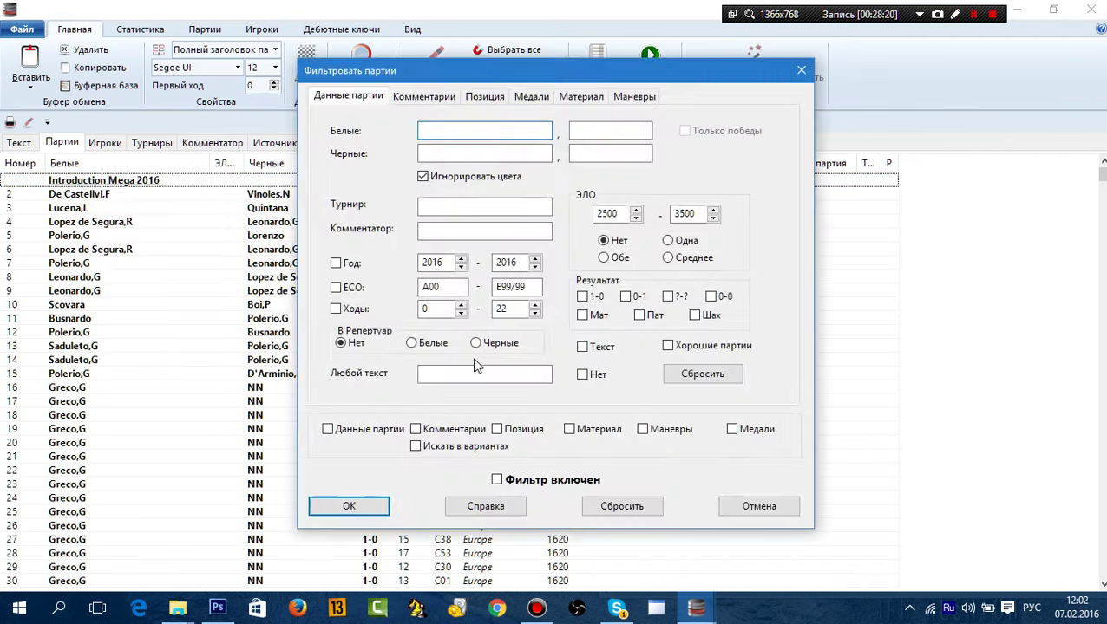
mouse_move(372, 70)
left_mouse_down()
mouse_move(411, 69)
mouse_move(389, 69)
left_mouse_up()
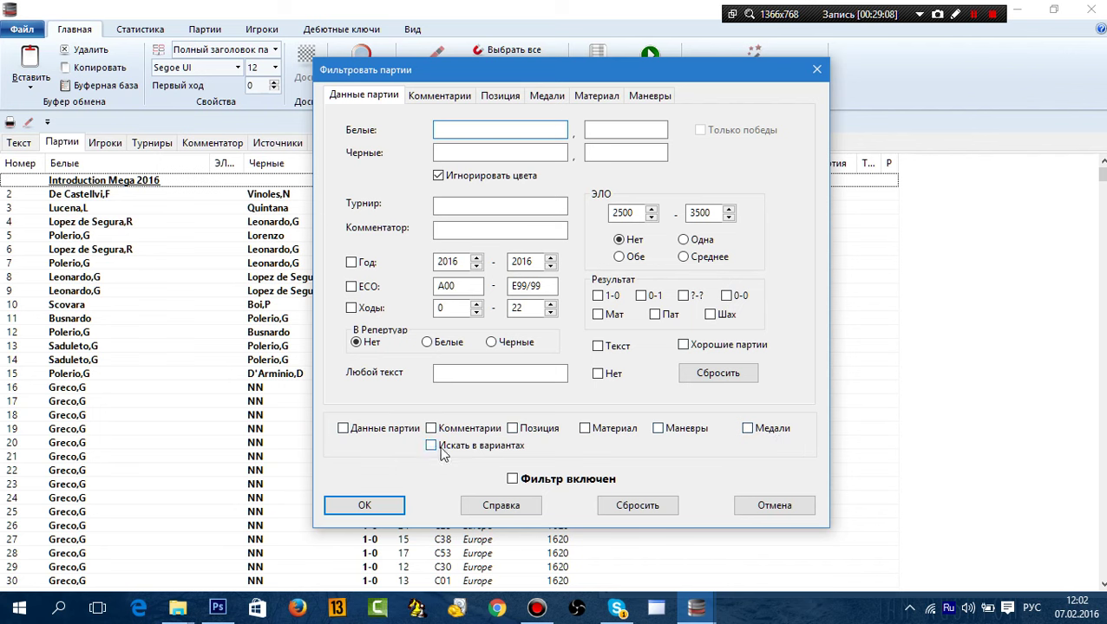
Examine the filter's criteria for annotations, board position and medals, including the sacrifice, defence and material medals.
left_click(437, 96)
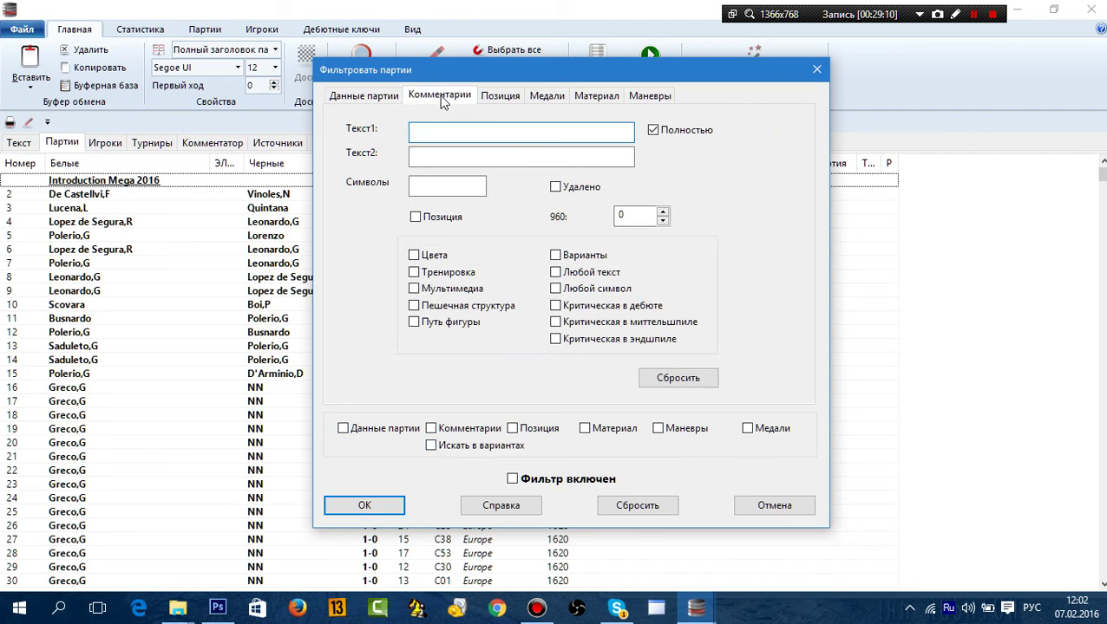
left_click(503, 97)
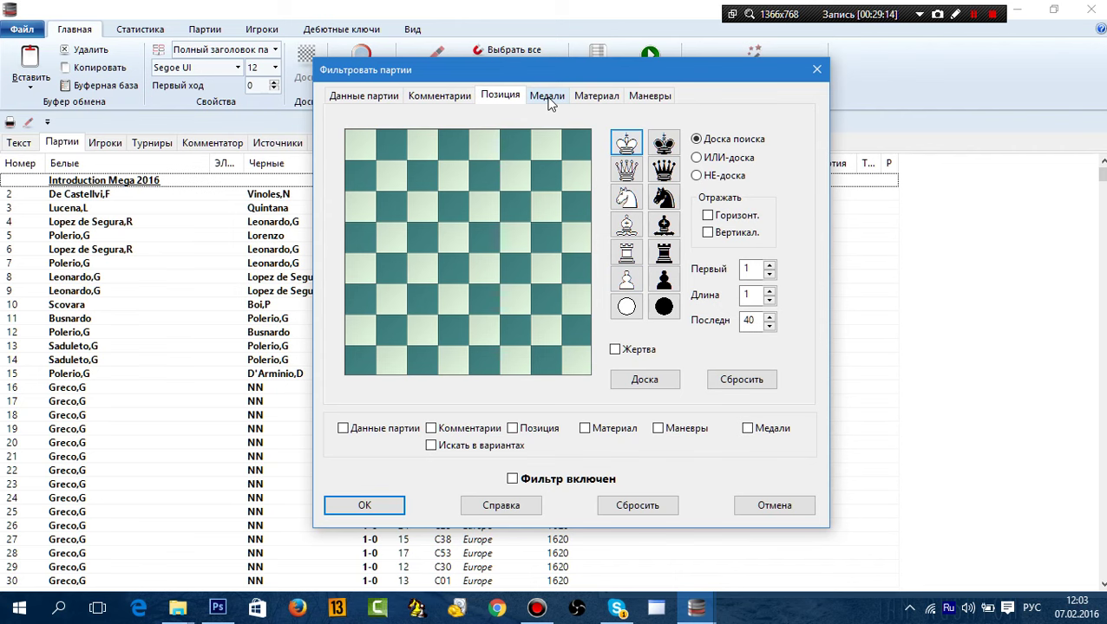
left_click(547, 98)
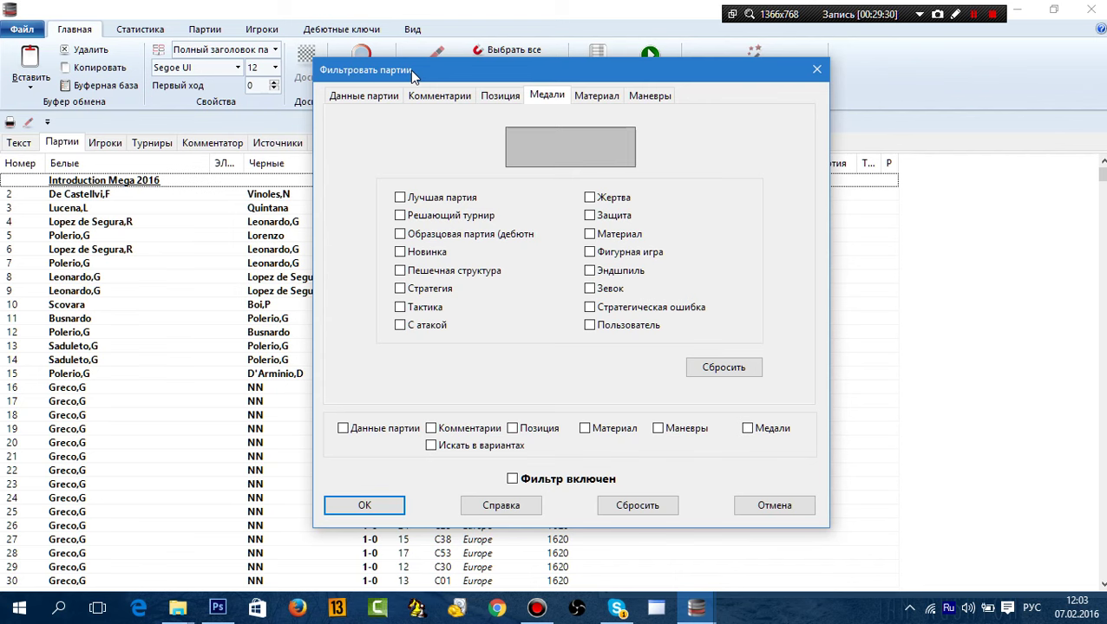
left_click_drag(414, 76, 405, 92)
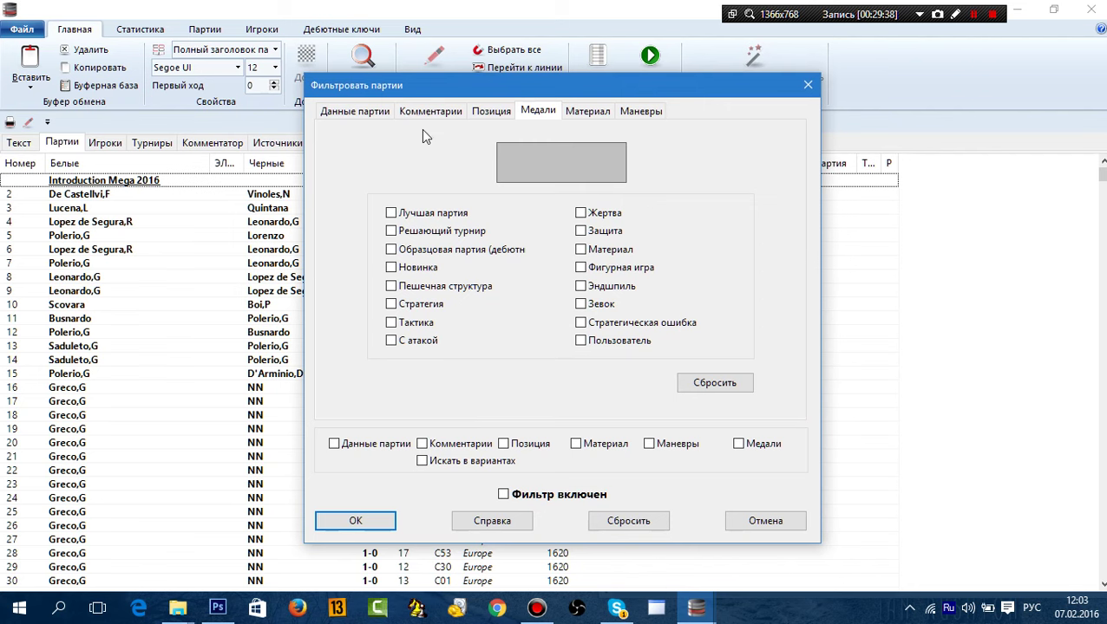
left_click_drag(541, 87, 595, 40)
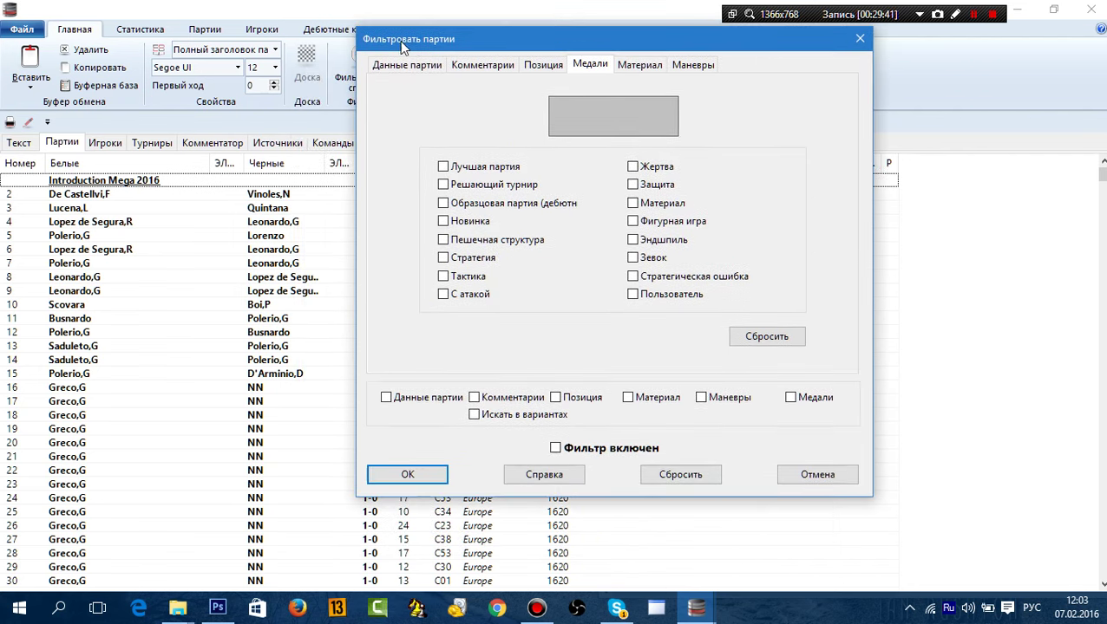
left_click(632, 166)
left_click(632, 166)
left_click(633, 185)
left_click(634, 185)
left_click(633, 203)
left_click(634, 204)
mouse_move(619, 44)
left_mouse_down()
mouse_move(591, 54)
mouse_move(607, 62)
left_mouse_up()
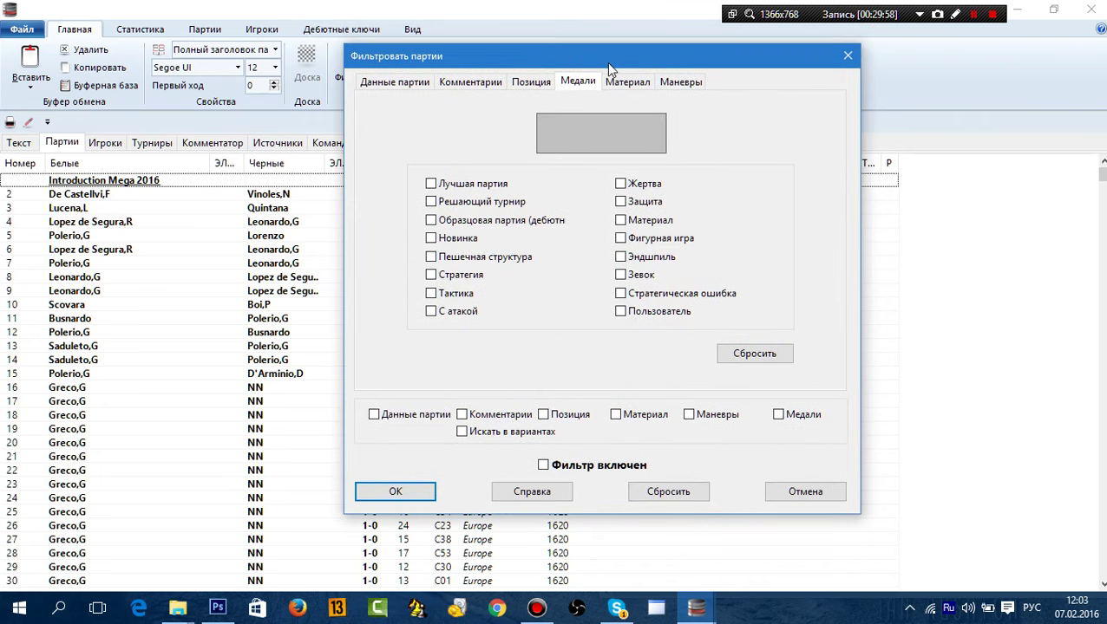
Filter the game data for Kasparov as White, with the option to ignore colours turned off.
left_click(395, 83)
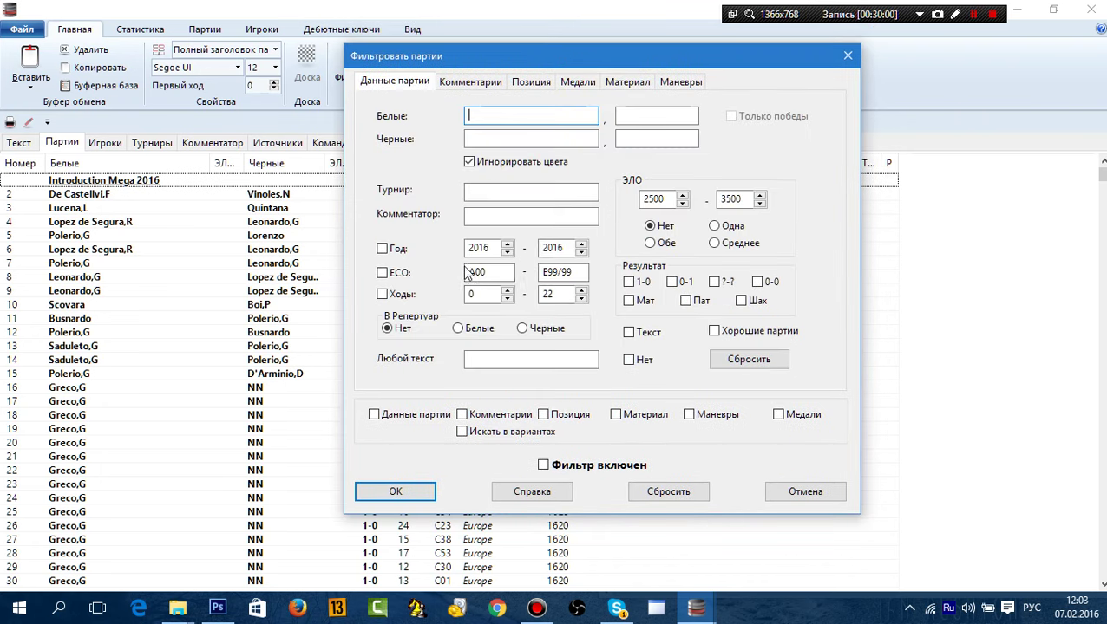
key("alt+shift")
type("K")
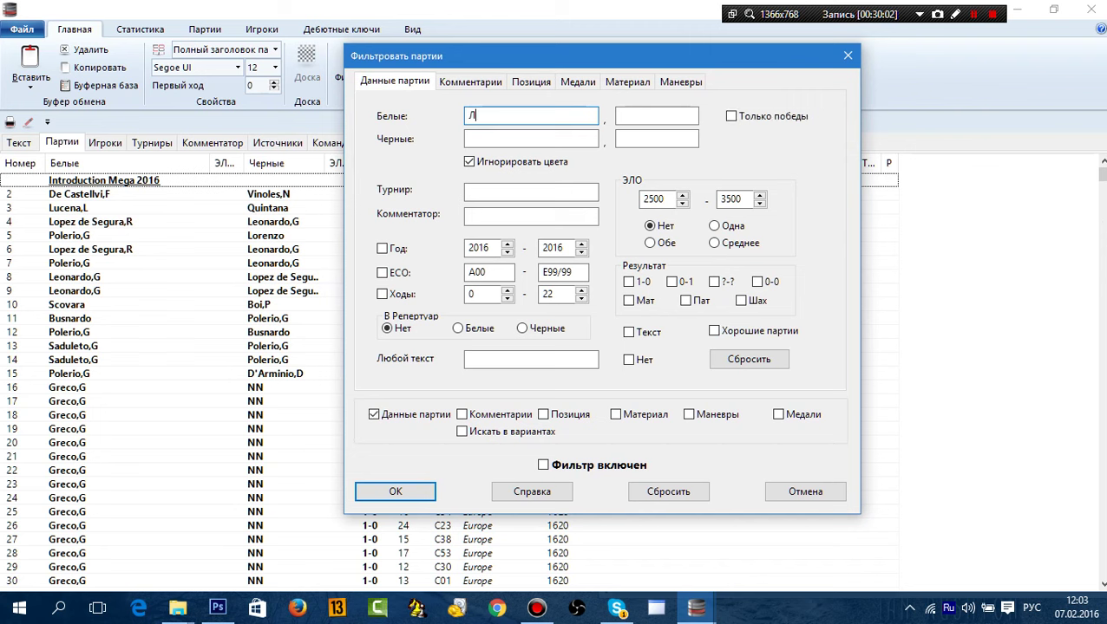
type("asparov")
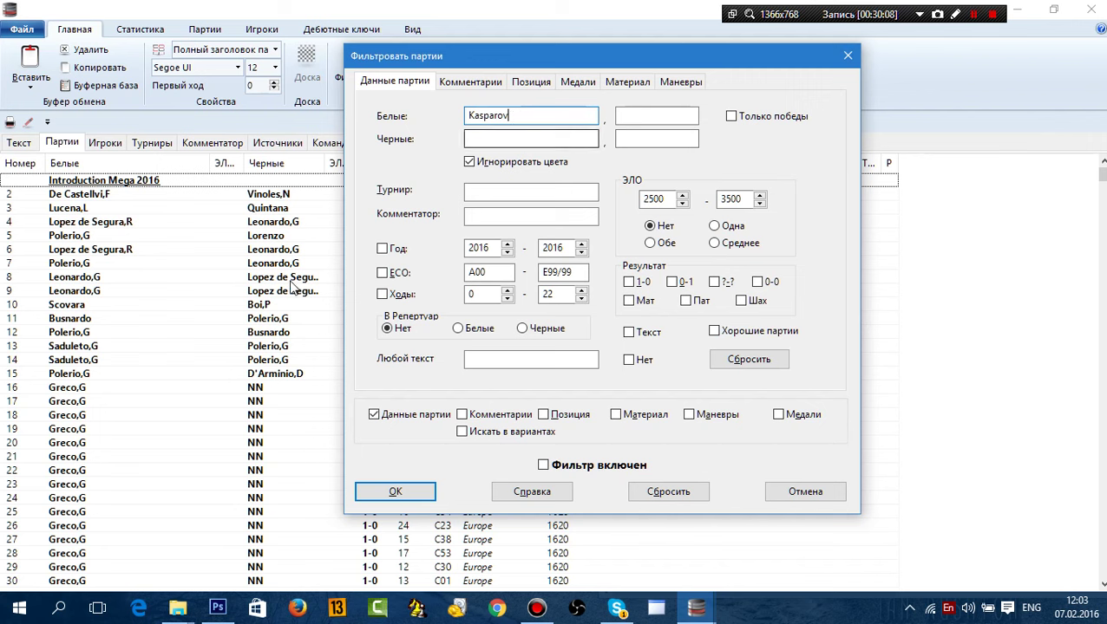
left_click(470, 165)
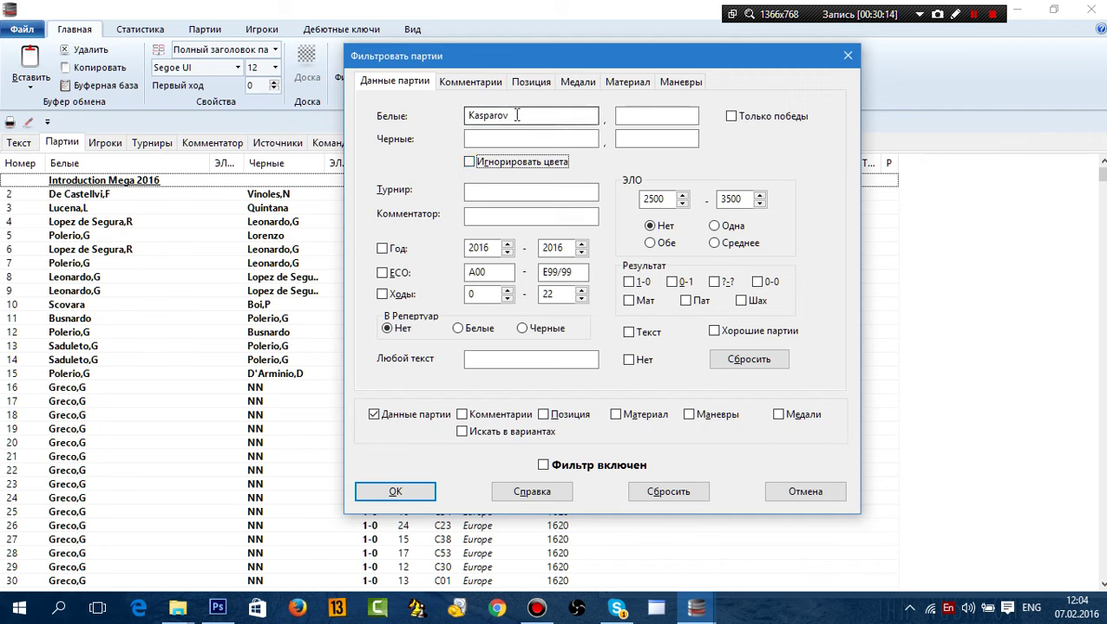
Enable the year criterion and limit it to 1989 through 1989.
left_click(382, 249)
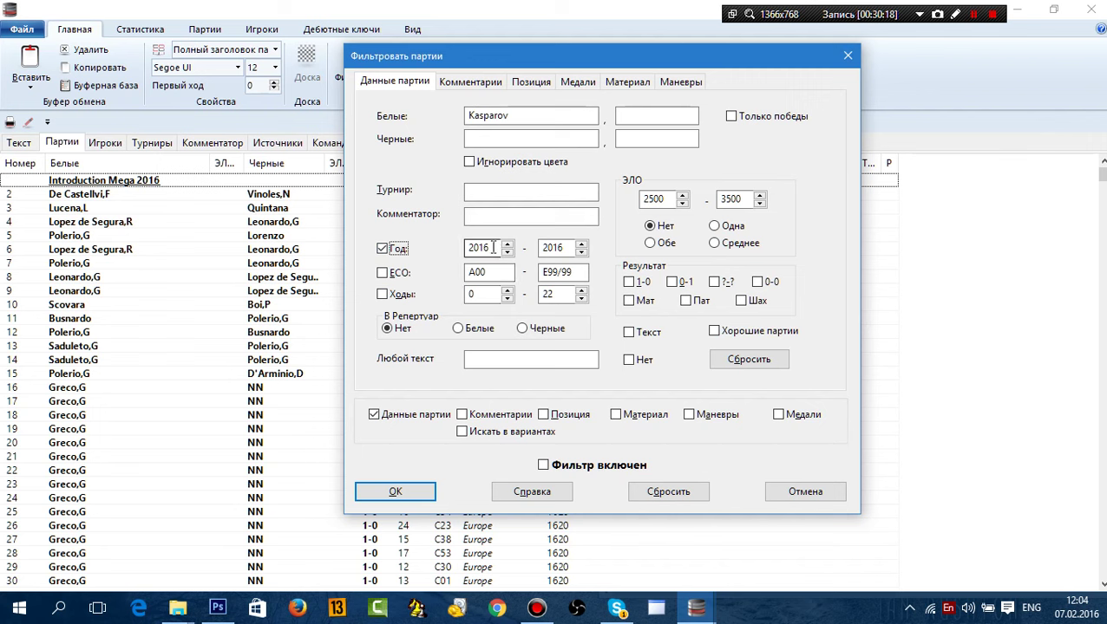
left_click(482, 248)
left_click(507, 252)
left_click_drag(507, 252, 507, 252)
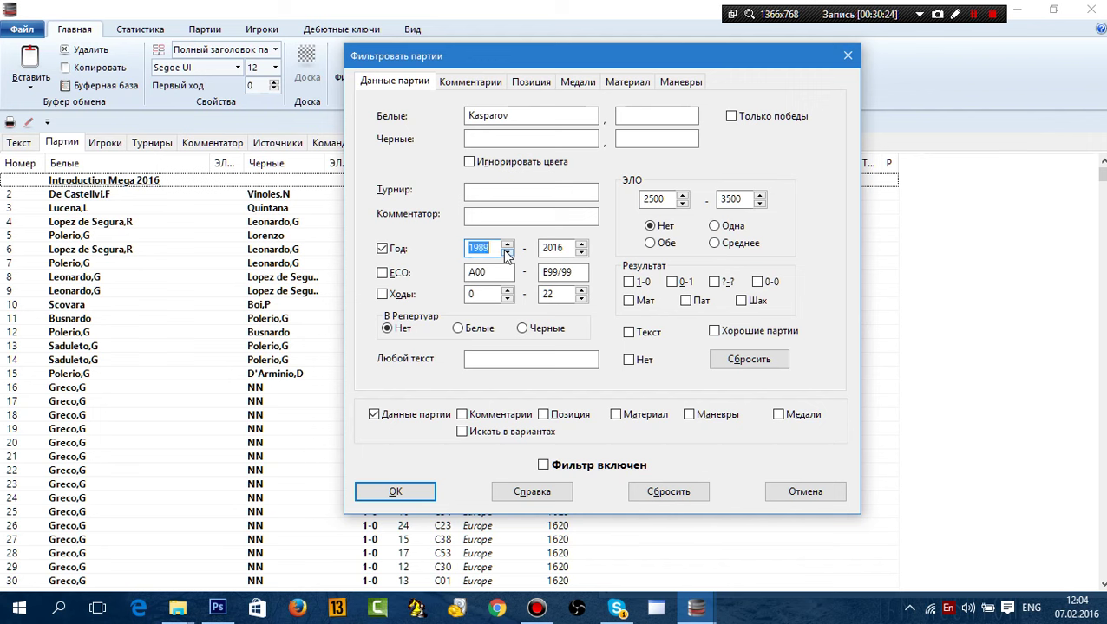
left_click_drag(582, 251, 582, 251)
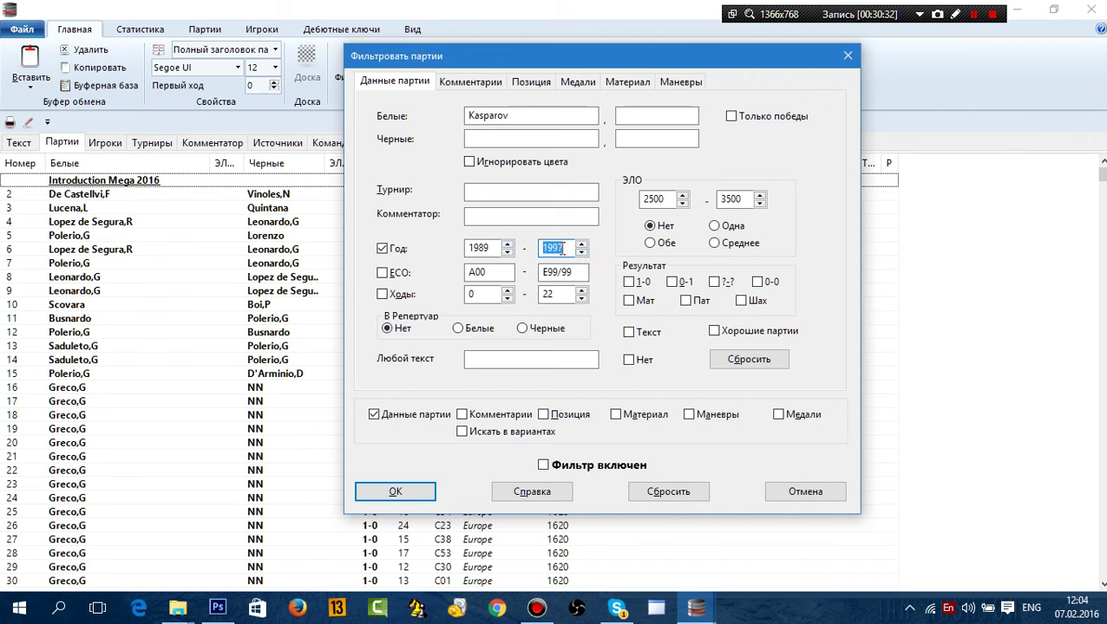
left_click(568, 249)
left_click(581, 253)
left_click(581, 255)
left_click(581, 254)
left_click(581, 255)
left_click(581, 254)
left_click(581, 254)
left_click(581, 254)
left_click(581, 254)
left_click(562, 249)
Restrict the results to games ending in checkmate and run the filter, agreeing to create the search booster (CBB).
left_click(633, 302)
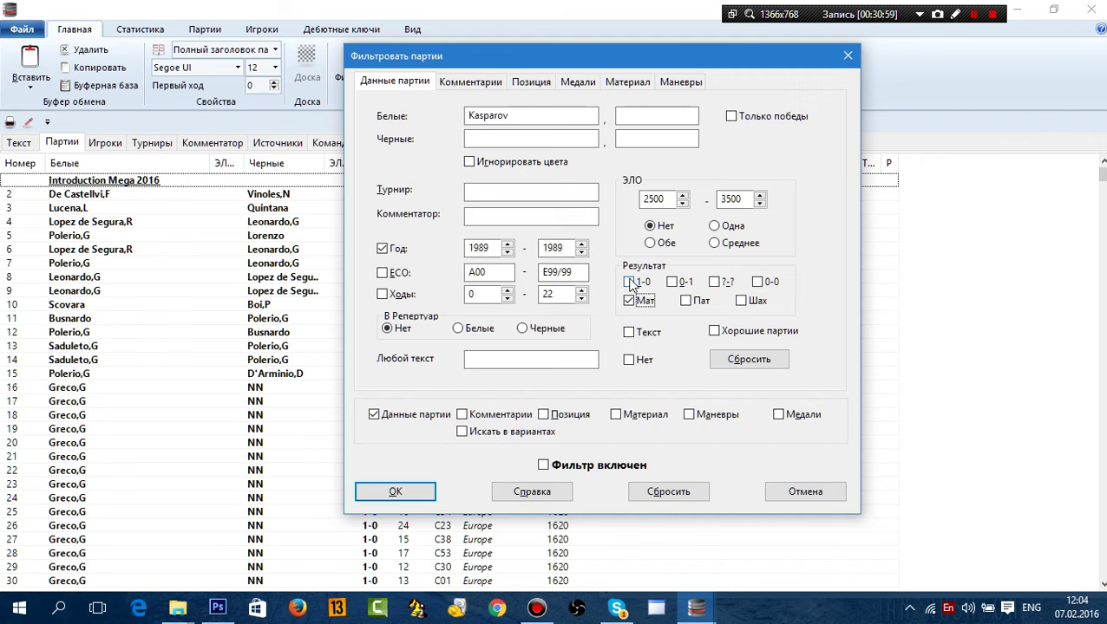
left_click(417, 496)
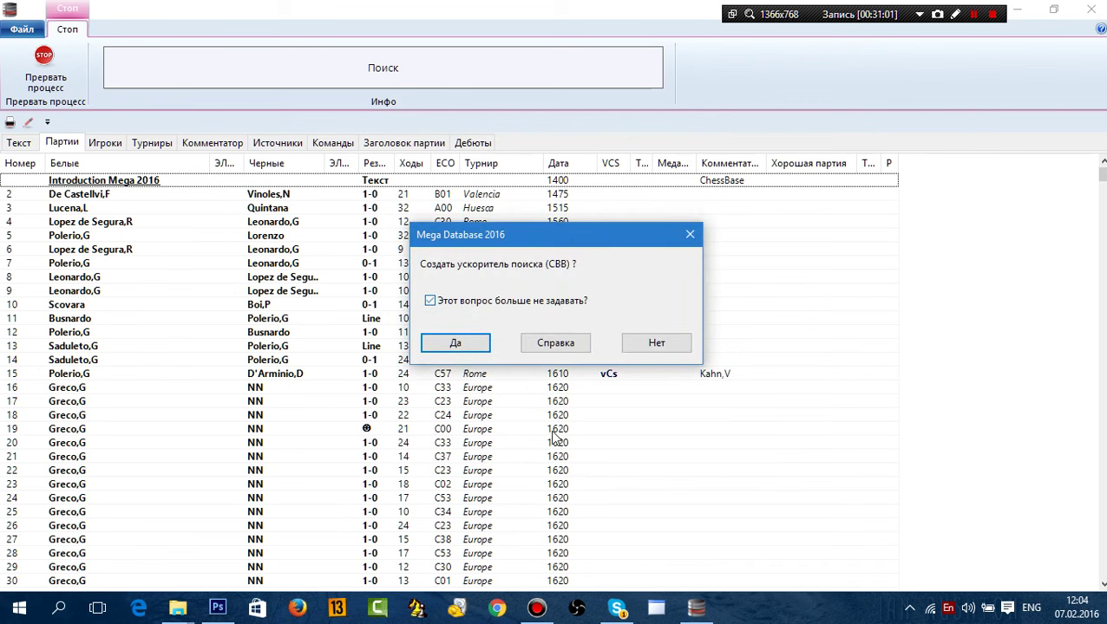
left_click(482, 347)
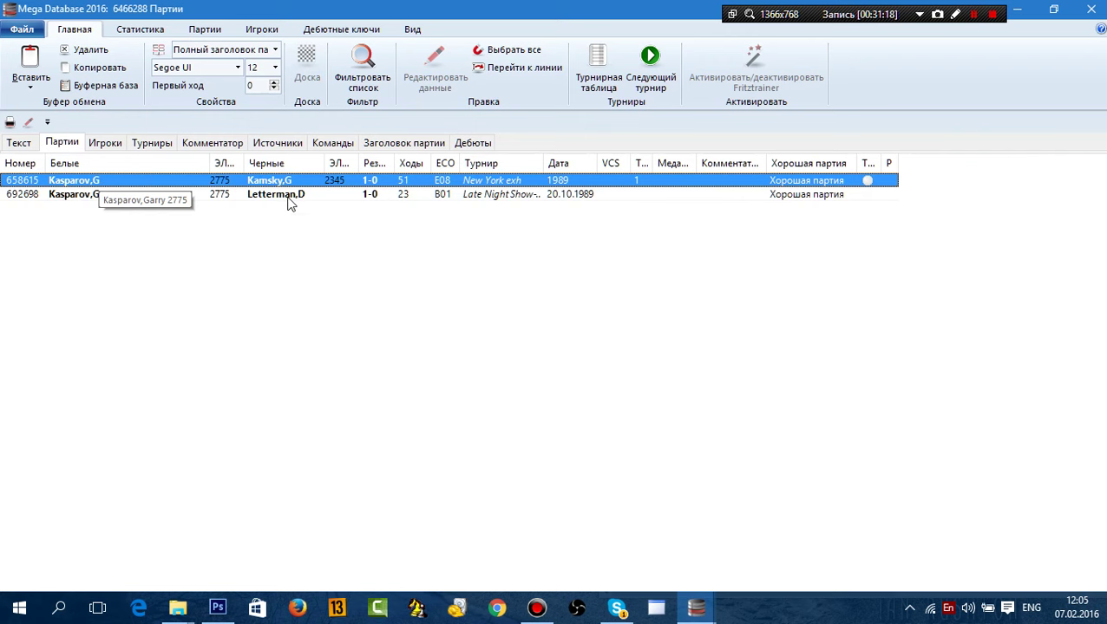
Open the found Kasparov–Kamsky game, examine the position around its final move 51.Cf7+, and close the board window.
double_click(269, 180)
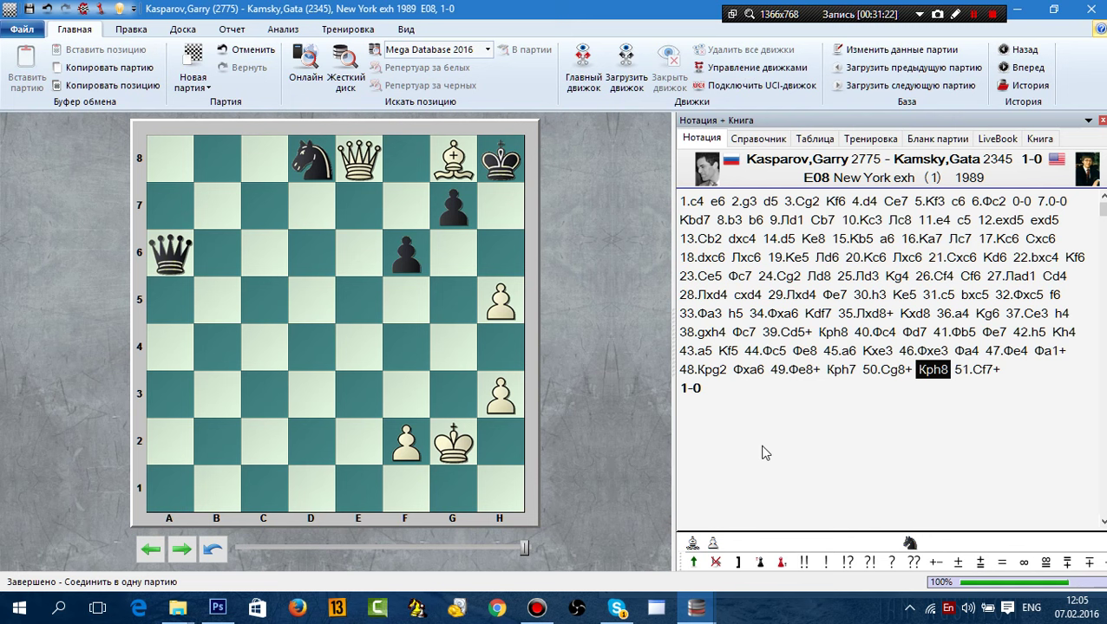
left_click(984, 373)
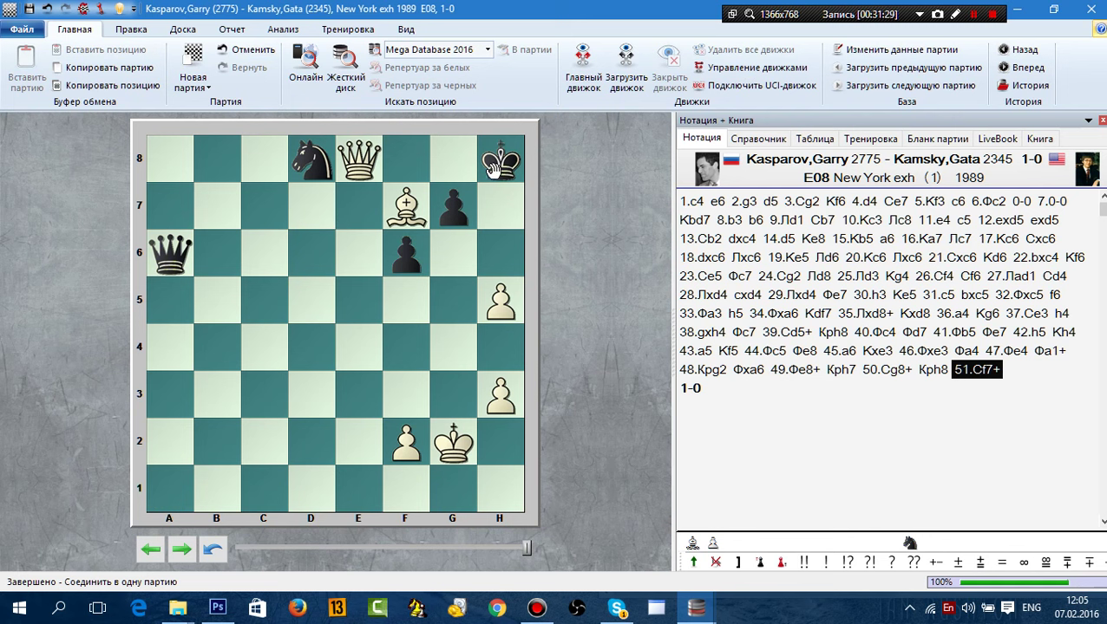
left_click_drag(500, 161, 500, 204)
left_click(928, 373)
left_click(971, 373)
left_click(1091, 8)
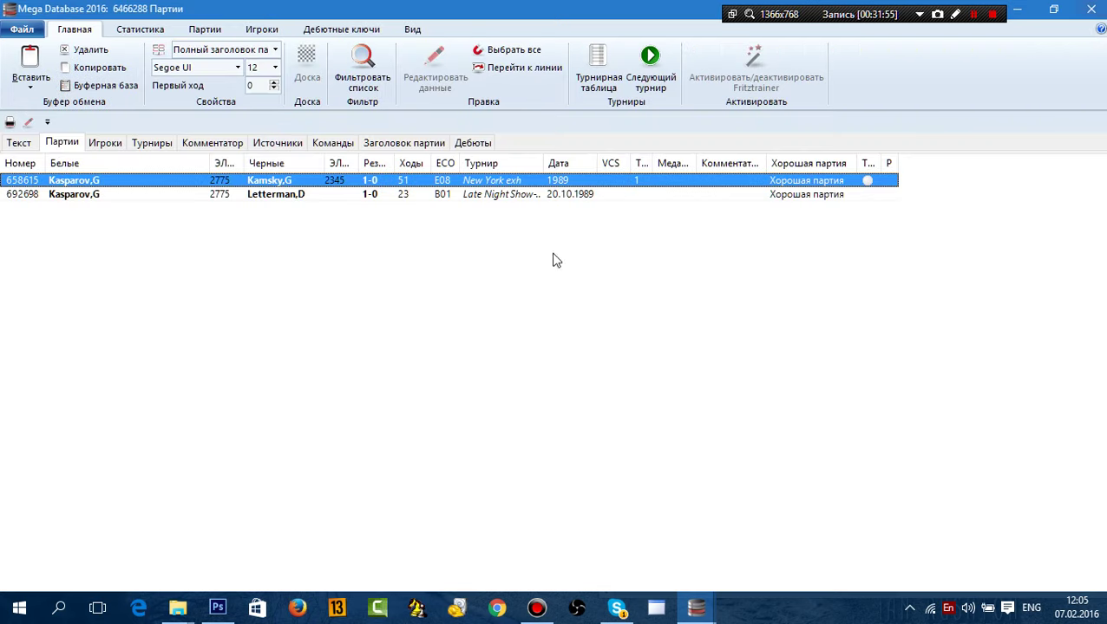
Open the found Kasparov–Letterman game, view the notation through the final move 23.Ch5#, and close the board window.
double_click(270, 194)
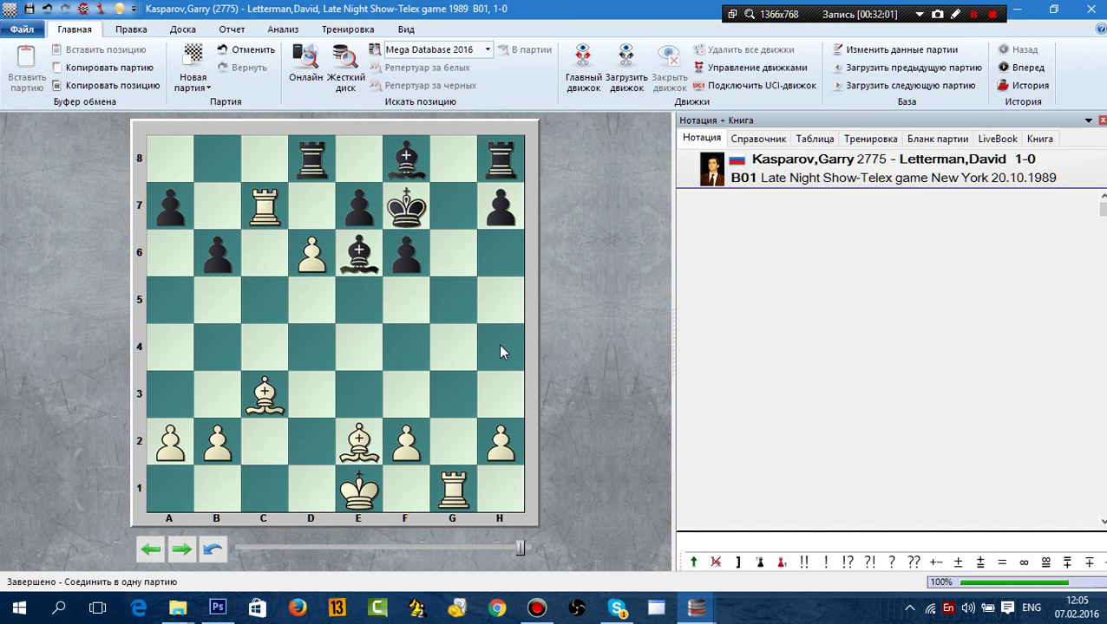
left_click(759, 139)
left_click(657, 345)
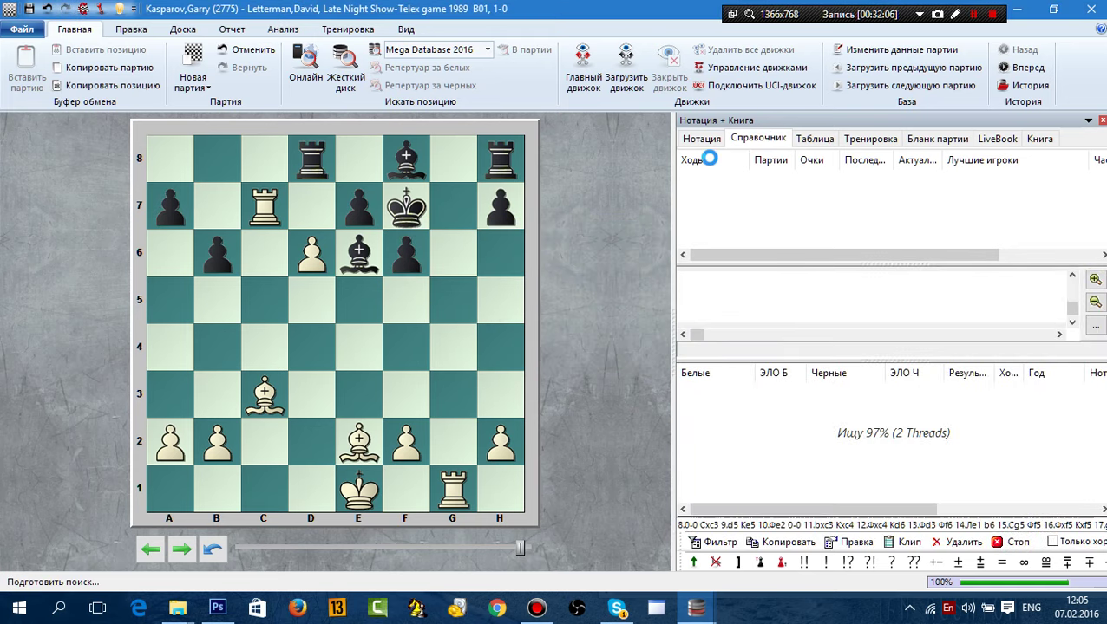
left_click(708, 141)
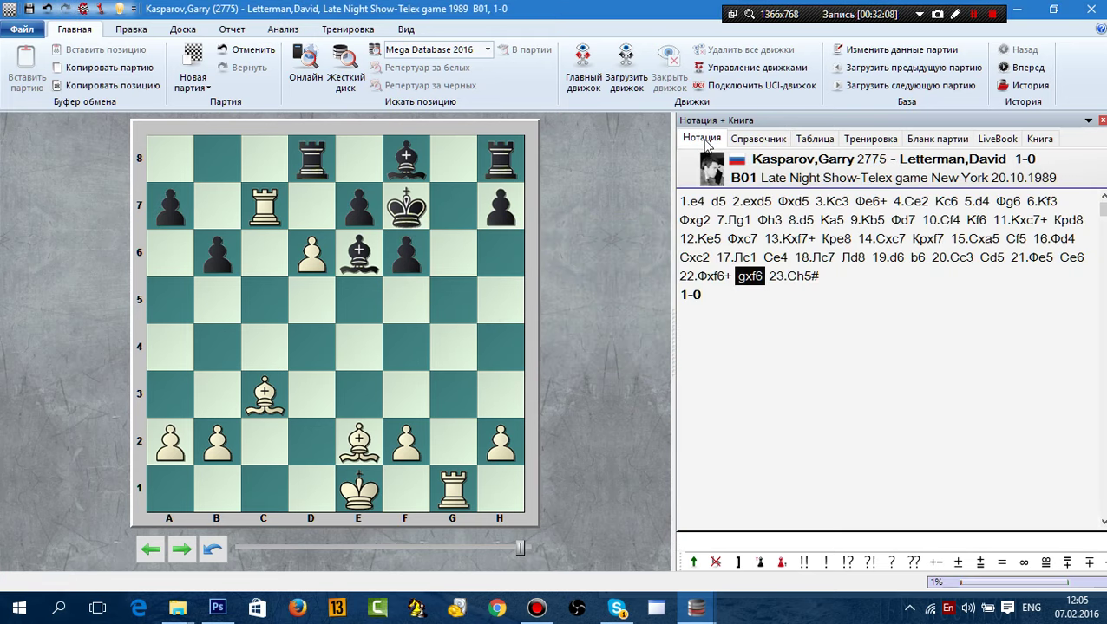
key("Left")
key("Right")
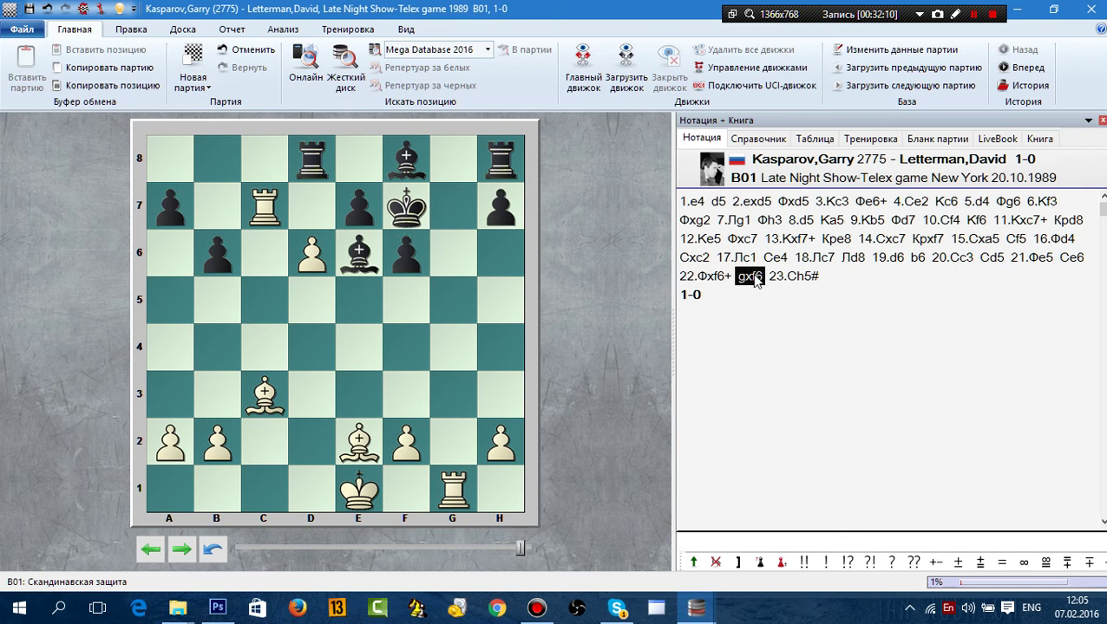
left_click(798, 278)
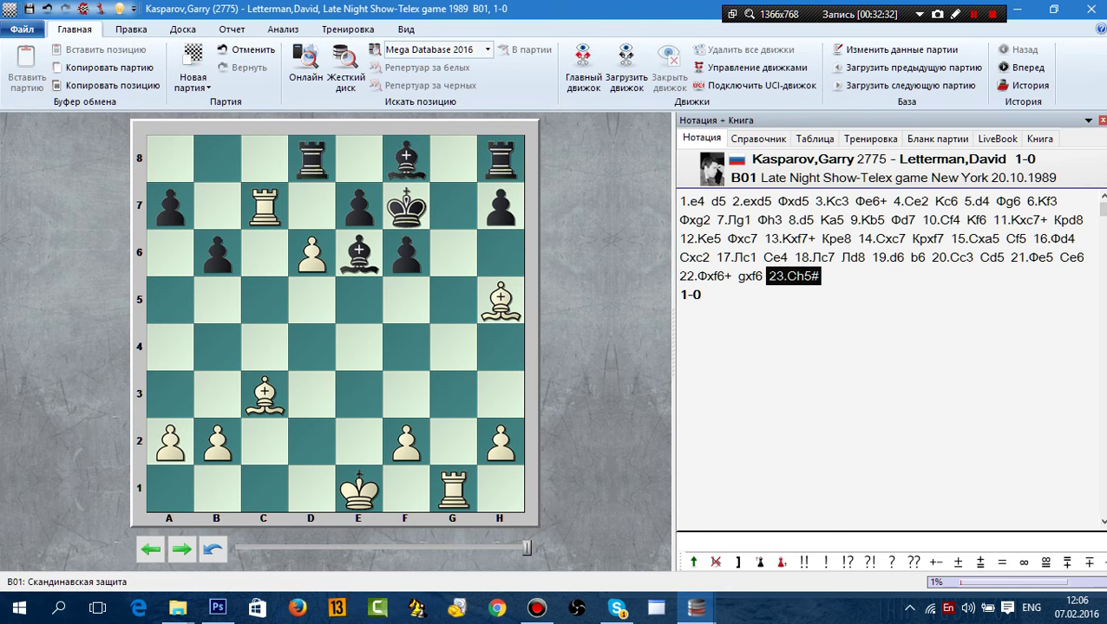
left_click(1090, 8)
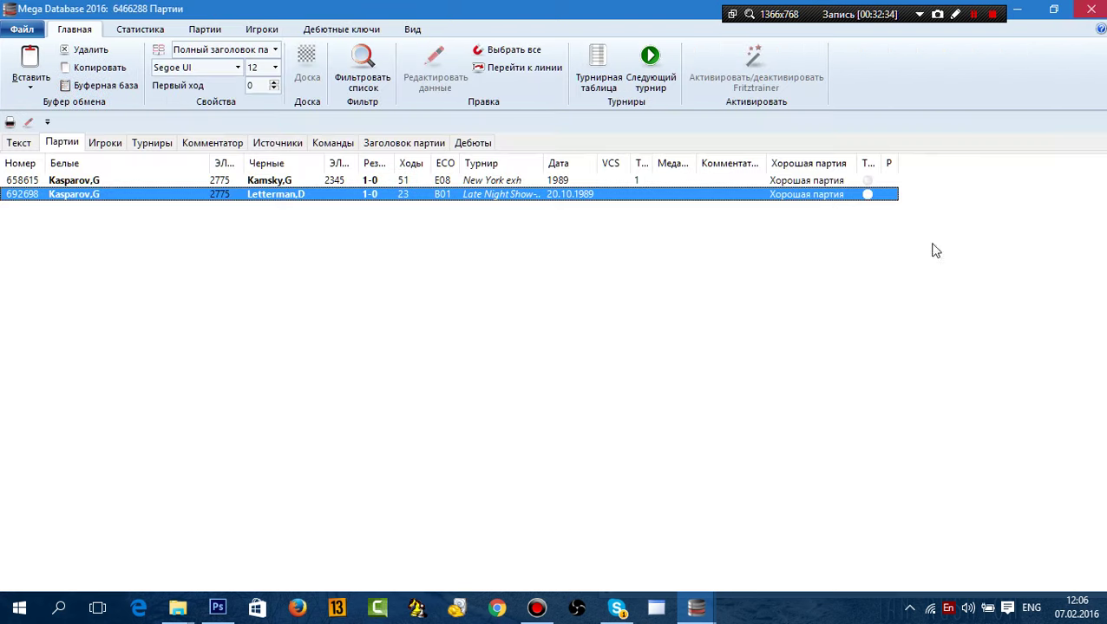
Reopen Mega Database 2016 at the start of its game list and bring up the game filter again.
left_click(1090, 8)
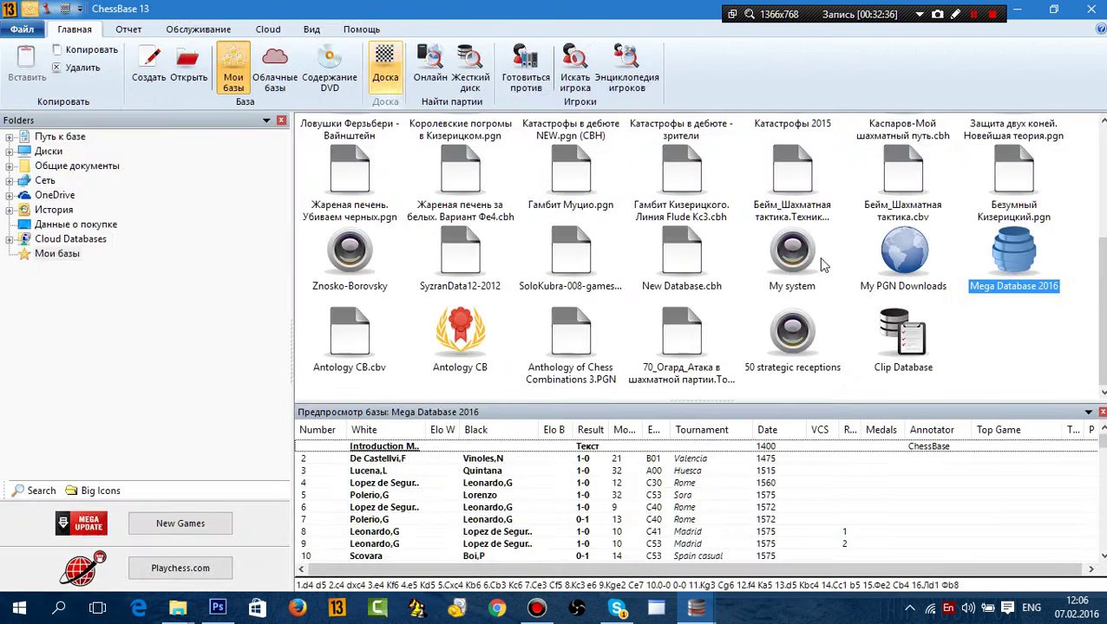
double_click(1000, 279)
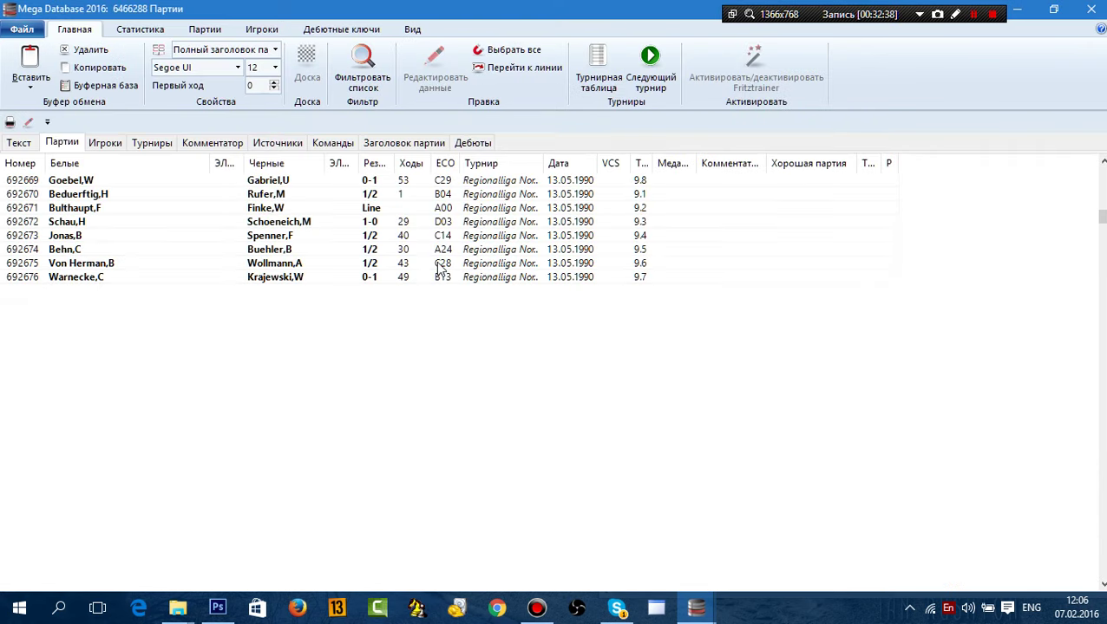
left_click_drag(1102, 217, 1103, 167)
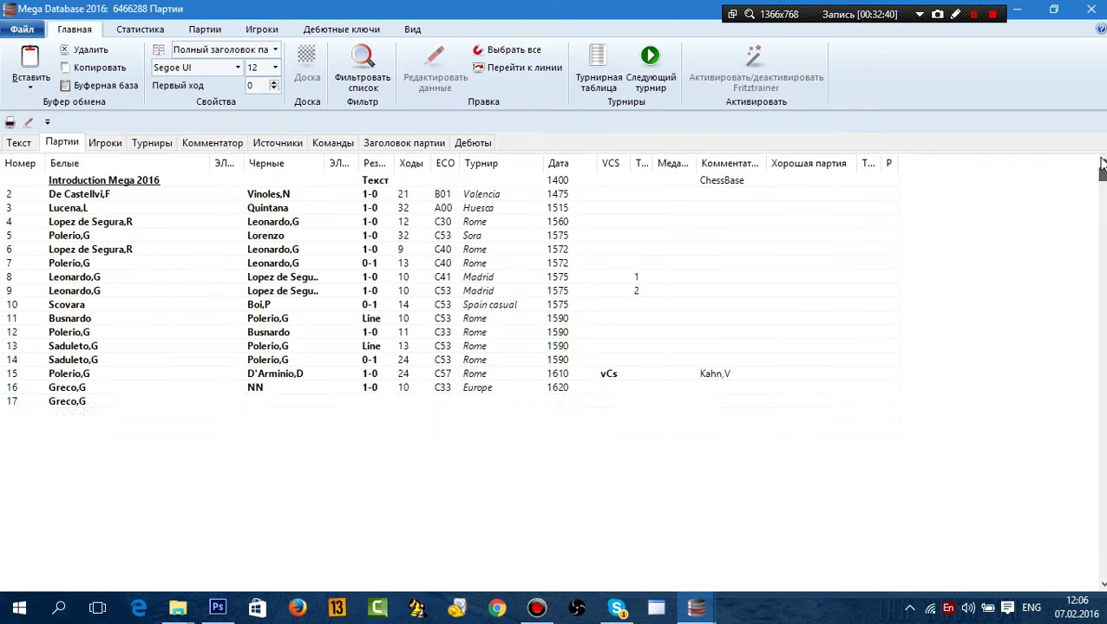
right_click(87, 197)
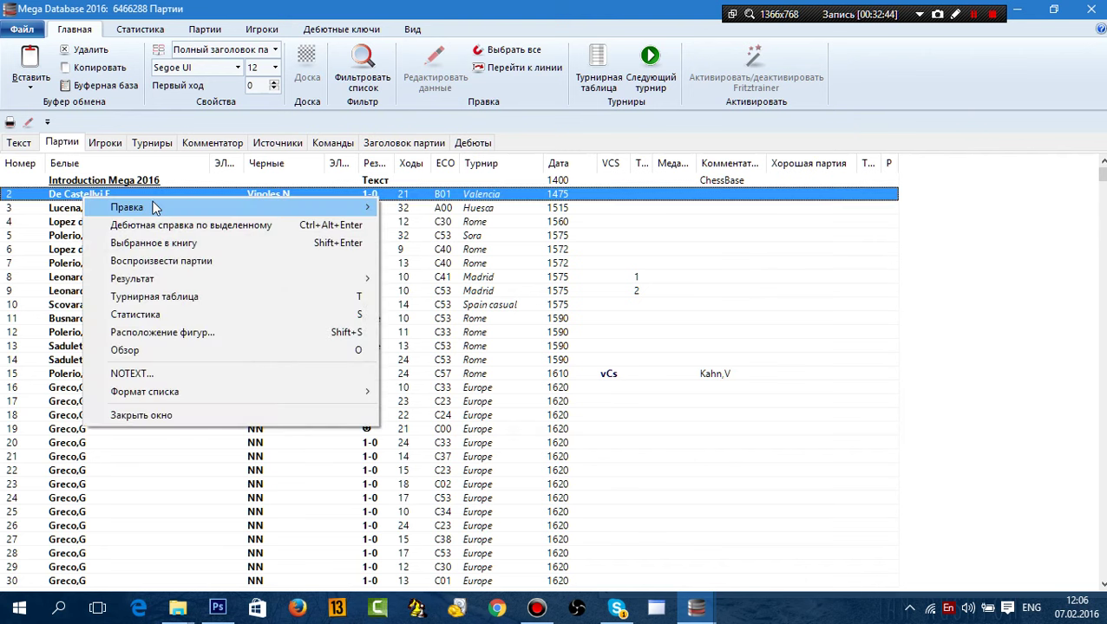
mouse_move(154, 208)
left_click(438, 331)
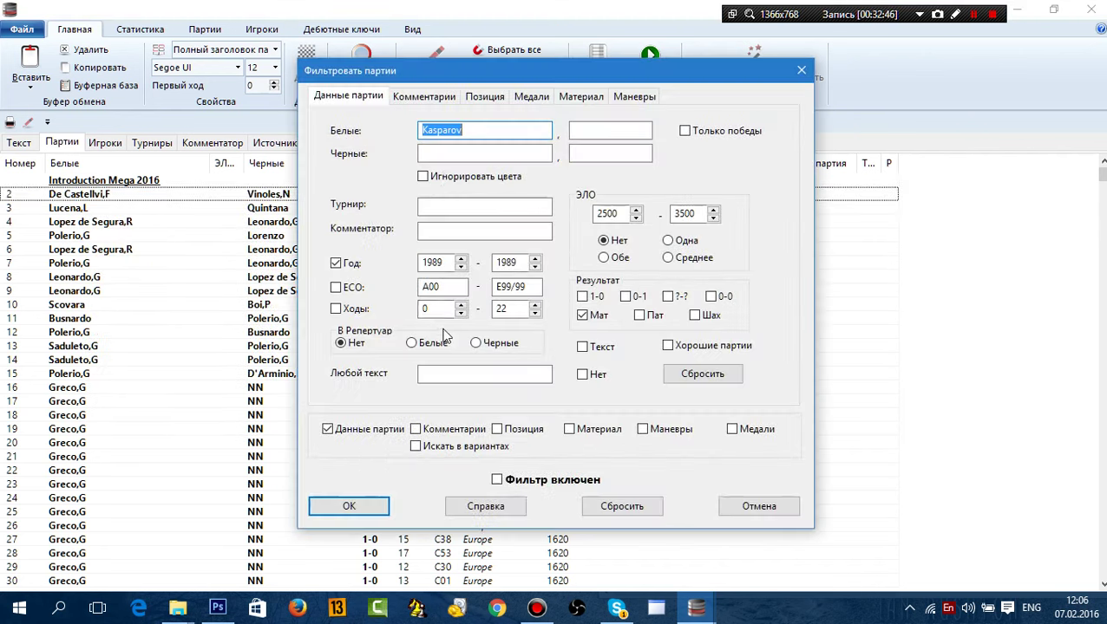
Enter Karpov as the White player in the game filter.
left_click(420, 132)
key("shift+End")
type("K")
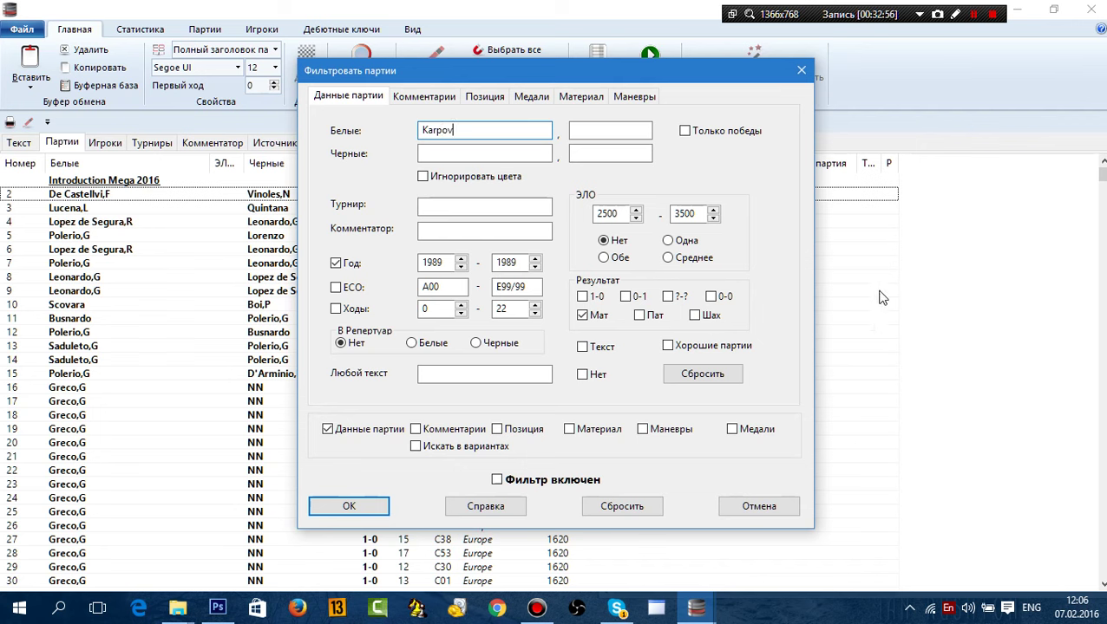
Set the filter's year range to 1986–1986.
left_click(462, 267)
left_click(462, 267)
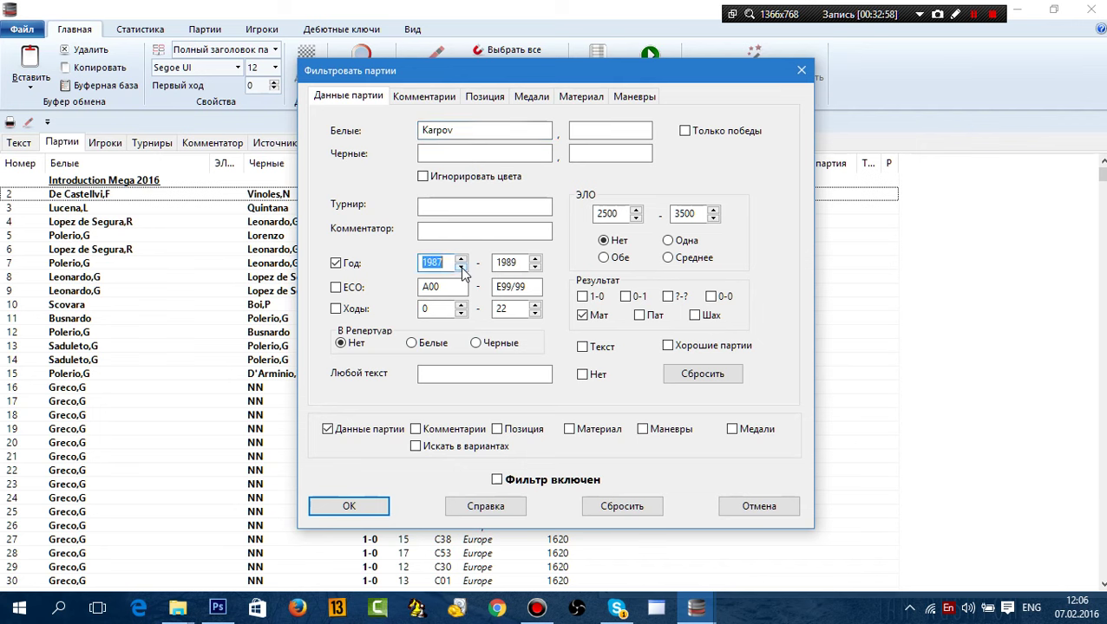
left_click(534, 267)
left_click(535, 268)
left_click(534, 267)
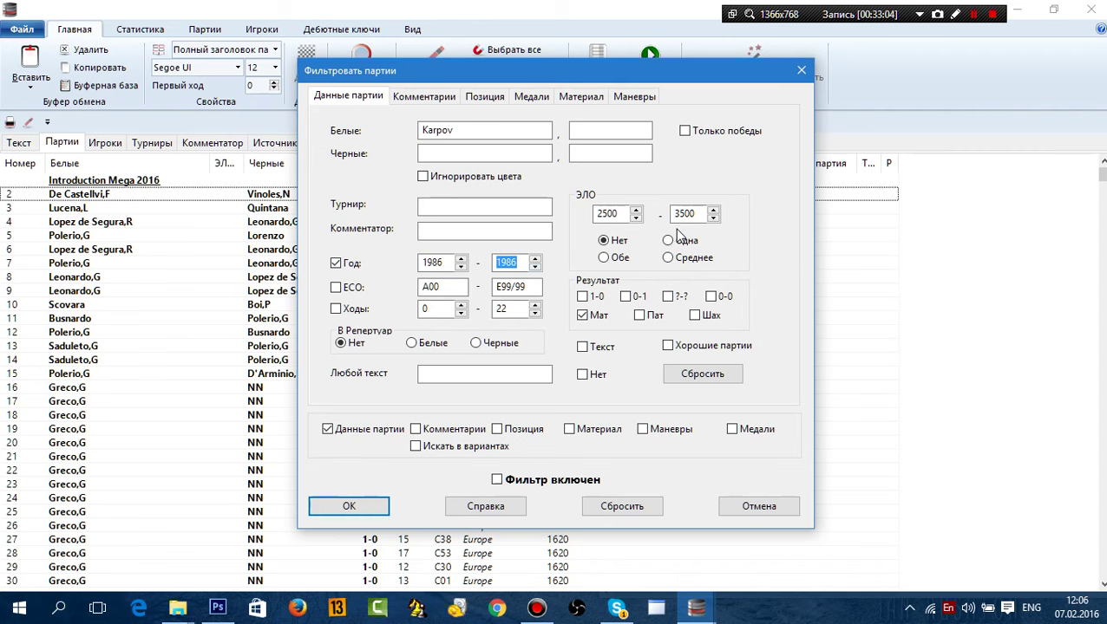
Clear the White player, enter Karpov as the Black player, and restrict the filter to games ending in checkmate.
left_click(609, 260)
left_click(619, 241)
left_click(451, 130)
double_click(451, 130)
key("BackSpace")
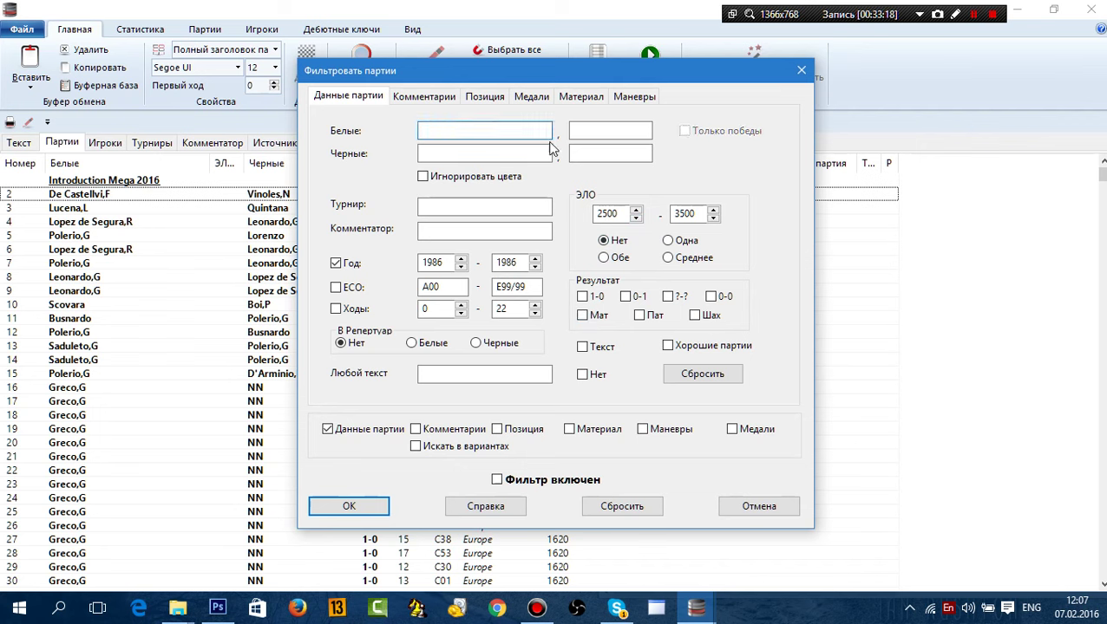
left_click(516, 152)
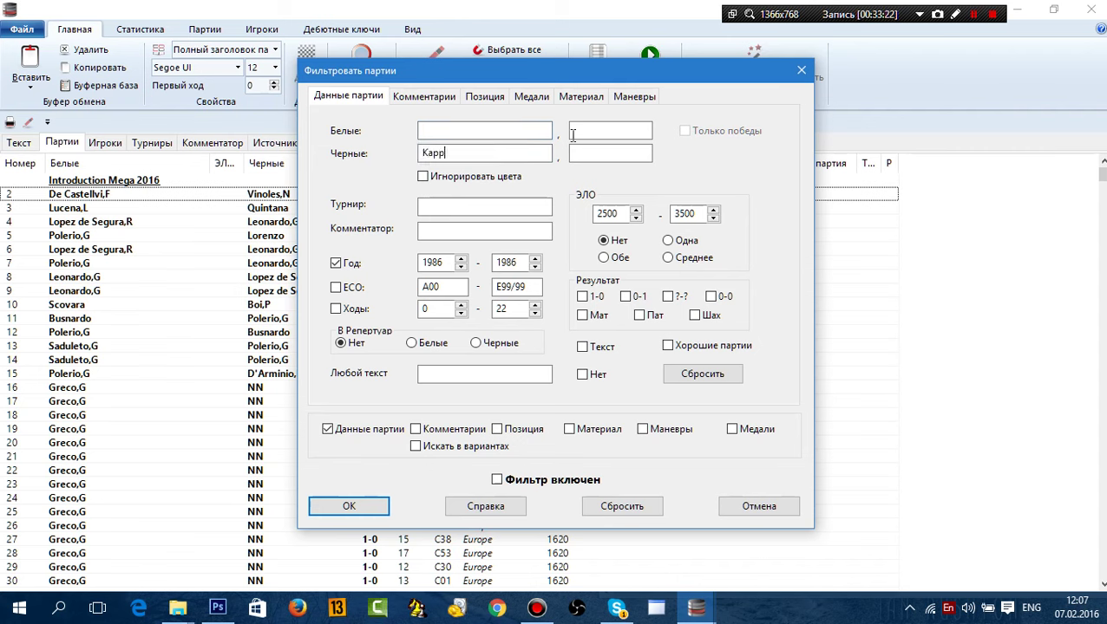
key("BackSpace")
key("BackSpace")
type("ro")
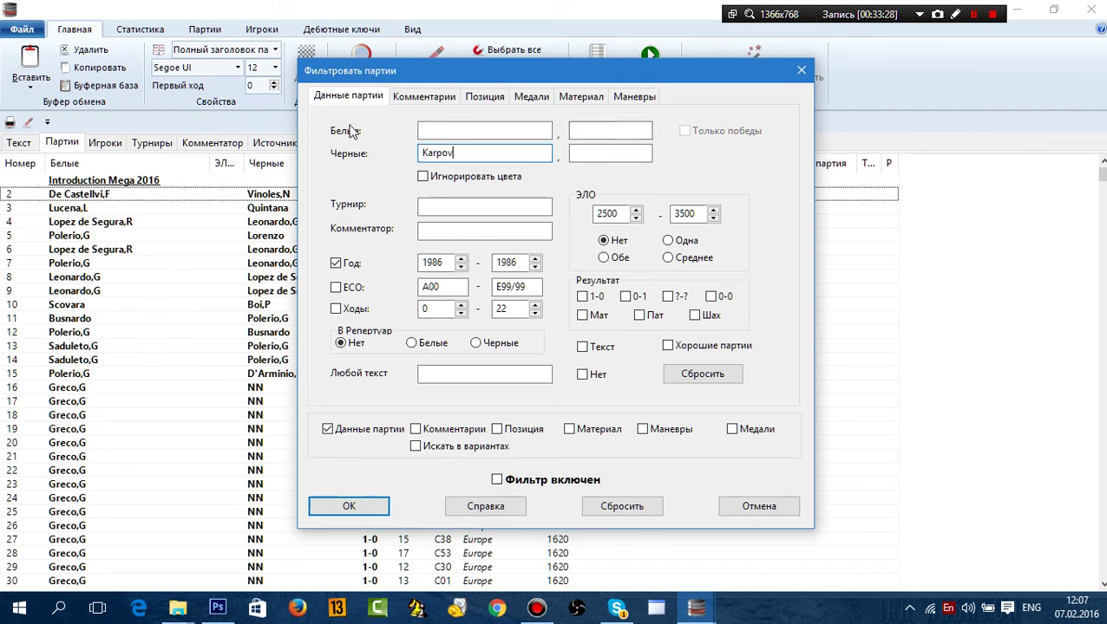
left_click(438, 263)
left_click(513, 265)
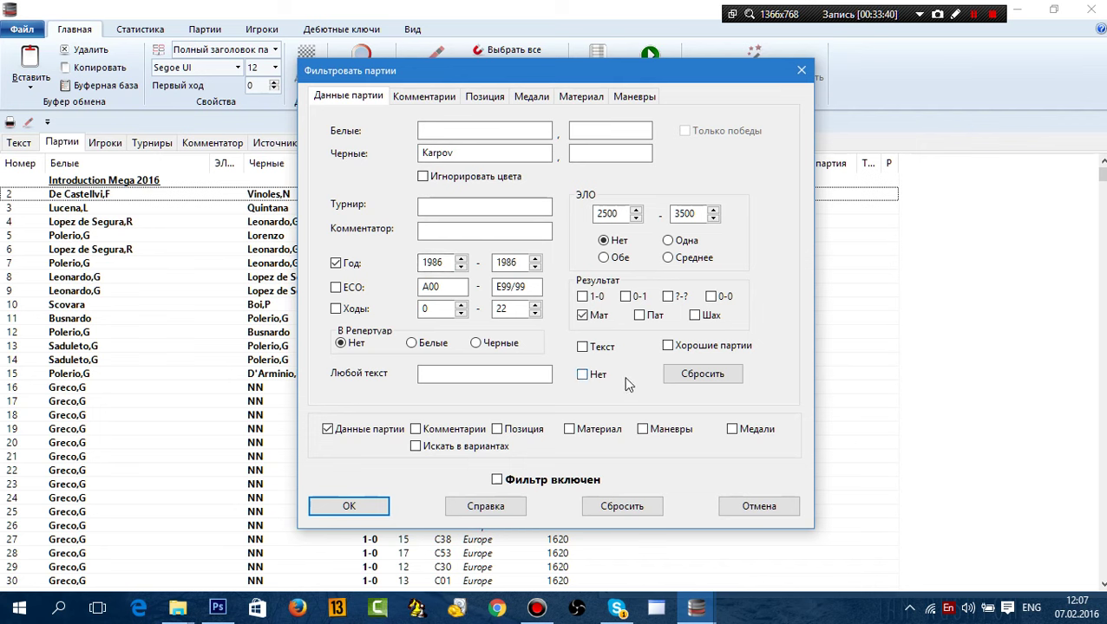
Run the filter, agreeing to create the search booster (CBB) and opting not to be asked again.
left_click(349, 506)
left_click(570, 304)
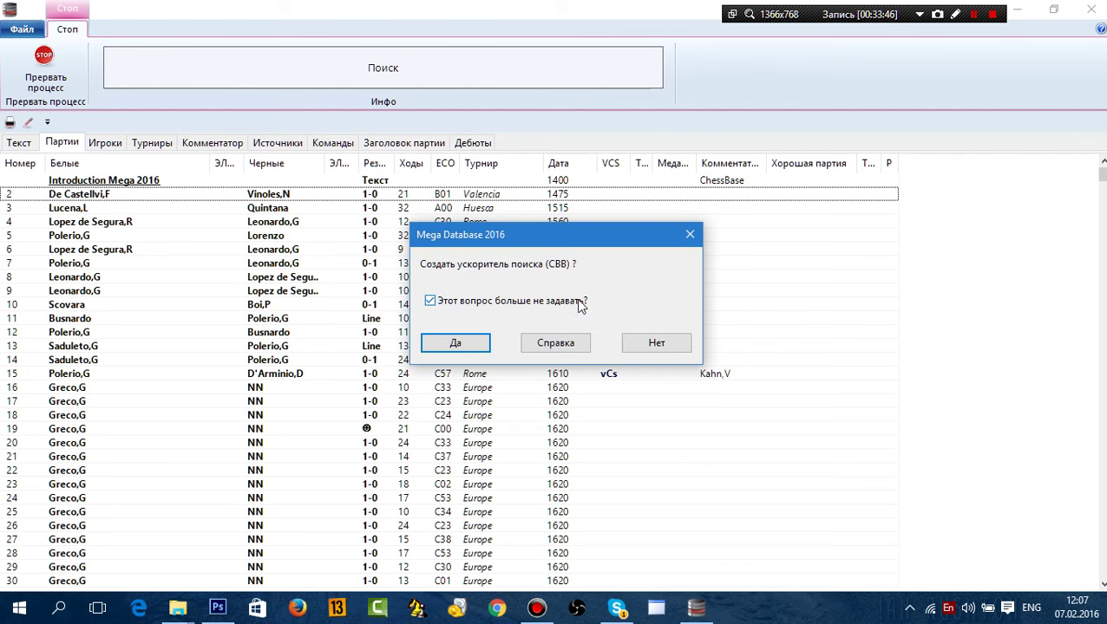
left_click_drag(525, 244, 583, 225)
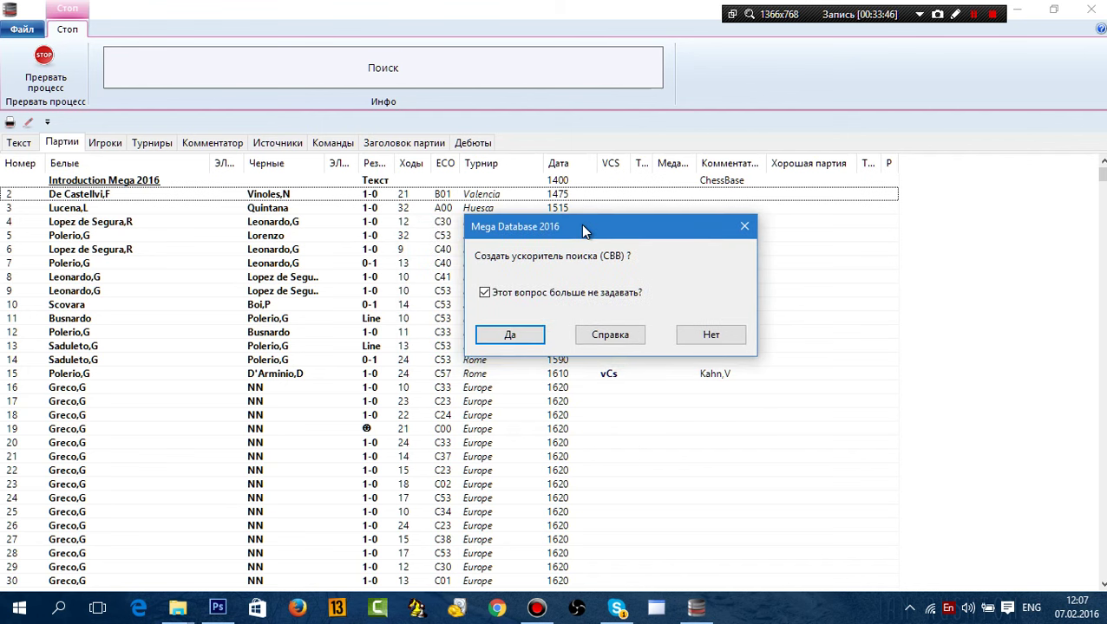
left_click(499, 338)
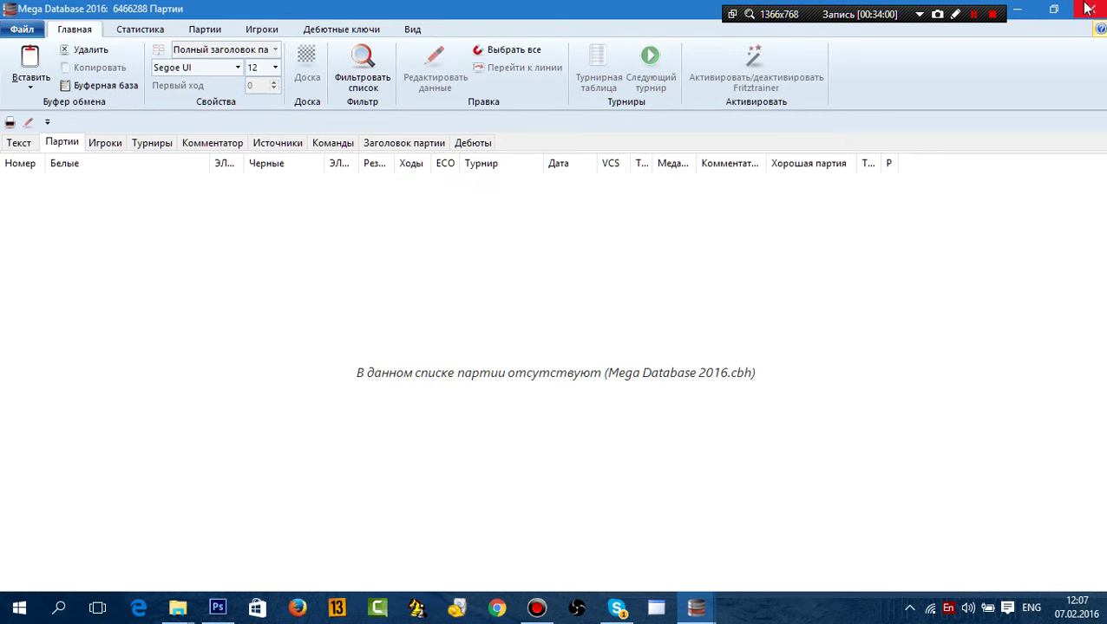
Check the database text and filtered game list, close the window, and reopen Mega Database 2016 with its game filter.
left_click(21, 143)
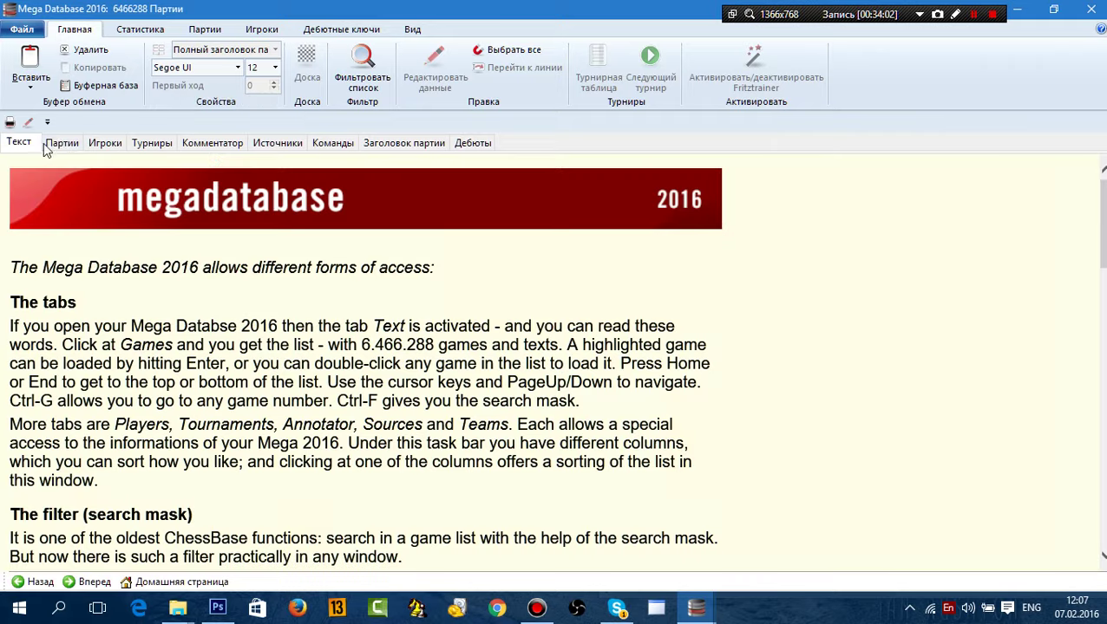
left_click(62, 143)
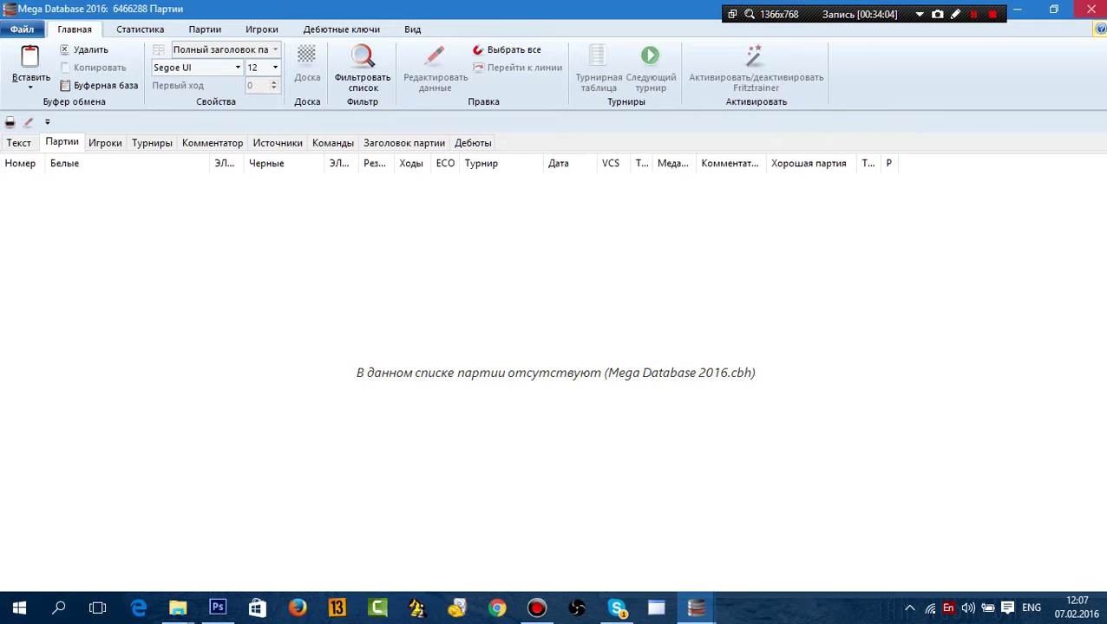
left_click(1102, 9)
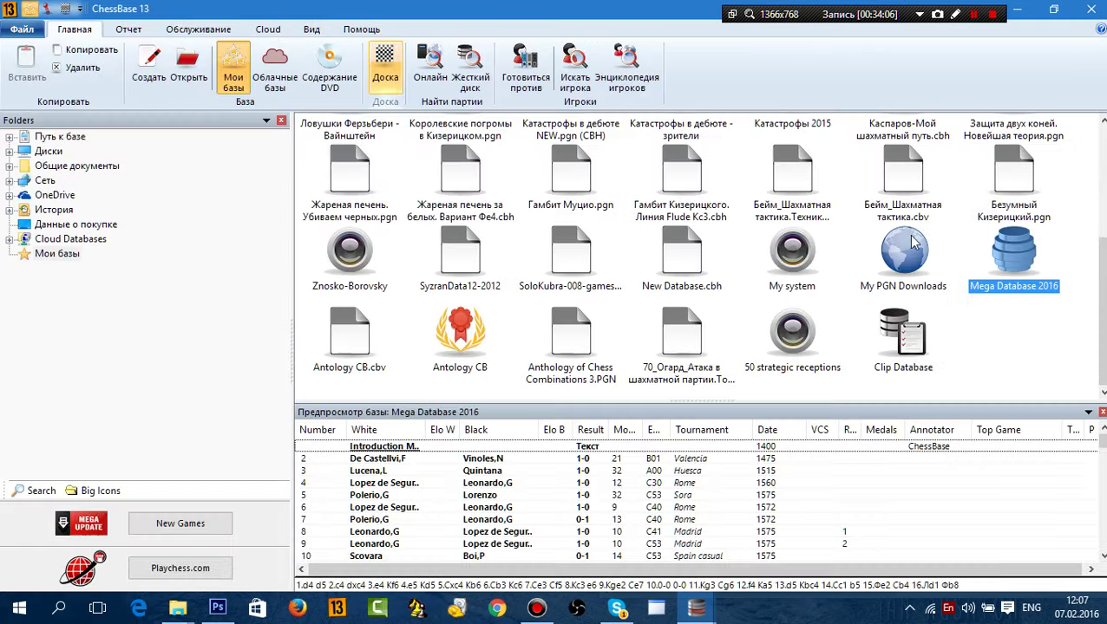
double_click(1022, 260)
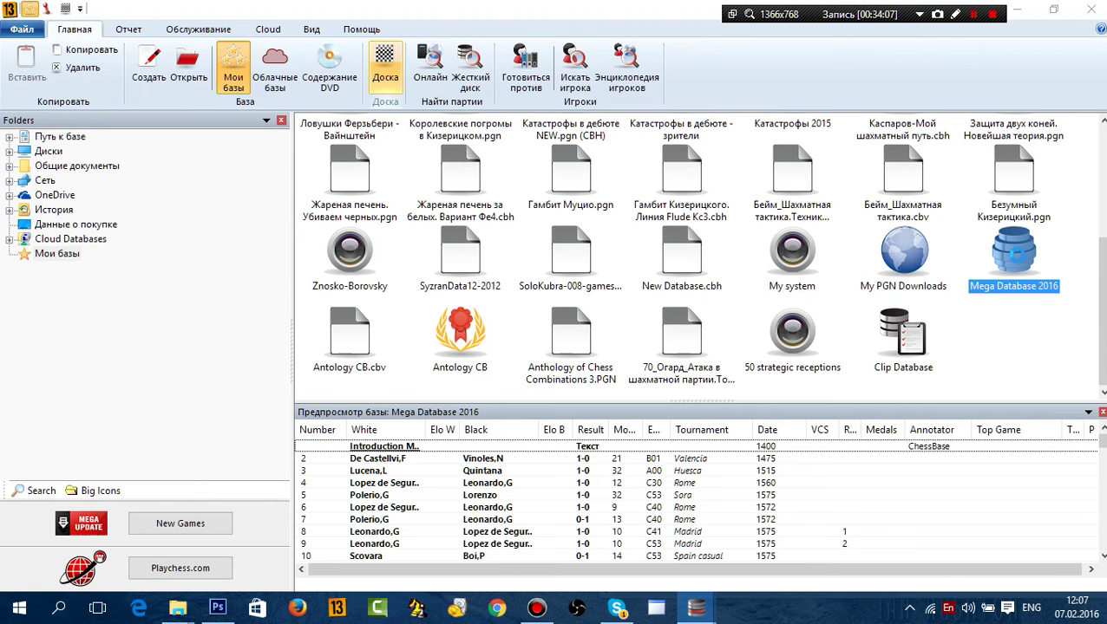
right_click(166, 181)
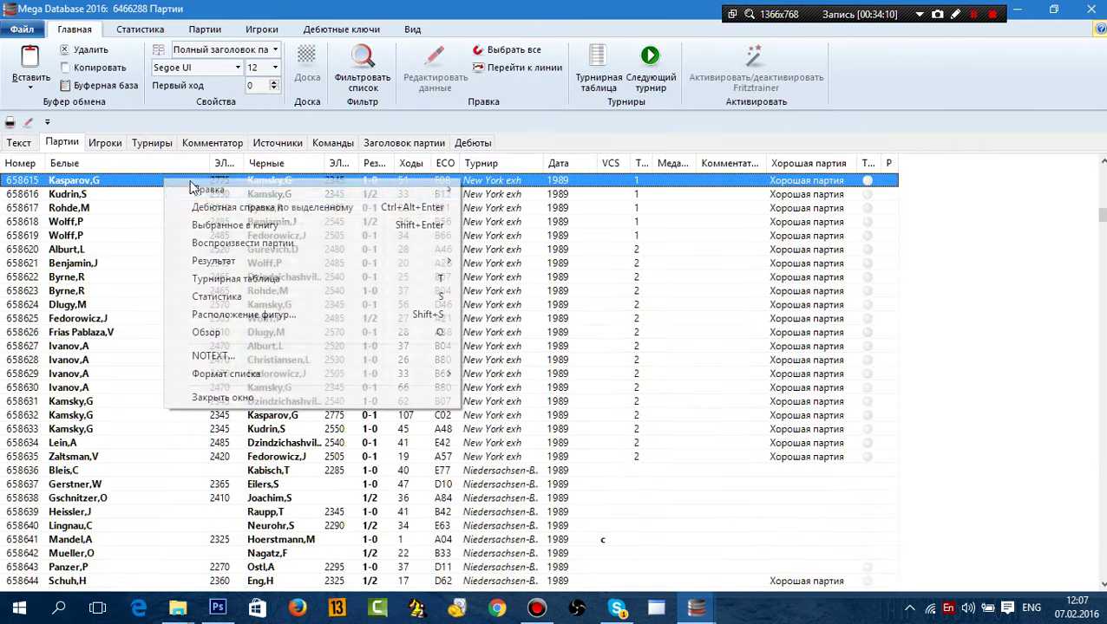
mouse_move(278, 190)
left_click(555, 313)
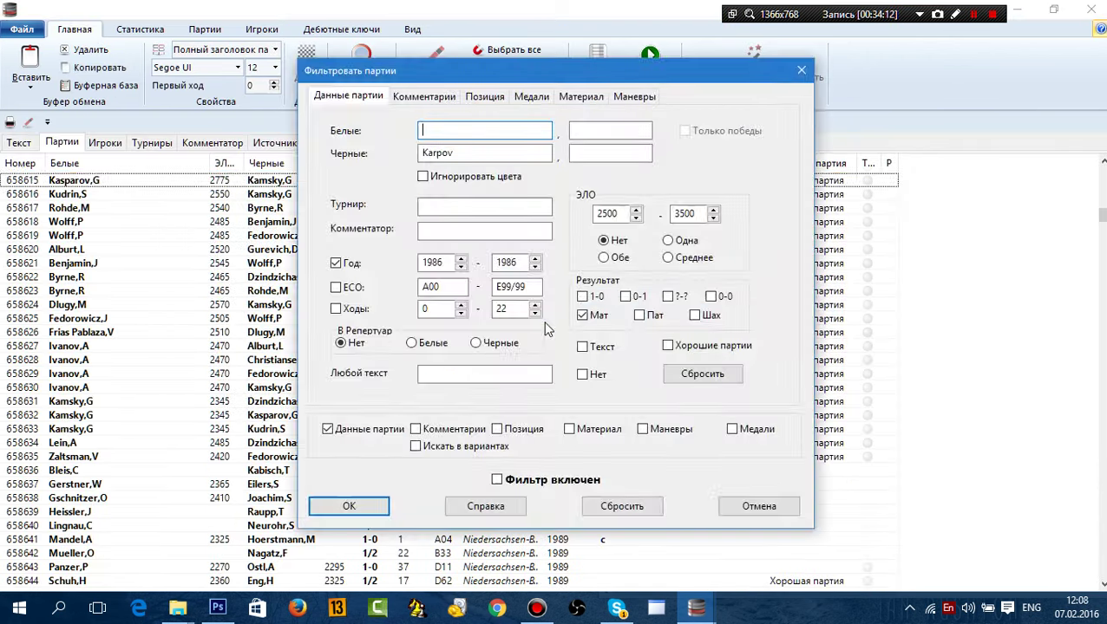
Run the filter with result 0-1 in place of checkmate, agree to create the search booster, and close the result list.
left_click(349, 506)
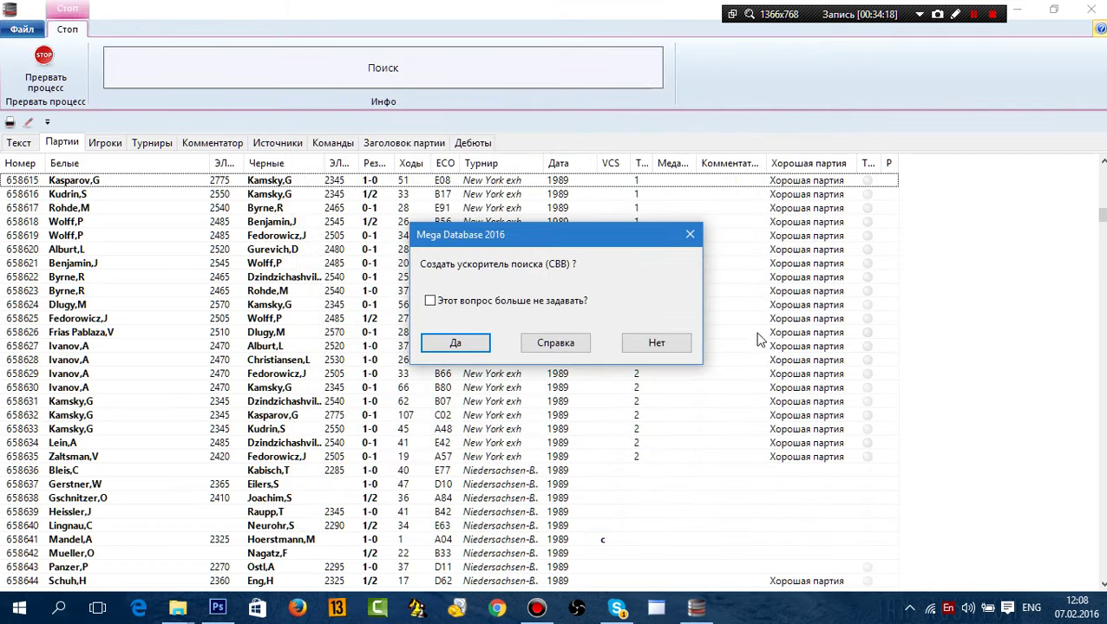
left_click(452, 341)
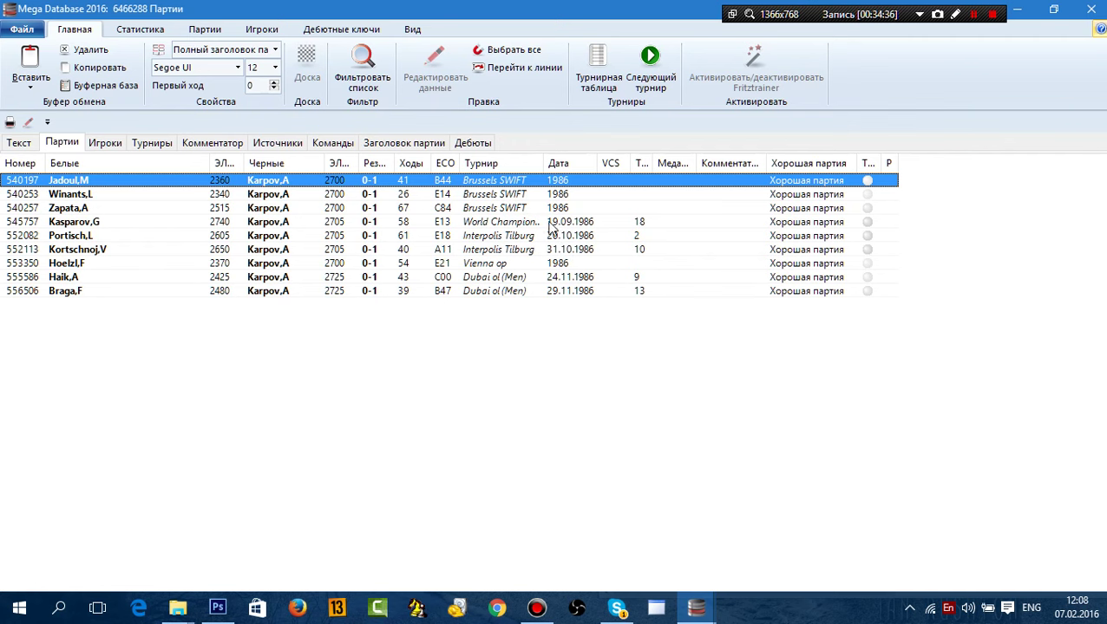
left_click(1090, 9)
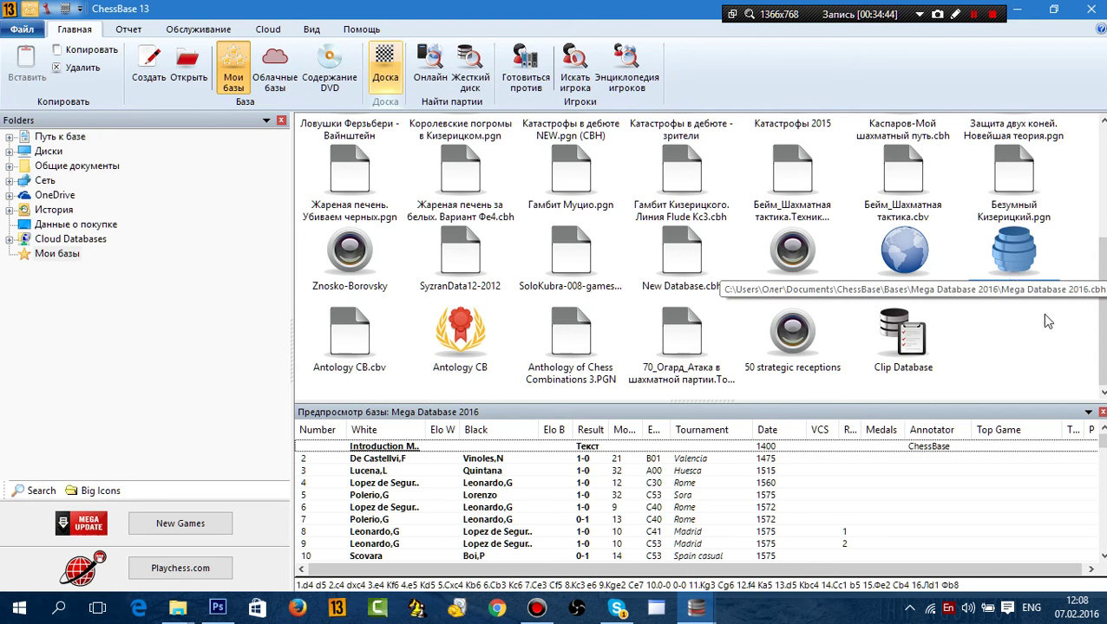
Open a new board and enter the moves 1.e4 e5 2.Kf3 Kc6 3.Cc4 Kf6.
scroll(1097, 291, "up", 2)
scroll(1097, 291, "down", 2)
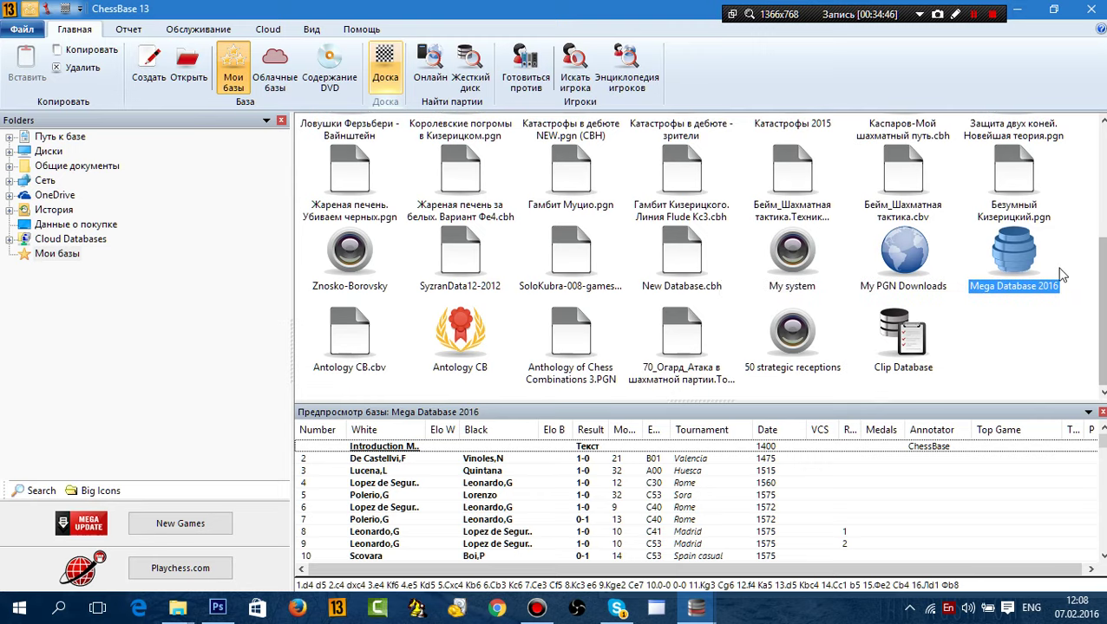
left_click(386, 68)
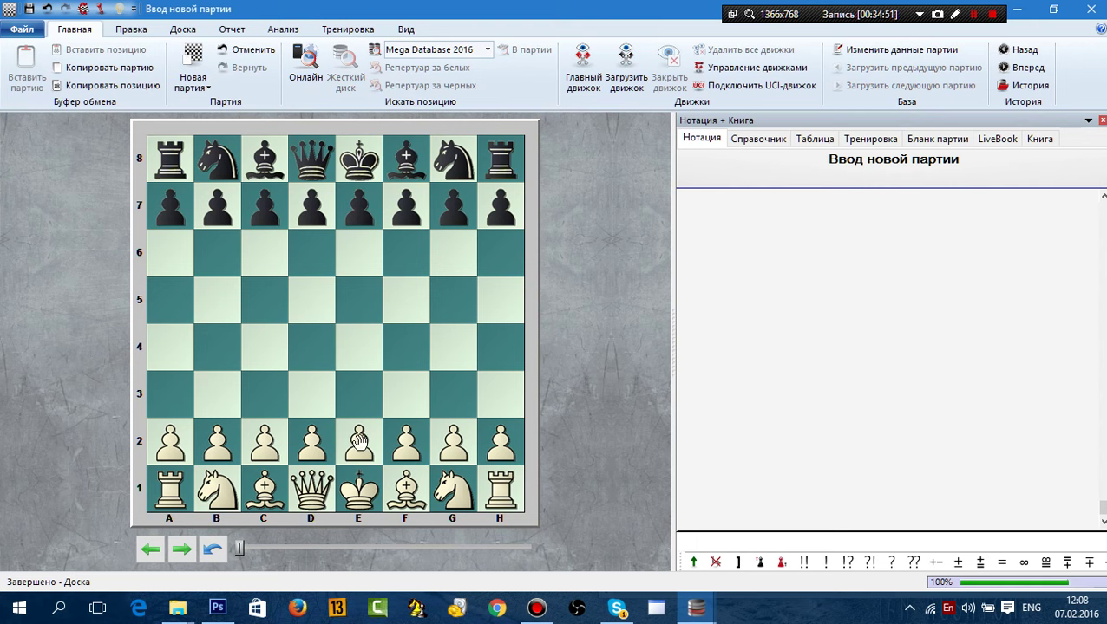
left_click_drag(358, 441, 358, 347)
left_click_drag(358, 208, 358, 299)
left_click_drag(459, 492, 406, 395)
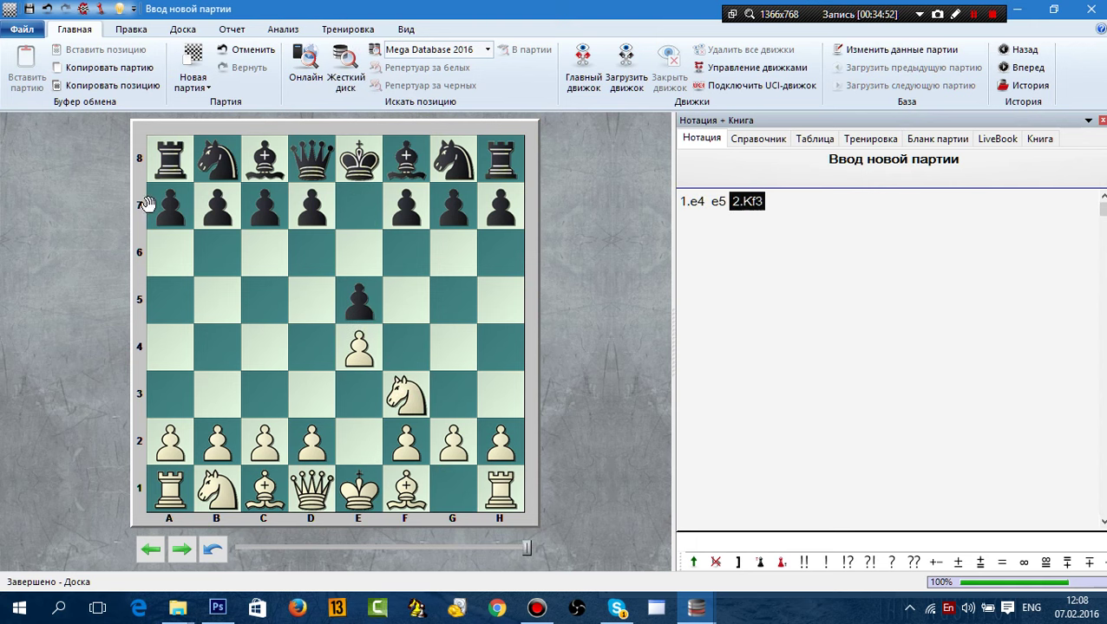
left_click_drag(217, 161, 264, 251)
left_click_drag(291, 389, 265, 347)
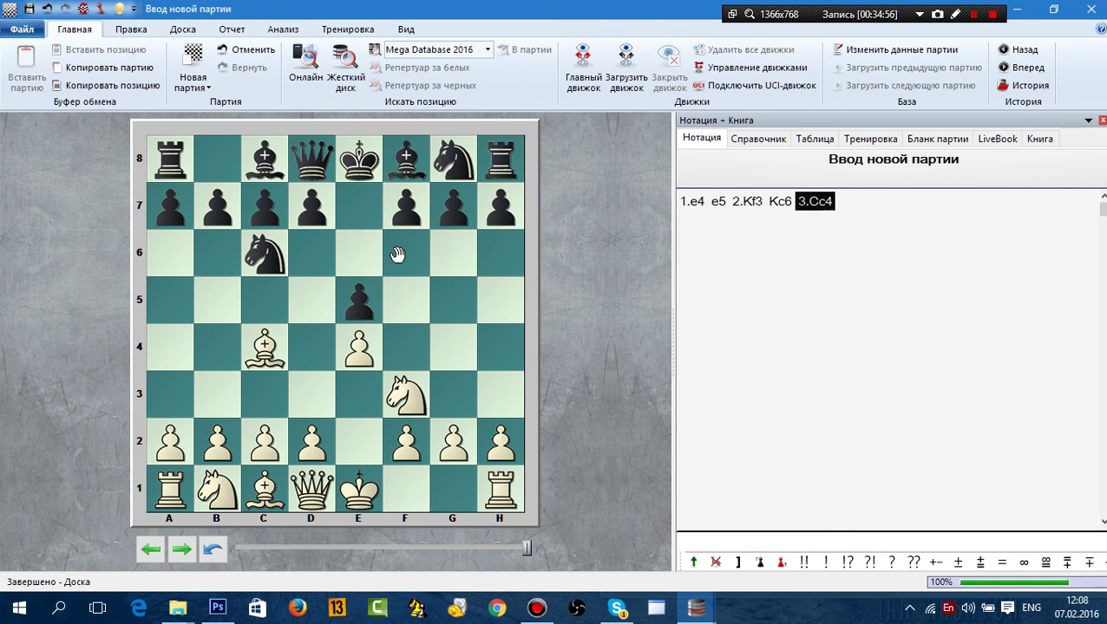
left_click_drag(449, 161, 406, 252)
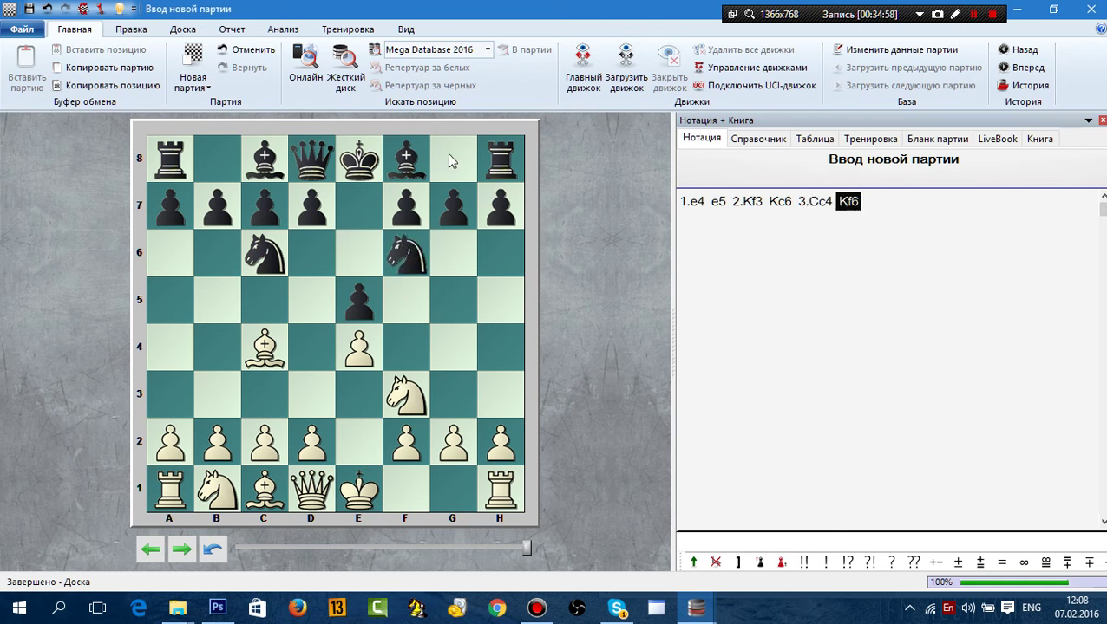
Return to the database overview with the board still open, and reopen Mega Database 2016 with its game filter.
left_click(1090, 8)
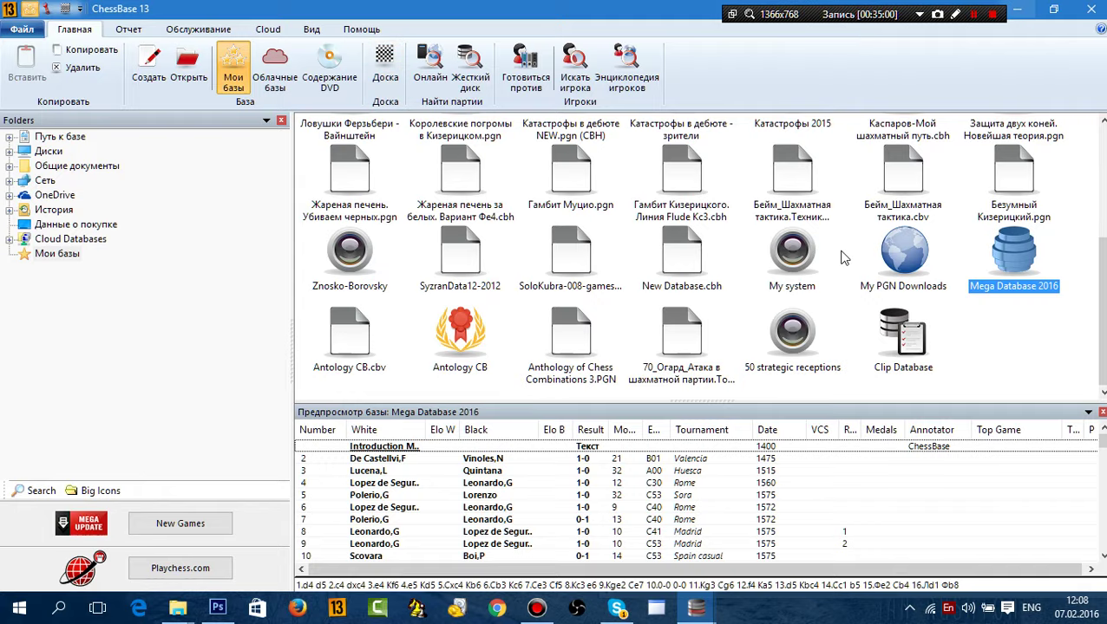
double_click(1008, 260)
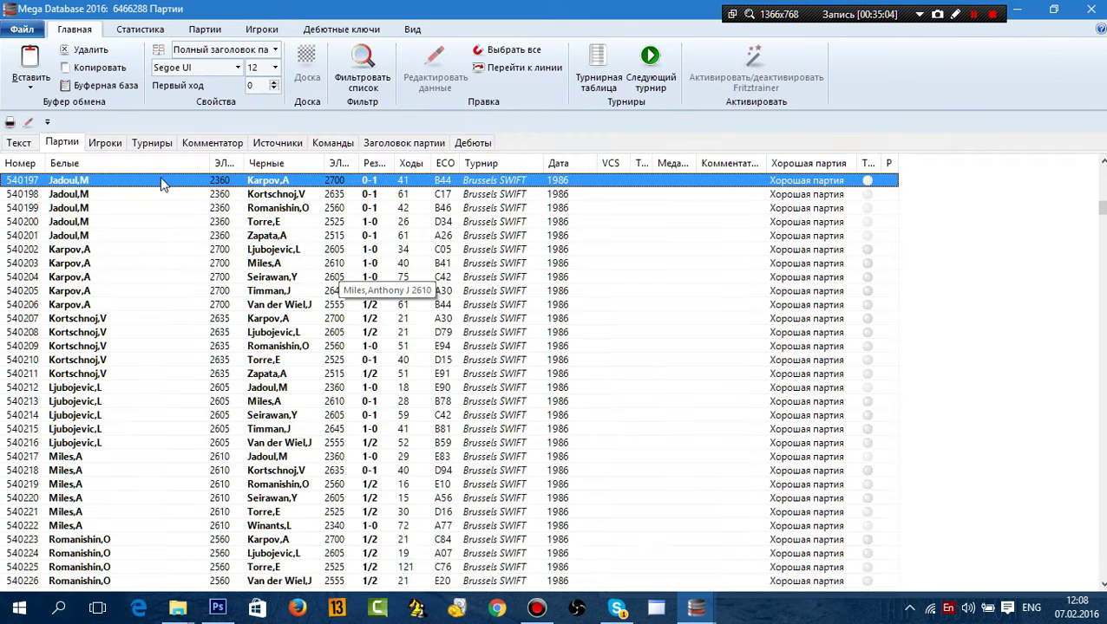
right_click(161, 179)
mouse_move(223, 184)
left_click(518, 311)
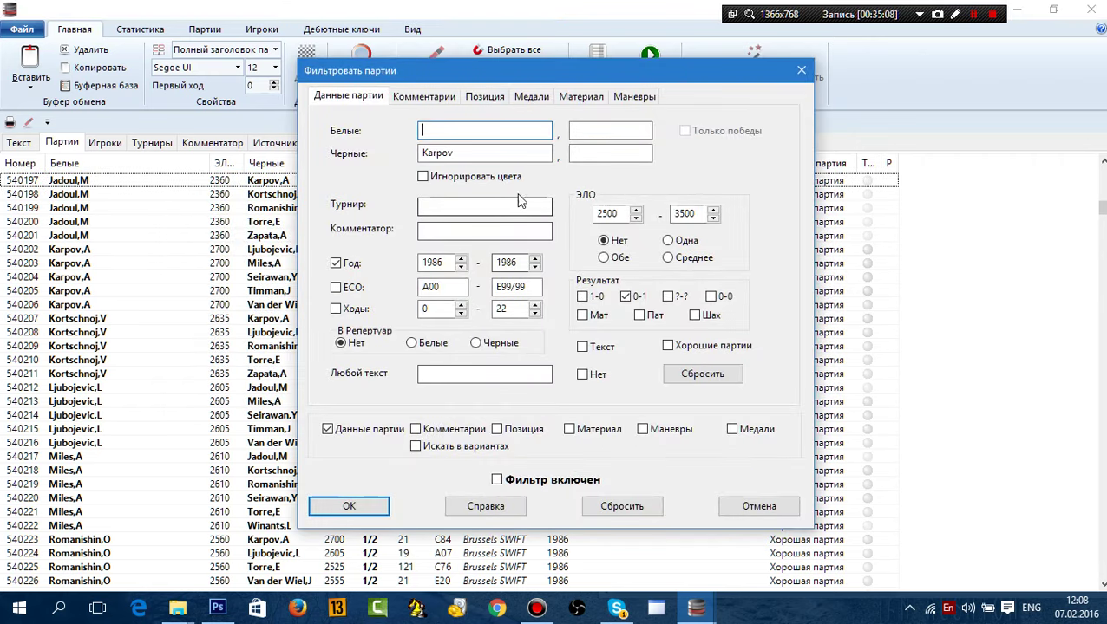
Check the position after 3...Kf6 on the open board and copy it into the filter's position condition.
left_click(486, 98)
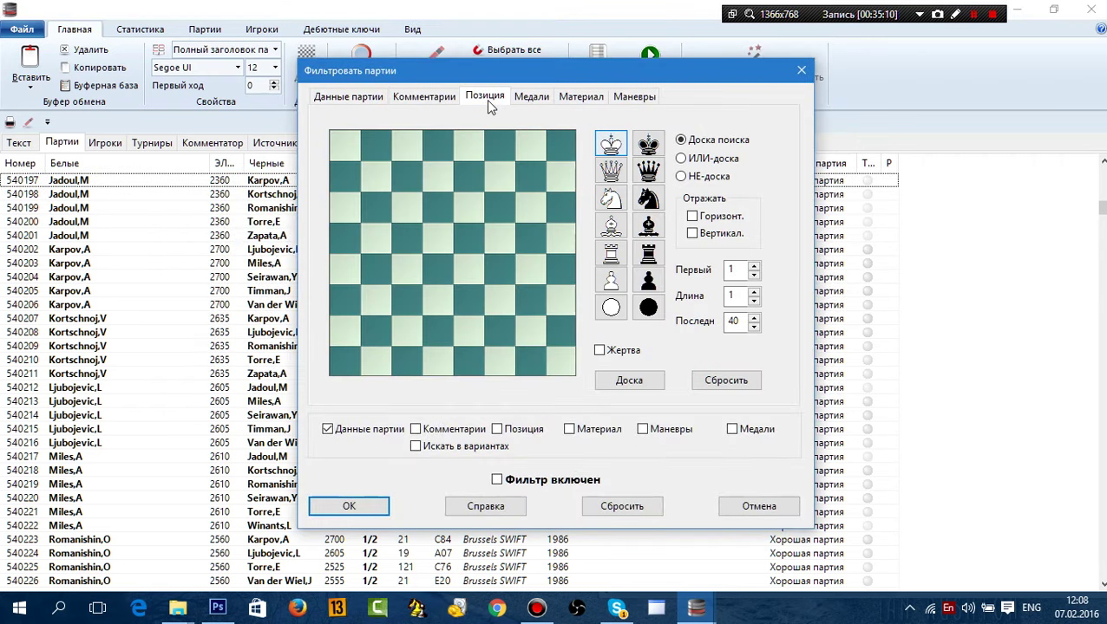
left_click(348, 96)
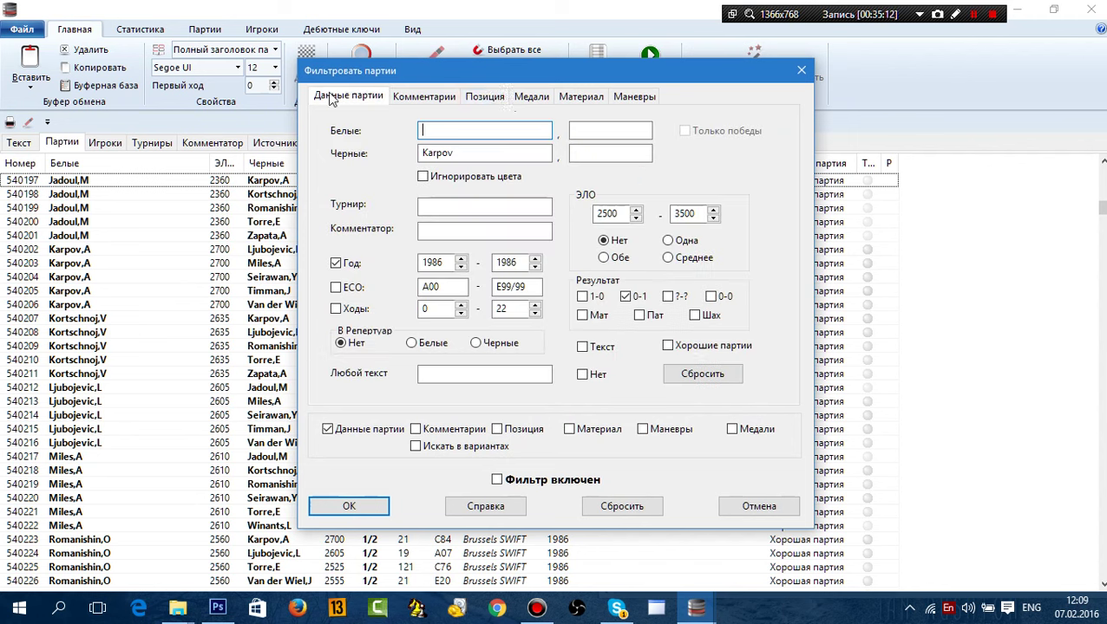
left_click(508, 98)
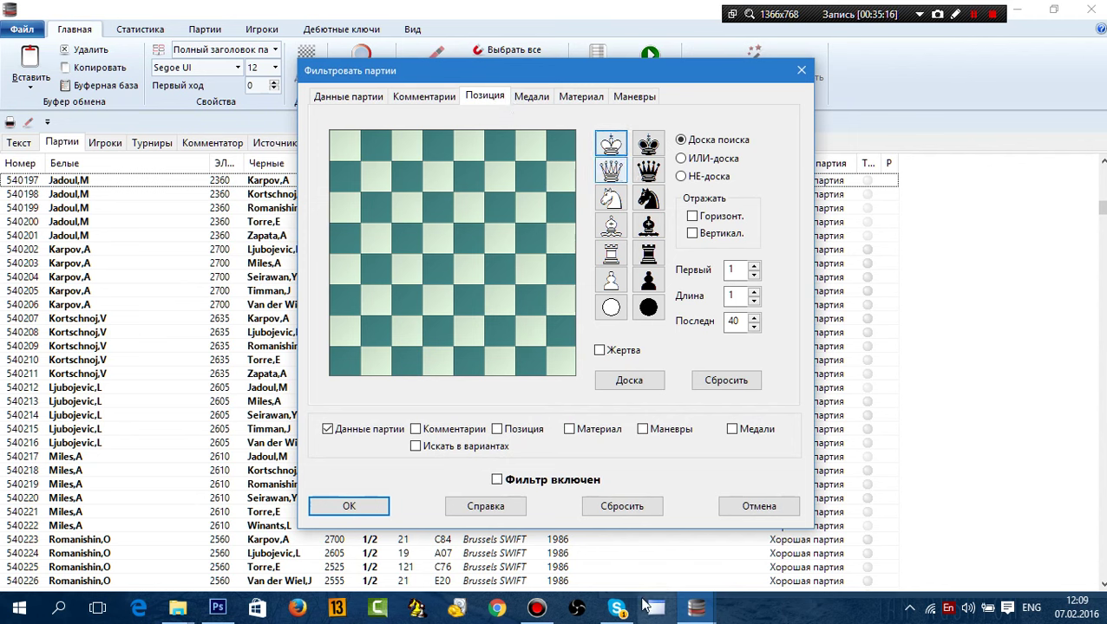
mouse_move(696, 612)
left_click(721, 537)
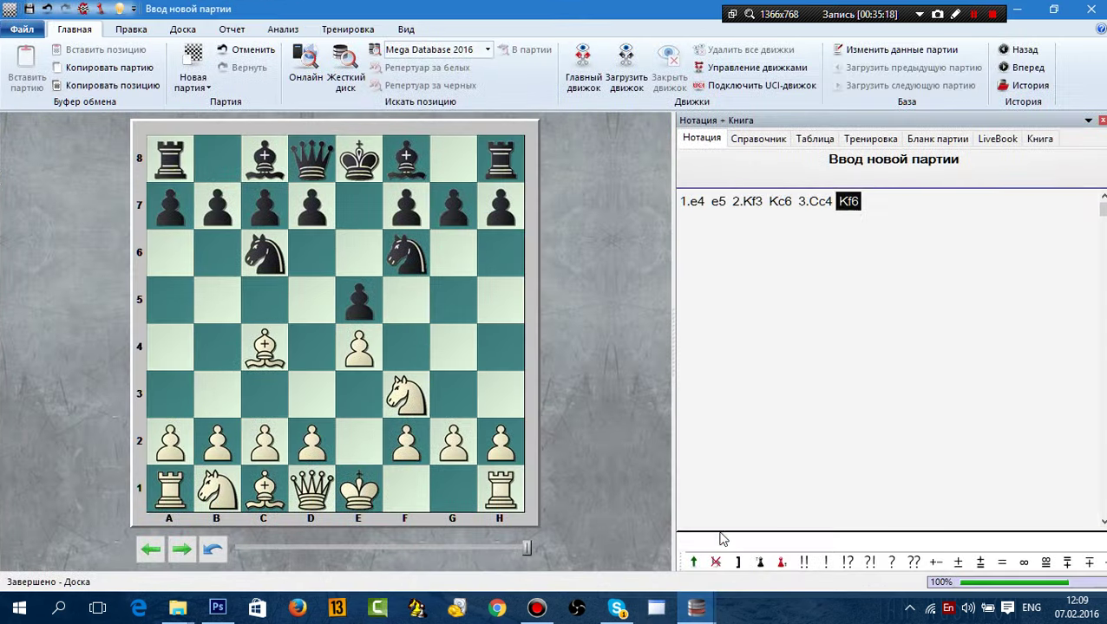
left_click(898, 525)
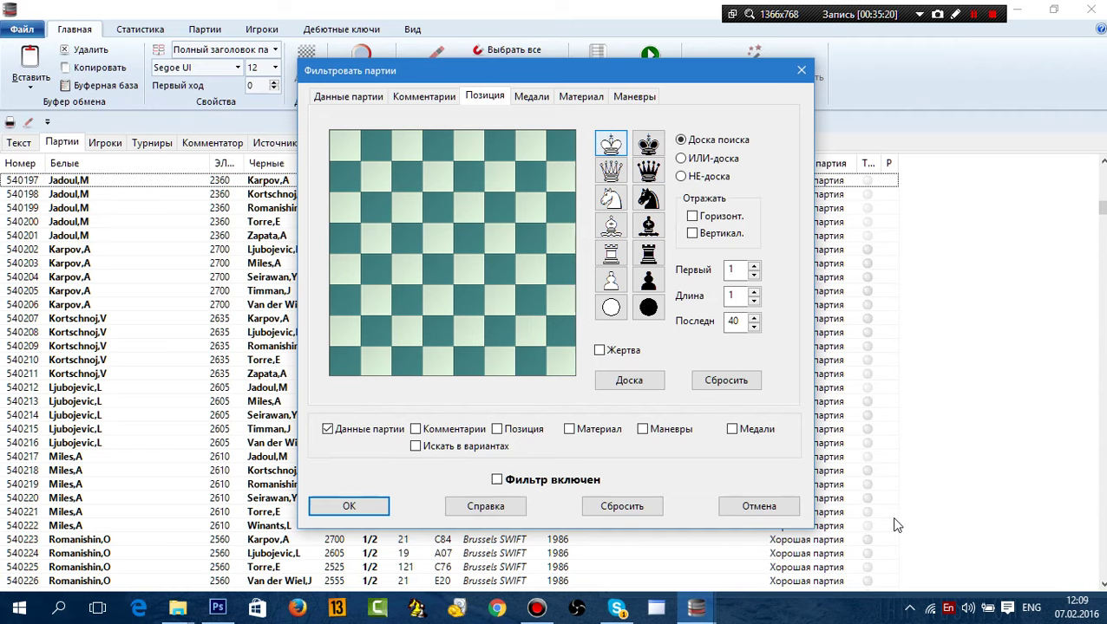
left_click(618, 388)
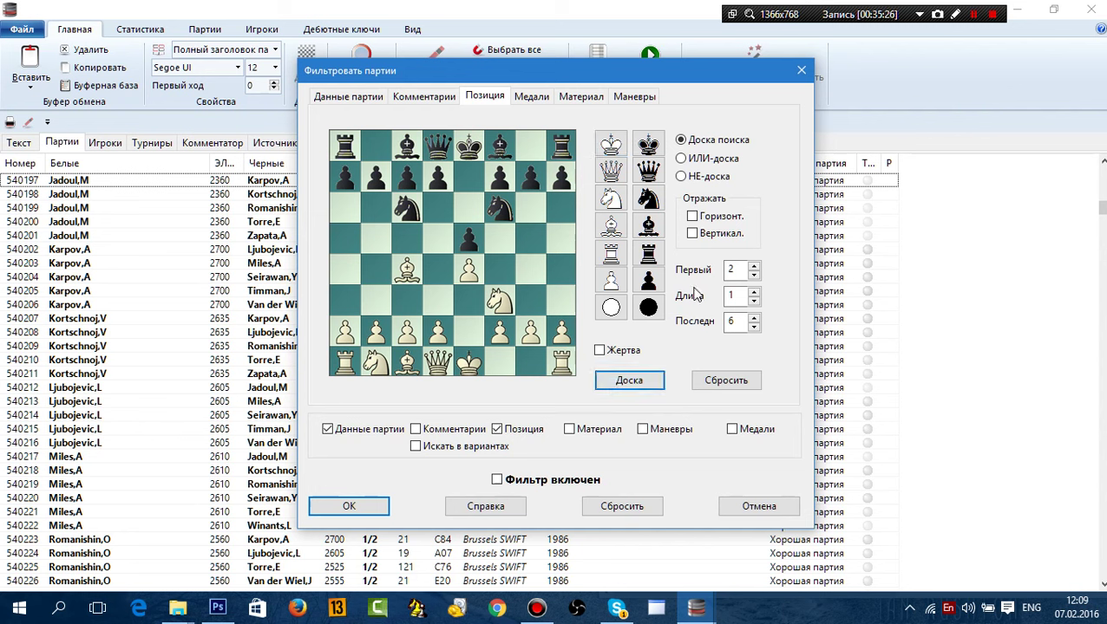
Try adding medals and manoeuvres to the active filter conditions, remove both, and return to the position condition.
left_click(732, 430)
left_click(643, 430)
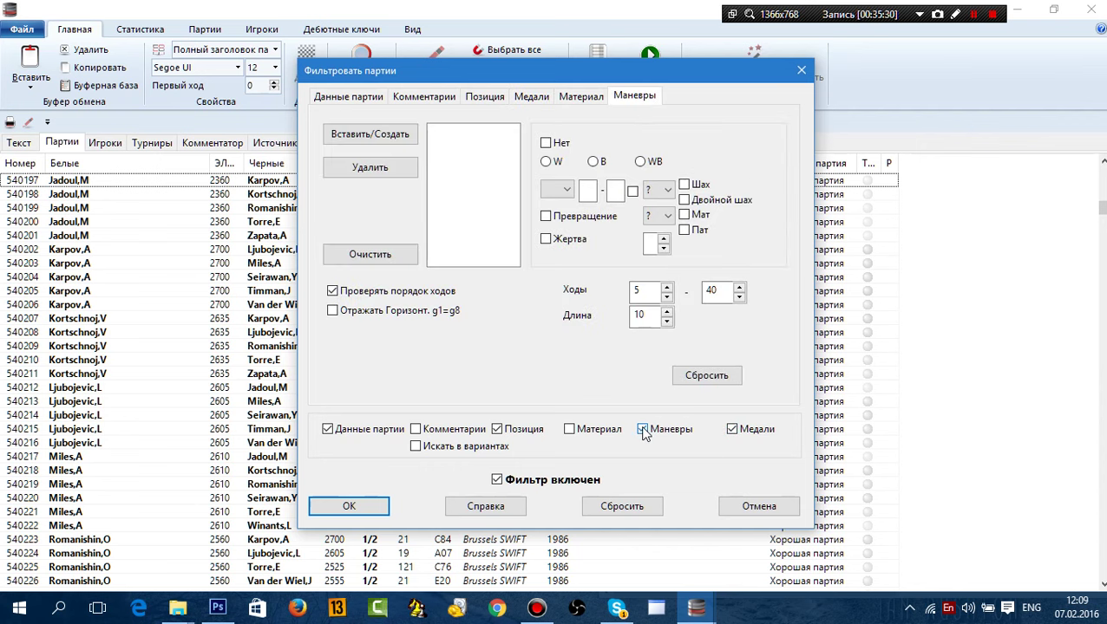
left_click(643, 429)
left_click(482, 97)
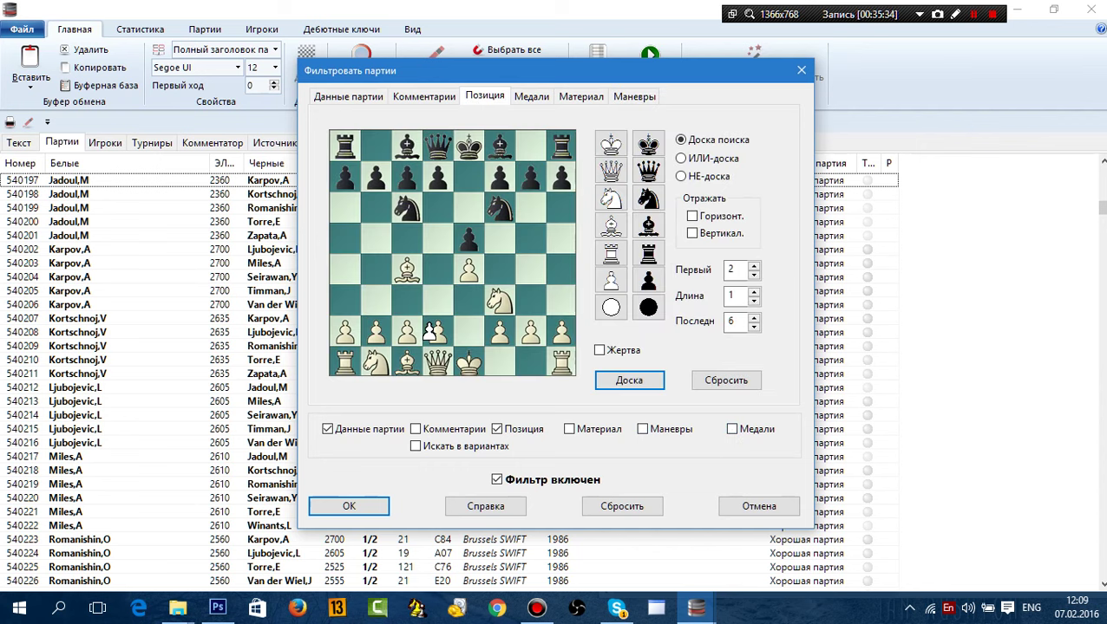
Add the medals Лучшая партия and Жертва to the filter, run the search, and agree to create the search booster (CBB).
left_click(532, 97)
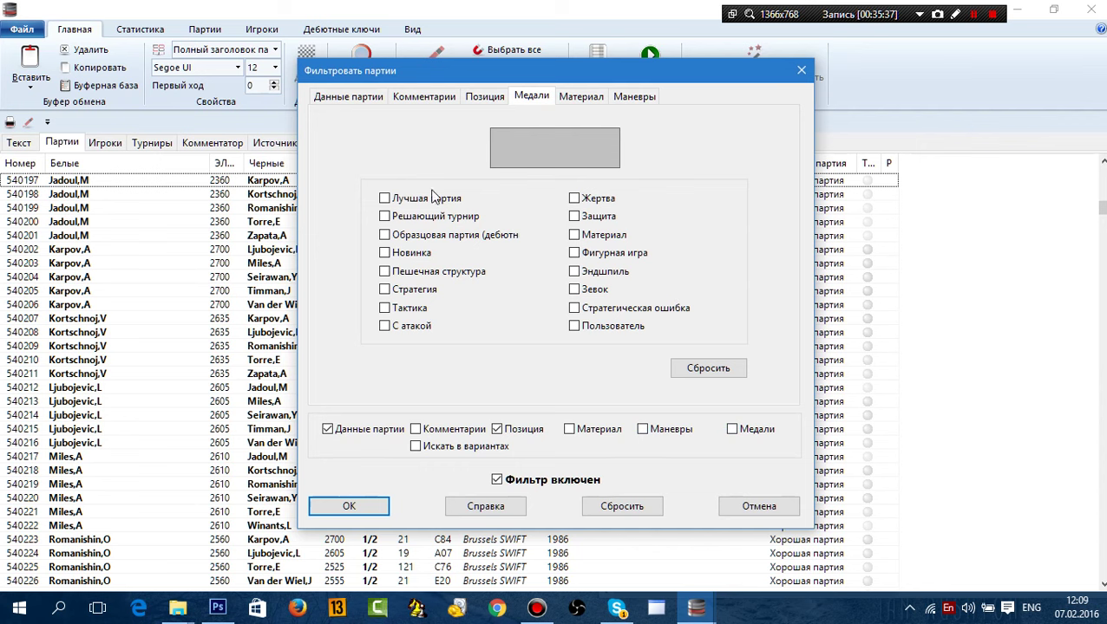
left_click(384, 198)
left_click(574, 198)
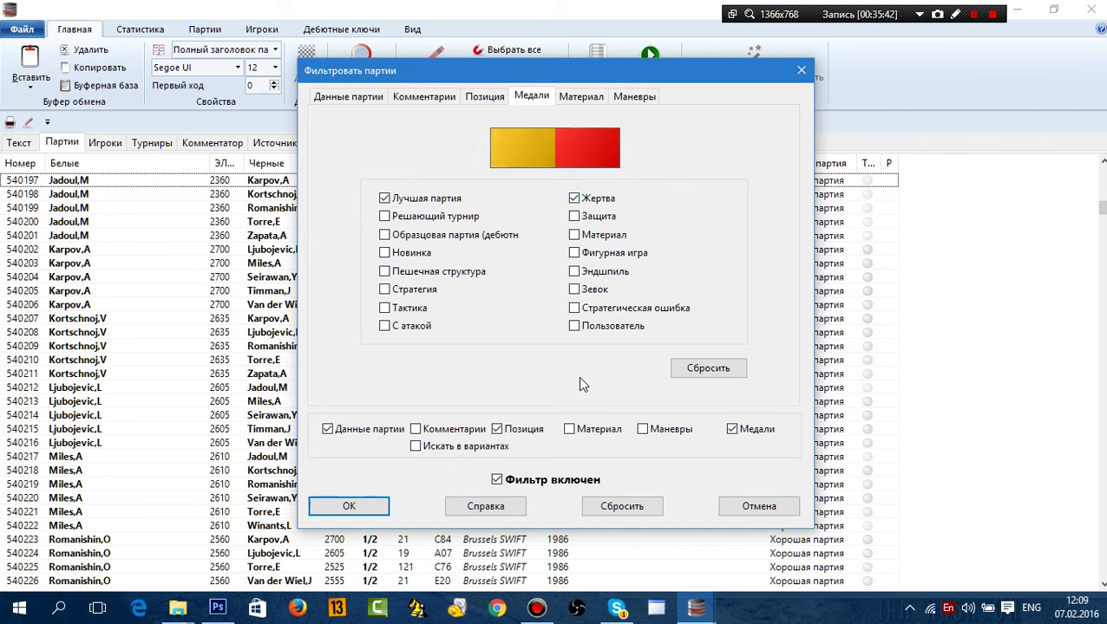
left_click(350, 506)
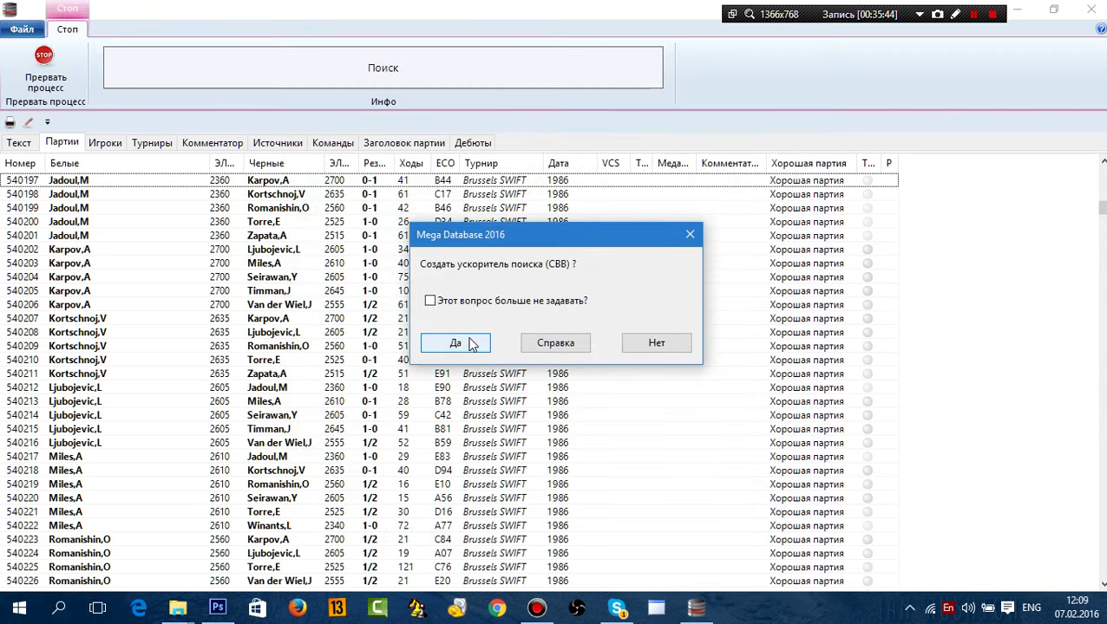
left_click(457, 345)
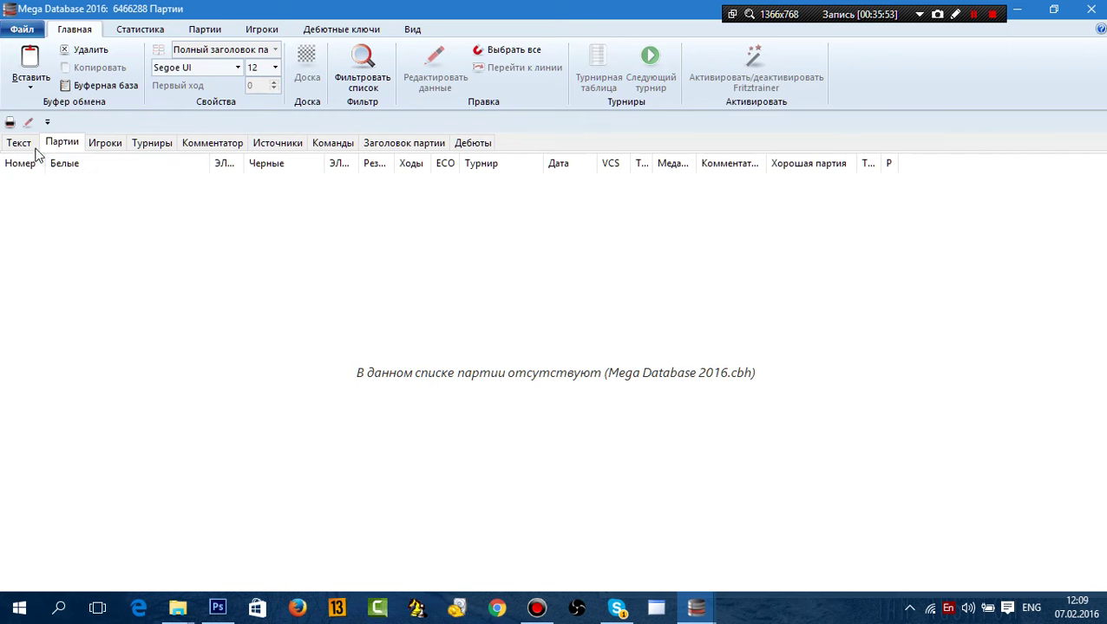
Close the database list to return to the board, try switching the main engine on and off, and show the opening book moves after 3...Kf6.
left_click(1090, 16)
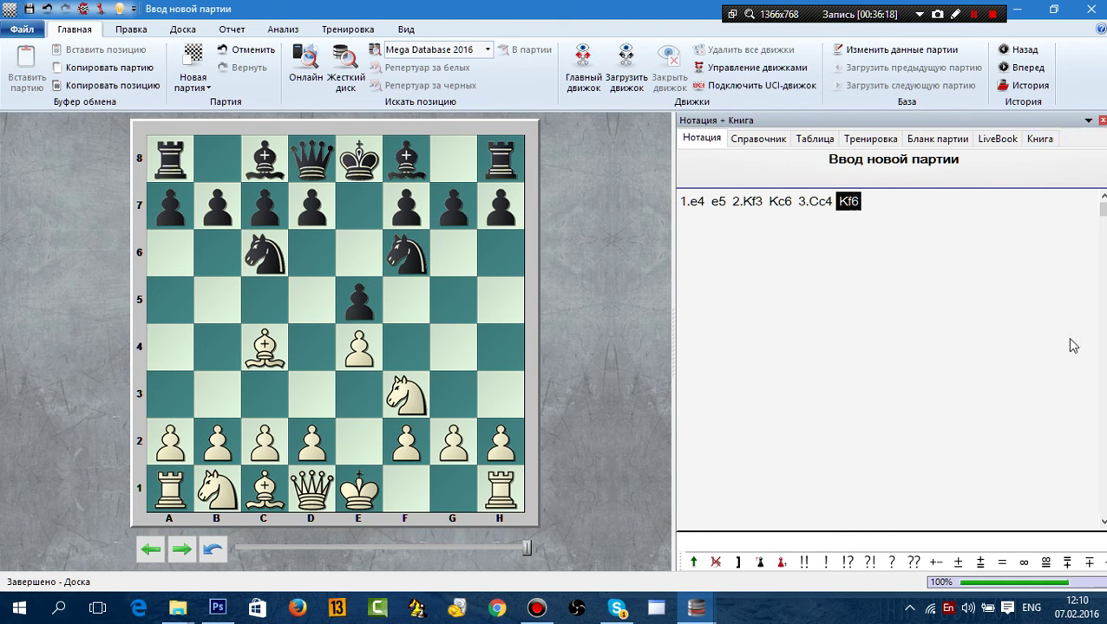
left_click(580, 73)
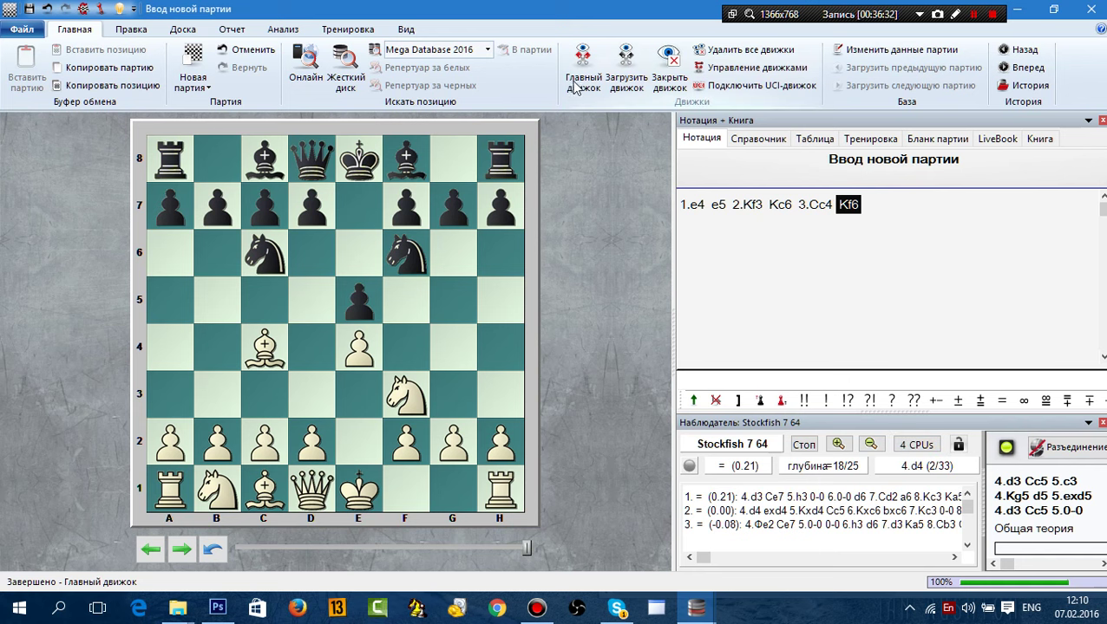
left_click(670, 78)
left_click(1045, 141)
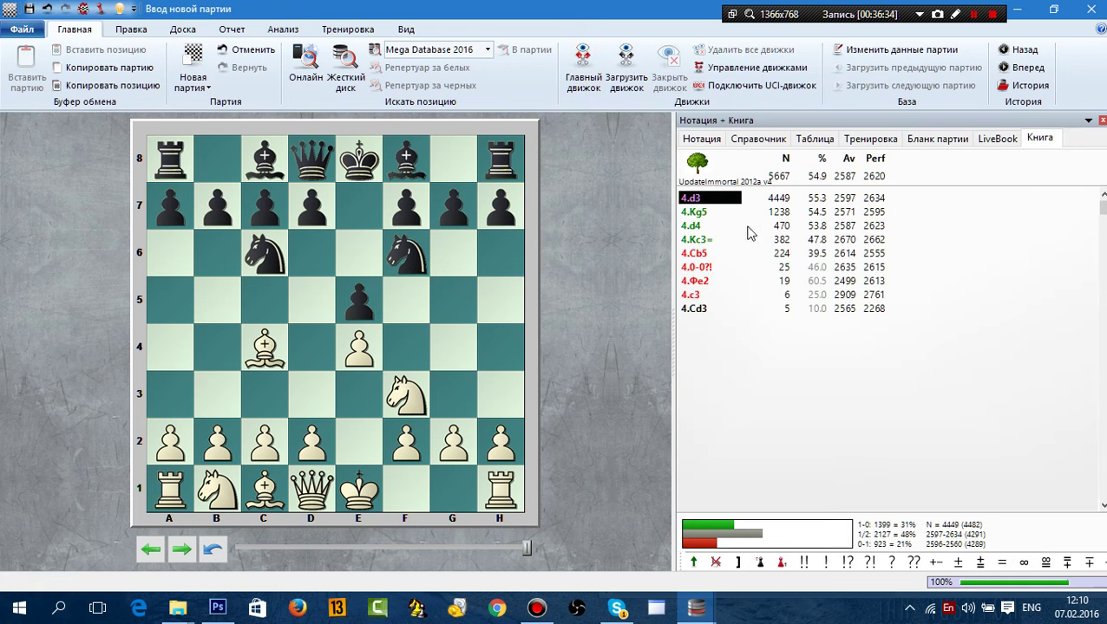
left_click(595, 78)
left_click(595, 80)
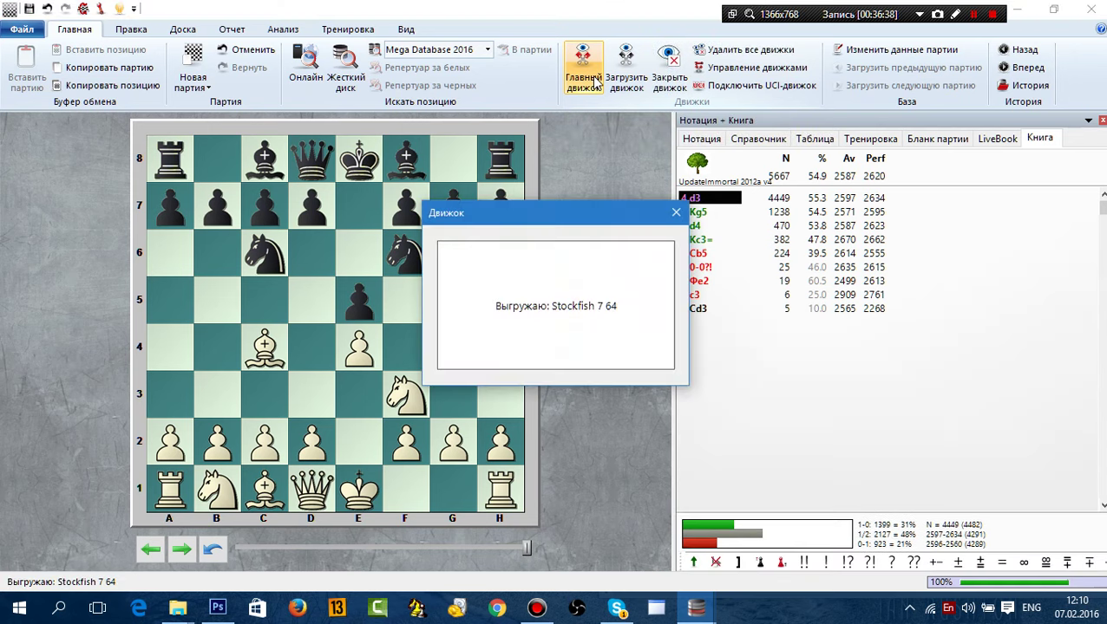
Review the program settings for language, notation, engines, folders, limits and design, and close them without applying anything.
left_click(22, 30)
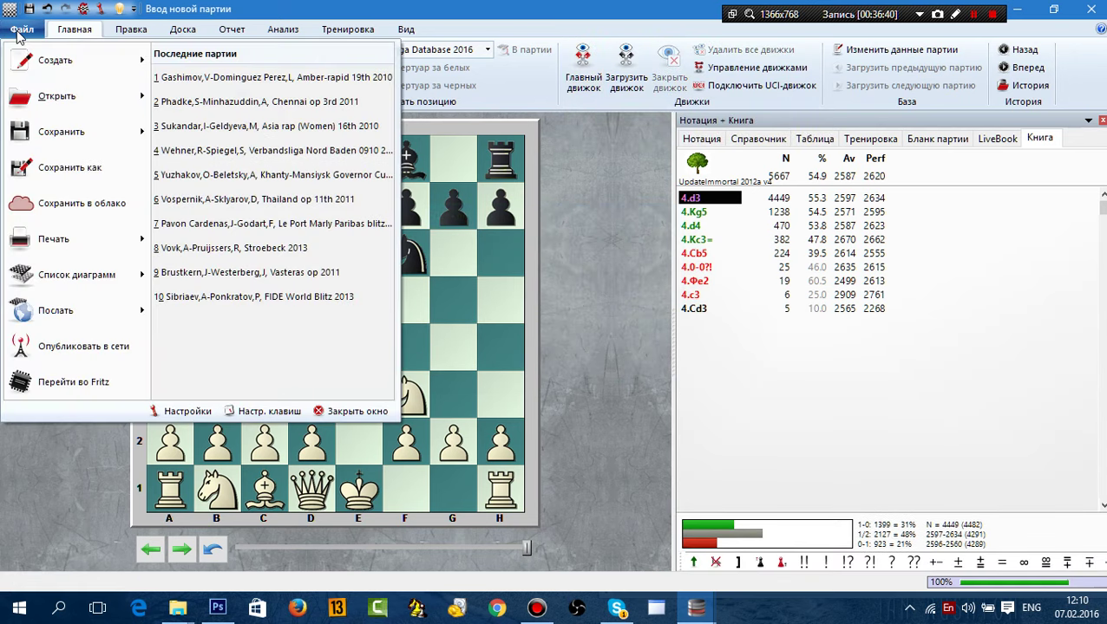
left_click(188, 411)
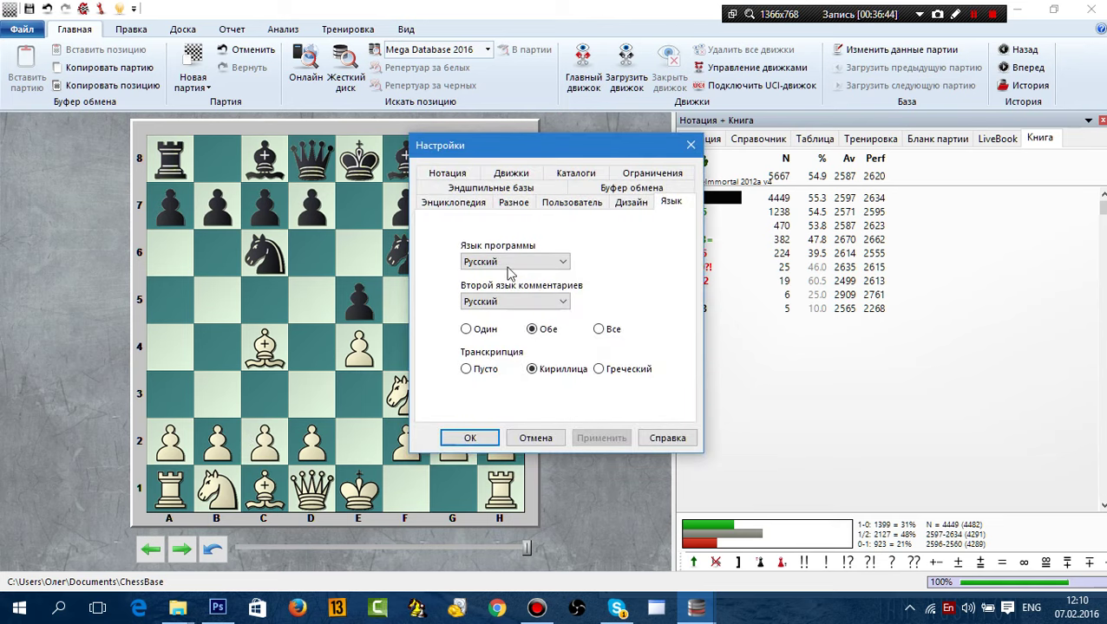
left_click(450, 174)
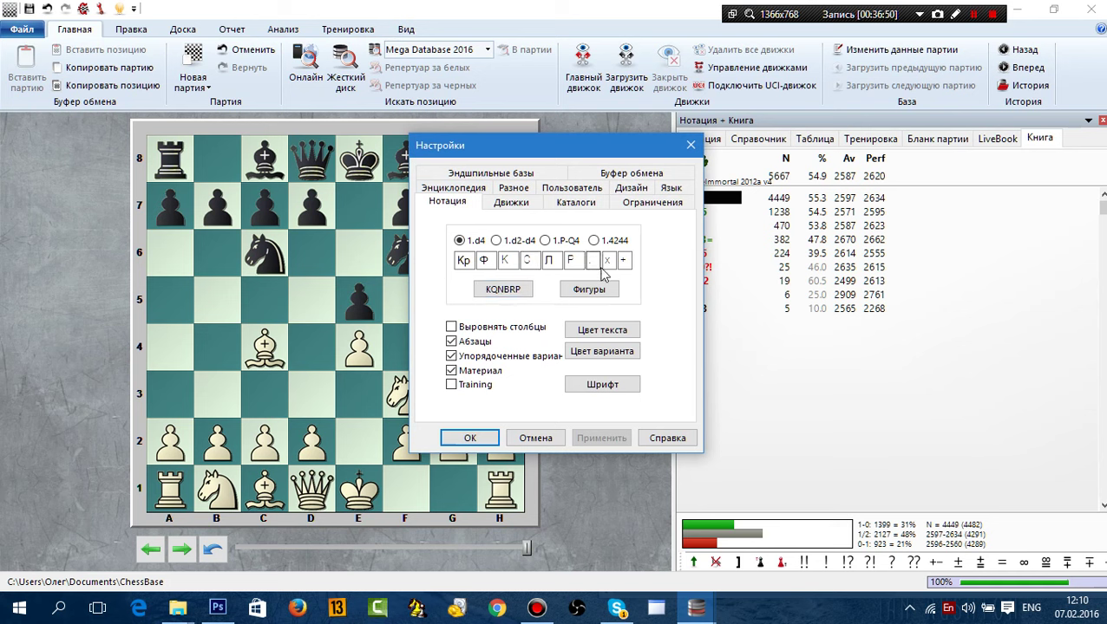
left_click(518, 208)
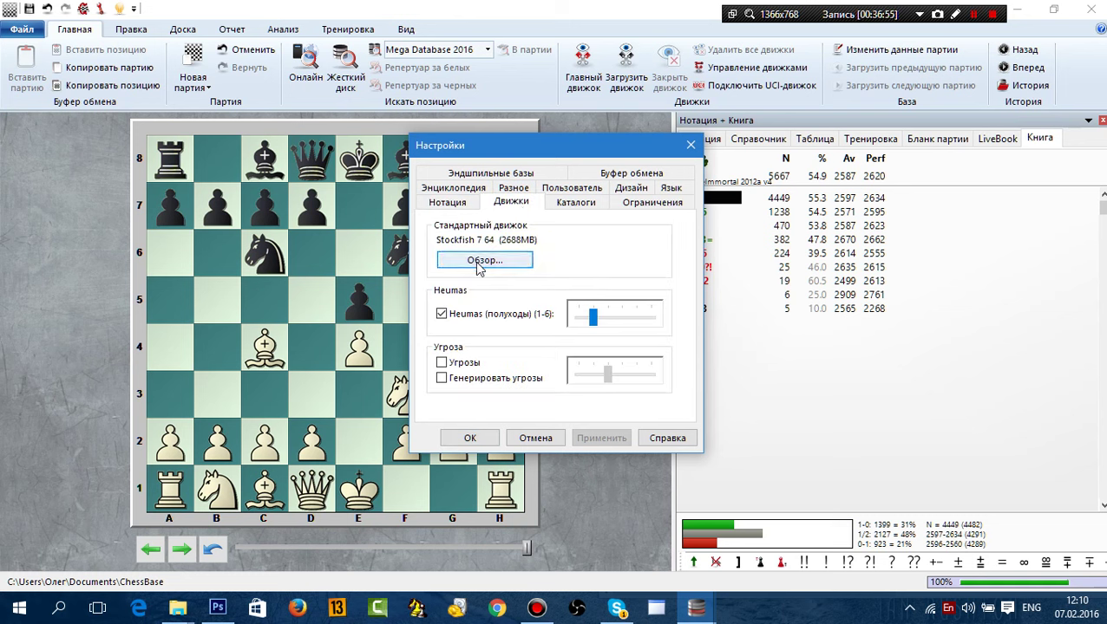
left_click(576, 203)
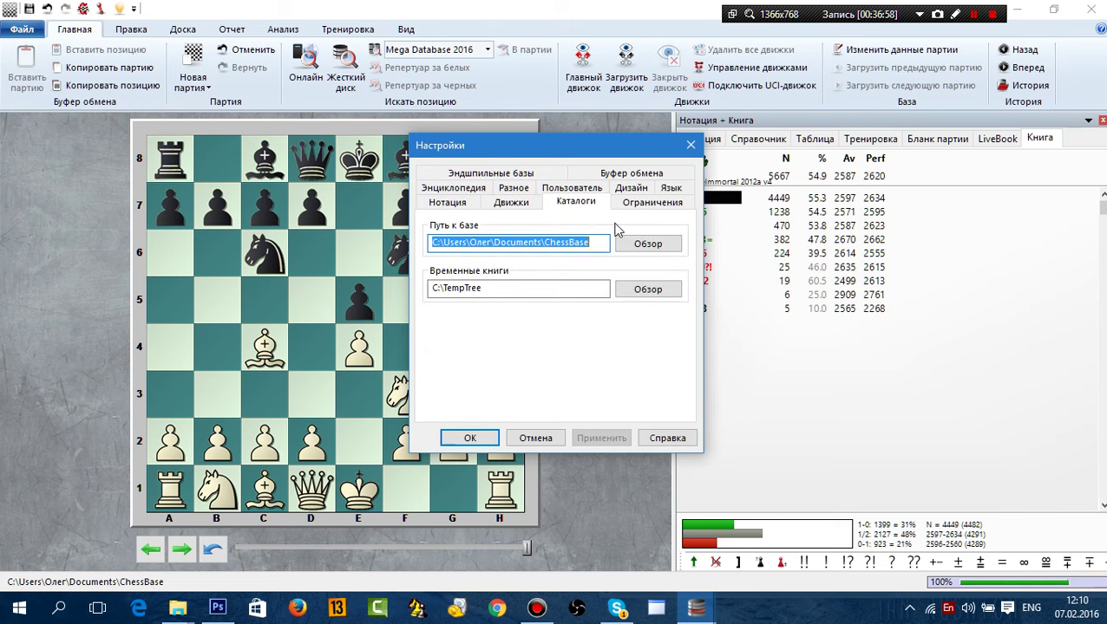
left_click(649, 202)
left_click(637, 188)
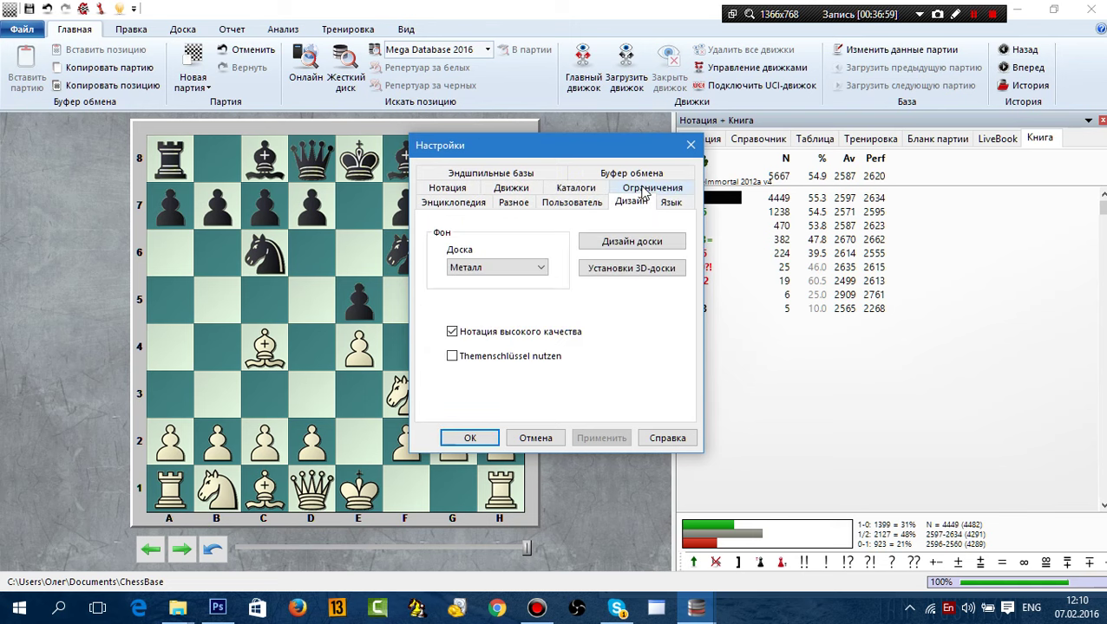
left_click(574, 192)
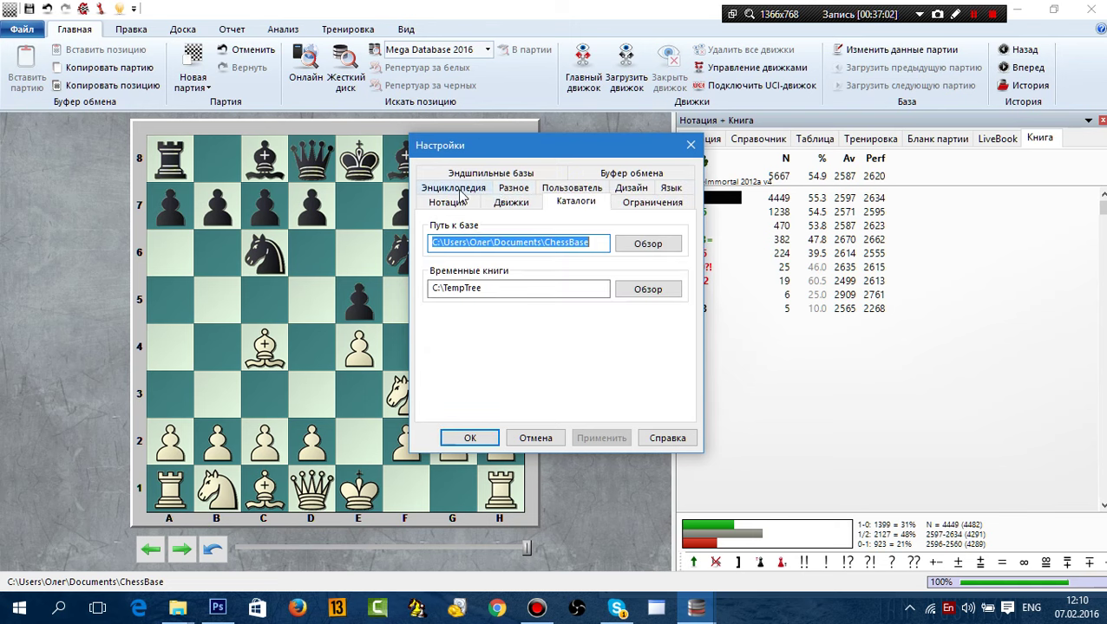
left_click(690, 147)
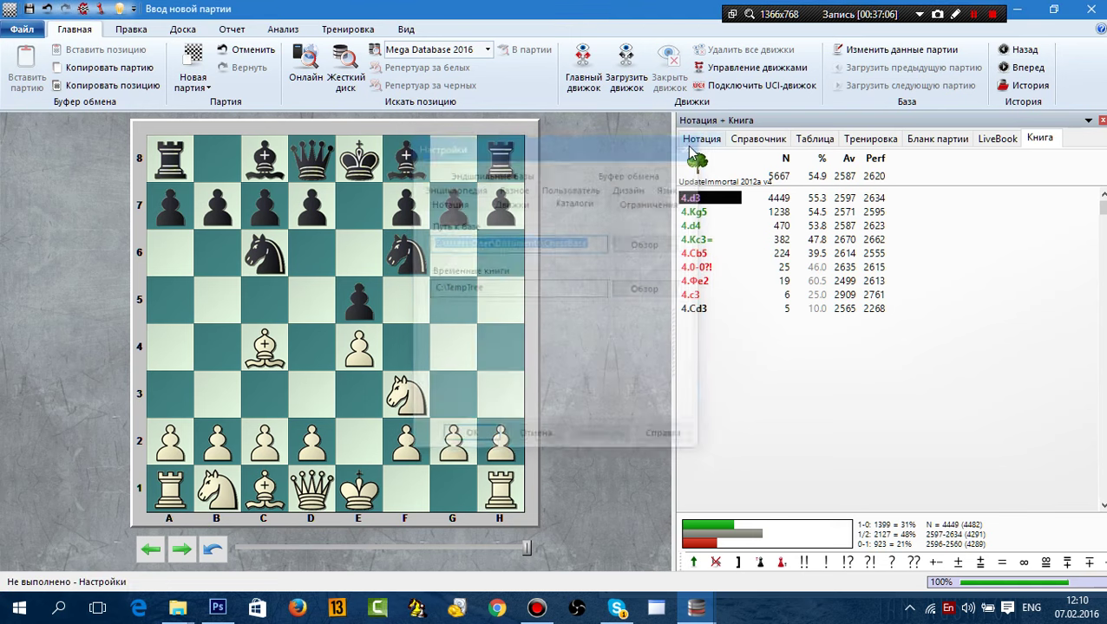